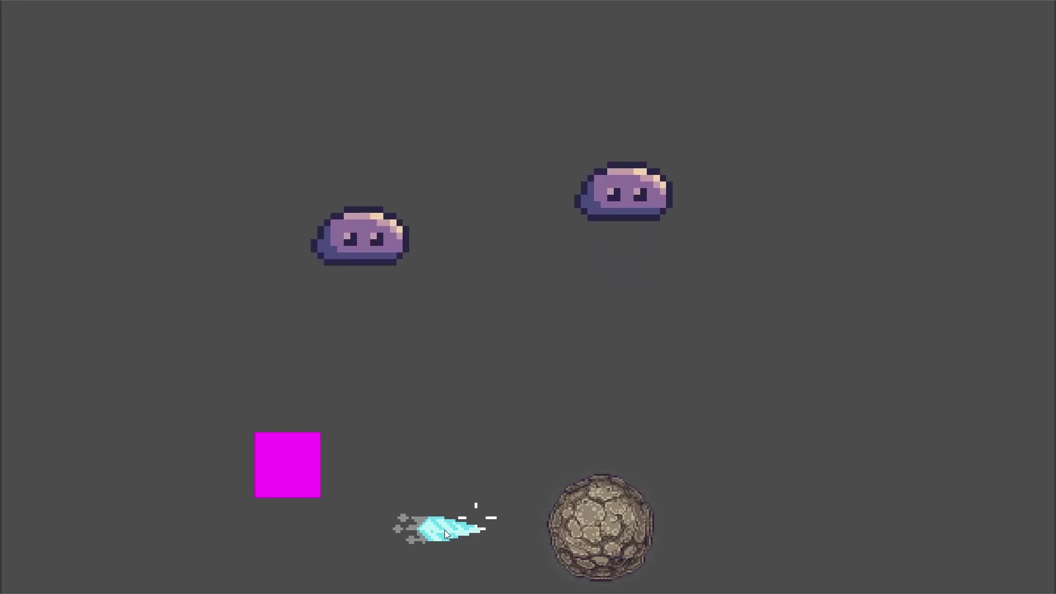
# In the running demo, cast an ice attack on the slimes and launch a boulder at the magenta block
pyautogui.click(485, 363)
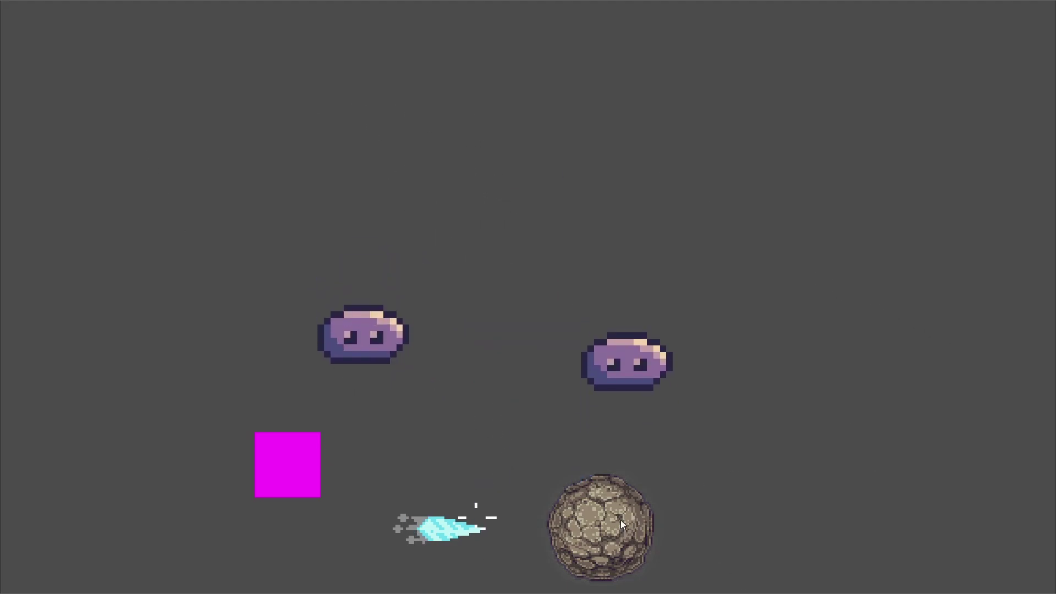
pyautogui.click(659, 341)
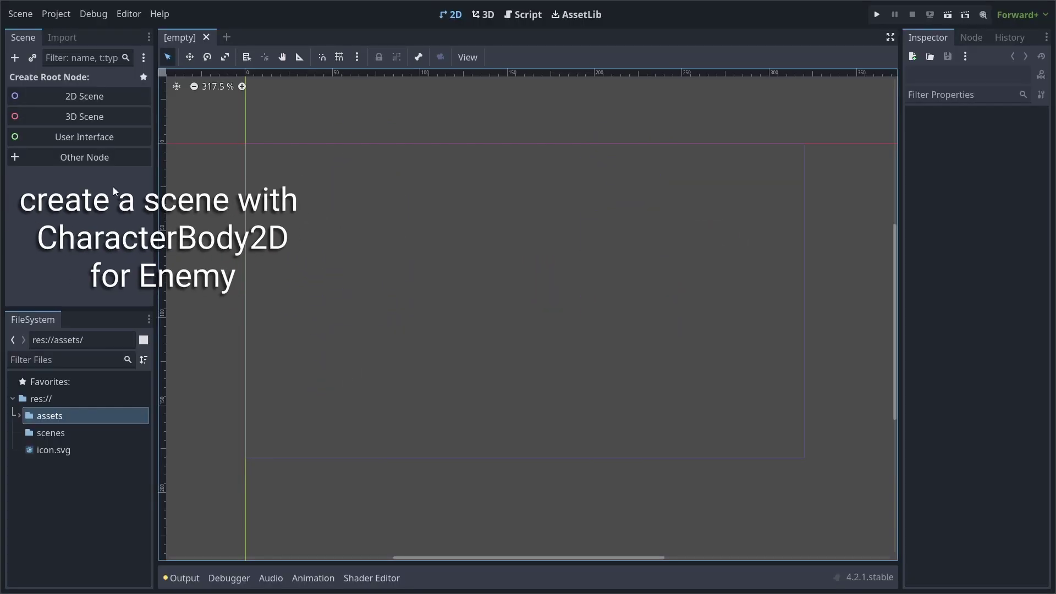
# Create a CharacterBody2D root named Enemy and save the scene as enemy.tscn
pyautogui.click(85, 157)
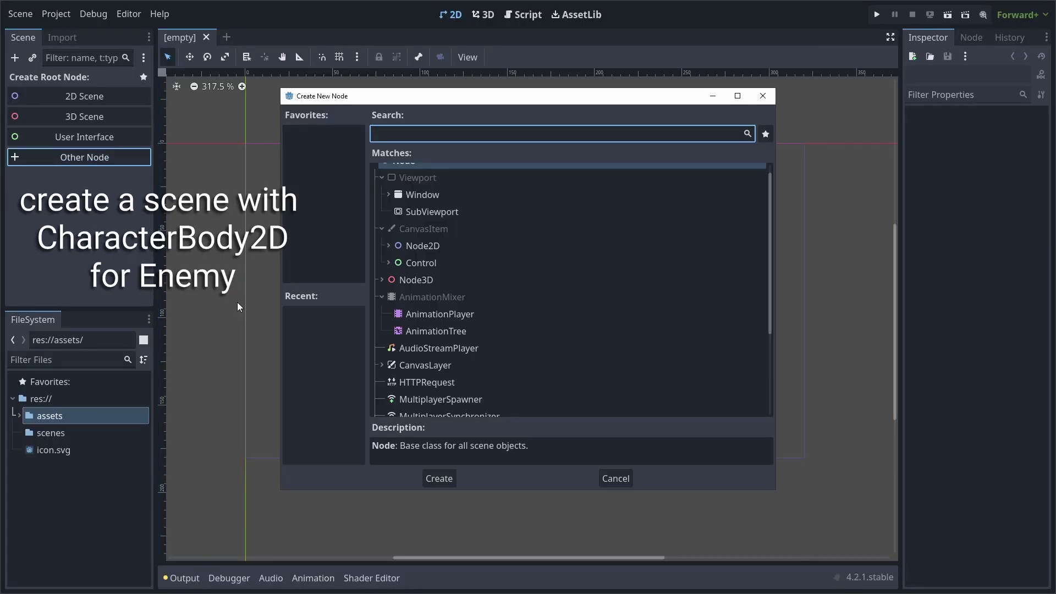
pyautogui.press('Return')
pyautogui.press('F2')
pyautogui.write('E')
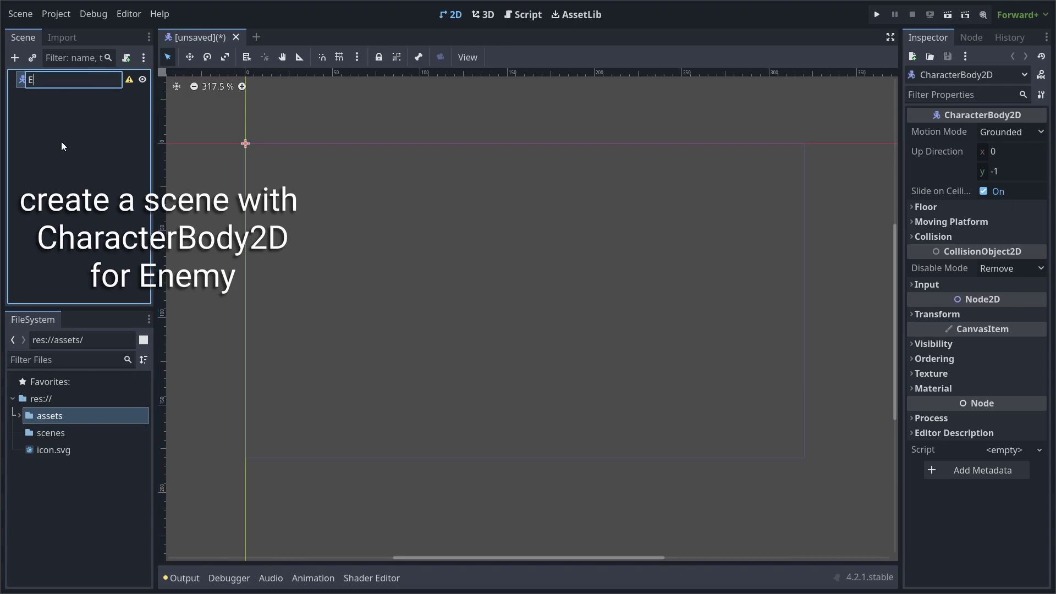
pyautogui.write('nemy')
pyautogui.press('Return')
pyautogui.hotkey('ctrl', 's')
pyautogui.press('Return')
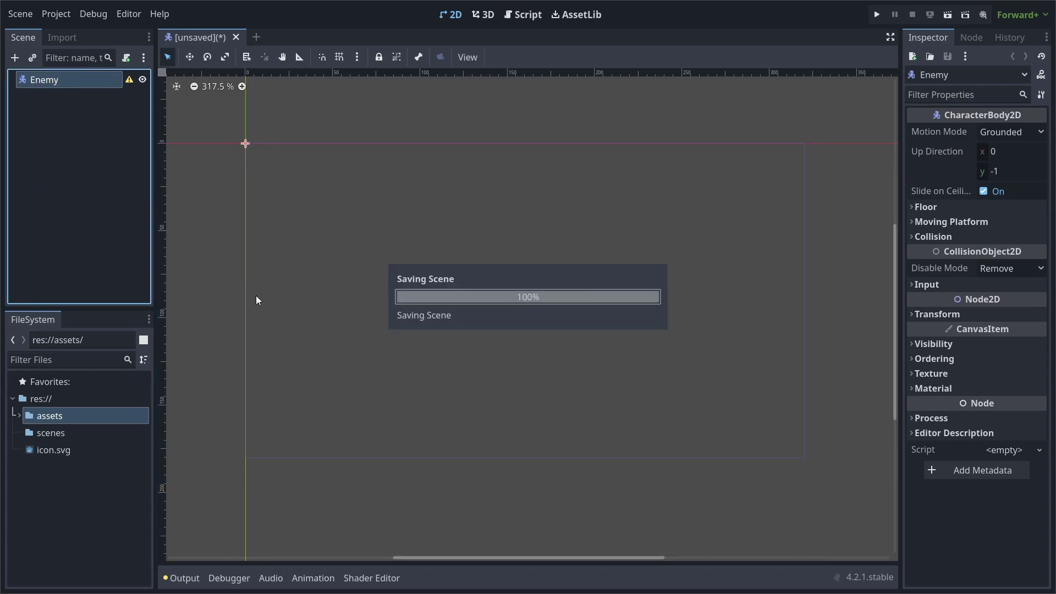
# Add AnimatedSprite2D, CollisionShape2D and Timer children under Enemy
pyautogui.hotkey('ctrl', 'a')
pyautogui.write('animated')
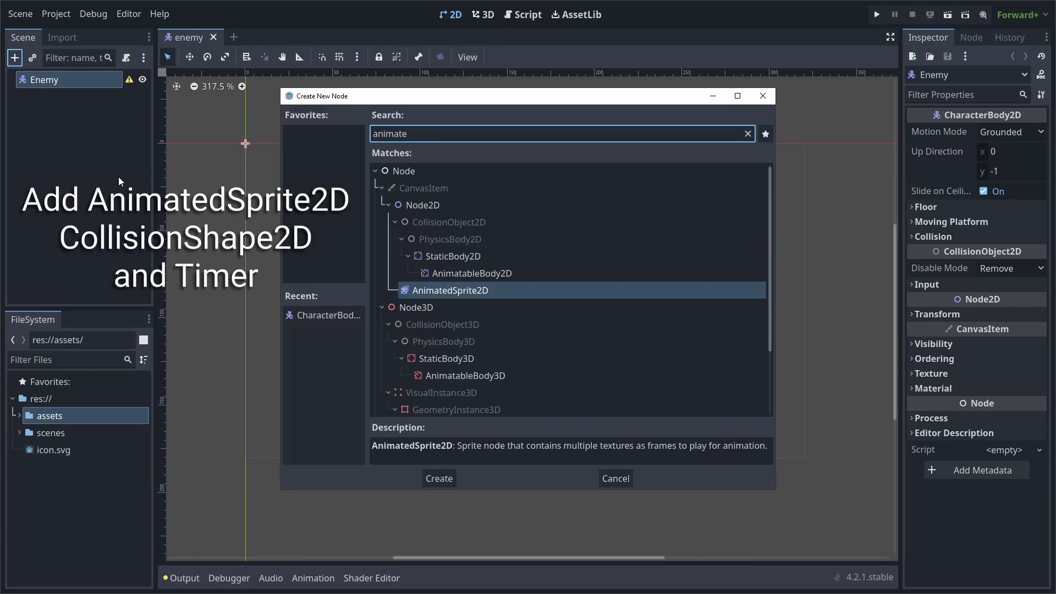
pyautogui.press('Return')
pyautogui.click(55, 79)
pyautogui.hotkey('ctrl', 'a')
pyautogui.write('coll')
pyautogui.press('Return')
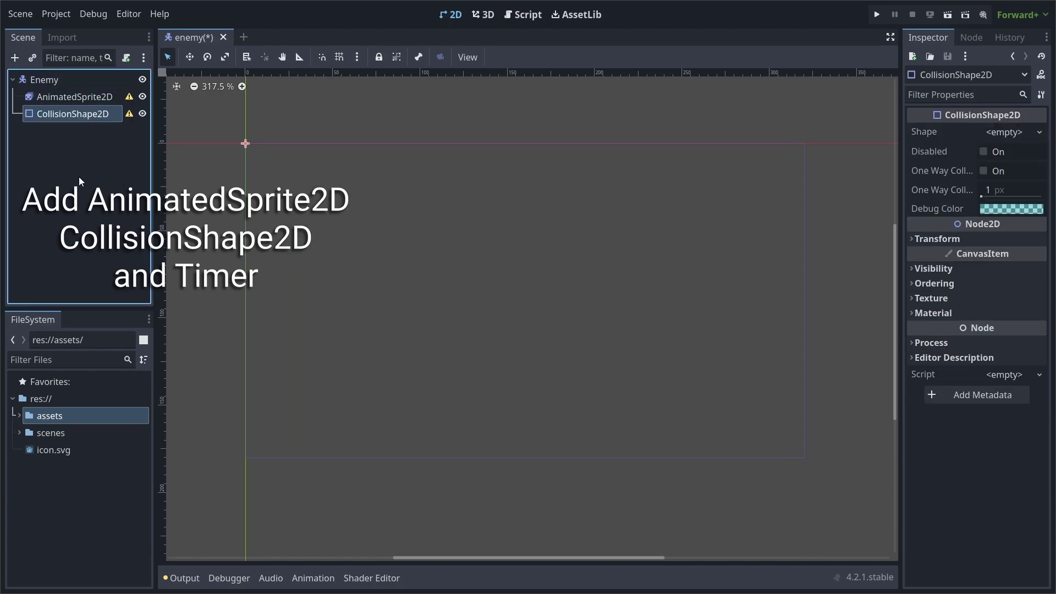
pyautogui.click(44, 79)
pyautogui.hotkey('ctrl', 'a')
pyautogui.write('timer')
pyautogui.press('Return')
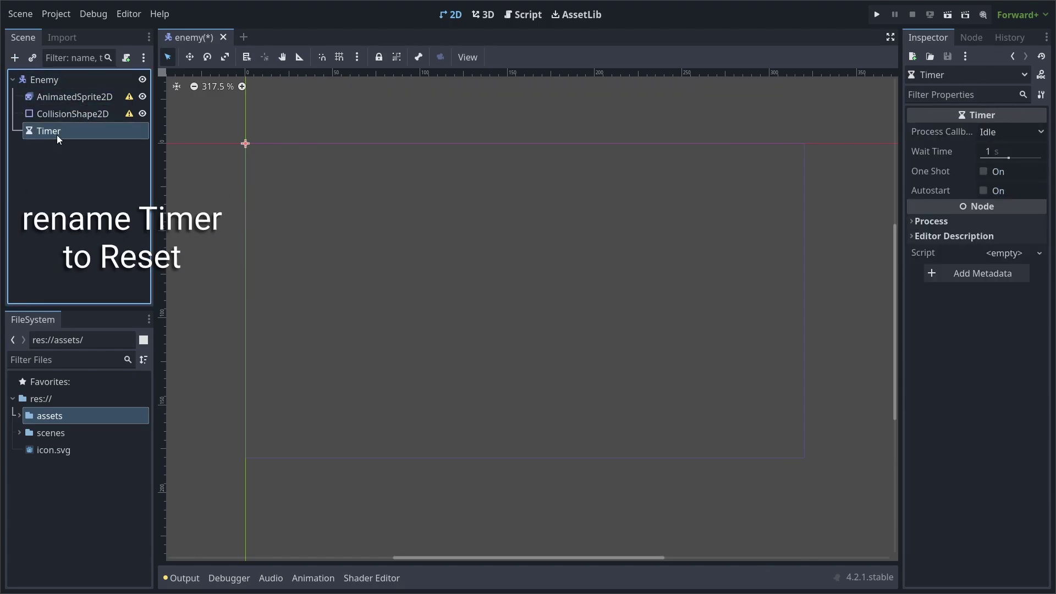
# Rename the Timer node to Reset and select the AnimatedSprite2D node
pyautogui.doubleClick(56, 132)
pyautogui.write('Reset')
pyautogui.press('Return')
pyautogui.click(83, 98)
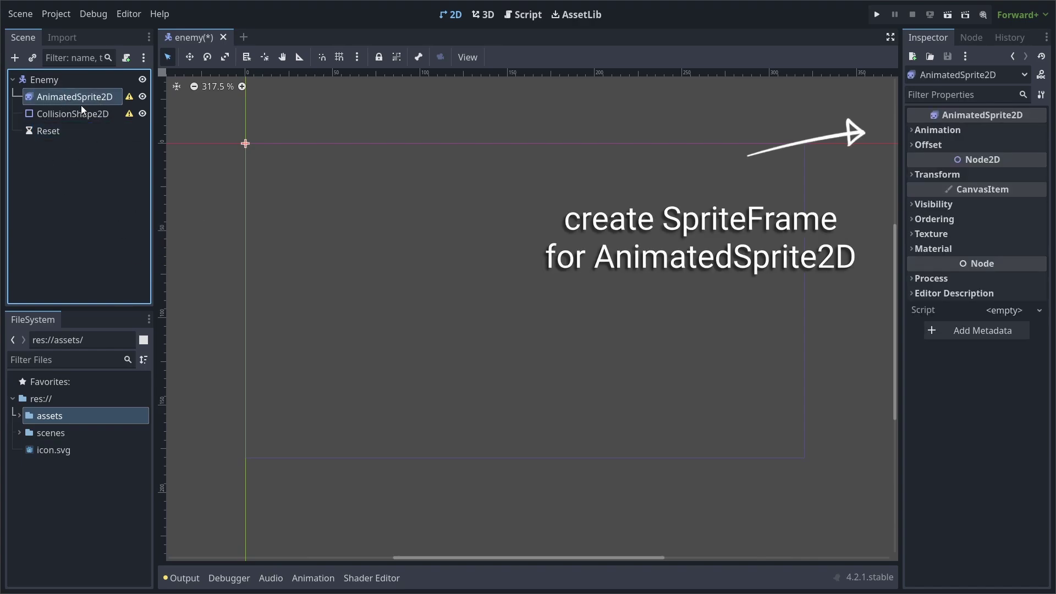
# Give the sprite a new SpriteFrames, rename its default animation to idle, and enable Autoplay
pyautogui.click(937, 129)
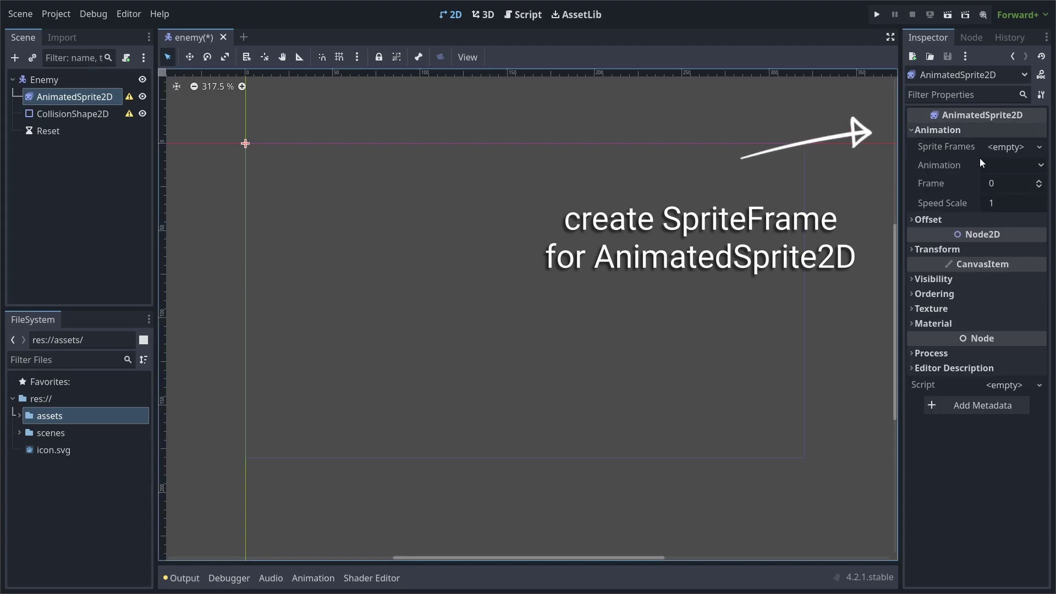
pyautogui.click(1012, 147)
pyautogui.click(1007, 165)
pyautogui.click(1010, 147)
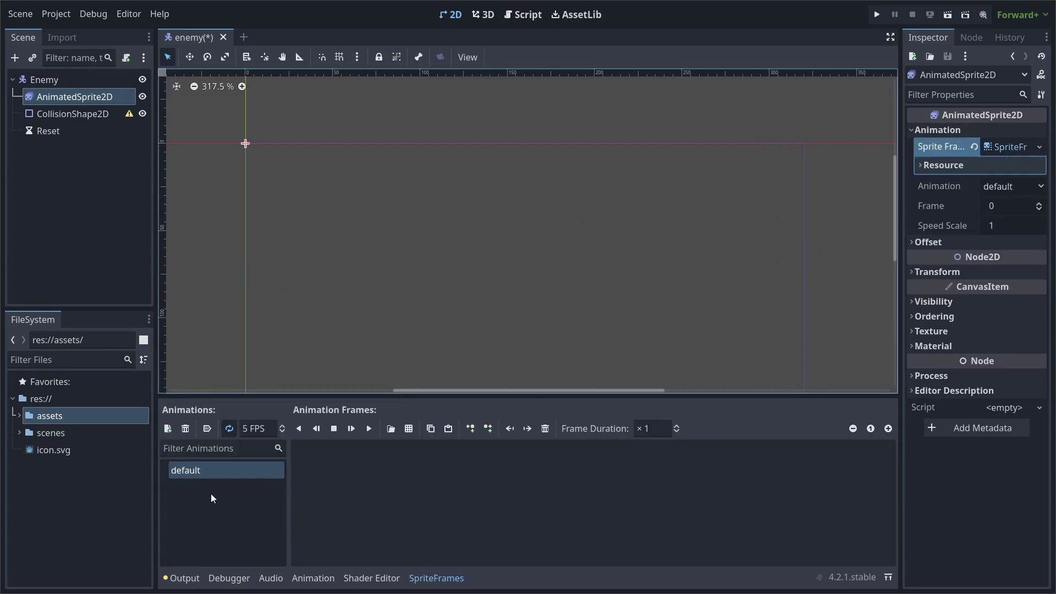
pyautogui.write('idle')
pyautogui.press('Return')
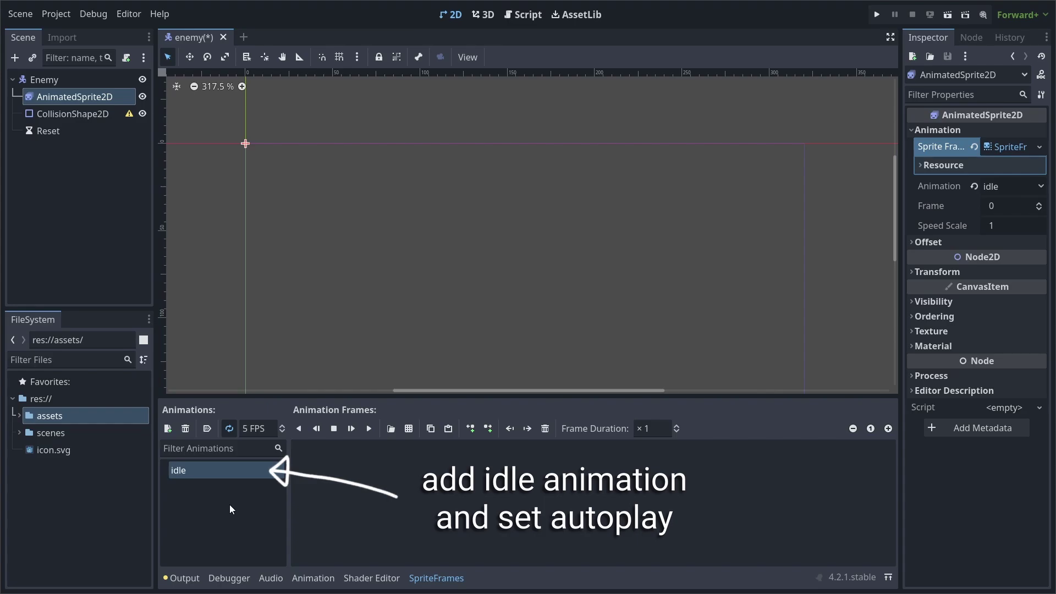
pyautogui.click(206, 431)
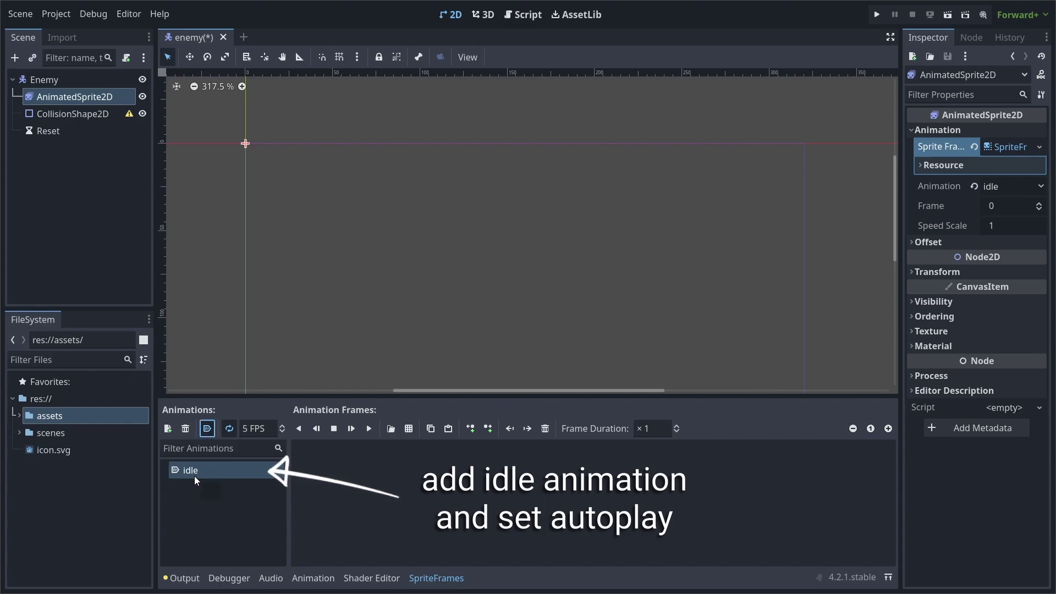
# Load the slime sprite sheet from assets and split it into 8 horizontal frames
pyautogui.click(409, 430)
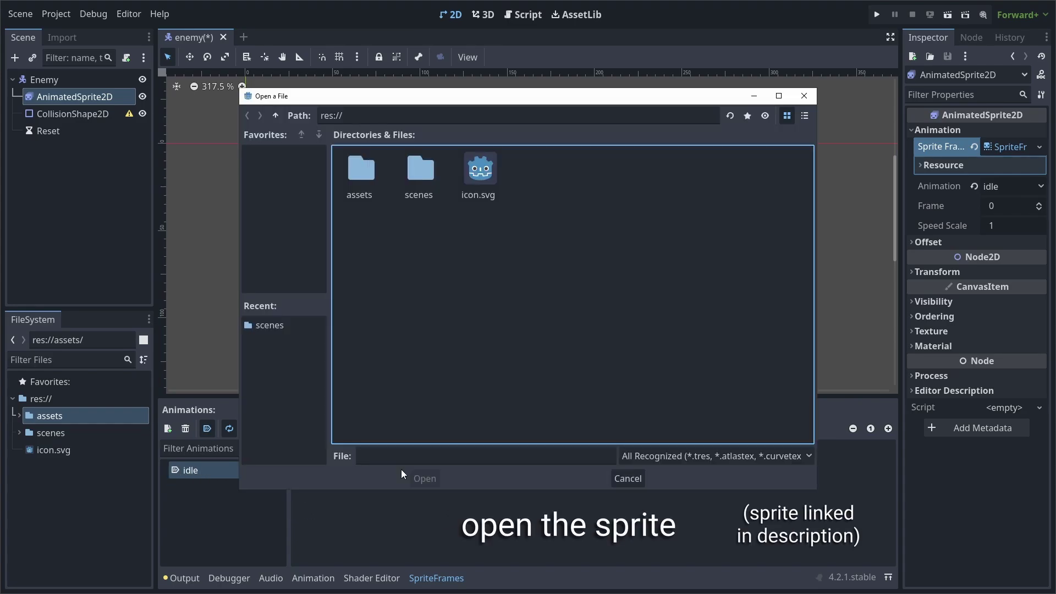
pyautogui.doubleClick(361, 171)
pyautogui.click(419, 171)
pyautogui.click(424, 479)
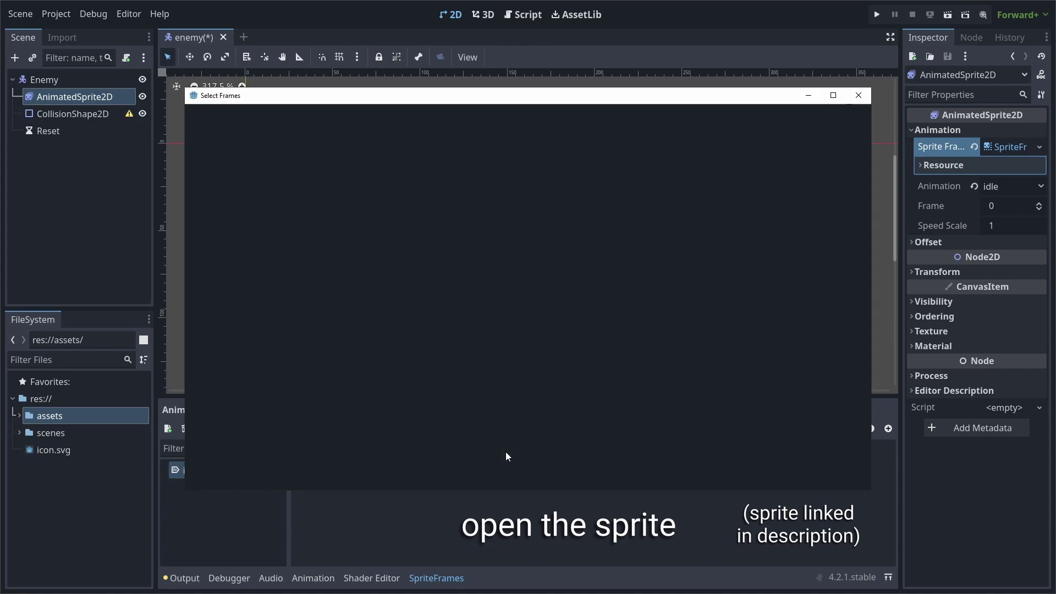
pyautogui.click(236, 139)
pyautogui.click(236, 139)
pyautogui.click(236, 140)
pyautogui.click(236, 139)
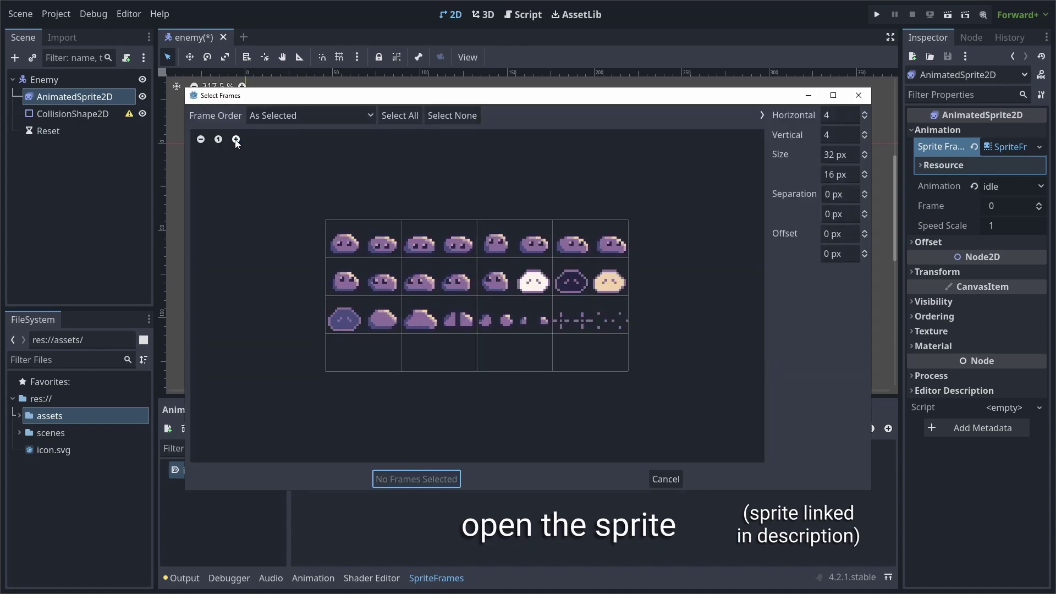
pyautogui.click(236, 139)
pyautogui.doubleClick(843, 120)
pyautogui.write('8')
pyautogui.press('Return')
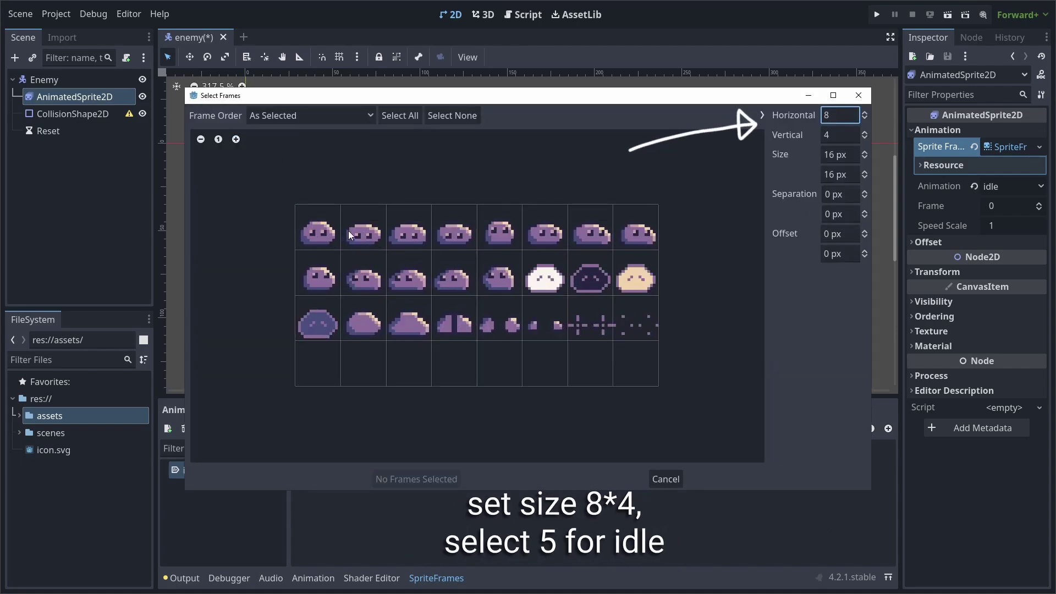
# Add five slime frames to idle at 8 FPS and frame the sprite in the canvas
pyautogui.click(322, 233)
pyautogui.click(363, 233)
pyautogui.click(414, 234)
pyautogui.click(454, 233)
pyautogui.click(499, 233)
pyautogui.click(413, 479)
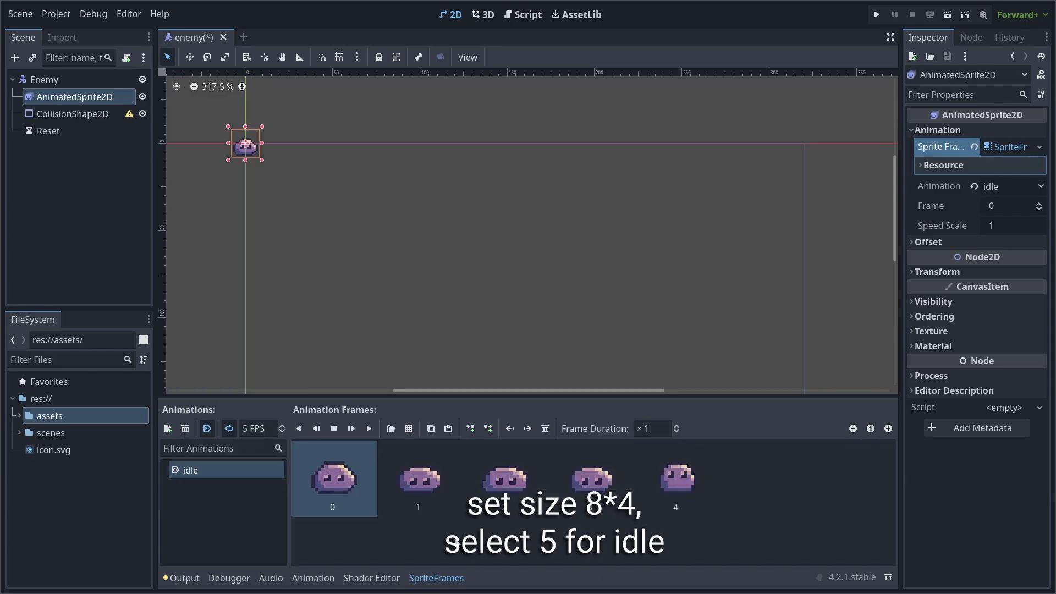
pyautogui.click(254, 429)
pyautogui.write('8')
pyautogui.press('Return')
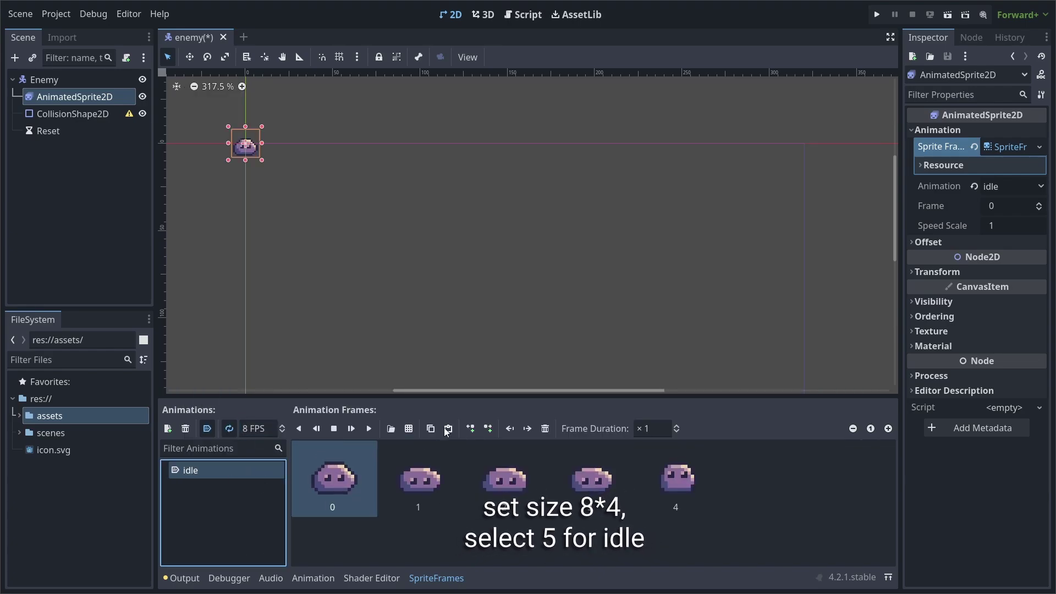
pyautogui.scroll(2, 461, 216)
pyautogui.hotkey('shift', 'f')
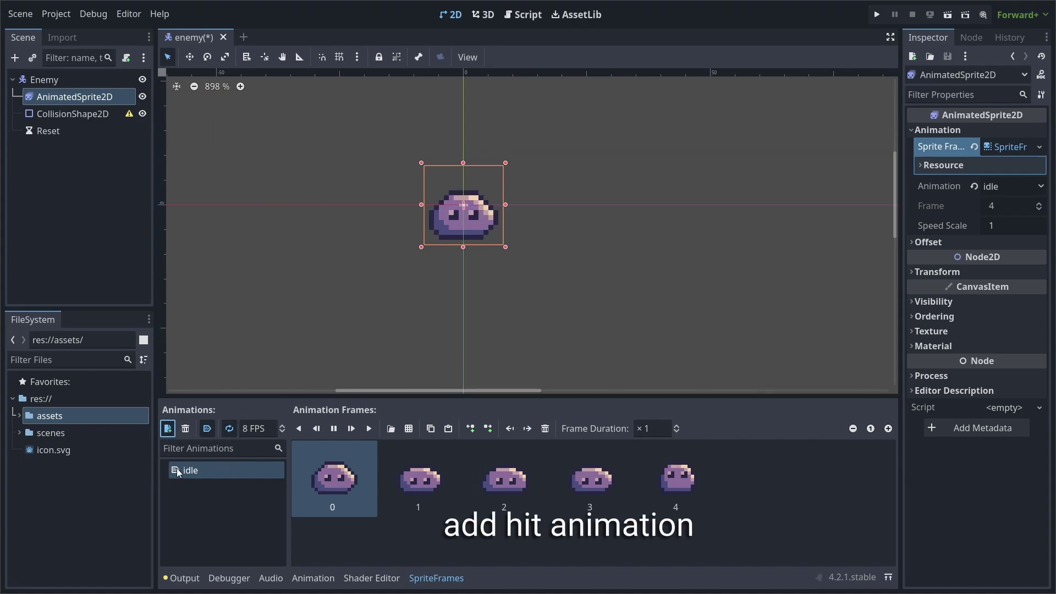
# Add a hit animation and load the slime sprite sheet split into 8 columns
pyautogui.click(168, 429)
pyautogui.write('hit')
pyautogui.press('Return')
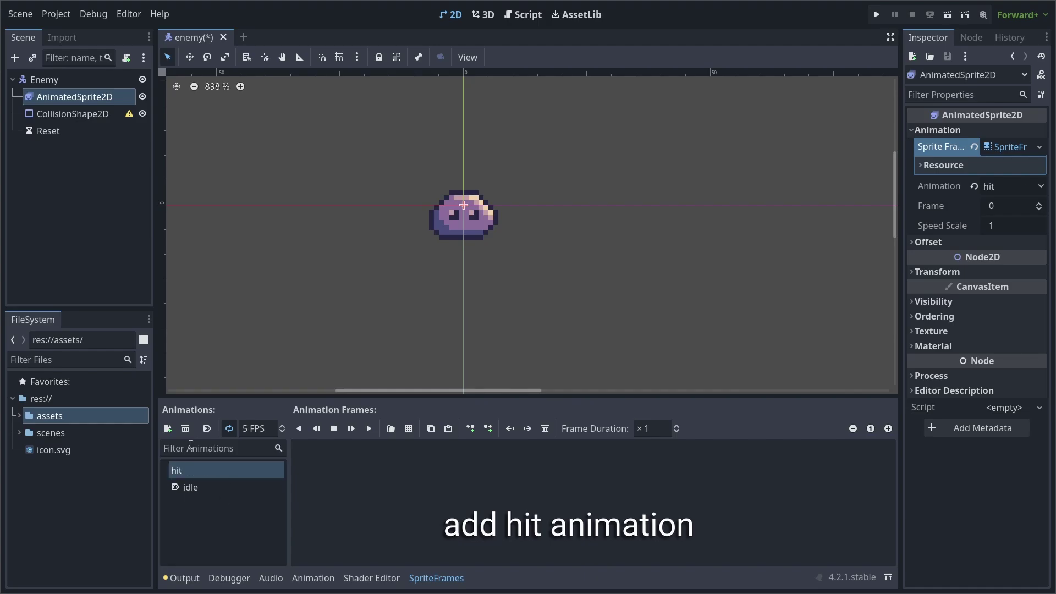
pyautogui.click(409, 429)
pyautogui.doubleClick(419, 165)
pyautogui.click(237, 140)
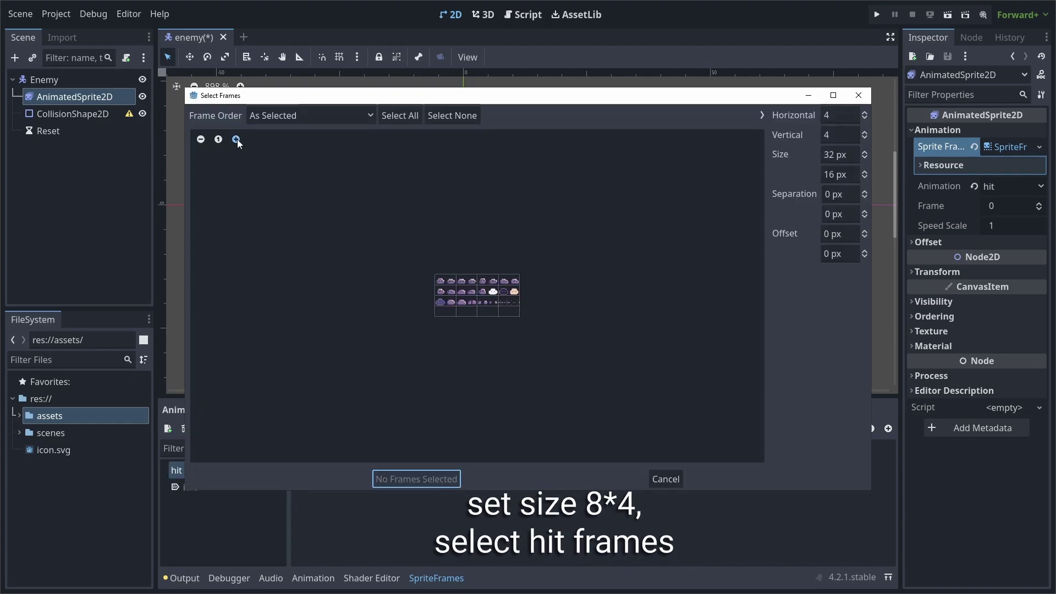
pyautogui.click(236, 139)
pyautogui.click(237, 139)
pyautogui.write('8')
pyautogui.press('Return')
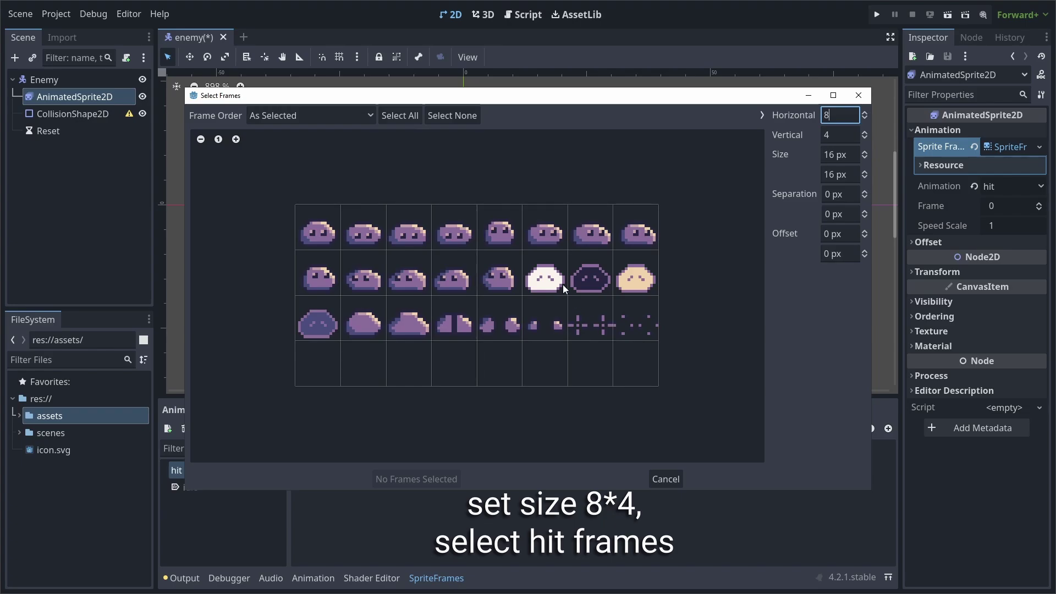
# Add the four hit frames to the hit animation at 8 FPS
pyautogui.click(545, 279)
pyautogui.click(590, 278)
pyautogui.click(636, 279)
pyautogui.click(318, 325)
pyautogui.doubleClick(263, 429)
pyautogui.write('8')
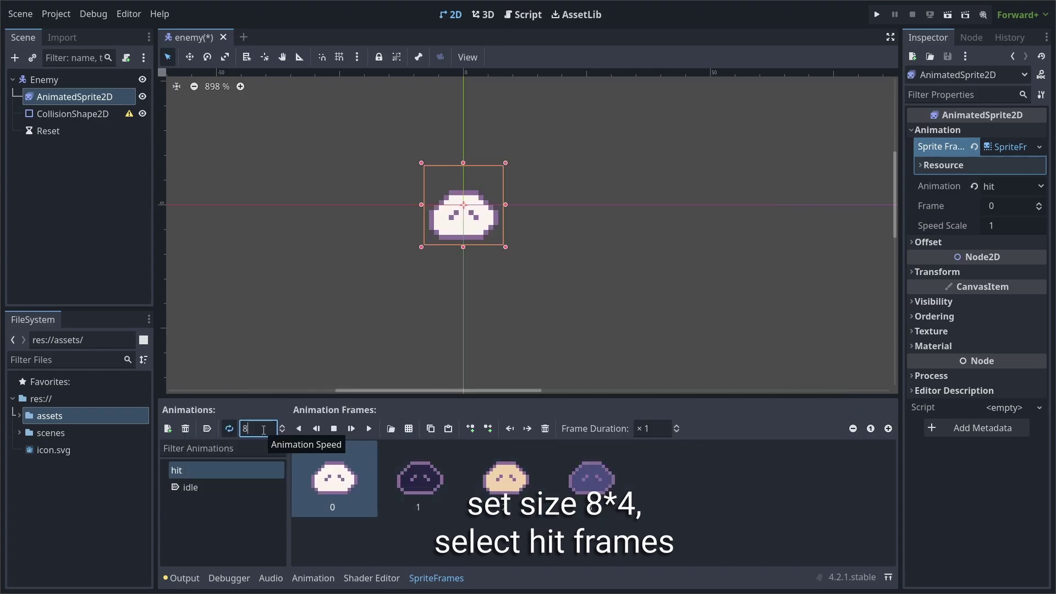
pyautogui.press('Return')
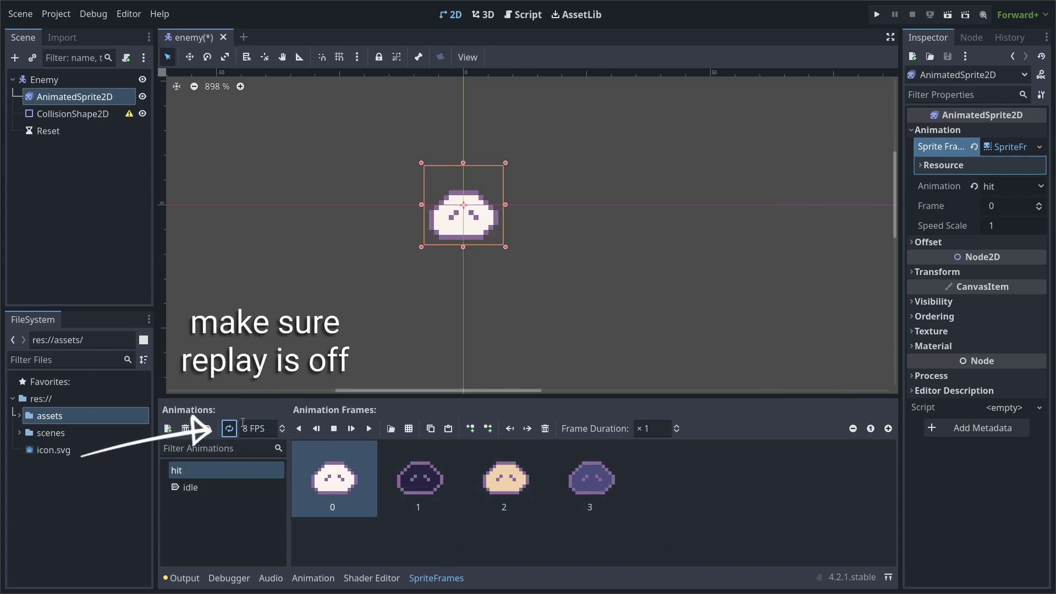
# Adjust the hit animation settings, play it twice to check it, and save the enemy scene
pyautogui.click(271, 429)
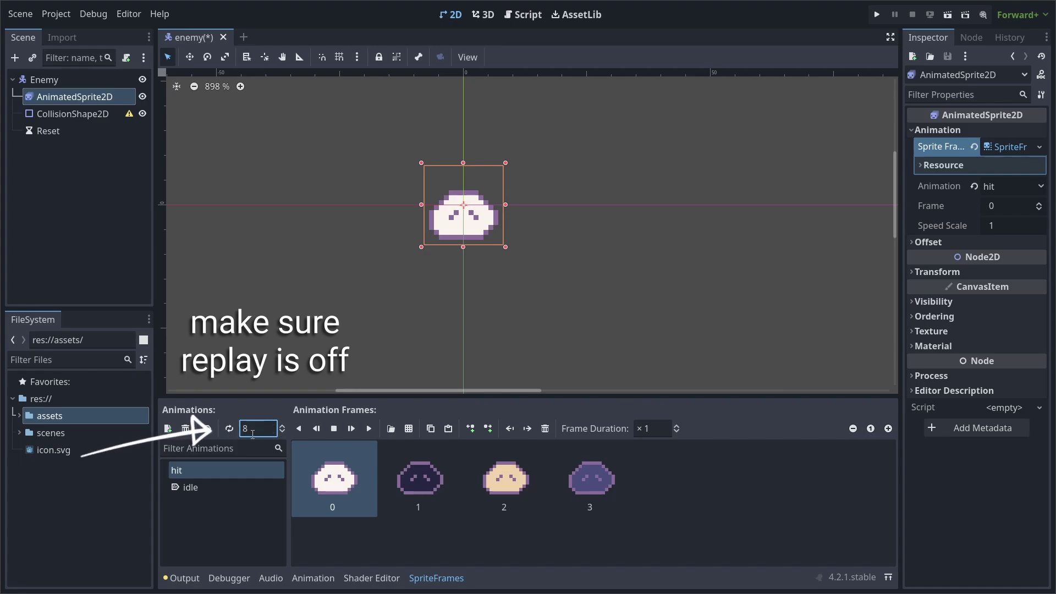
pyautogui.click(369, 428)
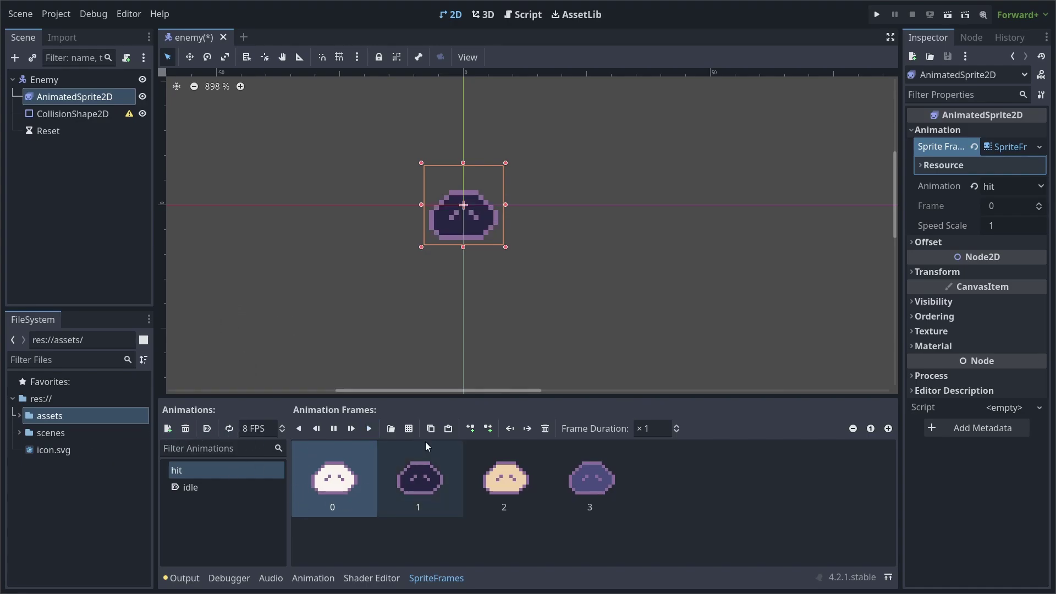
pyautogui.click(367, 429)
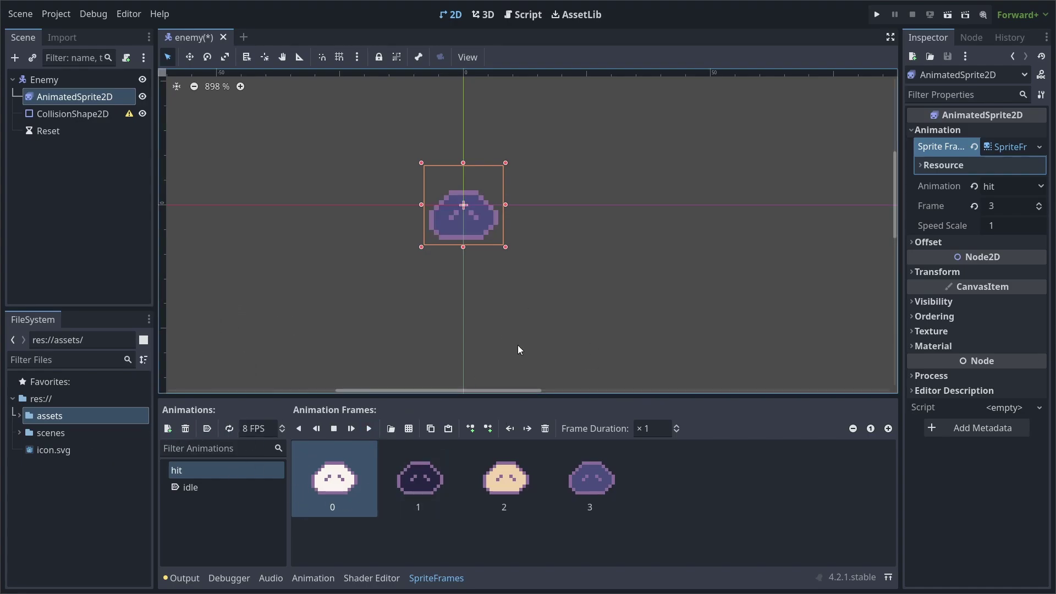
pyautogui.hotkey('ctrl', 's')
# Attach a new enemy.gd script to Enemy with onready references to AnimatedSprite2D and Reset
pyautogui.click(72, 81)
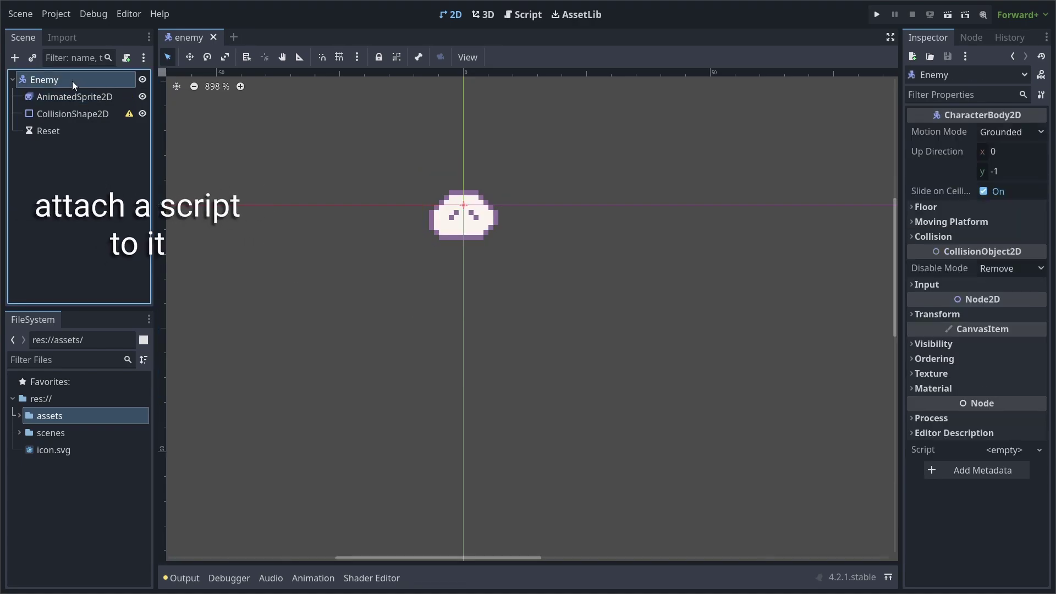
pyautogui.click(126, 57)
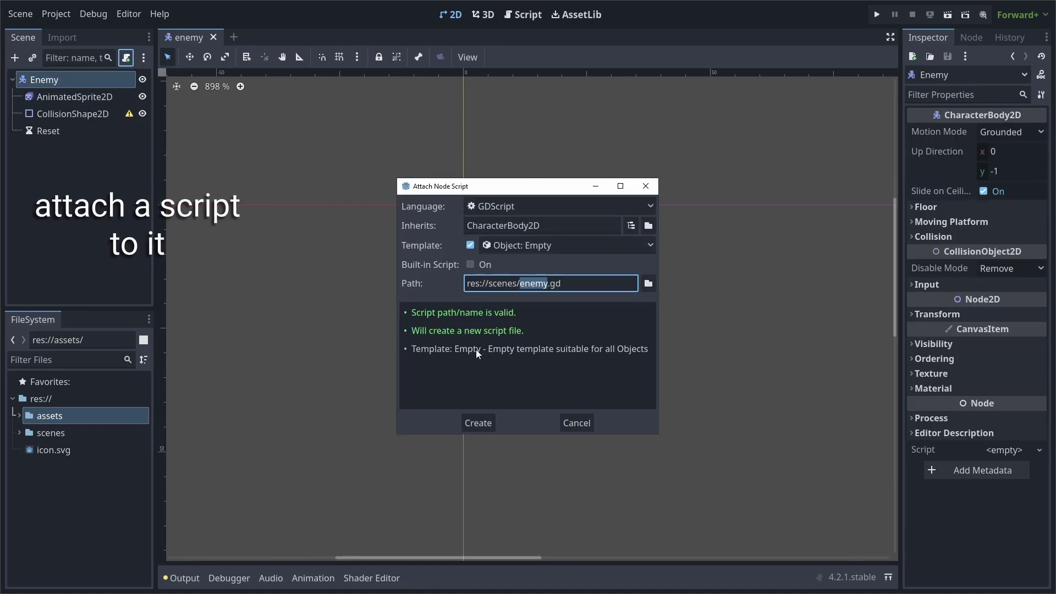
pyautogui.click(476, 423)
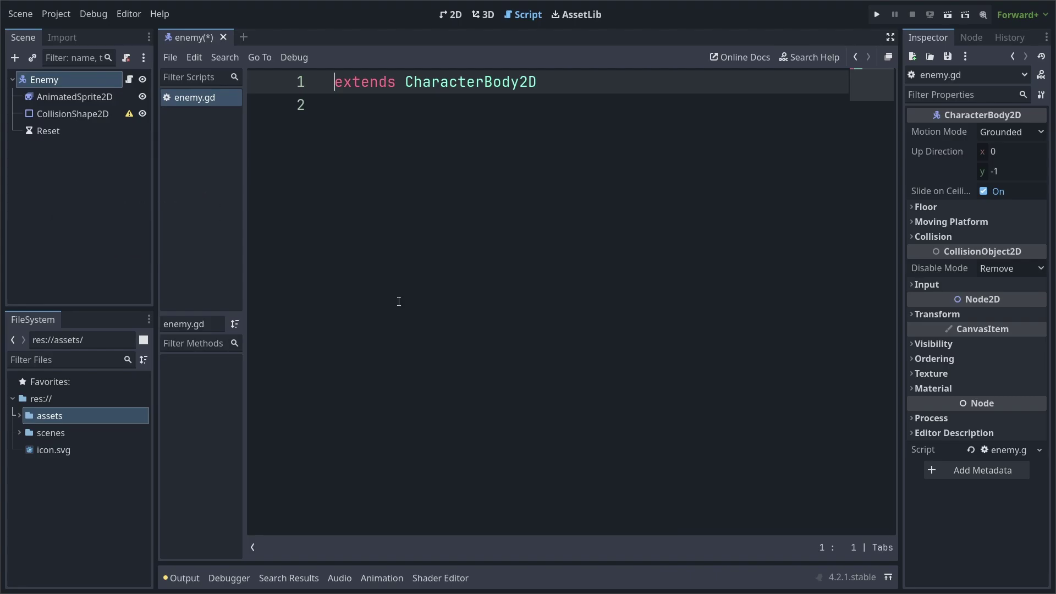
pyautogui.click(54, 98)
pyautogui.keyDown('ctrl'); pyautogui.moveTo(54, 98); pyautogui.dragTo(352, 137); pyautogui.keyUp('ctrl')
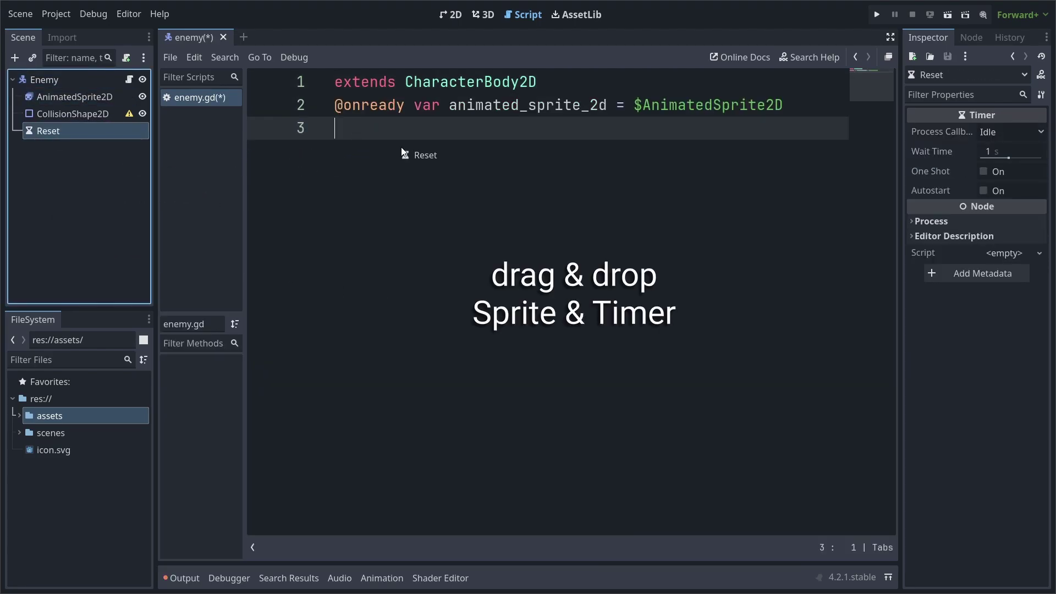
pyautogui.keyDown('ctrl'); pyautogui.moveTo(71, 131); pyautogui.dragTo(354, 153); pyautogui.keyUp('ctrl')
pyautogui.click(338, 105)
pyautogui.press('Return')
pyautogui.press('Return')
# Shorten the sprite reference variable name to sprite, add space below, and save the script
pyautogui.click(535, 175)
pyautogui.press('Up')
pyautogui.press('BackSpace')
pyautogui.press('BackSpace')
pyautogui.press('BackSpace')
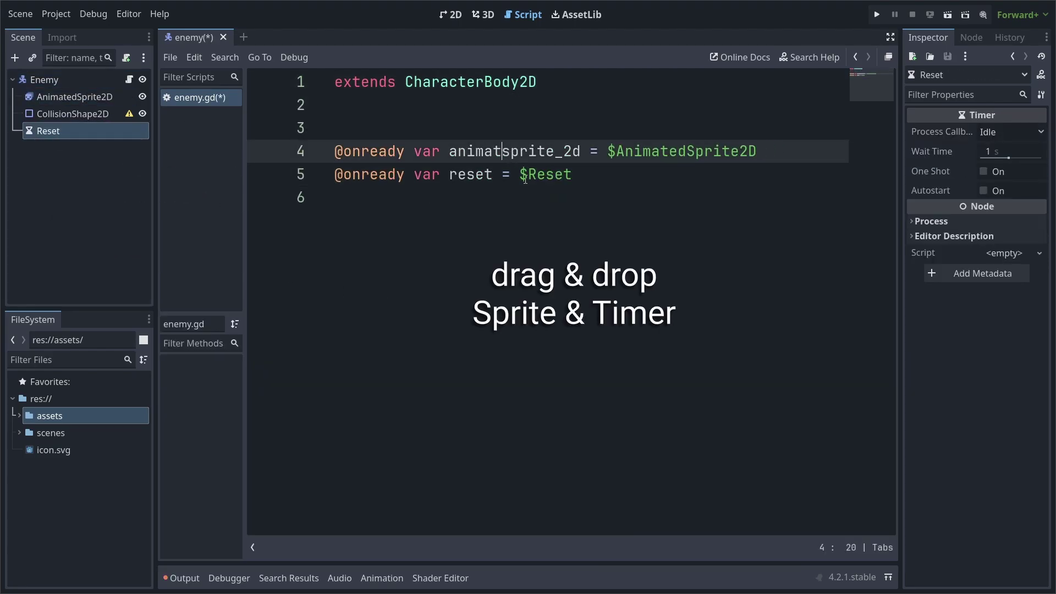
pyautogui.press('BackSpace')
pyautogui.press('BackSpace')
pyautogui.press('BackSpace')
pyautogui.hotkey('ctrl', 'Right')
pyautogui.press('BackSpace')
pyautogui.press('BackSpace')
pyautogui.press('BackSpace')
pyautogui.click(447, 295)
pyautogui.press('Return')
pyautogui.press('Return')
pyautogui.hotkey('ctrl', 's')
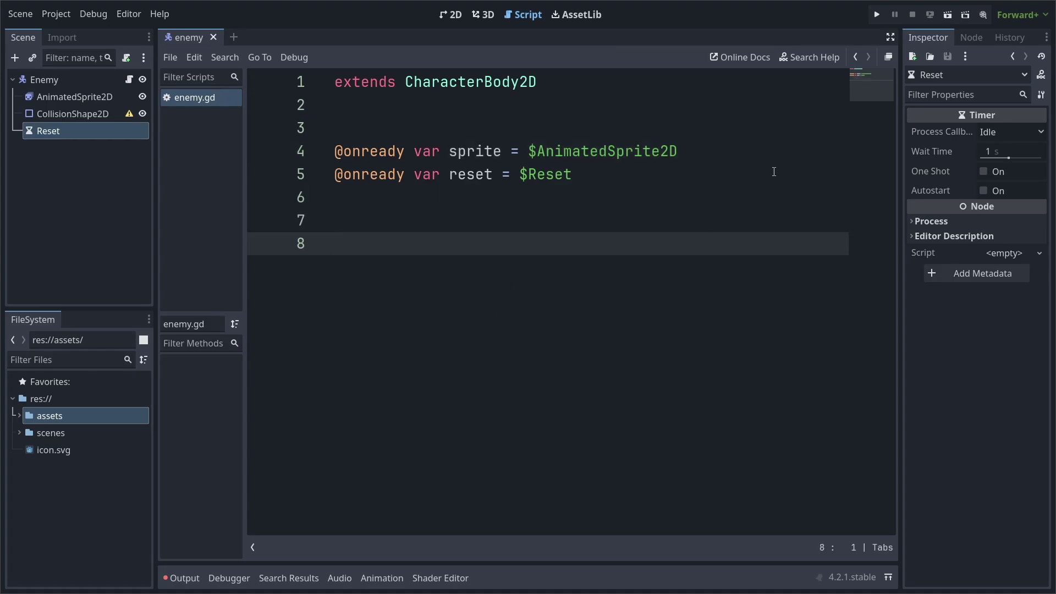
pyautogui.click(891, 37)
pyautogui.write('var speed: float = 75.0')
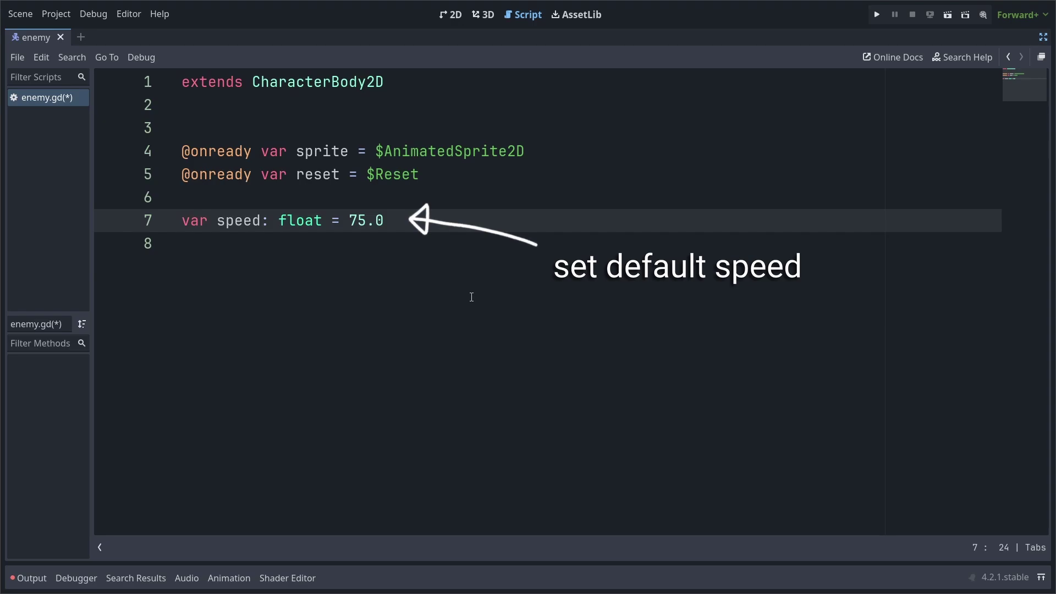
# Paste in the _physics_process oscillation between y 40 and 120 and the slow_down function, then save
pyautogui.press('Return')
pyautogui.press('Return')
pyautogui.write('func _physics_process(delta): \t \tif position.y < 40: \t\tspeed = abs(speed) \telif position.y > 120: \t\tspeed = - abs(speed) \t \tvelocity = speed * Vector2.DOWN \tmove_and_slide()')
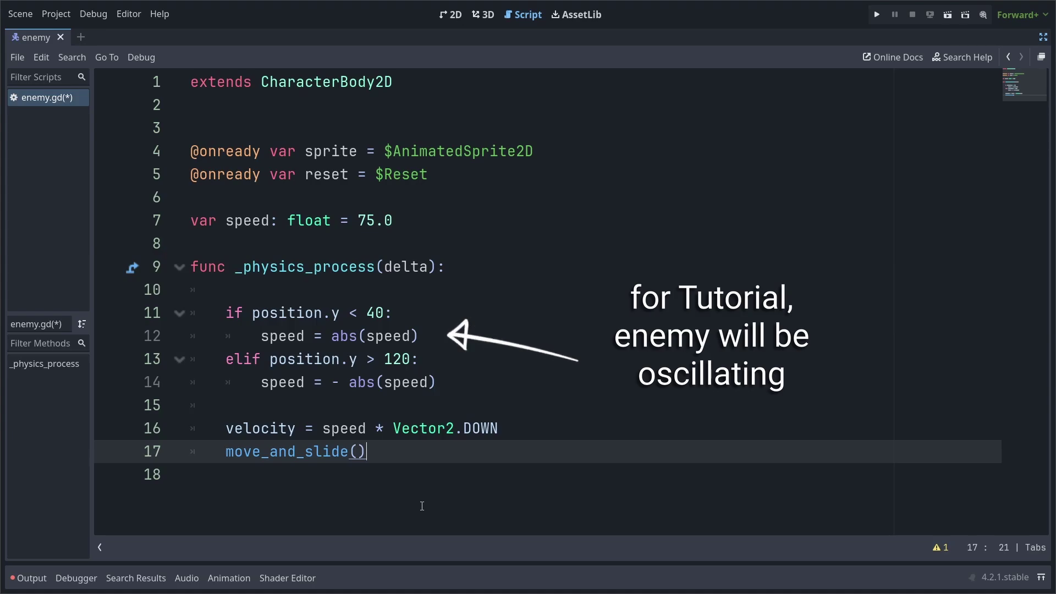
pyautogui.press('Return')
pyautogui.press('Return')
pyautogui.press('Return')
pyautogui.write('func slow_down(multiplier = 0.3, time = 3): \treset.wait_time = time \tspeed *= multiplier \treset.start()')
pyautogui.hotkey('ctrl', 's')
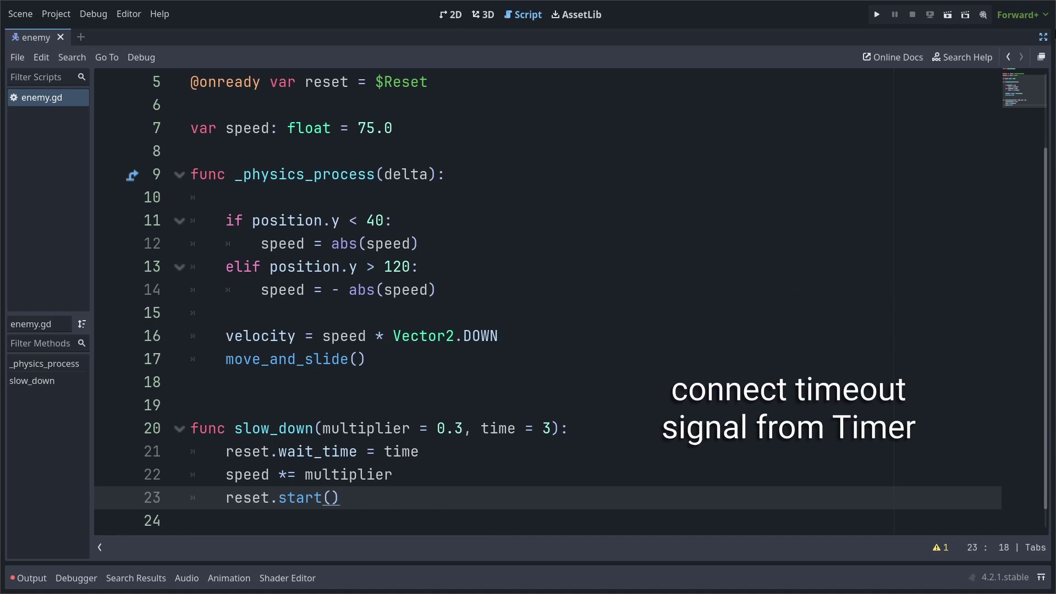
pyautogui.hotkey('ctrl', 'shift', 'F11')
# Connect Reset's timeout signal to enemy.gd with the body speed = 75, and save
pyautogui.click(64, 133)
pyautogui.click(968, 39)
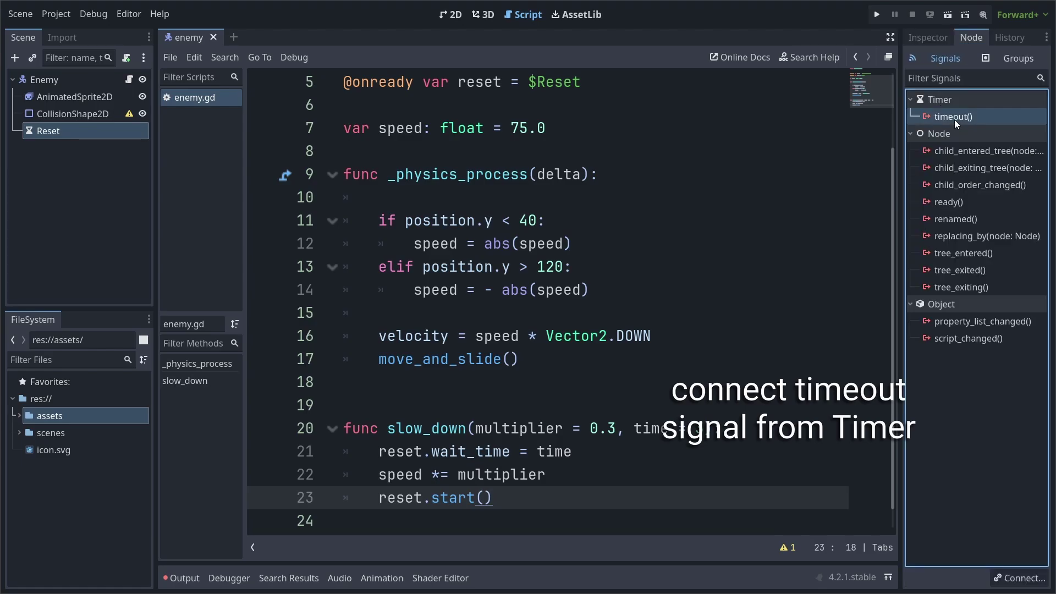
pyautogui.doubleClick(954, 117)
pyautogui.click(490, 428)
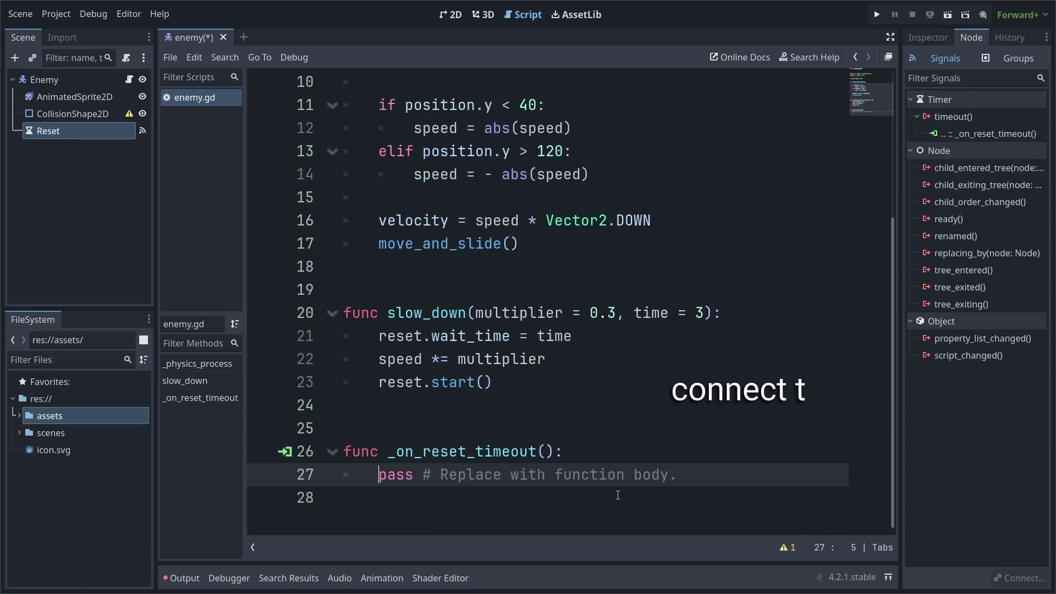
pyautogui.hotkey('ctrl', 'shift', 'F11')
pyautogui.hotkey('shift', 'Home')
pyautogui.write('speed = 75')
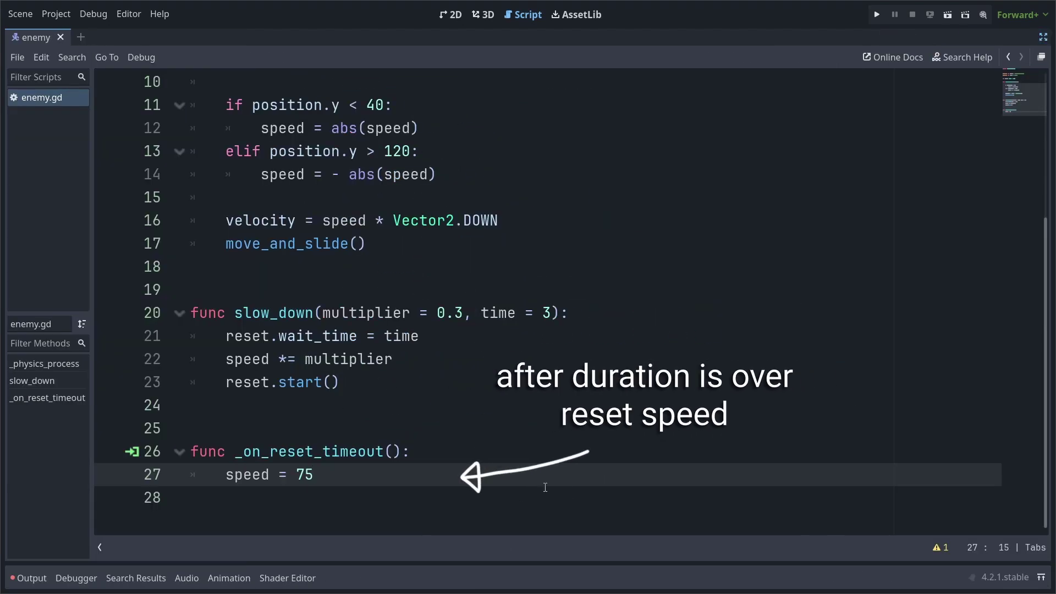
pyautogui.hotkey('ctrl', 's')
# Write the damage and damage_tick functions below slow_down and save the script
pyautogui.click(567, 410)
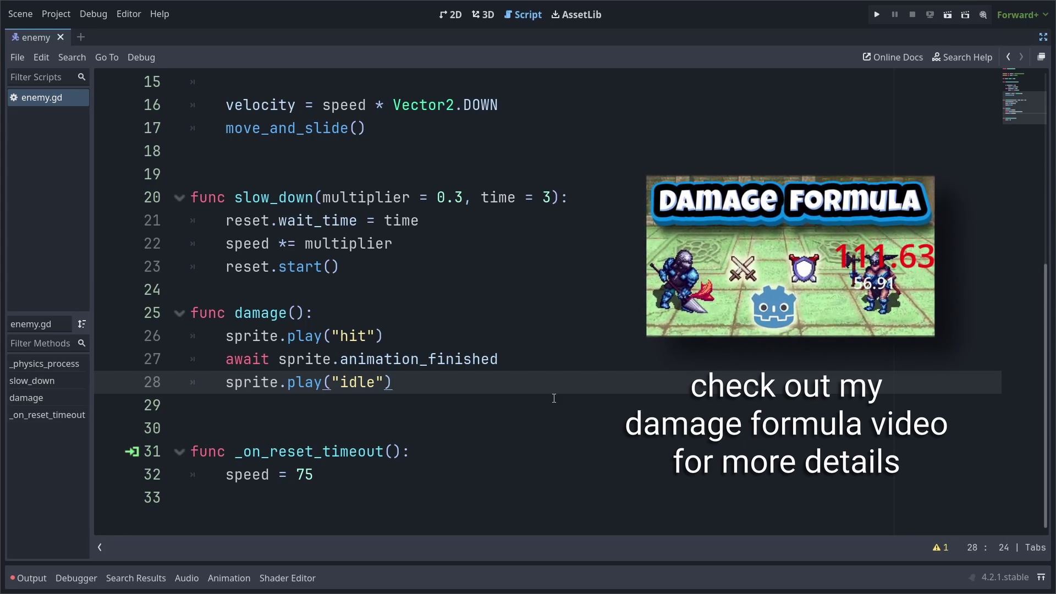
pyautogui.press('Return')
pyautogui.press('Return')
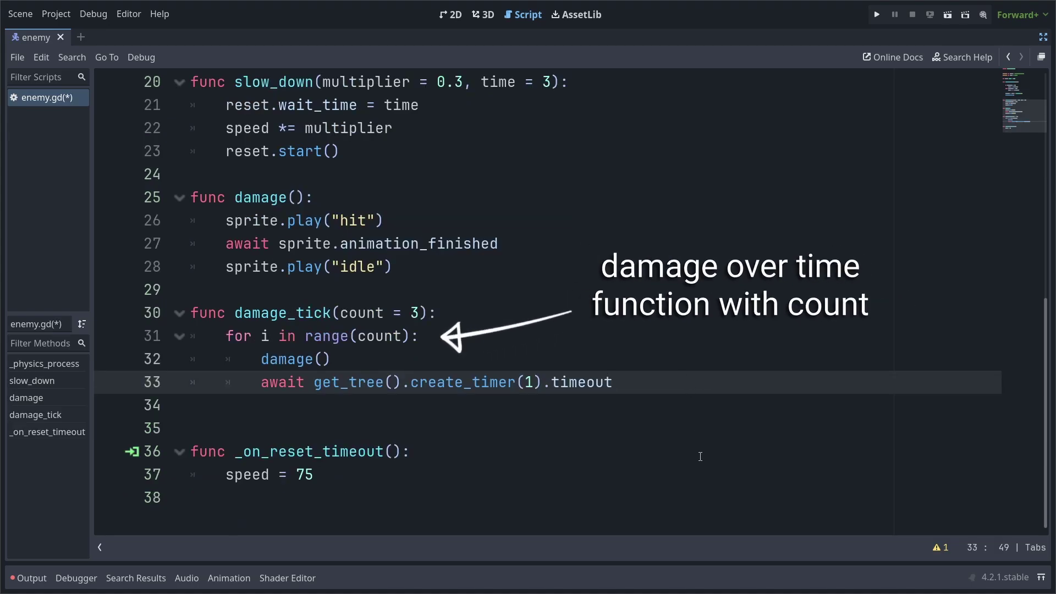
pyautogui.hotkey('ctrl', 's')
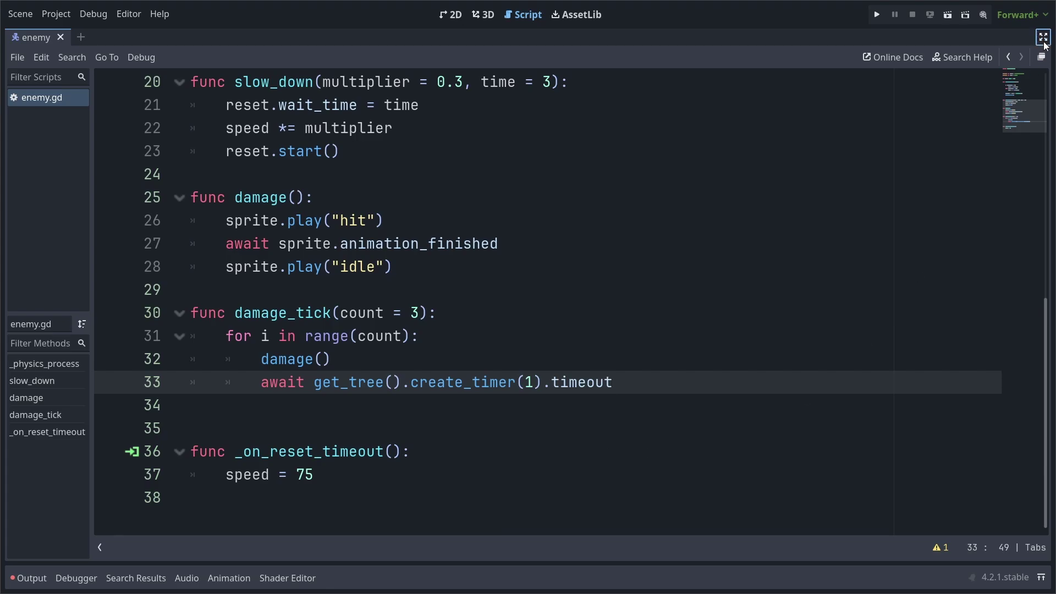
# Start a new scene with a 2D root node named TestScene
pyautogui.click(1043, 38)
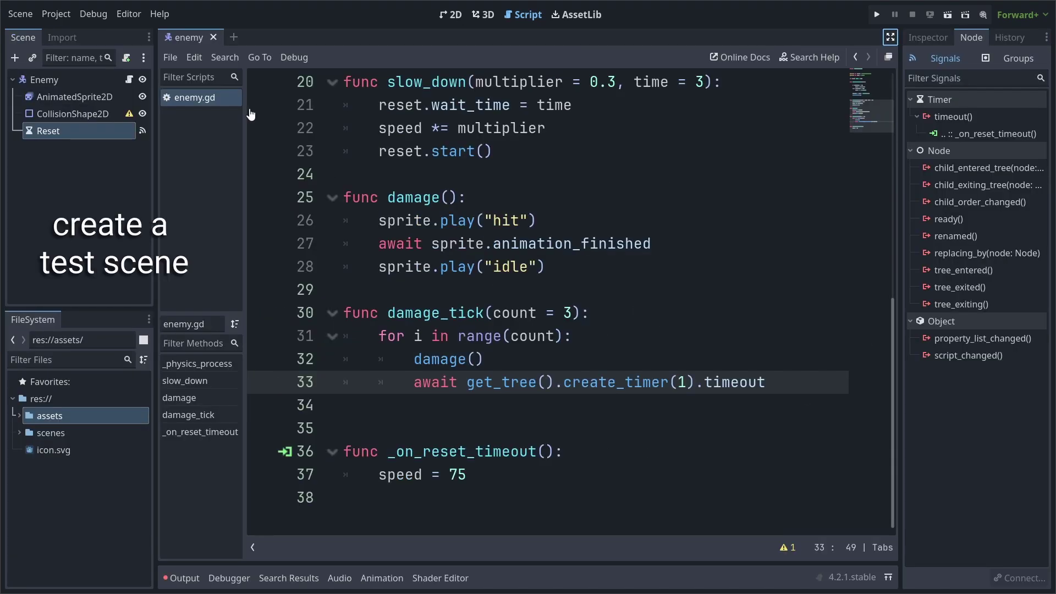
pyautogui.click(234, 39)
pyautogui.click(94, 92)
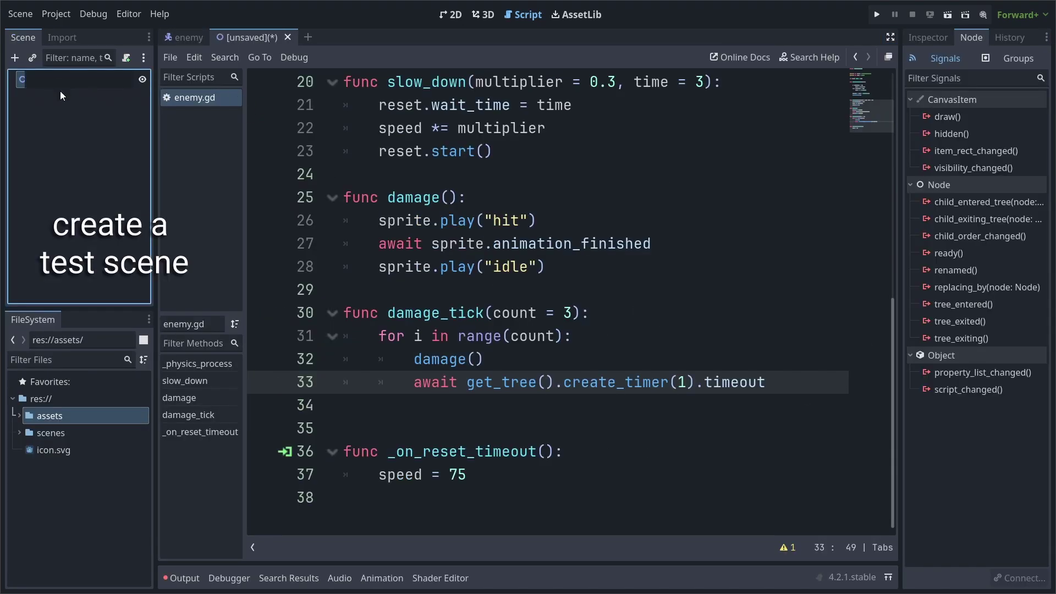
pyautogui.doubleClick(61, 83)
pyautogui.write('TestScene')
pyautogui.press('Return')
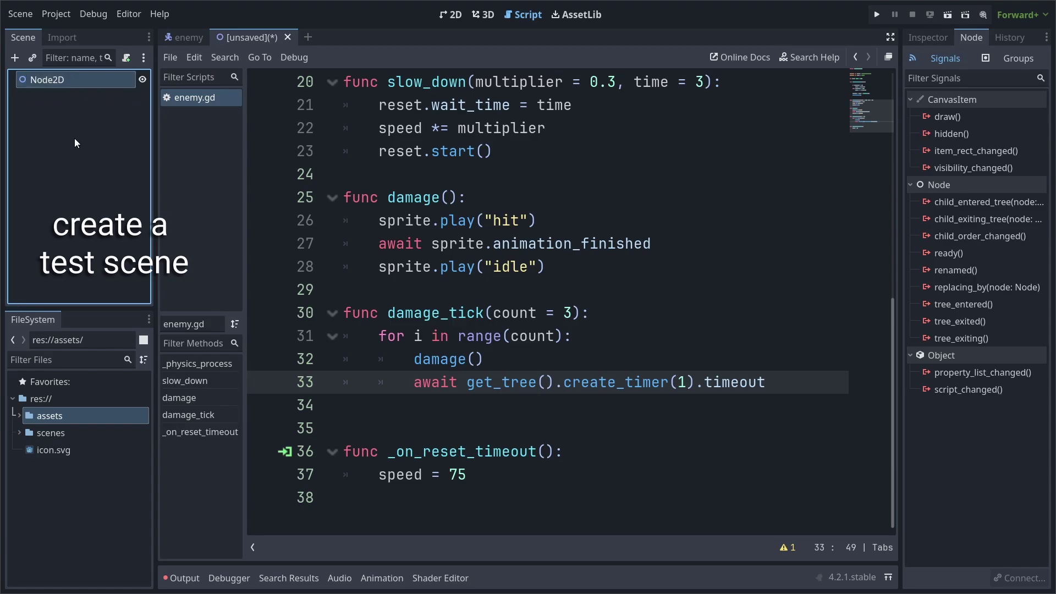
# Instance enemy.tscn, duplicate it as Enemy2, and place both enemies in the play area
pyautogui.click(33, 58)
pyautogui.press('Return')
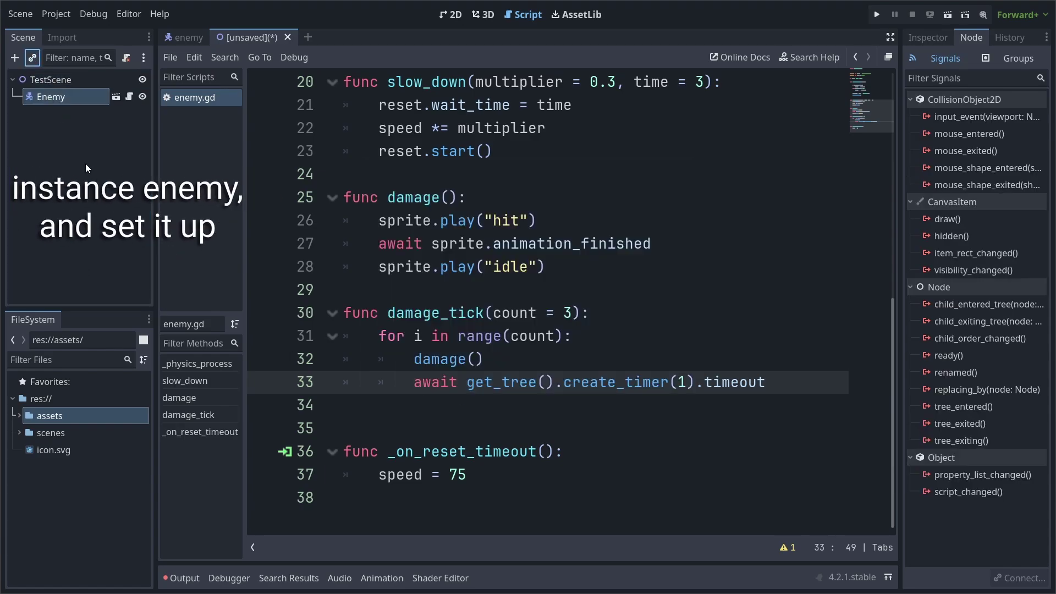
pyautogui.hotkey('ctrl', 'd')
pyautogui.click(451, 14)
pyautogui.scroll(5, 288, 174)
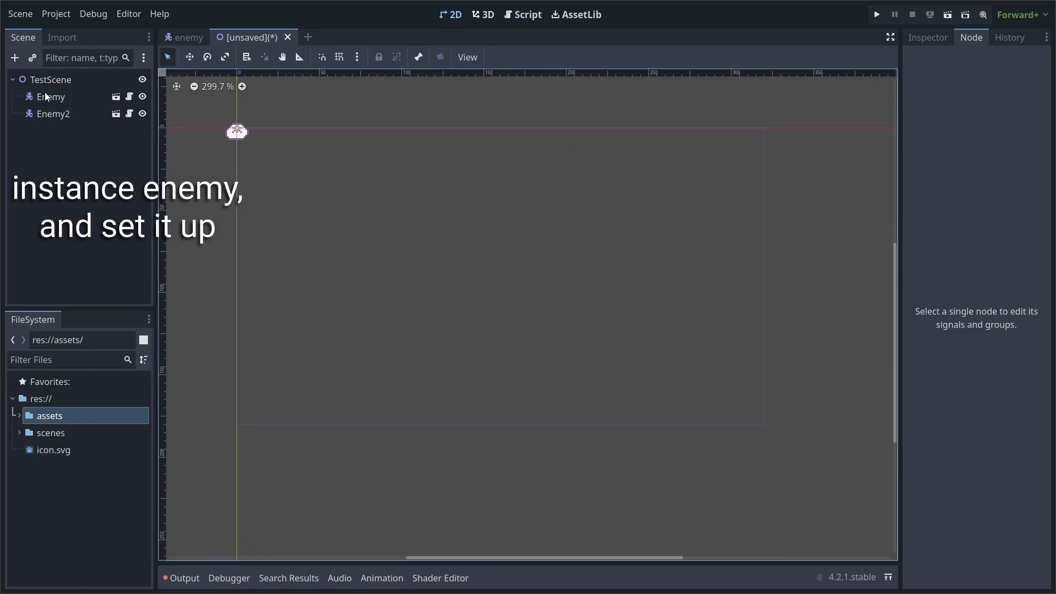
pyautogui.moveTo(292, 194); pyautogui.dragTo(385, 280)
pyautogui.moveTo(236, 132); pyautogui.dragTo(553, 234)
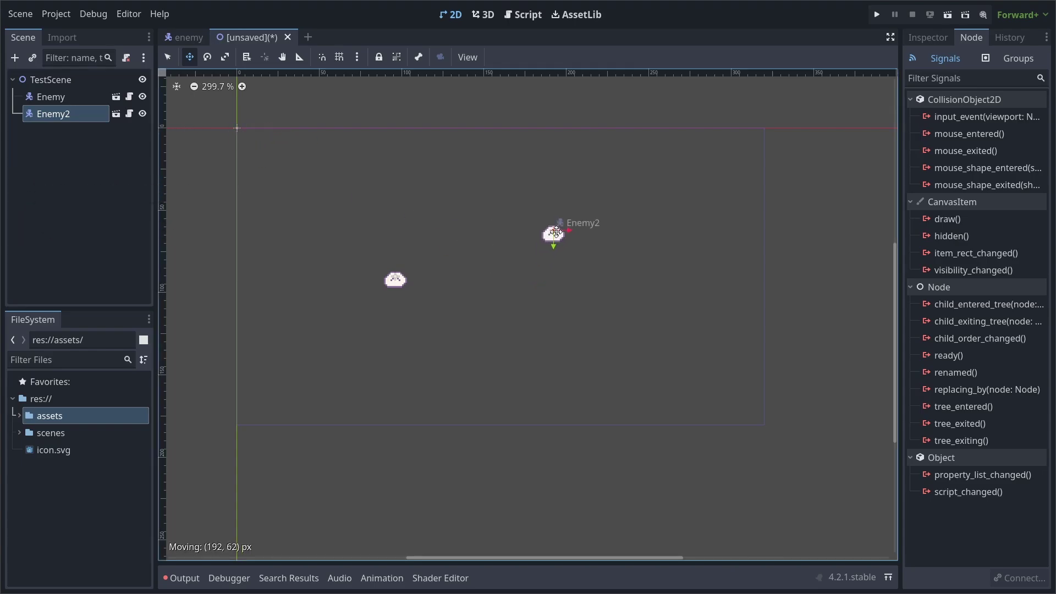
pyautogui.click(381, 281)
# In the enemy scene, set the AnimatedSprite2D scale to 2
pyautogui.click(187, 37)
pyautogui.click(75, 97)
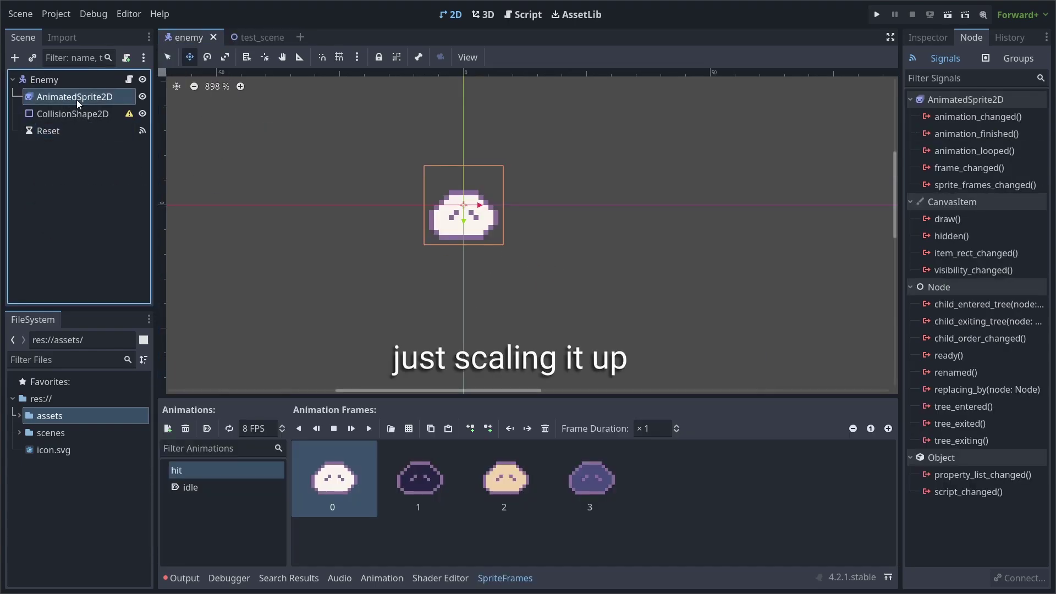
pyautogui.click(928, 38)
pyautogui.click(936, 272)
pyautogui.click(998, 348)
pyautogui.write('2')
pyautogui.press('Return')
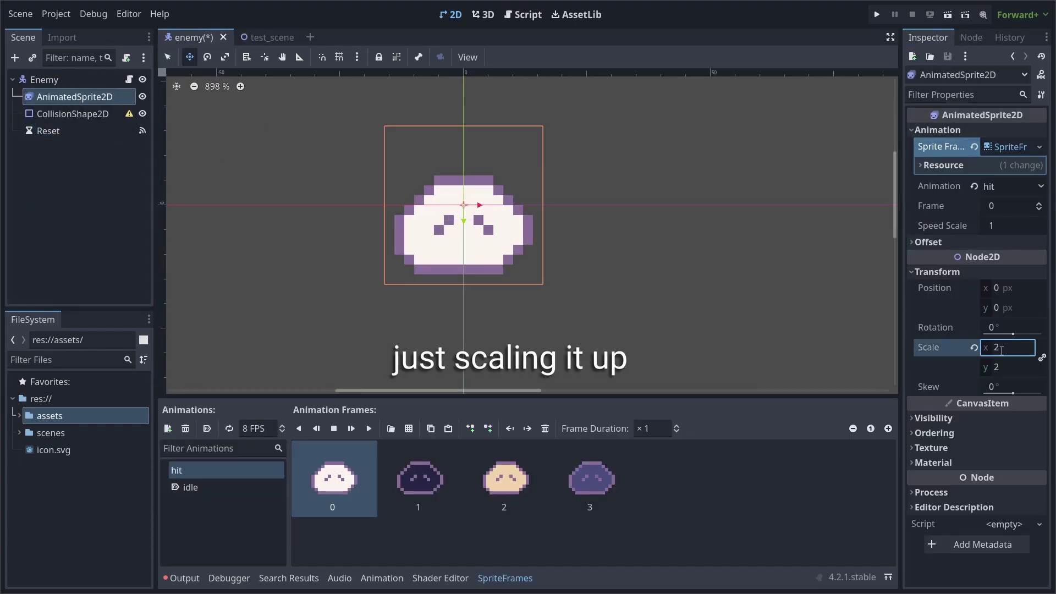
# Test-run TestScene with F6 and stop it
pyautogui.hotkey('ctrl', 'Tab')
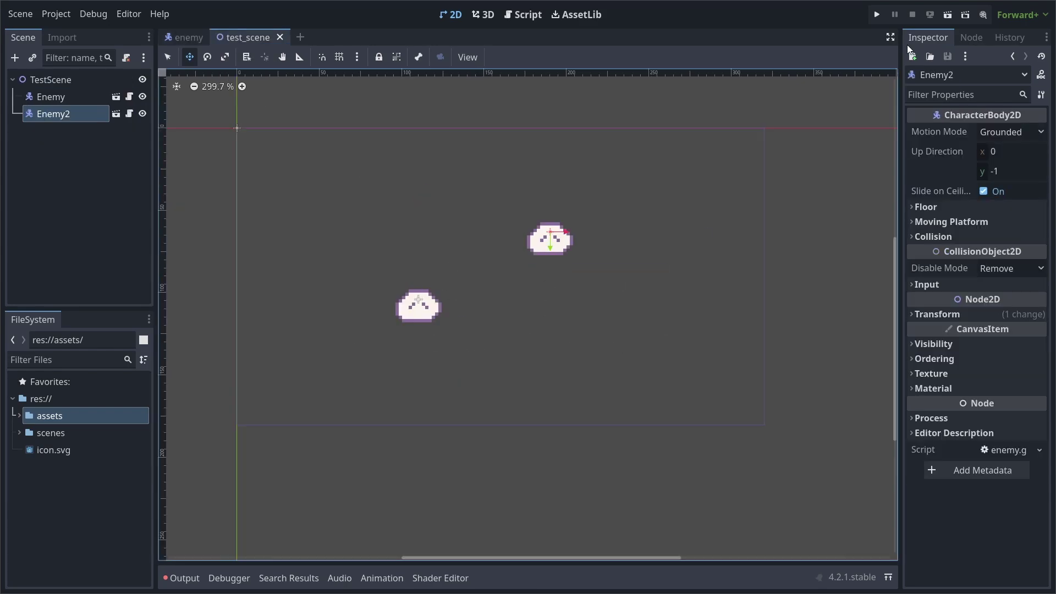
pyautogui.press('F6')
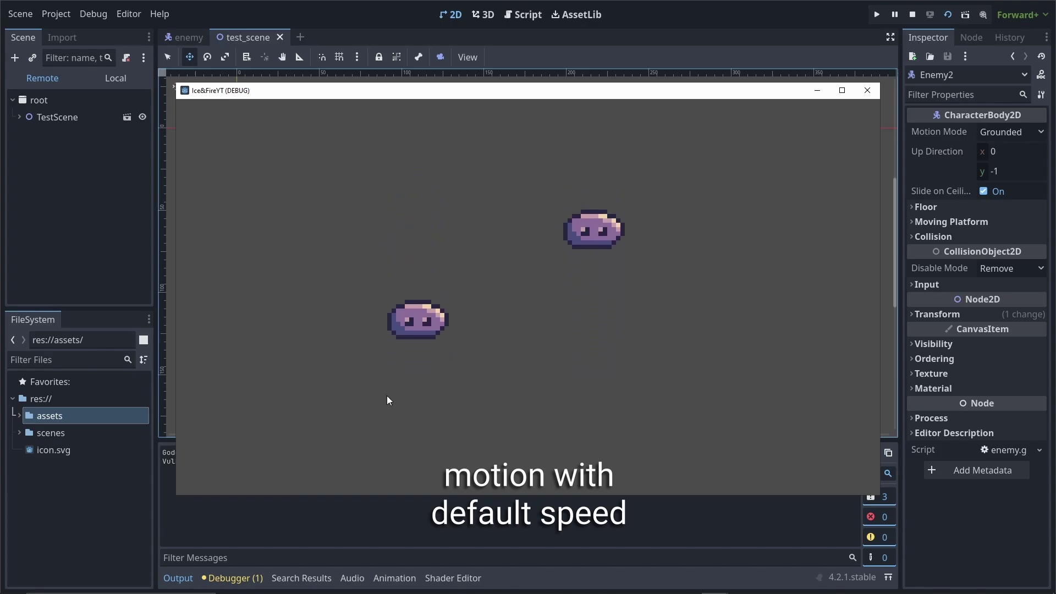
pyautogui.press('F8')
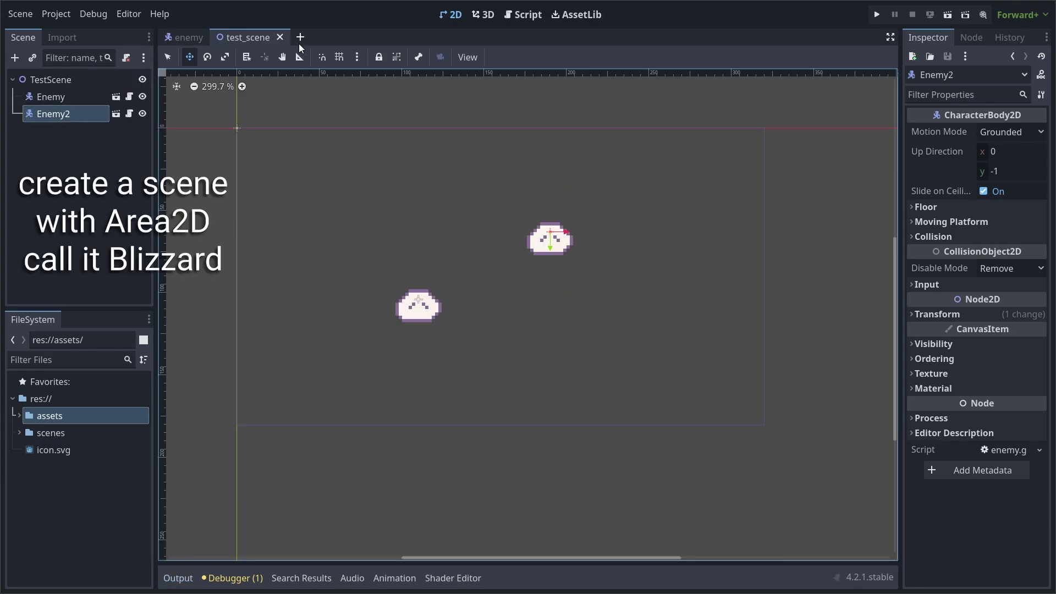
# Create a new scene with an Area2D root named Blizzard and save it
pyautogui.click(301, 37)
pyautogui.click(78, 155)
pyautogui.write('area')
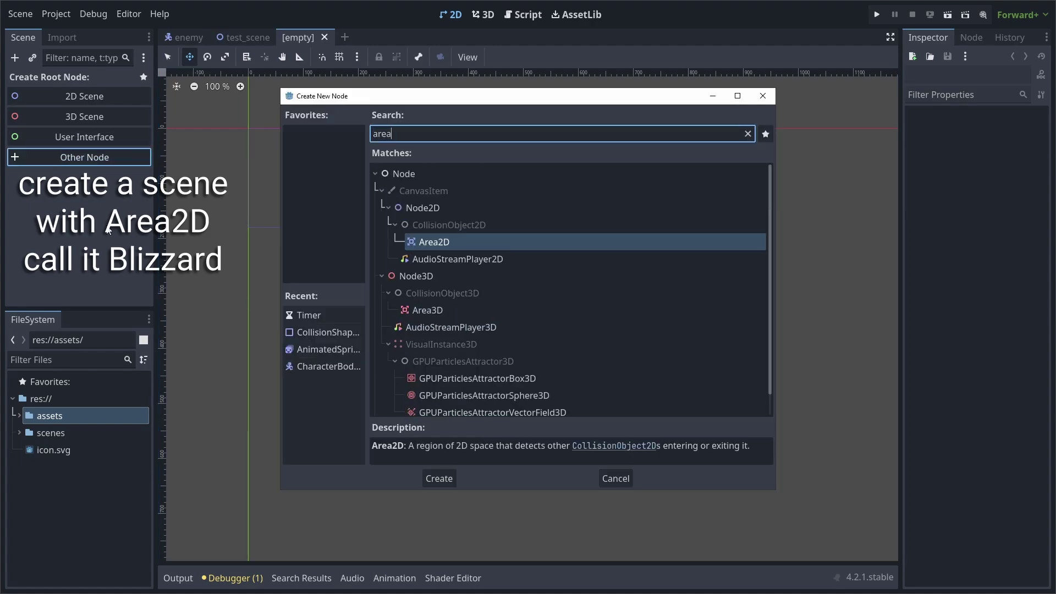
pyautogui.press('Return')
pyautogui.write('zard')
pyautogui.press('Return')
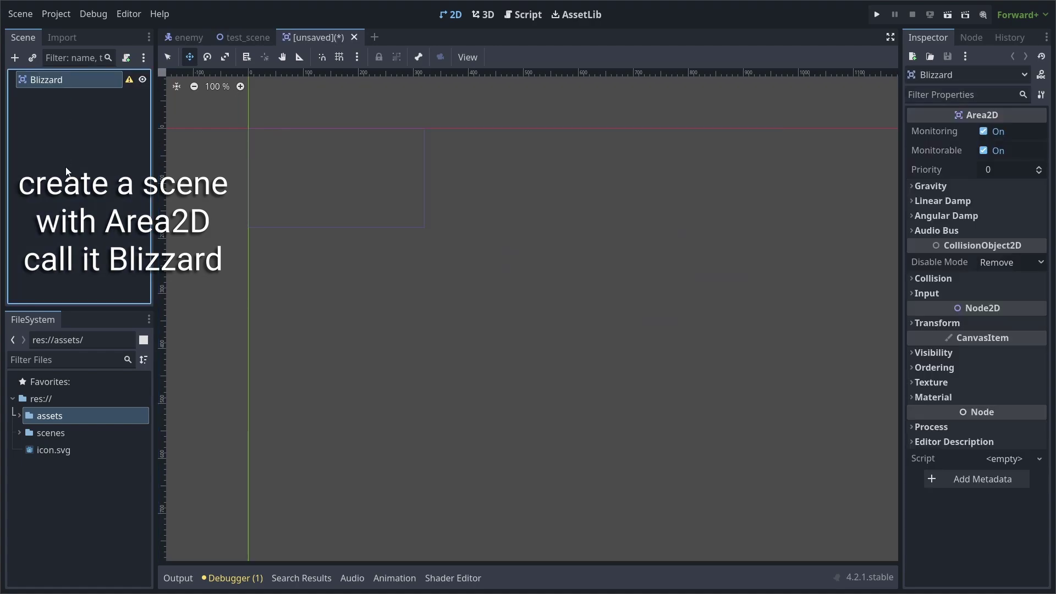
pyautogui.hotkey('ctrl', 's')
# Add CollisionShape2D and Timer children under the Blizzard root
pyautogui.scroll(5, 415, 249)
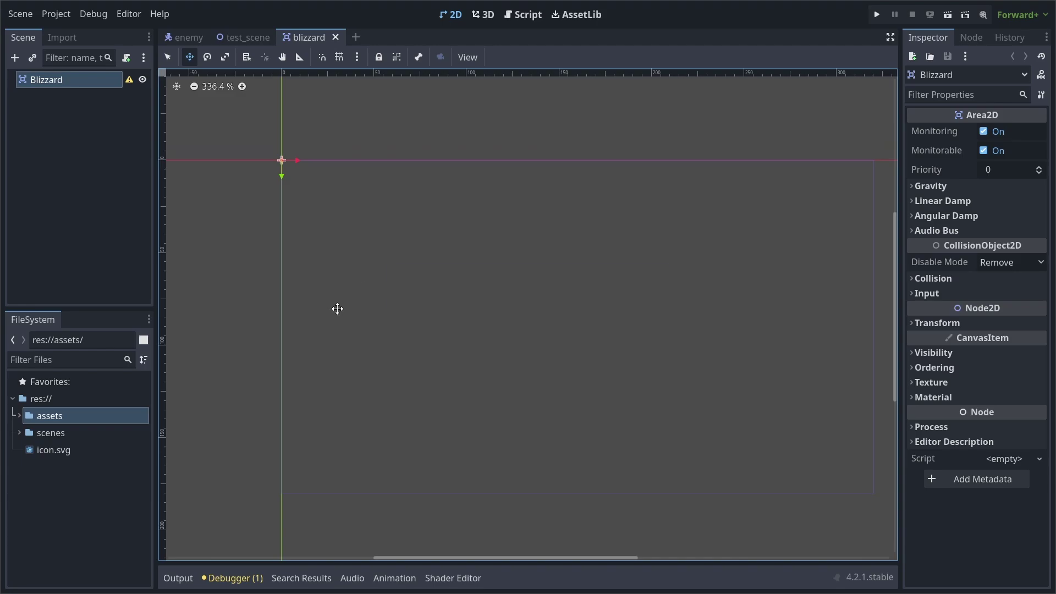
pyautogui.click(18, 63)
pyautogui.write('colli')
pyautogui.press('Return')
pyautogui.click(46, 79)
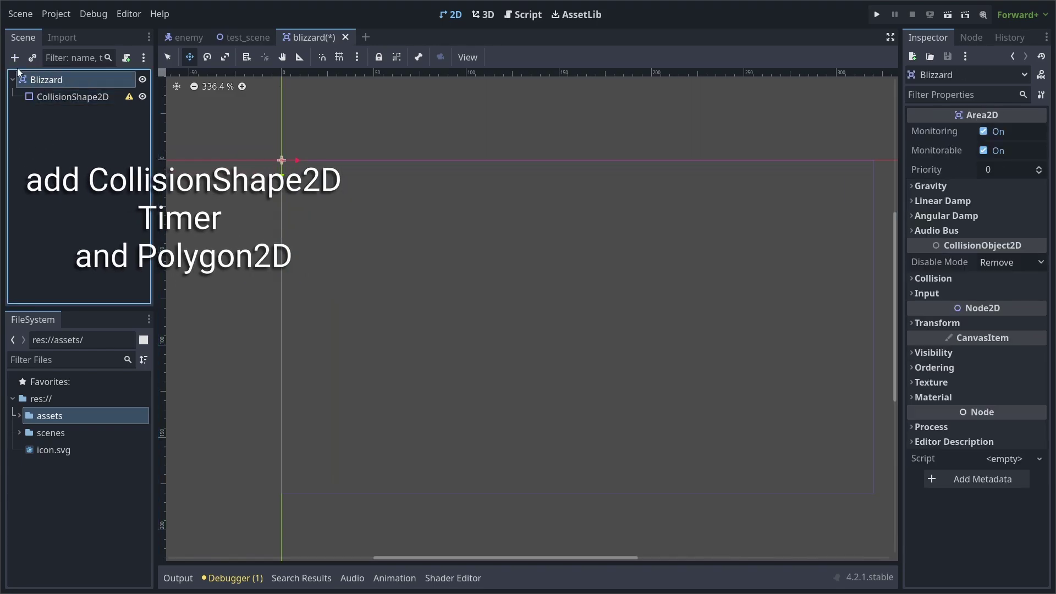
pyautogui.hotkey('ctrl', 'a')
pyautogui.write('timer')
pyautogui.press('Return')
# Add a Polygon2D child to Blizzard and rename it Indicator
pyautogui.click(47, 79)
pyautogui.hotkey('ctrl', 'a')
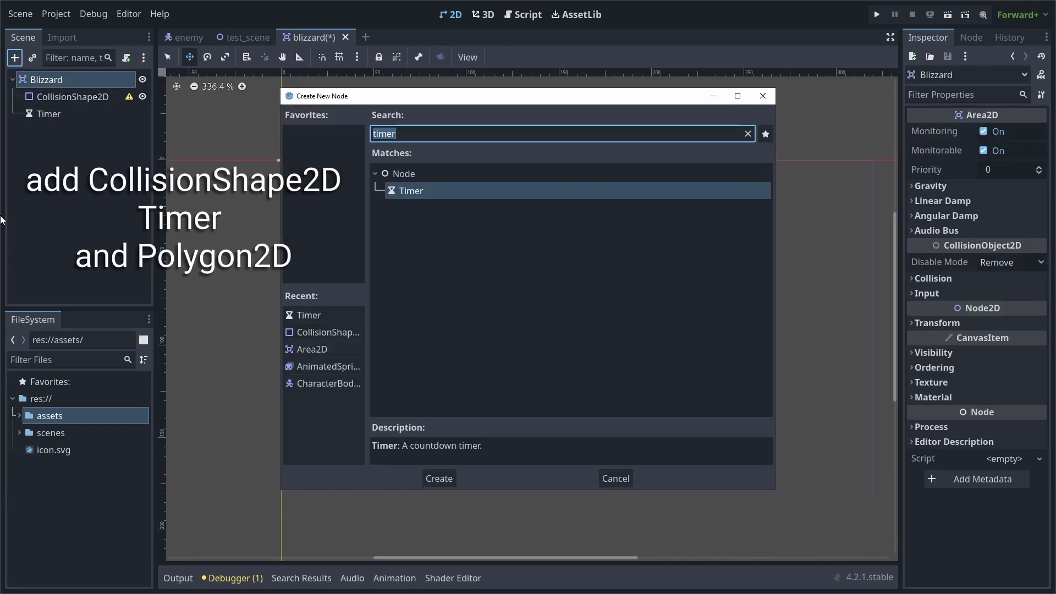
pyautogui.write('polygon')
pyautogui.press('Return')
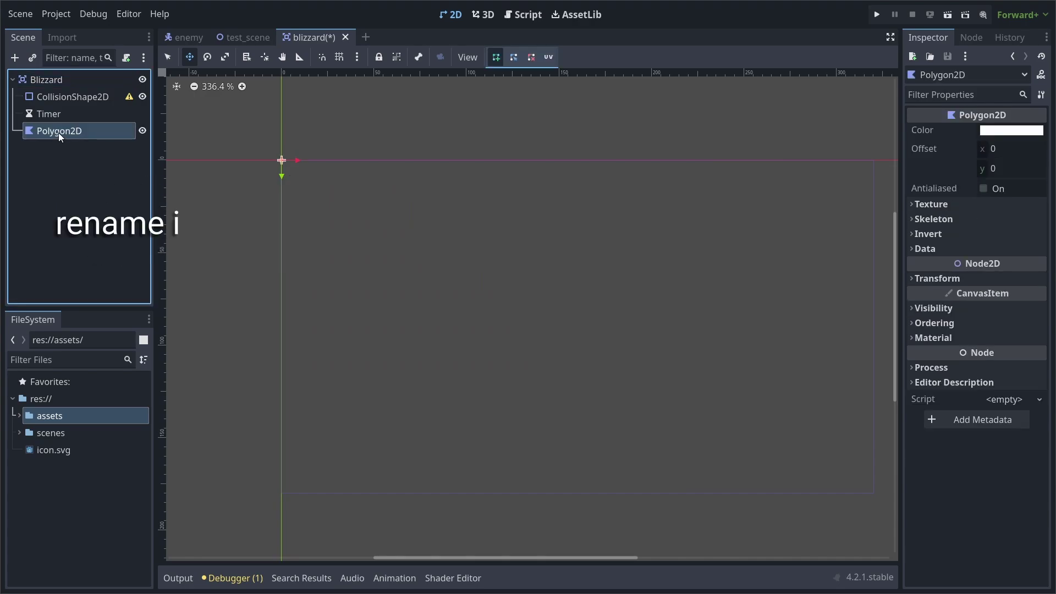
pyautogui.doubleClick(58, 131)
pyautogui.write('Indicator')
pyautogui.press('Return')
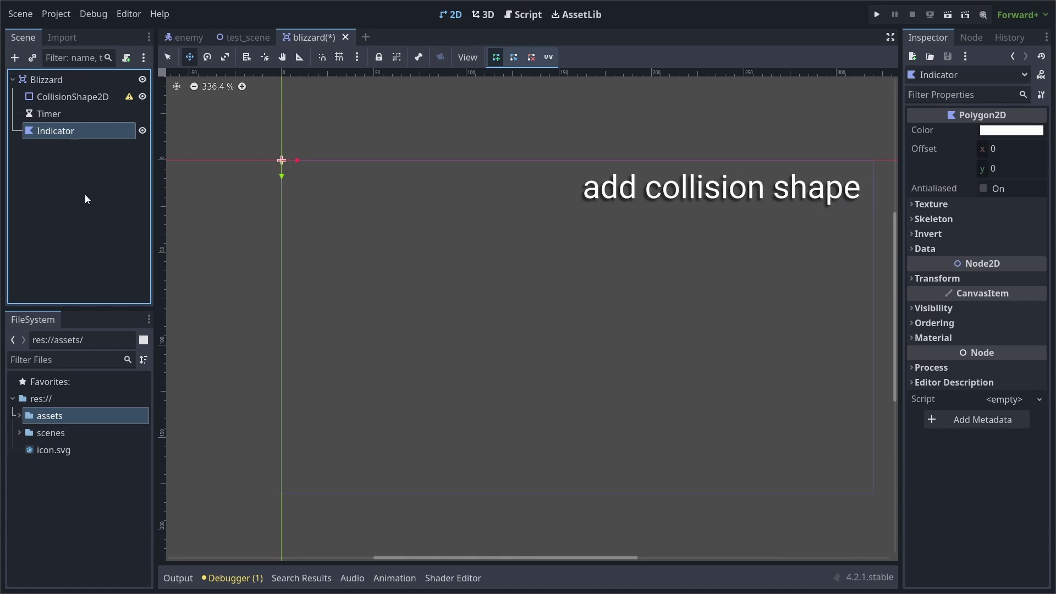
# Give the CollisionShape2D a new circle shape with a 65 px radius
pyautogui.click(73, 96)
pyautogui.click(1013, 132)
pyautogui.click(949, 209)
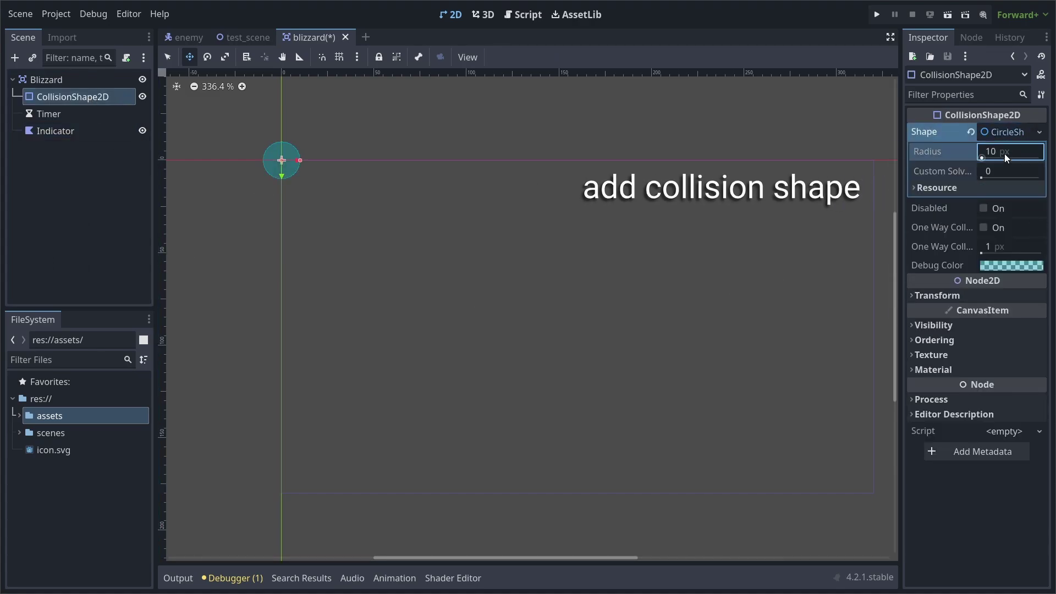
pyautogui.write('65')
pyautogui.press('Return')
pyautogui.moveTo(507, 196); pyautogui.dragTo(648, 271, button='middle')
pyautogui.scroll(2, 571, 306)
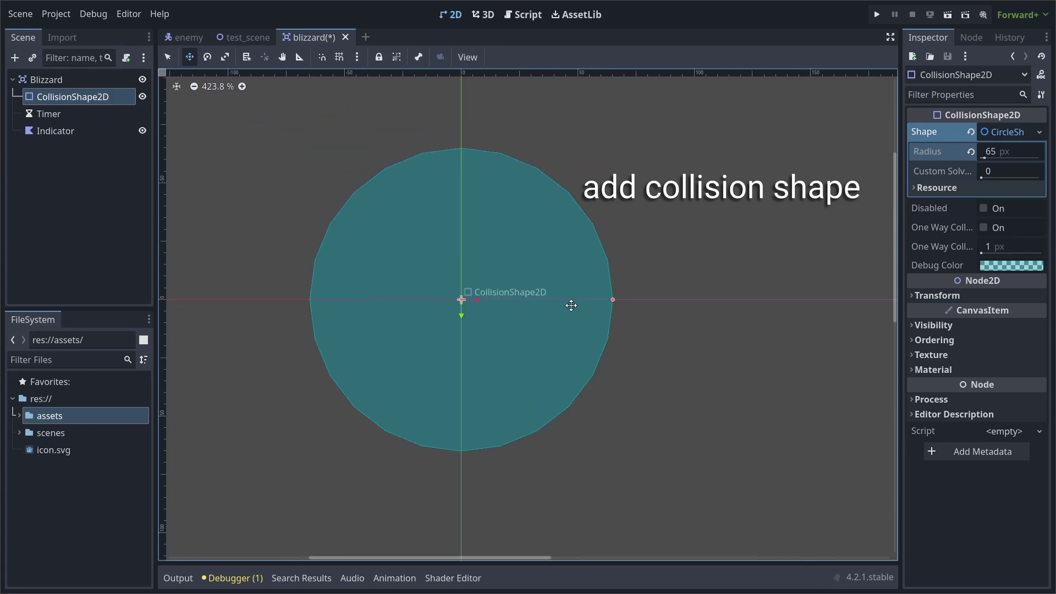
# Draw the Indicator polygon as a closed outline around the collision circle
pyautogui.click(55, 131)
pyautogui.scroll(1, 477, 88)
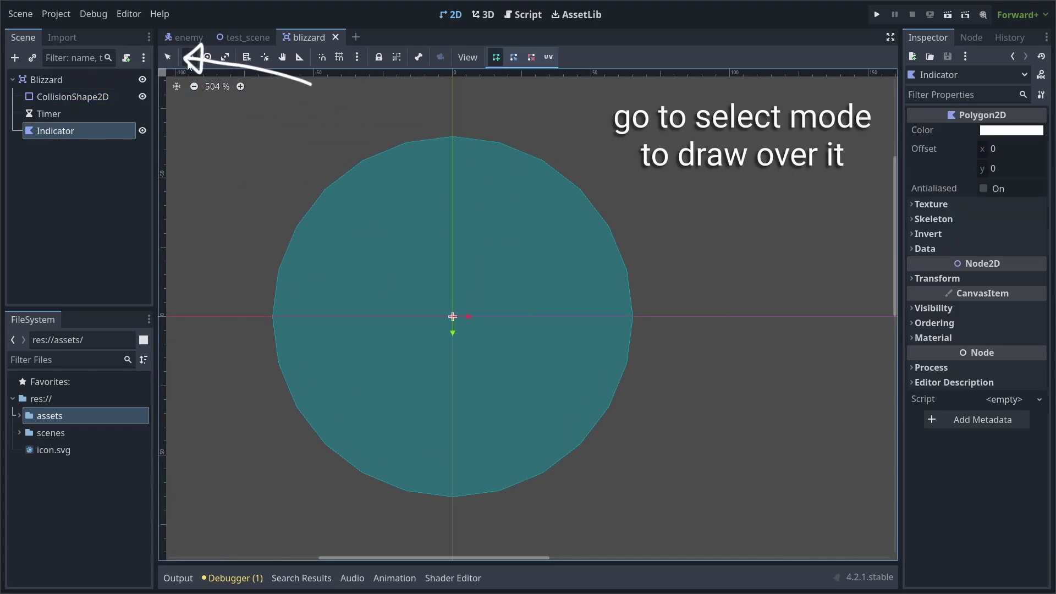
pyautogui.click(167, 56)
pyautogui.click(453, 136)
pyautogui.click(579, 190)
pyautogui.click(608, 225)
pyautogui.click(627, 270)
pyautogui.click(633, 316)
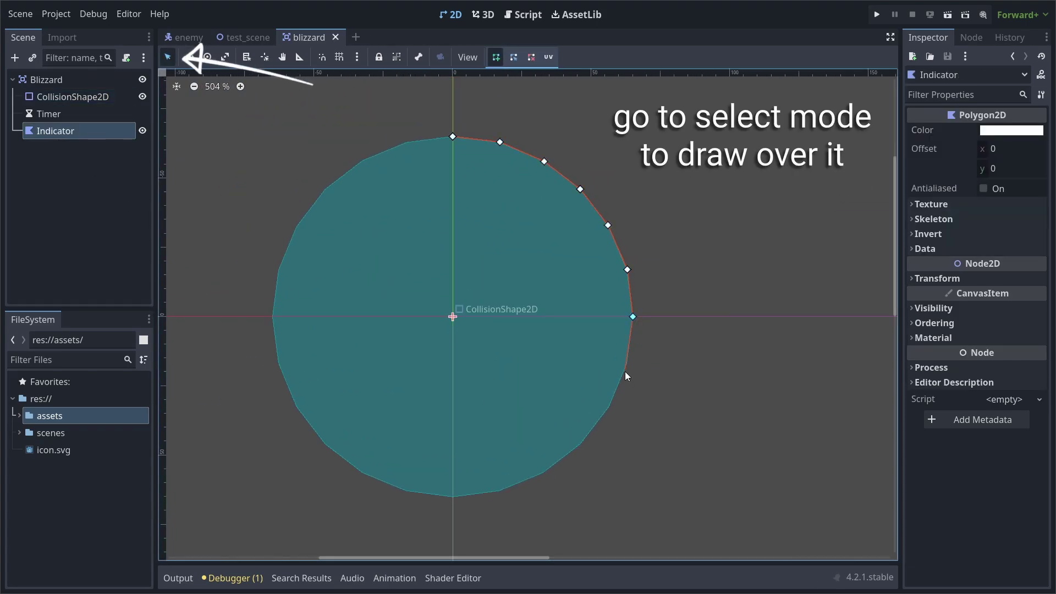
pyautogui.click(608, 408)
pyautogui.click(577, 447)
pyautogui.click(541, 475)
pyautogui.click(499, 491)
pyautogui.click(455, 496)
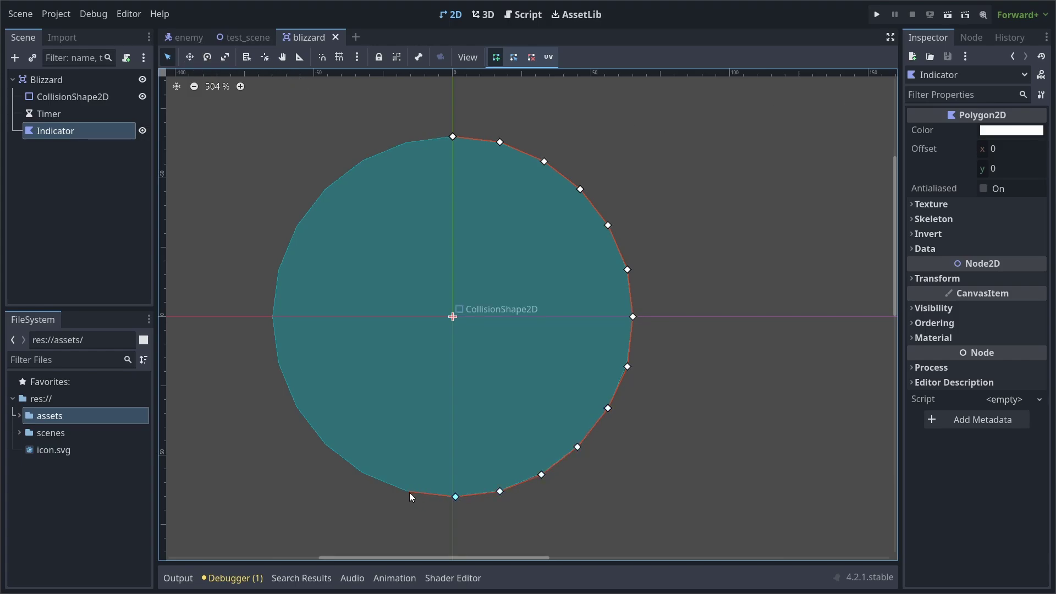
pyautogui.click(405, 491)
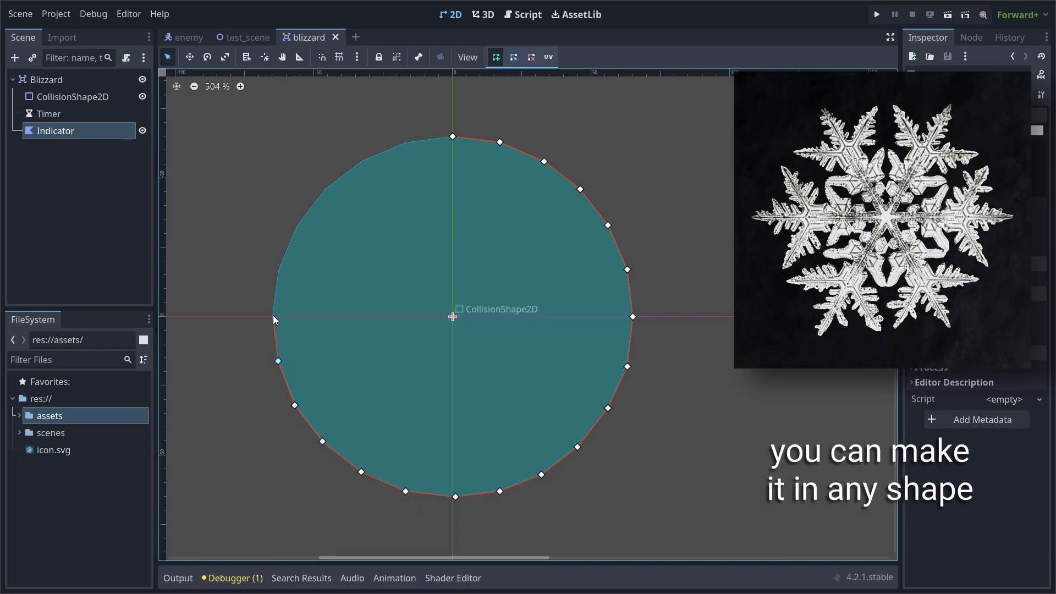
pyautogui.click(408, 142)
pyautogui.click(453, 136)
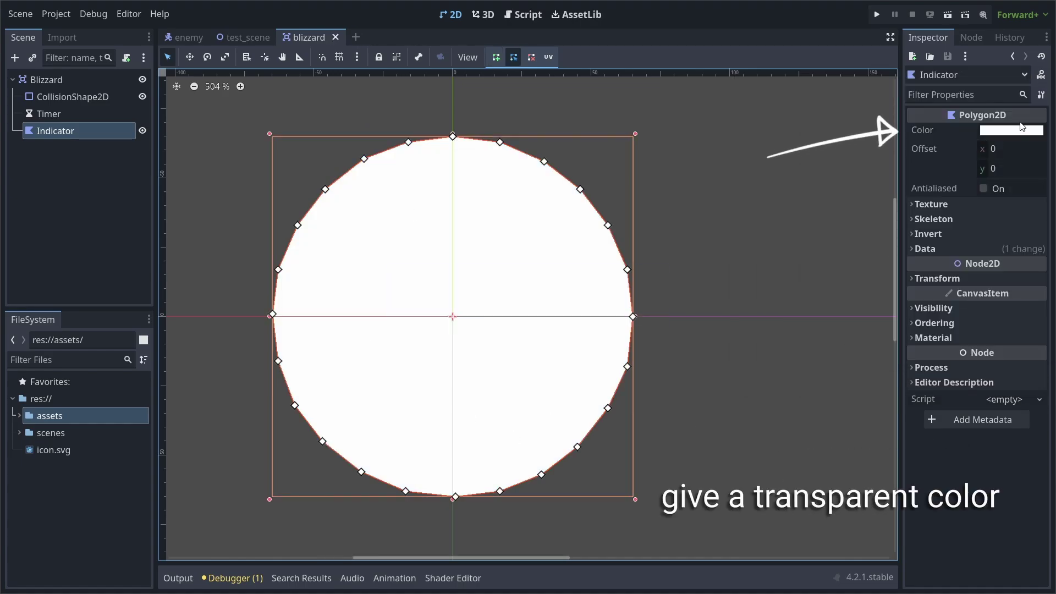
# Set the Indicator colour to translucent cyan (00ffff6a) and save
pyautogui.click(1022, 127)
pyautogui.moveTo(993, 337); pyautogui.dragTo(901, 337)
pyautogui.moveTo(973, 396); pyautogui.dragTo(938, 400)
pyautogui.click(793, 360)
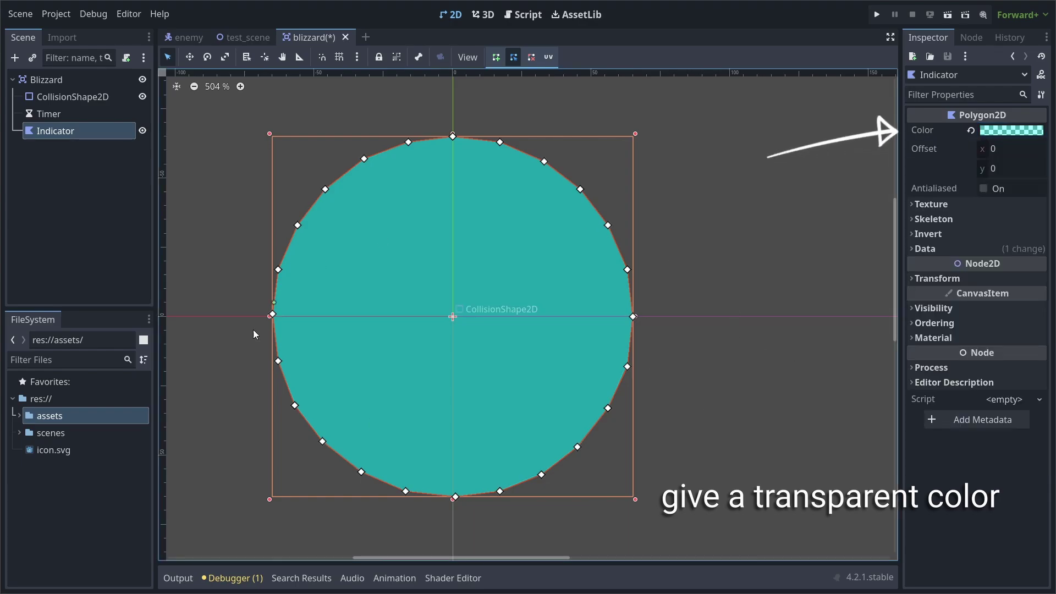
pyautogui.hotkey('ctrl', 's')
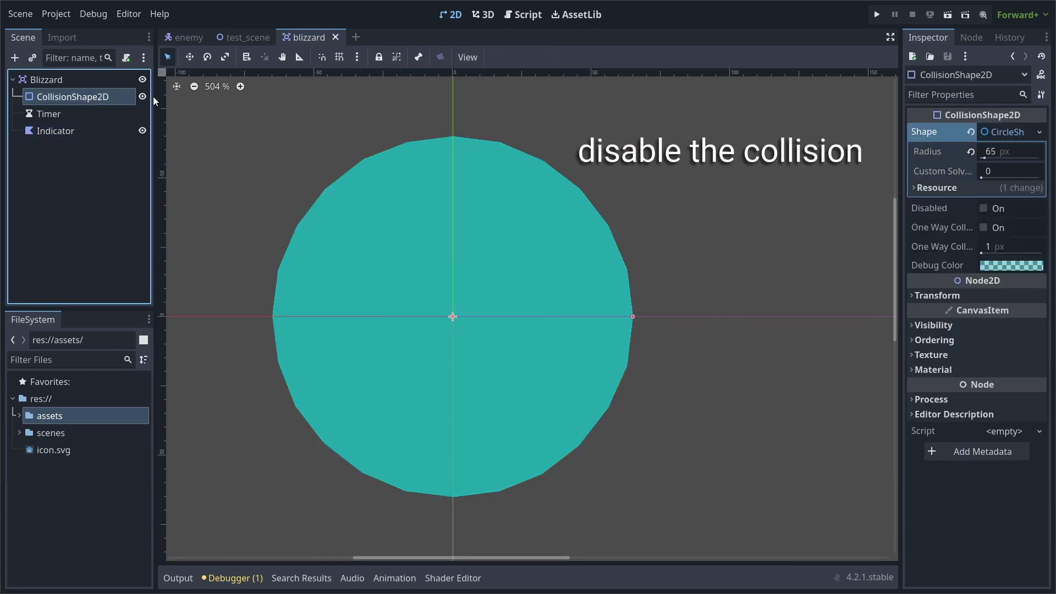
# Disable the collision shape and make the Timer a 4.5 s one-shot, then save
pyautogui.click(984, 208)
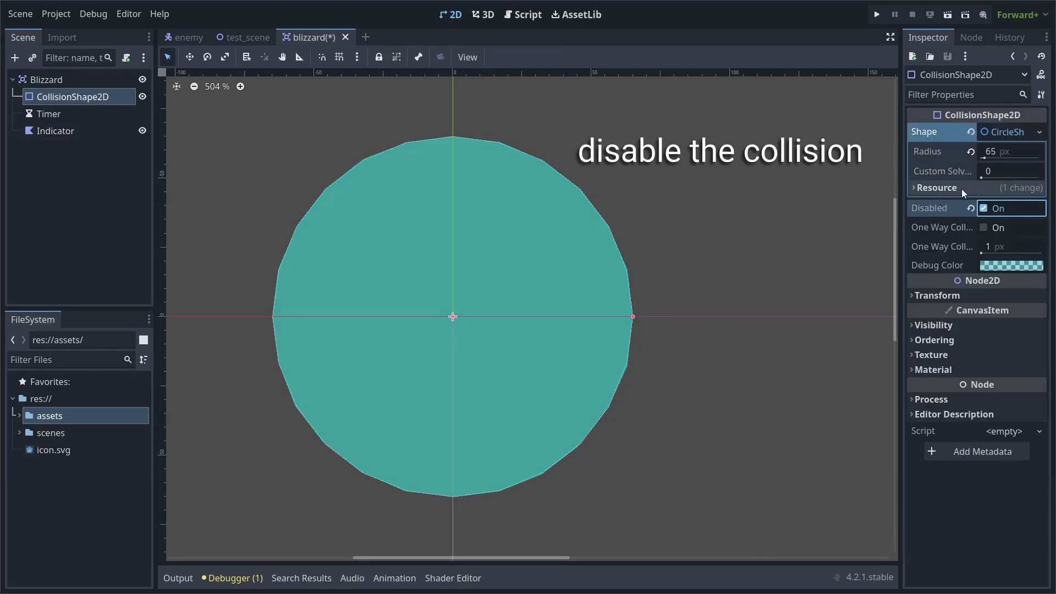
pyautogui.hotkey('ctrl', 's')
pyautogui.click(50, 114)
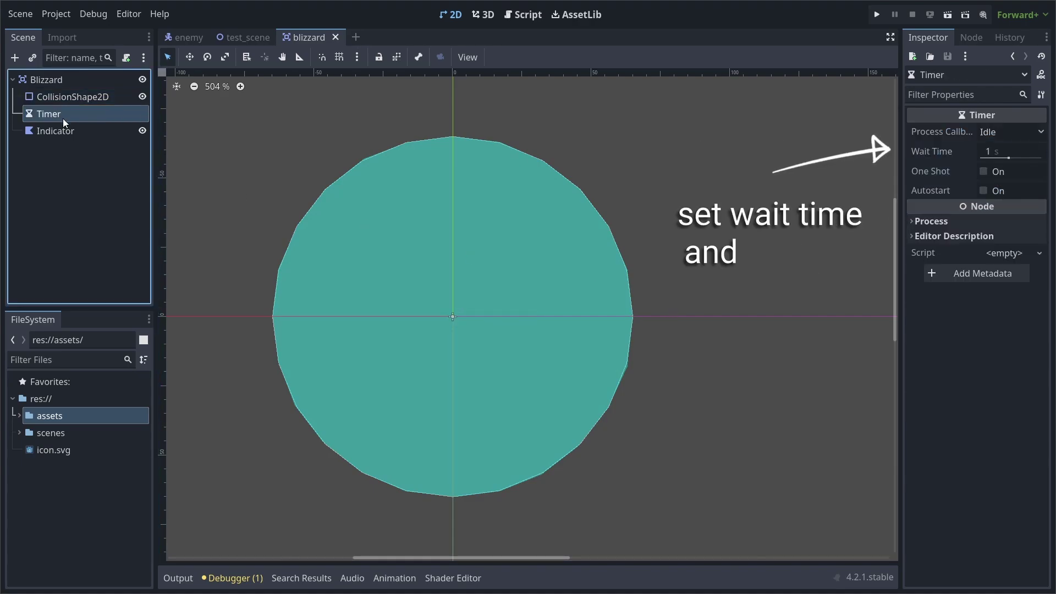
pyautogui.click(1011, 152)
pyautogui.write('4.5')
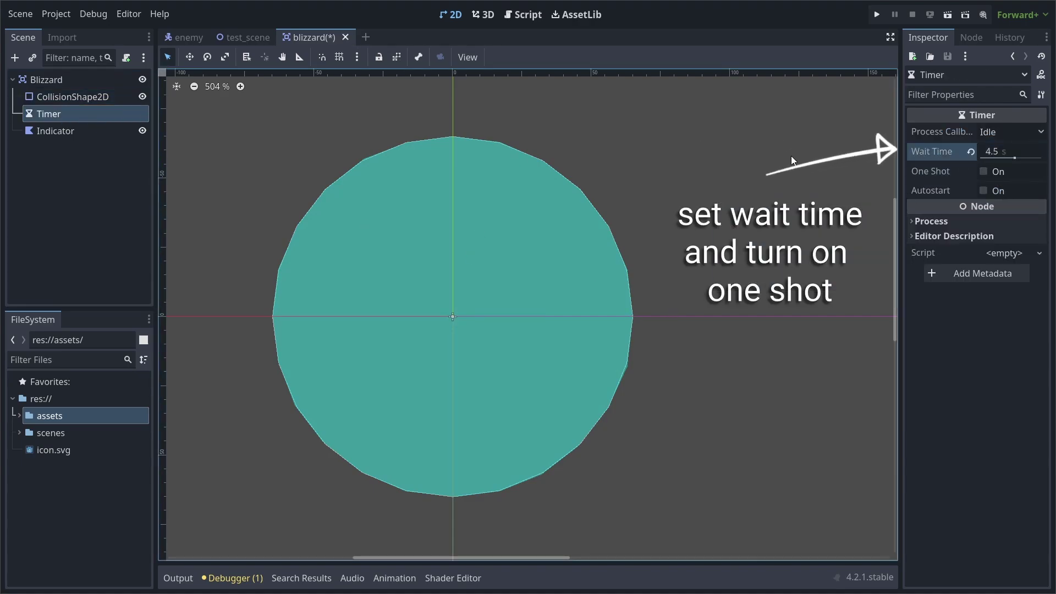
pyautogui.click(977, 173)
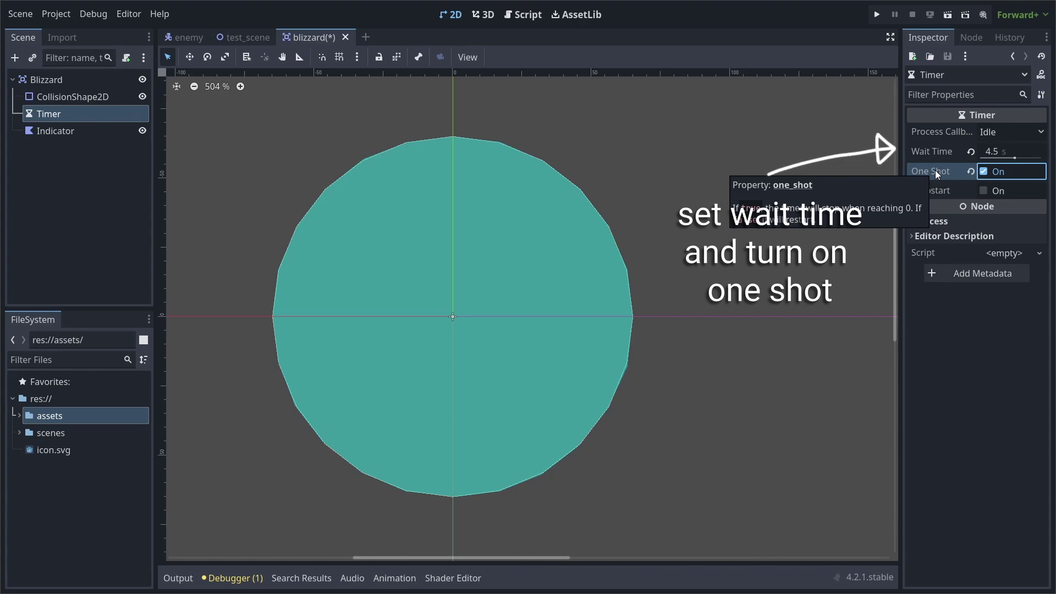
pyautogui.hotkey('ctrl', 's')
# Attach a new blizzard.gd script to Blizzard and delete its template code
pyautogui.click(61, 80)
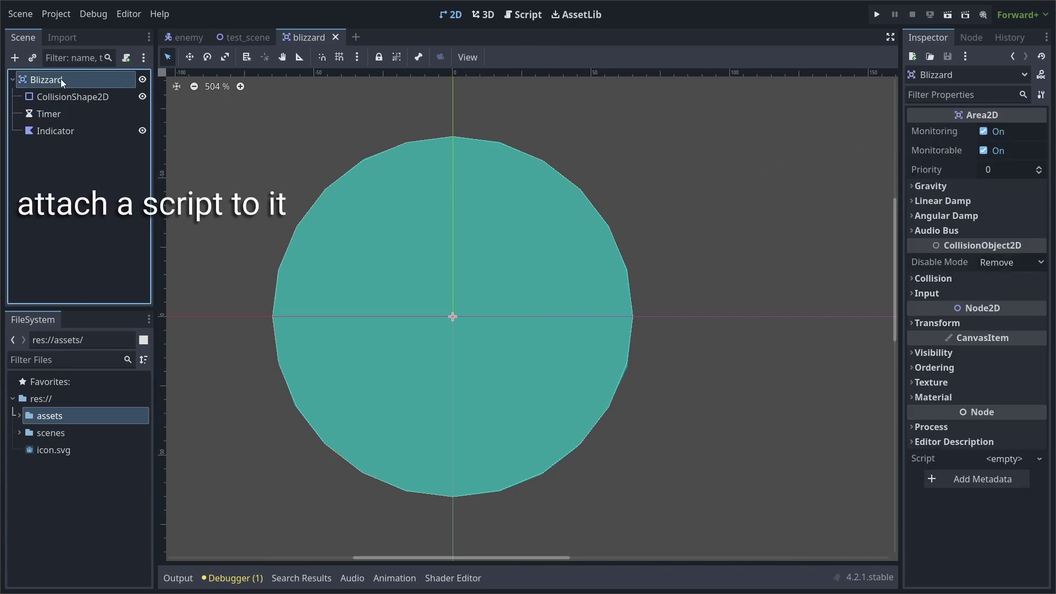
pyautogui.click(126, 57)
pyautogui.click(479, 407)
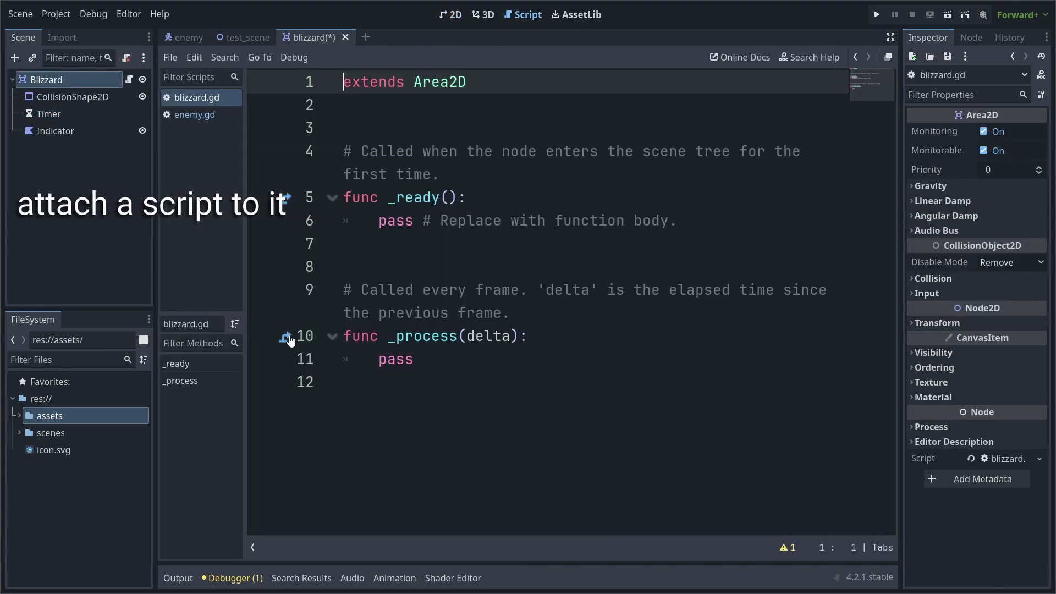
pyautogui.moveTo(435, 389); pyautogui.dragTo(341, 132)
pyautogui.press('BackSpace')
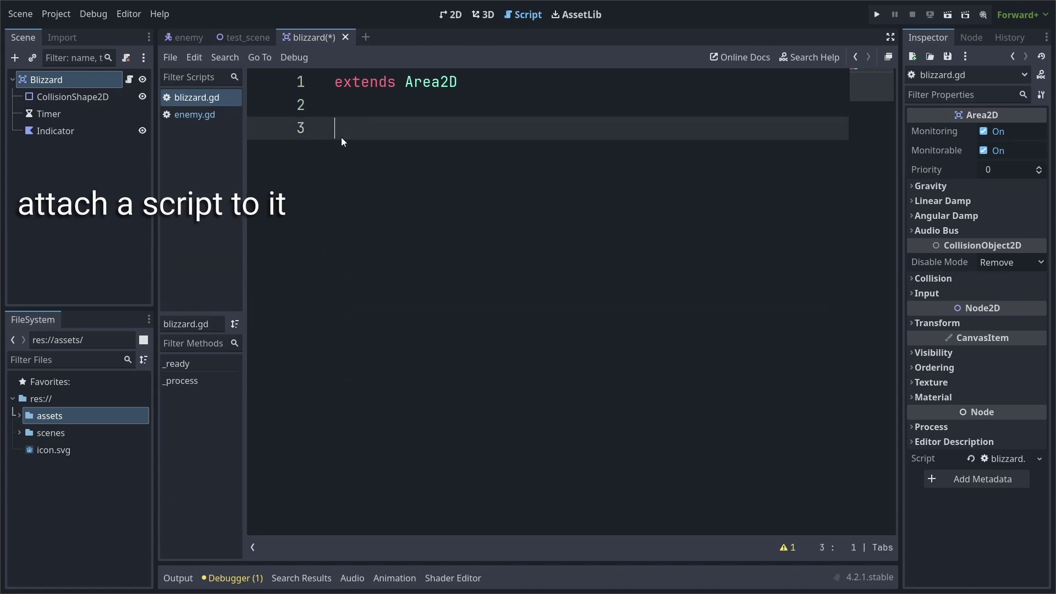
pyautogui.hotkey('ctrl', 's')
# Declare variables speed_percent = 0.1 and duration = 5
pyautogui.write('var speed_percent = 0.1 var duration = 5')
pyautogui.hotkey('ctrl', 's')
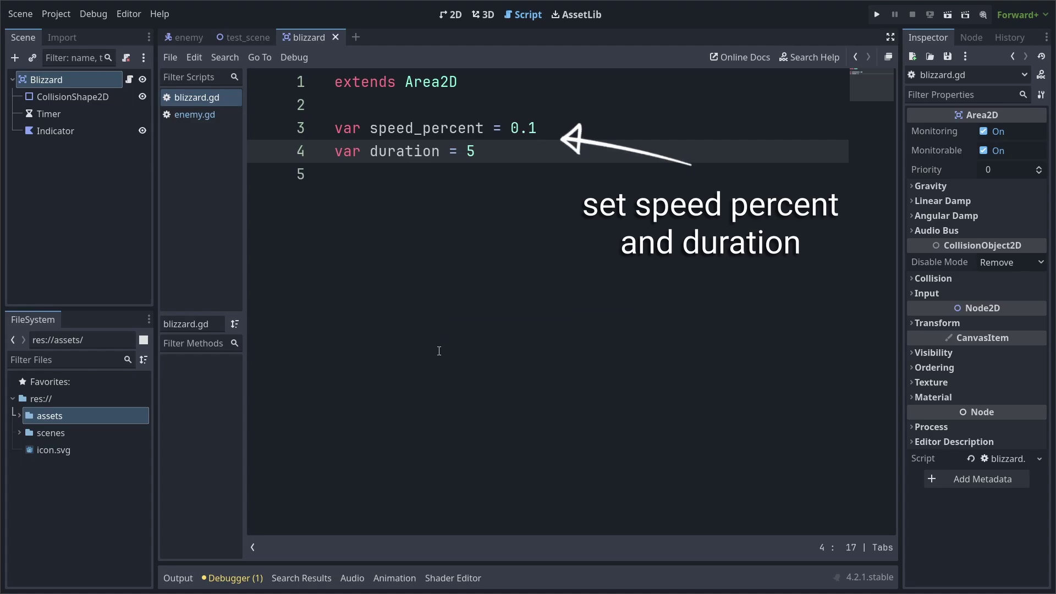
pyautogui.press('Return')
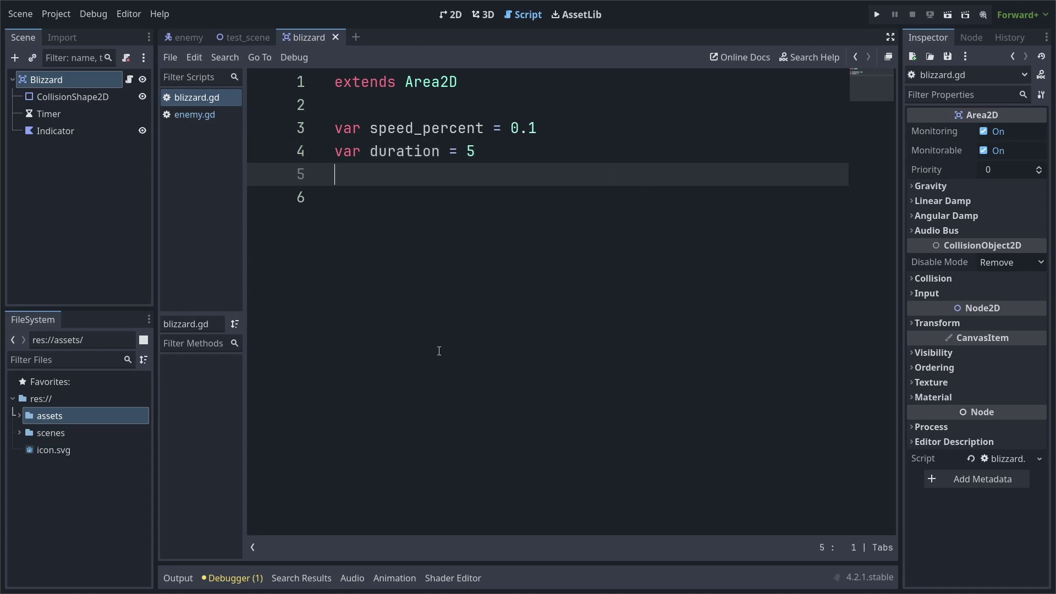
pyautogui.press('Return')
# Add an is_placed setter that enables collision, starts the Timer and hides the Indicator
pyautogui.write('var is_placed: bool = false: set(value): is_placed = value')
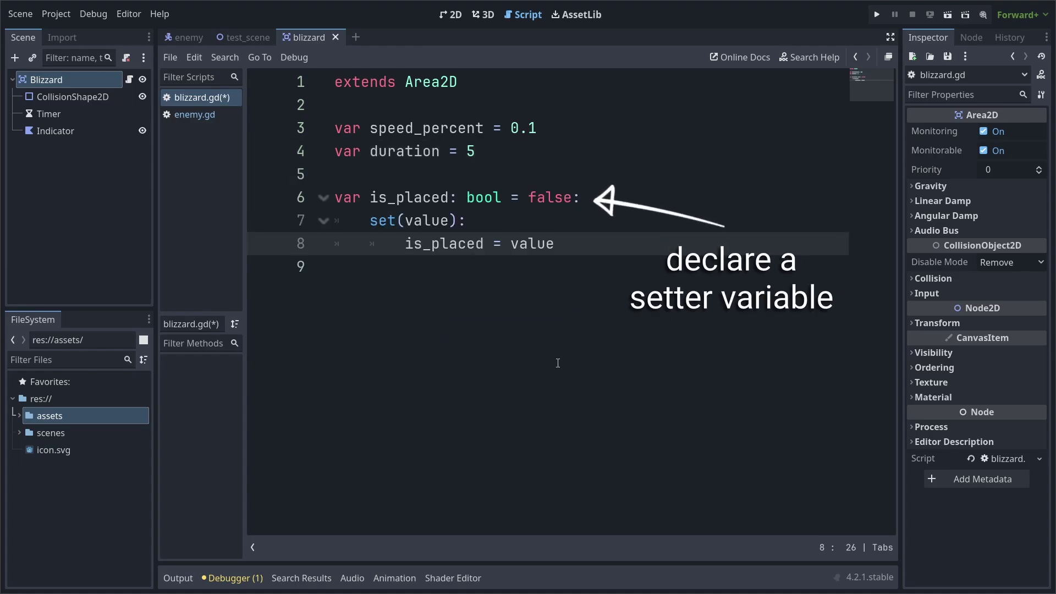
pyautogui.hotkey('ctrl', 's')
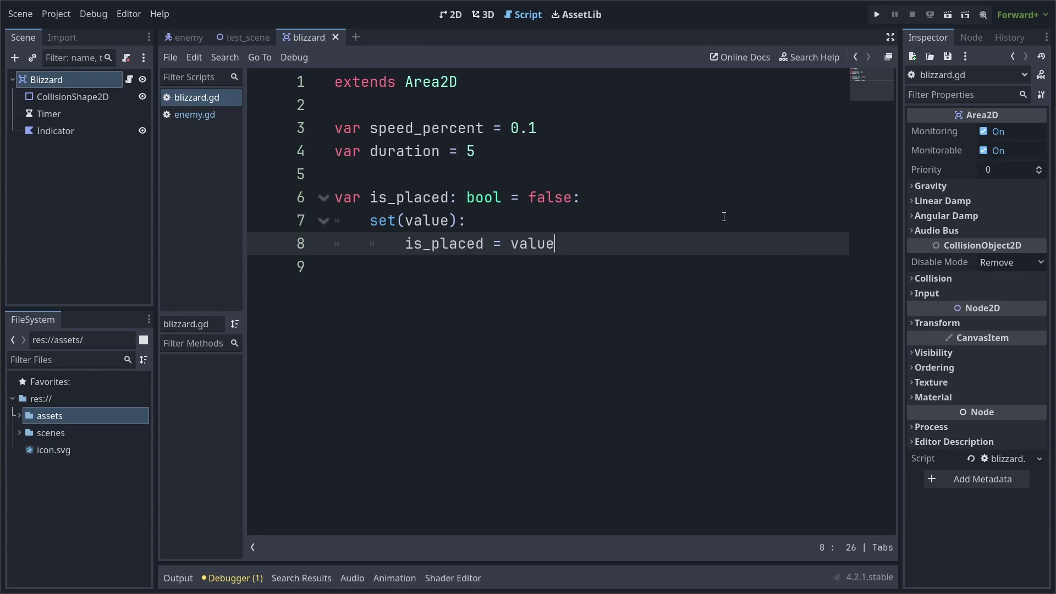
pyautogui.press('Return')
pyautogui.press('Return')
pyautogui.write('$CollisionShape2D.disabled = false $Timer.start() $Indicator.hide()')
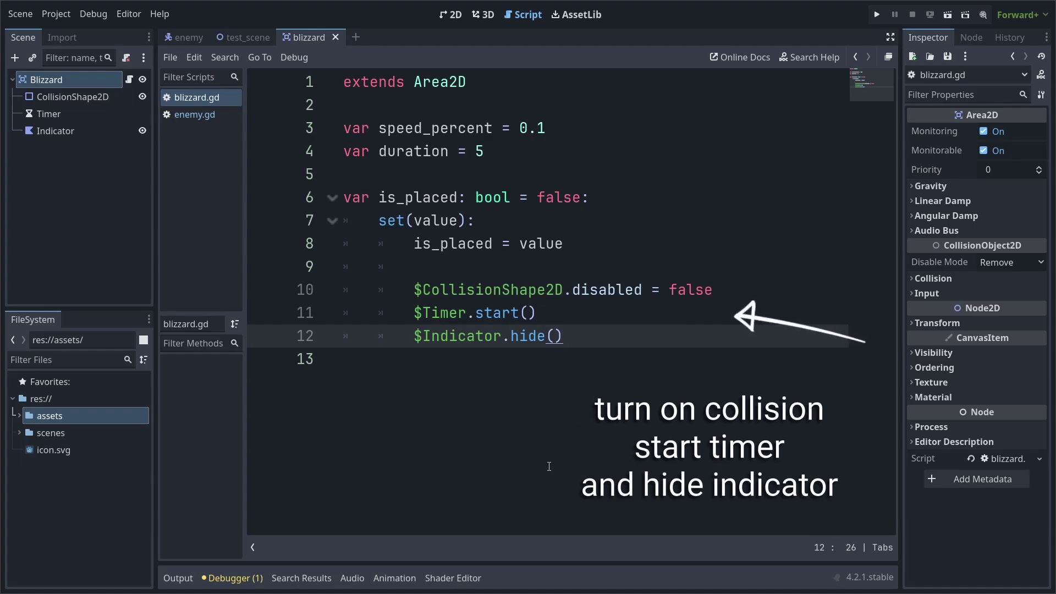
# Add _physics_process that moves Blizzard to the global mouse position until placed
pyautogui.click(891, 37)
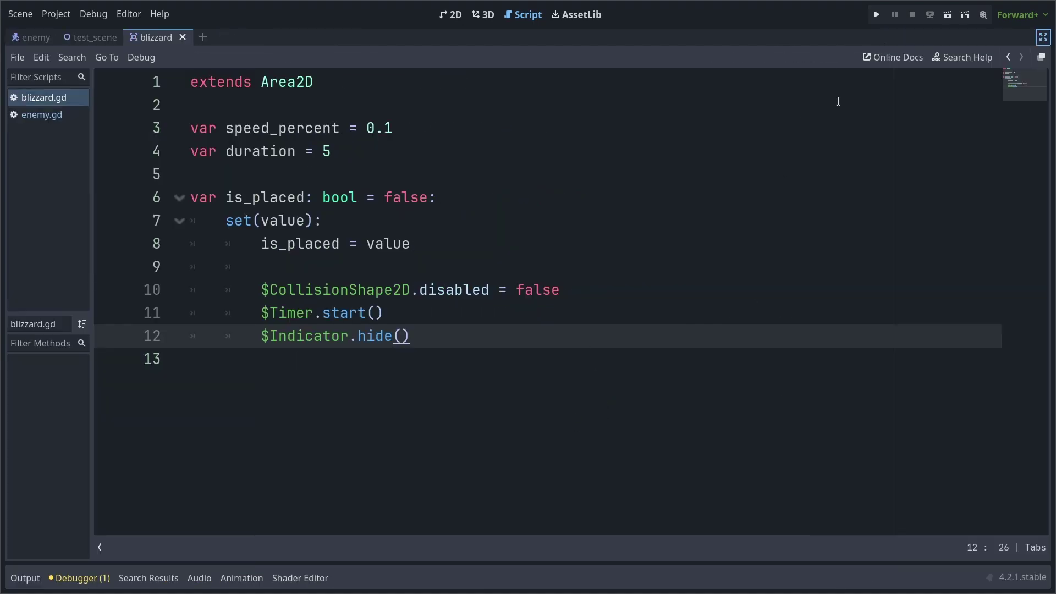
pyautogui.press('Return')
pyautogui.press('Return')
pyautogui.write('func _physics_process(delta): if not is_placed: position = get_global_mouse_position()')
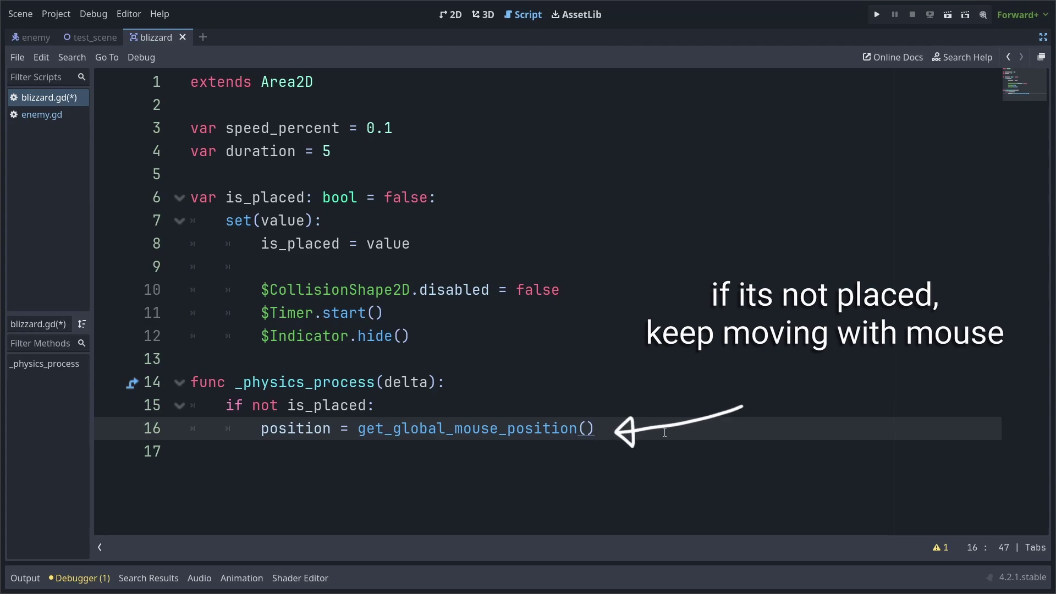
pyautogui.hotkey('ctrl', 's')
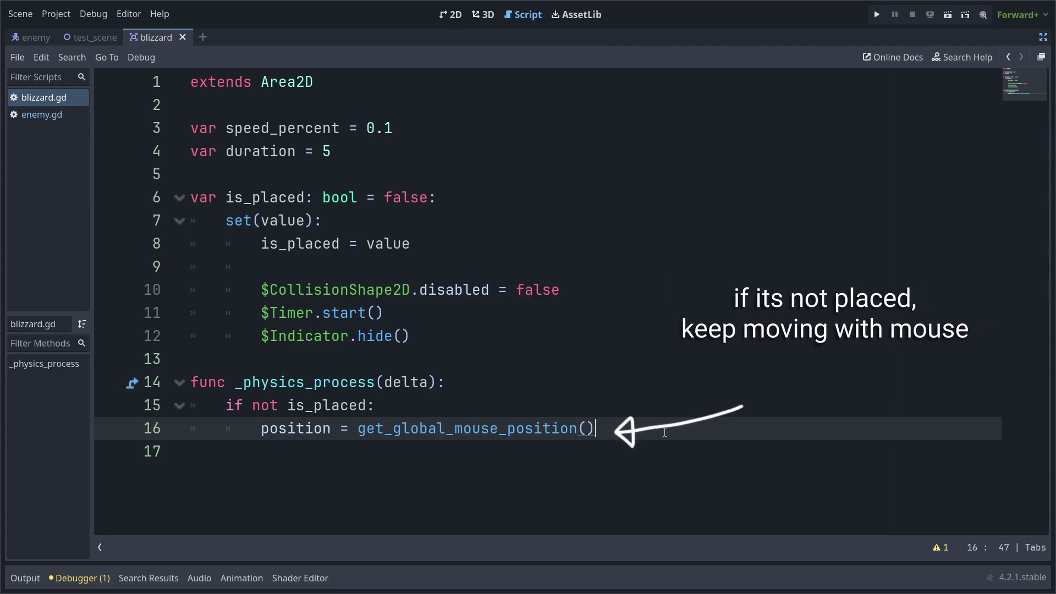
# Add _input setting is_placed when "place" is pressed, then open Project Settings
pyautogui.click(563, 472)
pyautogui.press('Return')
pyautogui.write('func _input(event): if event.is_action_pressed("place"): is_placed = true')
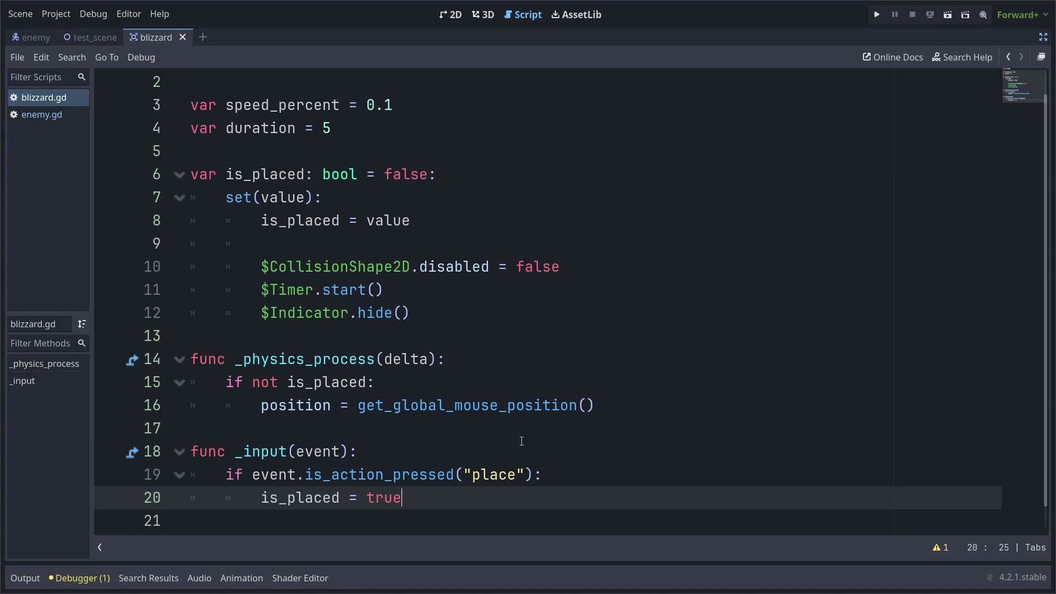
pyautogui.click(56, 14)
pyautogui.click(55, 31)
# Create a "place" input action bound to Left Mouse Button, close settings, and save the script
pyautogui.click(357, 120)
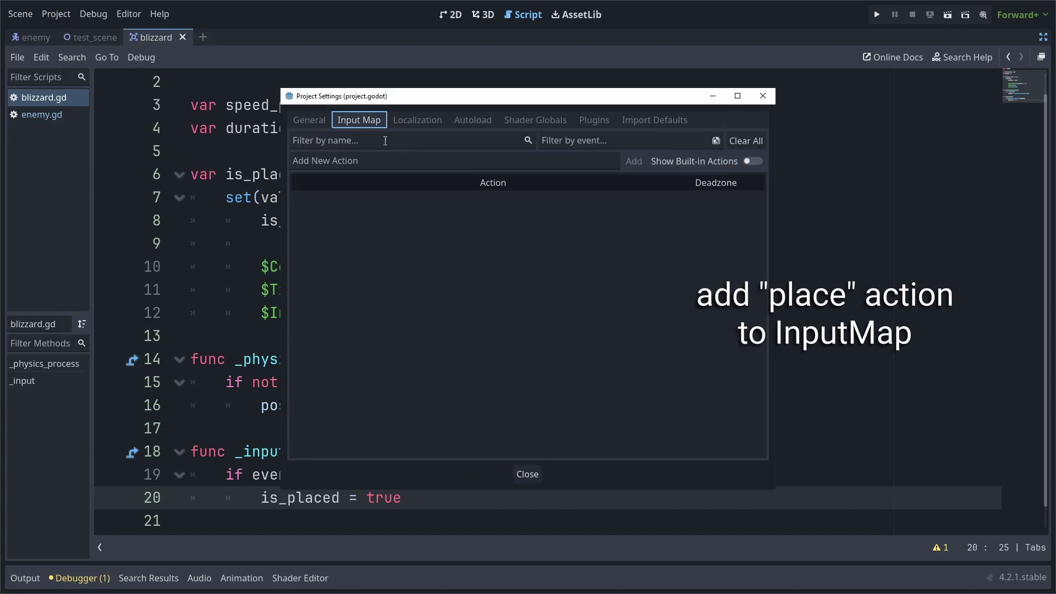
pyautogui.click(367, 160)
pyautogui.write('place')
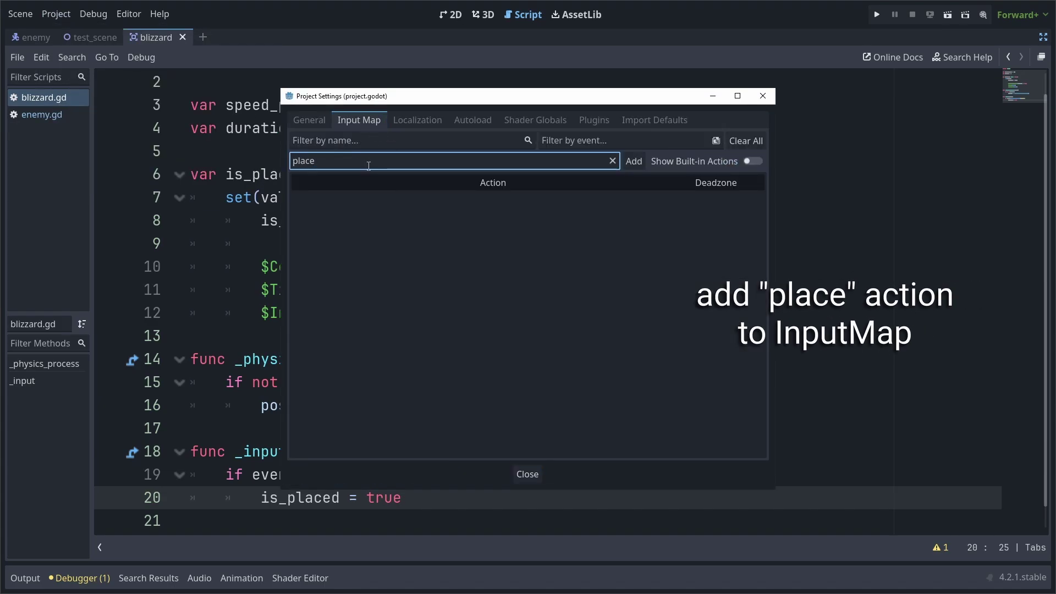
pyautogui.click(635, 161)
pyautogui.click(742, 198)
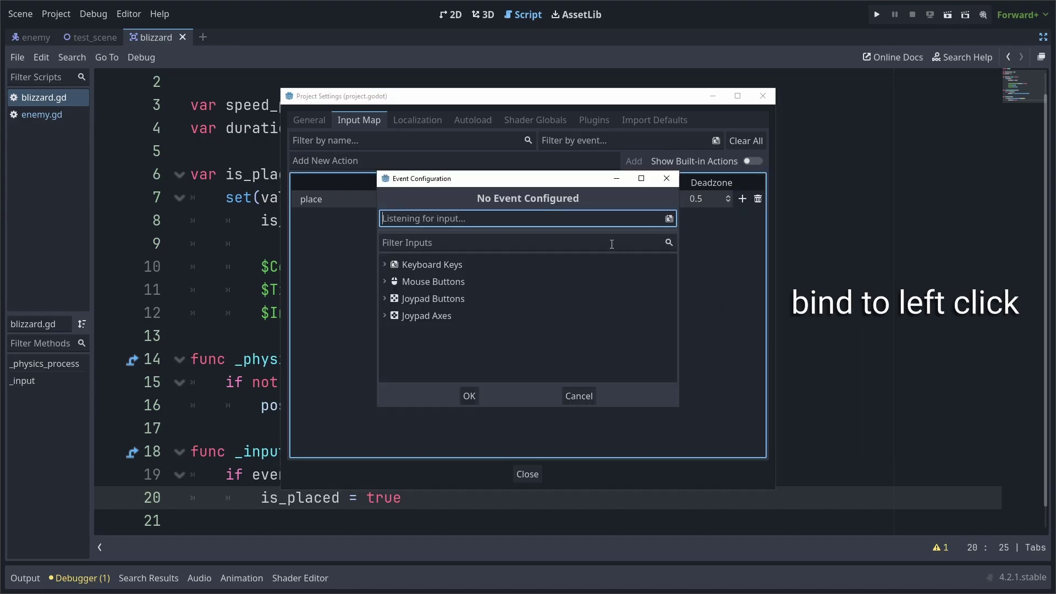
pyautogui.click(507, 221)
pyautogui.click(469, 396)
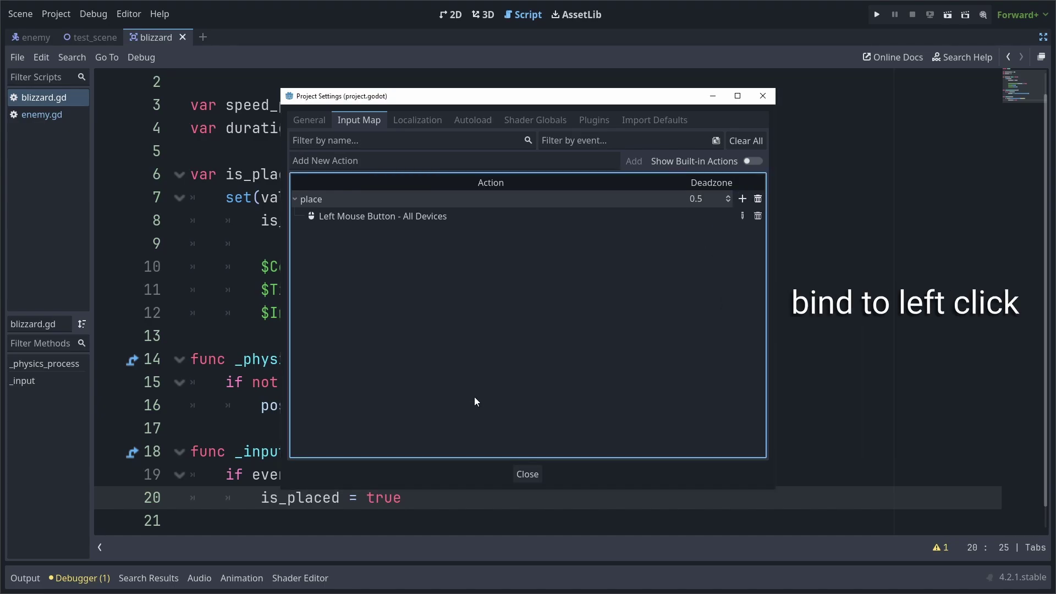
pyautogui.click(527, 473)
pyautogui.hotkey('ctrl', 's')
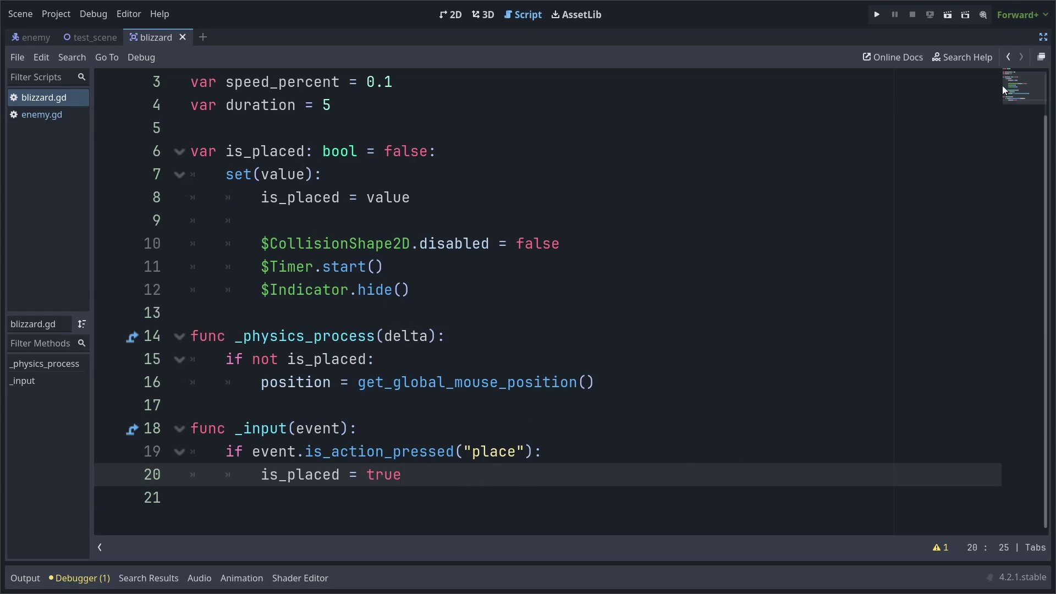
# Connect Blizzard's body_entered signal to the blizzard script
pyautogui.click(1043, 37)
pyautogui.click(48, 84)
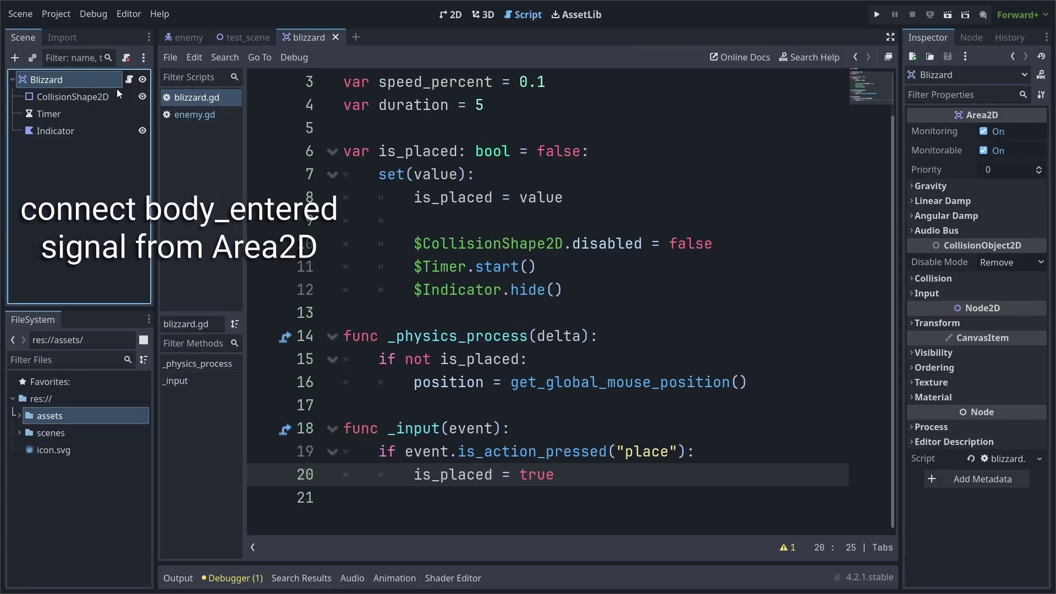
pyautogui.click(971, 38)
pyautogui.click(957, 184)
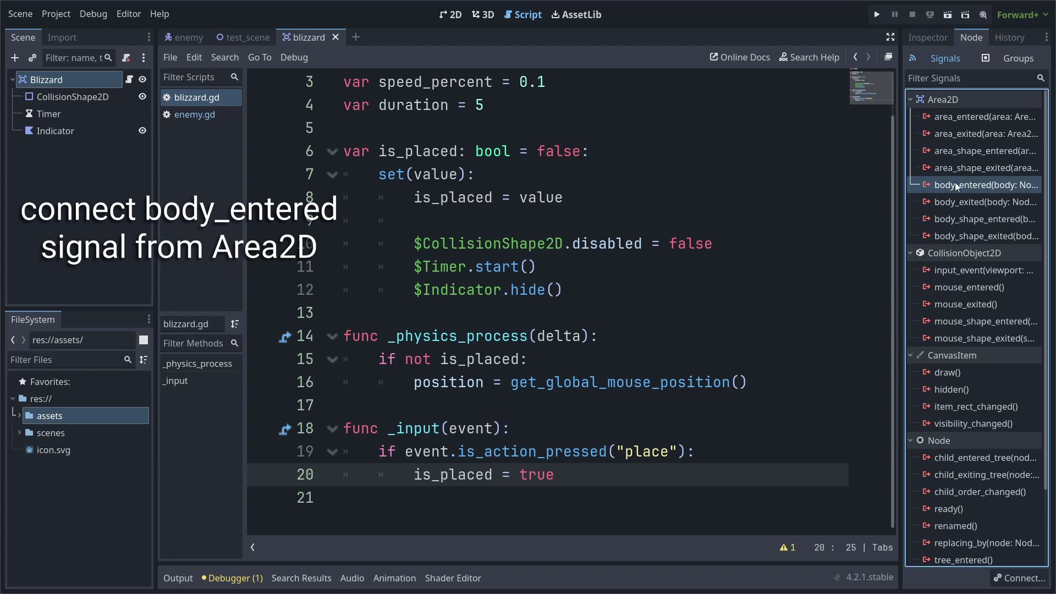
pyautogui.doubleClick(974, 187)
pyautogui.click(484, 424)
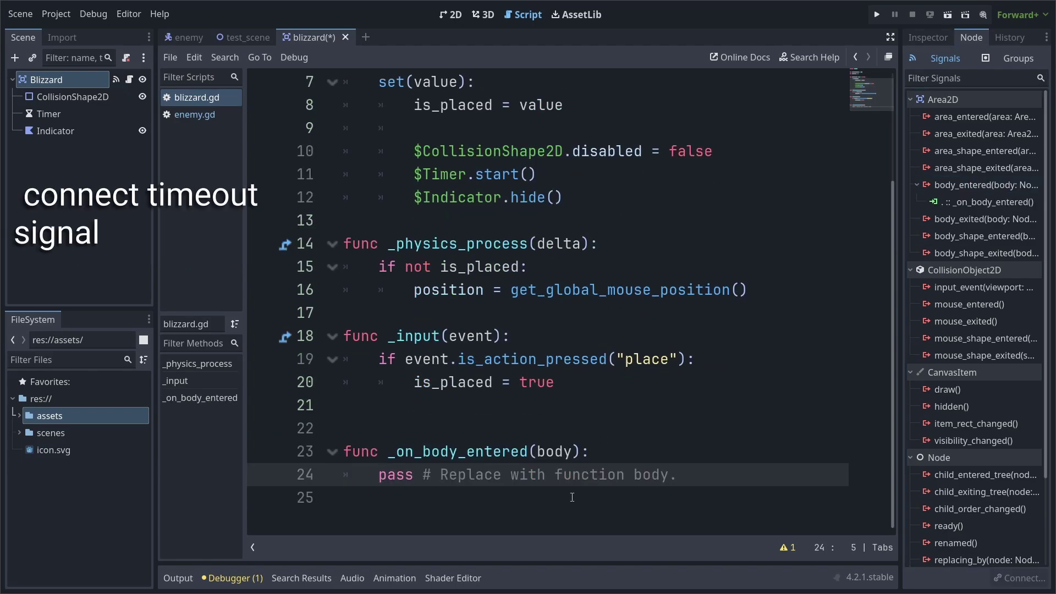
# Connect the Timer's timeout signal and replace the handler's pass with queue_free()
pyautogui.click(63, 115)
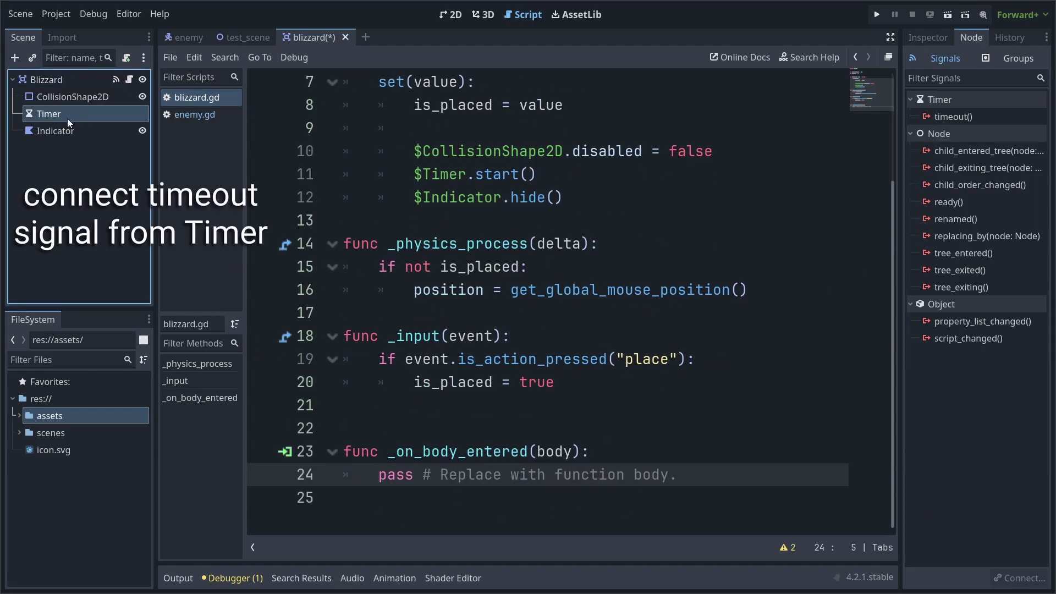
pyautogui.doubleClick(953, 117)
pyautogui.click(486, 426)
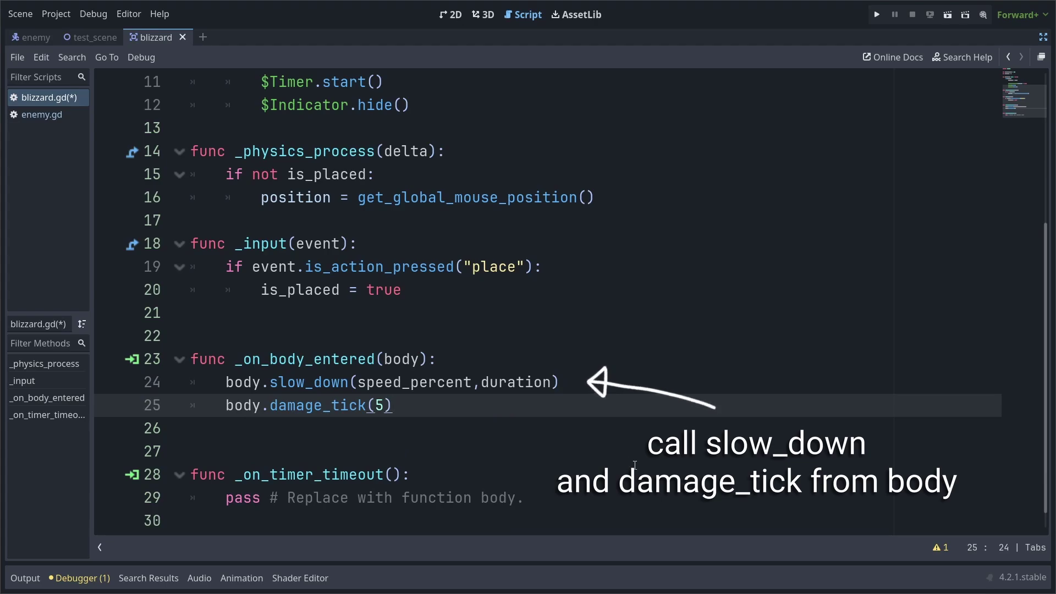
pyautogui.click(618, 498)
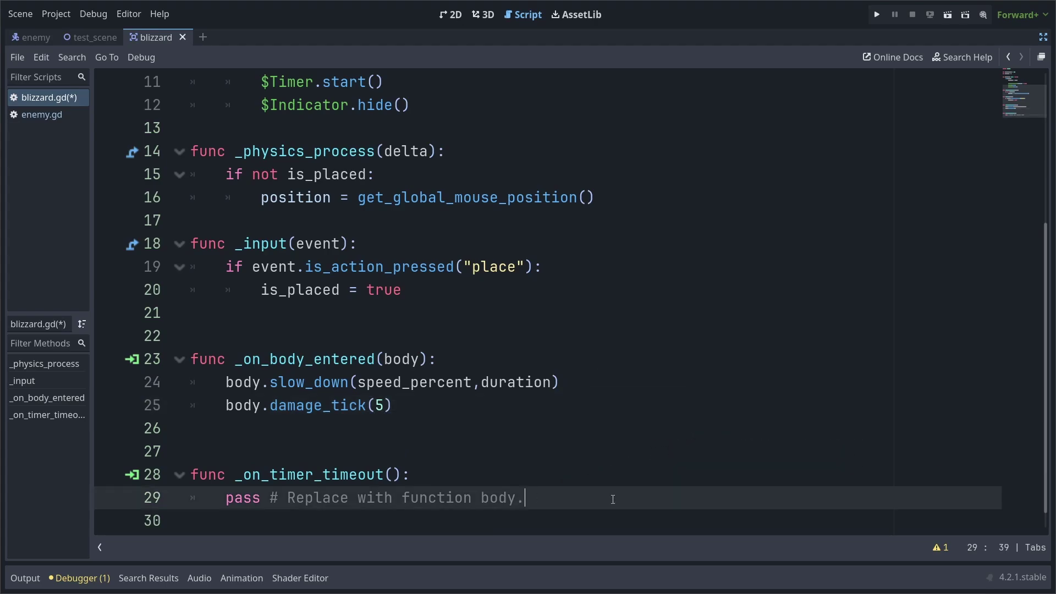
pyautogui.hotkey('shift', 'Home')
pyautogui.write('queue_free()')
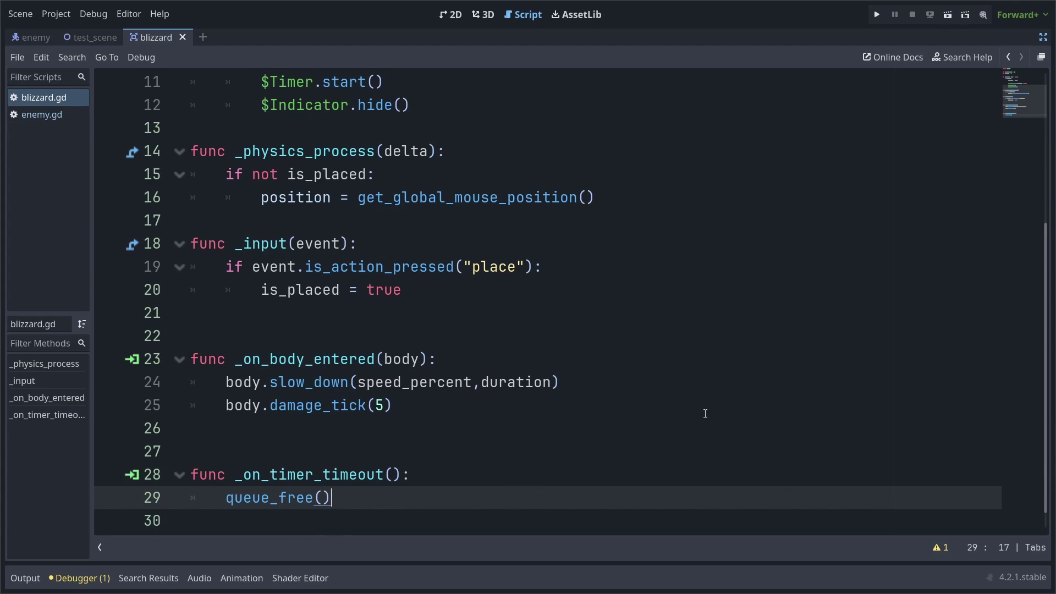
# Instance blizzard.tscn under the TestScene root
pyautogui.click(1043, 37)
pyautogui.click(245, 37)
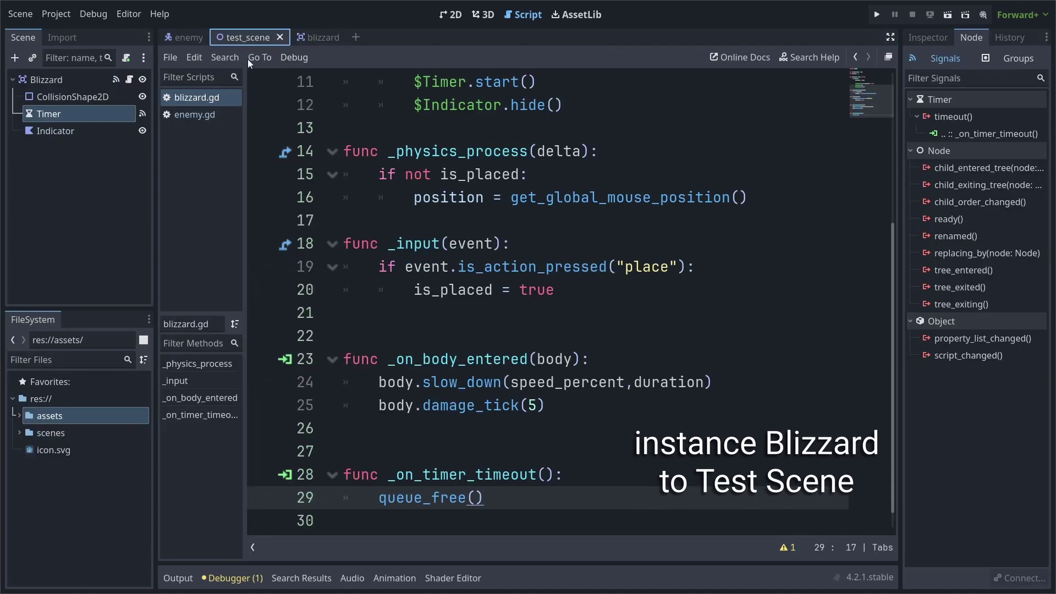
pyautogui.click(50, 79)
pyautogui.click(33, 57)
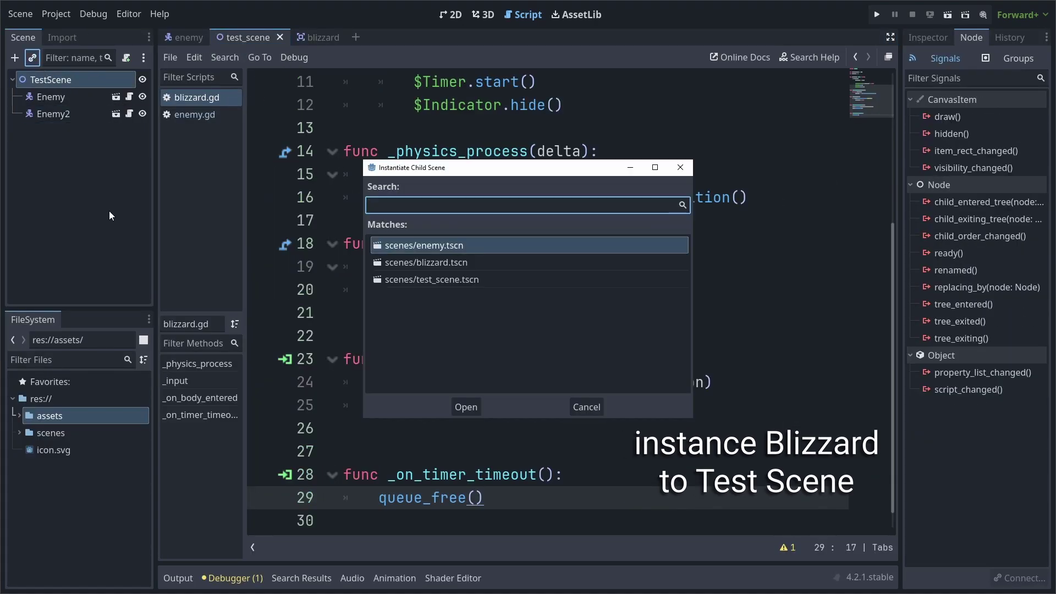
pyautogui.press('Down')
pyautogui.press('Return')
pyautogui.hotkey('ctrl', 'F1')
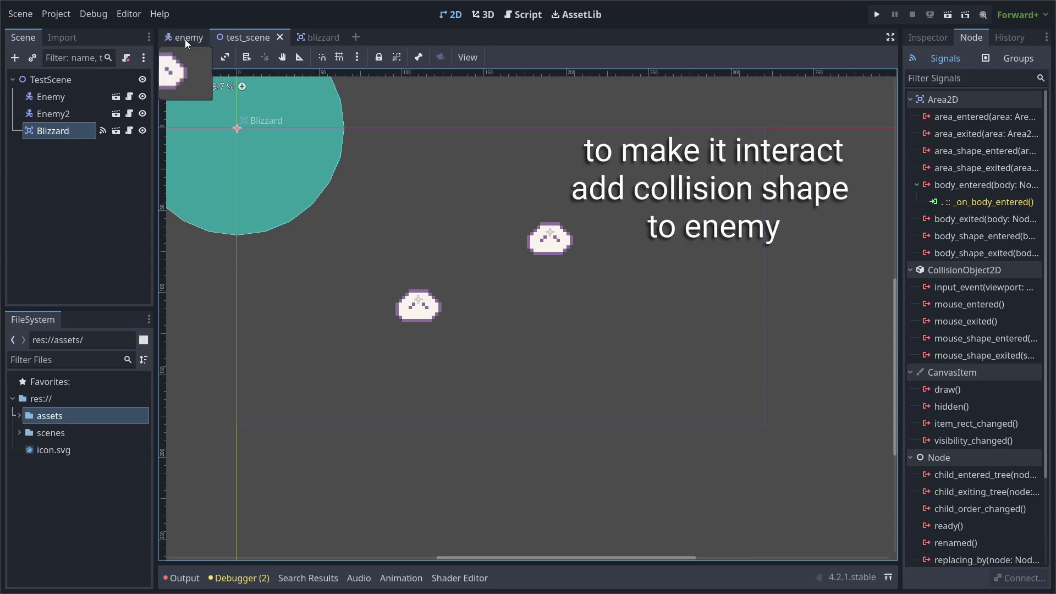
# Give the enemy a new CircleShape2D collision moved onto its face, save, and run the test scene
pyautogui.click(185, 39)
pyautogui.click(98, 116)
pyautogui.click(928, 37)
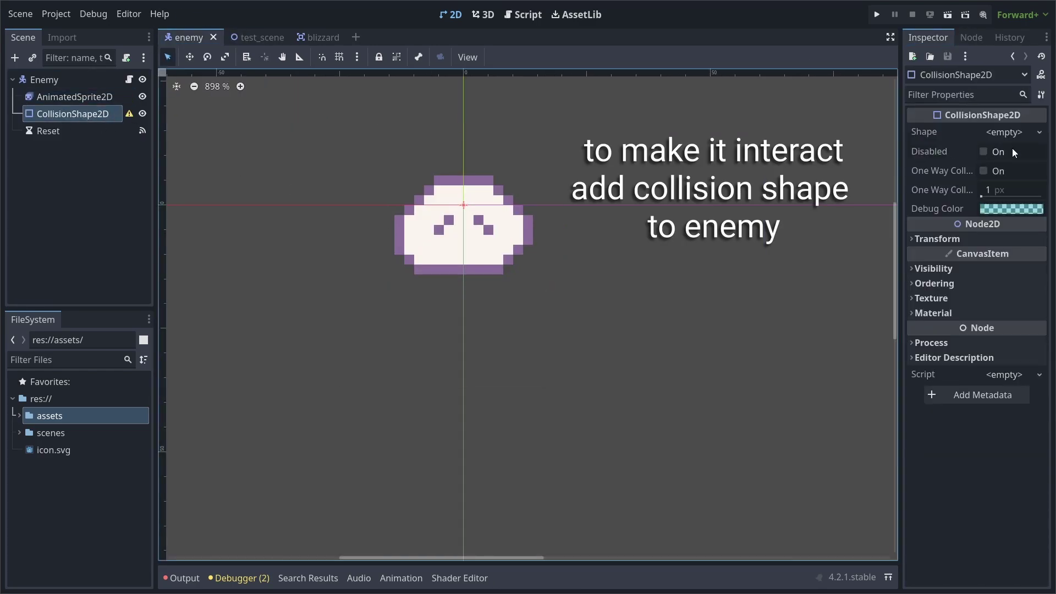
pyautogui.click(1012, 131)
pyautogui.click(990, 165)
pyautogui.press('w')
pyautogui.moveTo(464, 205); pyautogui.dragTo(464, 235)
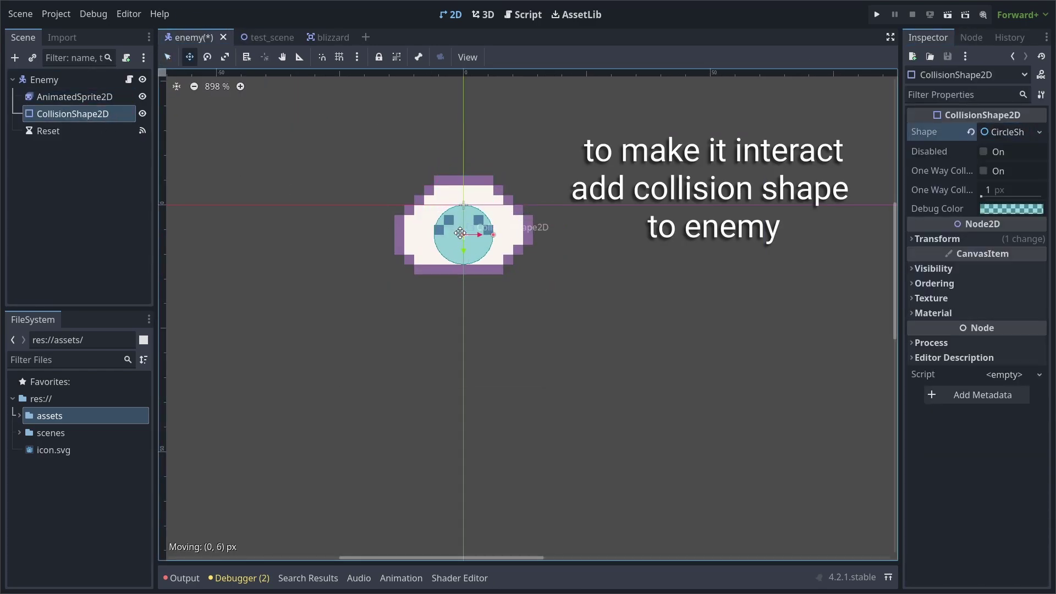
pyautogui.hotkey('ctrl', 's')
pyautogui.click(254, 37)
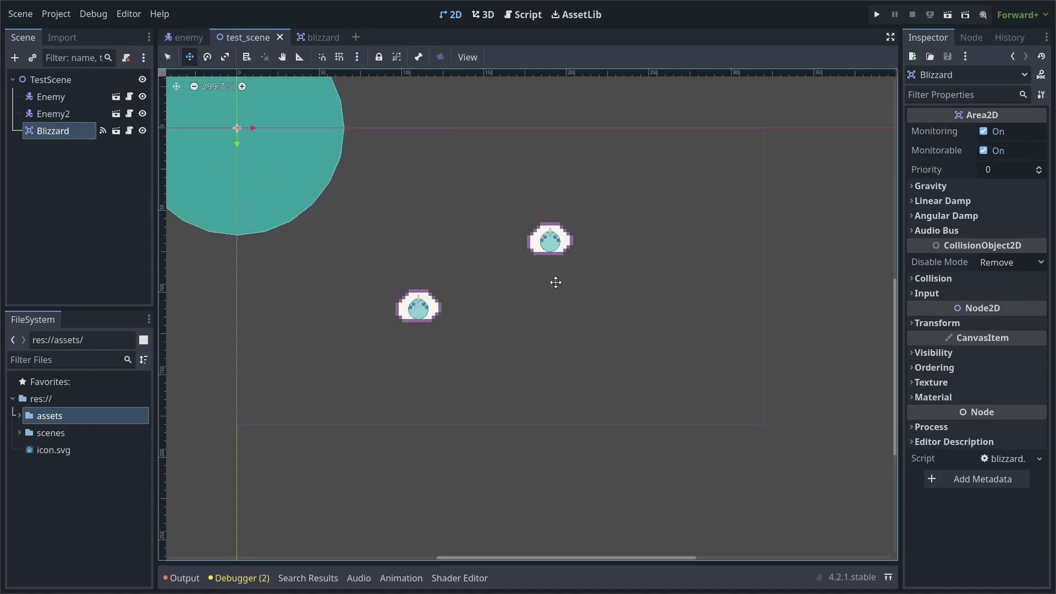
pyautogui.click(947, 14)
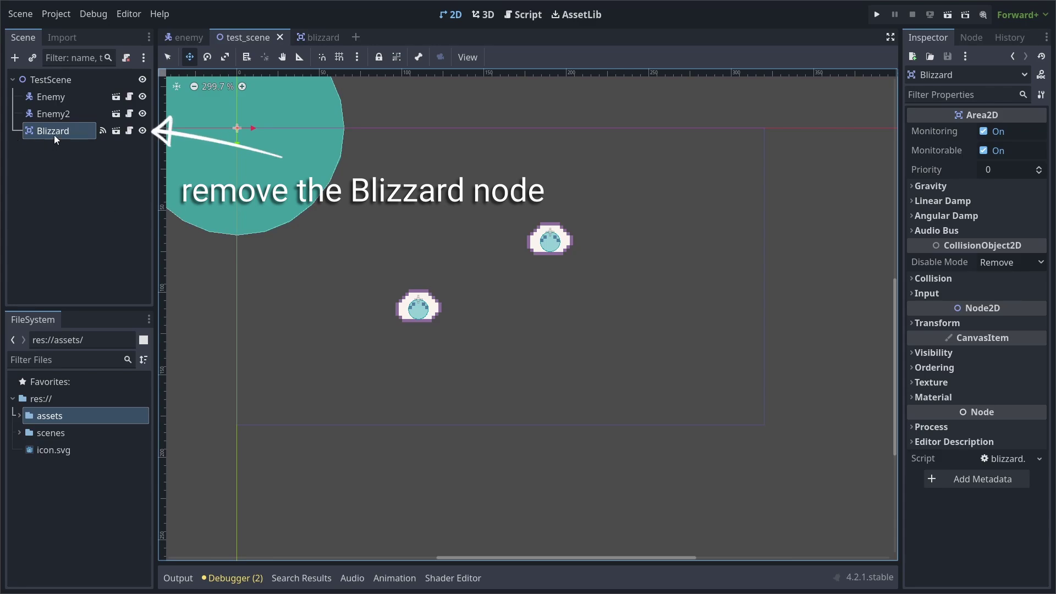
# Delete the Blizzard instance and add a CanvasLayer named UI under TestScene
pyautogui.rightClick(54, 134)
pyautogui.click(98, 576)
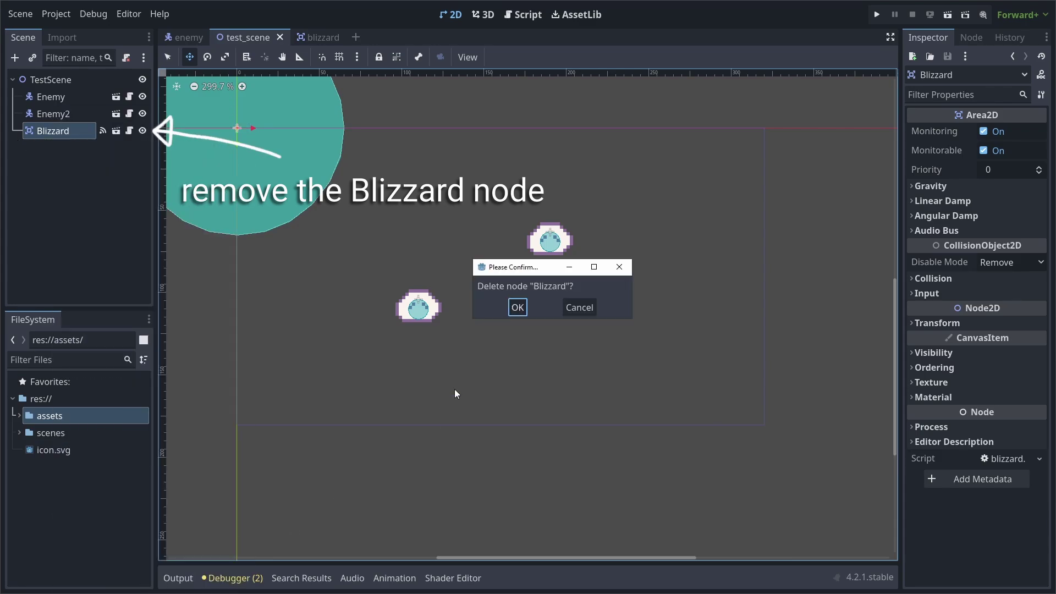
pyautogui.click(517, 310)
pyautogui.click(50, 80)
pyautogui.click(15, 57)
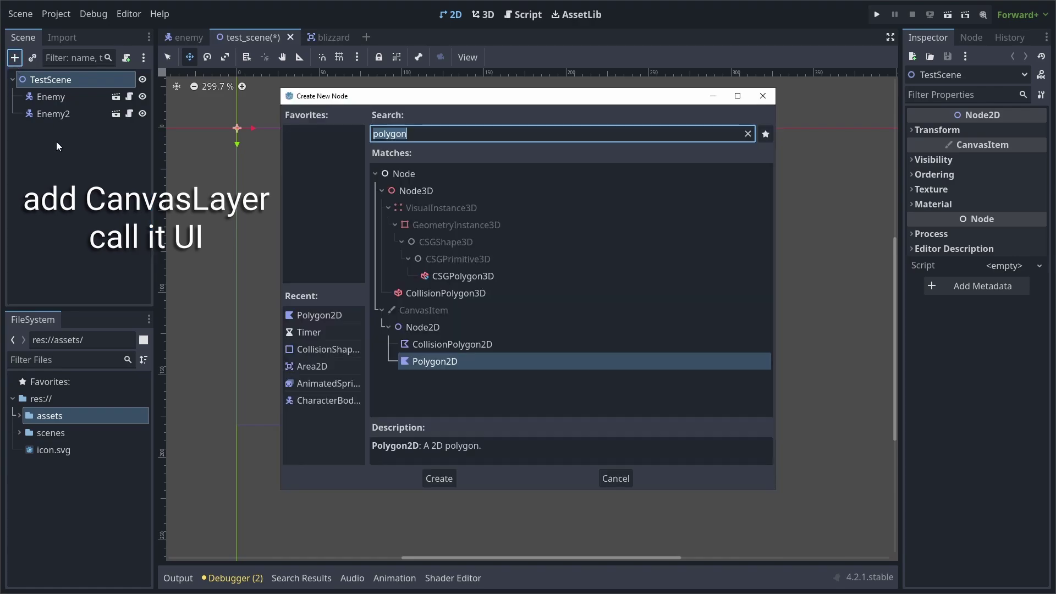
pyautogui.write('canvas')
pyautogui.press('Down')
pyautogui.press('Down')
pyautogui.press('Return')
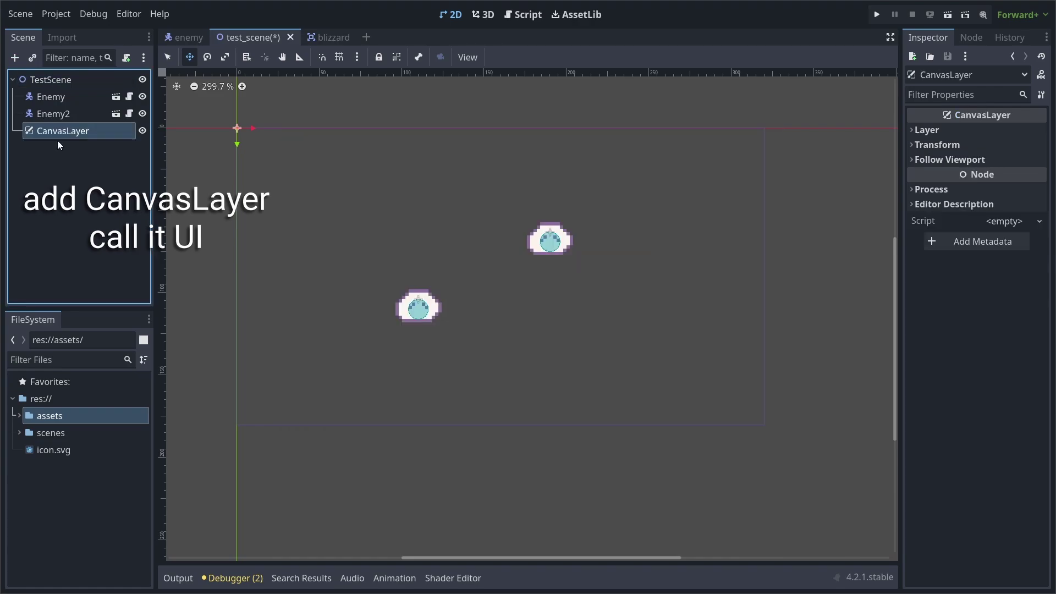
pyautogui.press('F2')
pyautogui.write('UI')
pyautogui.press('Return')
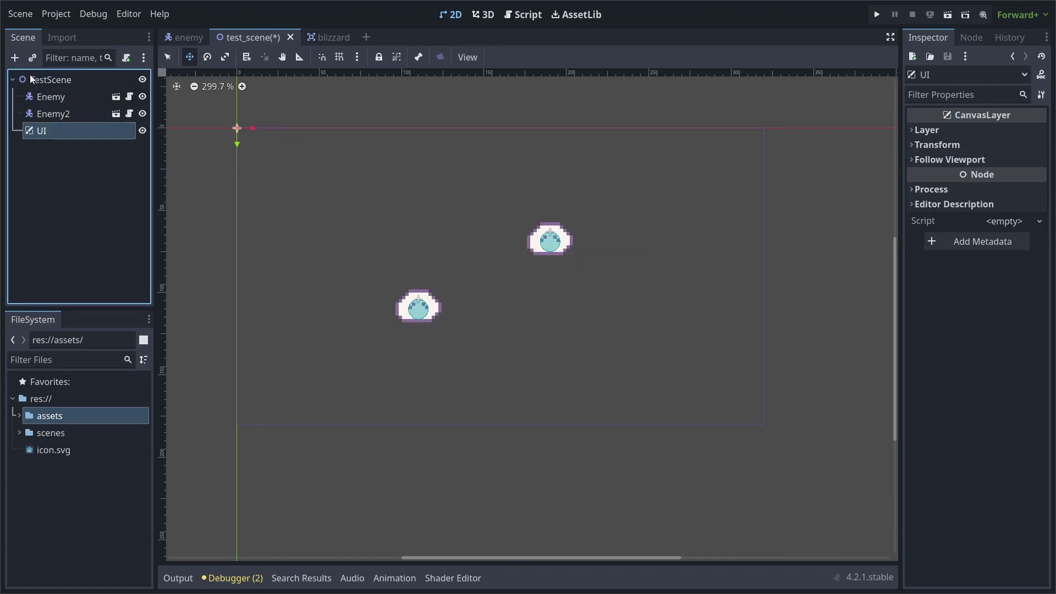
# Add an HBoxContainer under UI holding a TextureButton named BlizzardButton, and attach a script to it
pyautogui.hotkey('ctrl', 'a')
pyautogui.write('hbox')
pyautogui.press('Return')
pyautogui.hotkey('ctrl', 'a')
pyautogui.write('texture')
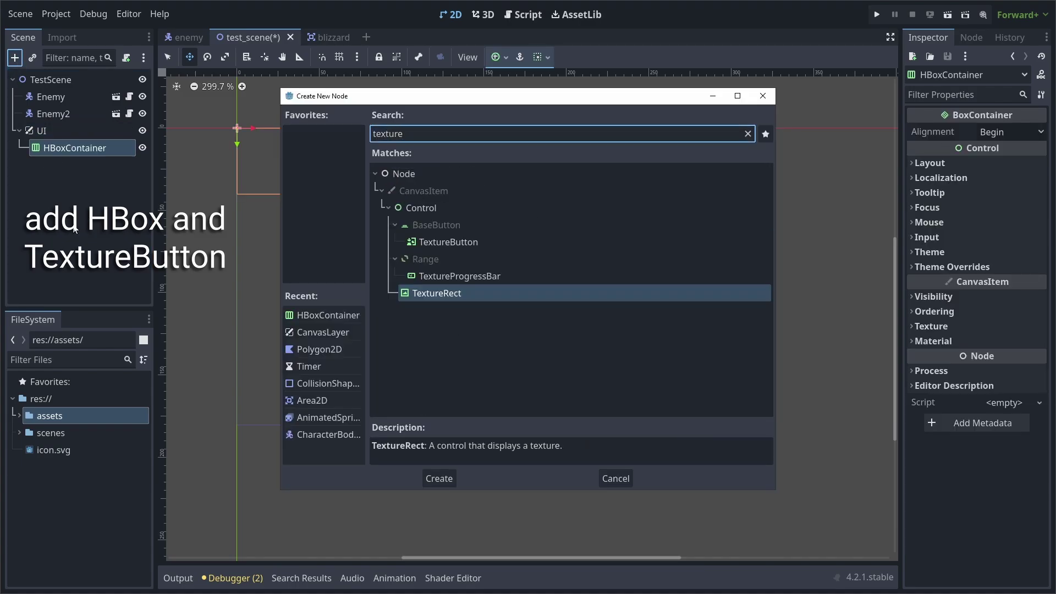
pyautogui.press('Up')
pyautogui.press('Up')
pyautogui.press('Return')
pyautogui.press('F2')
pyautogui.write('Blizza')
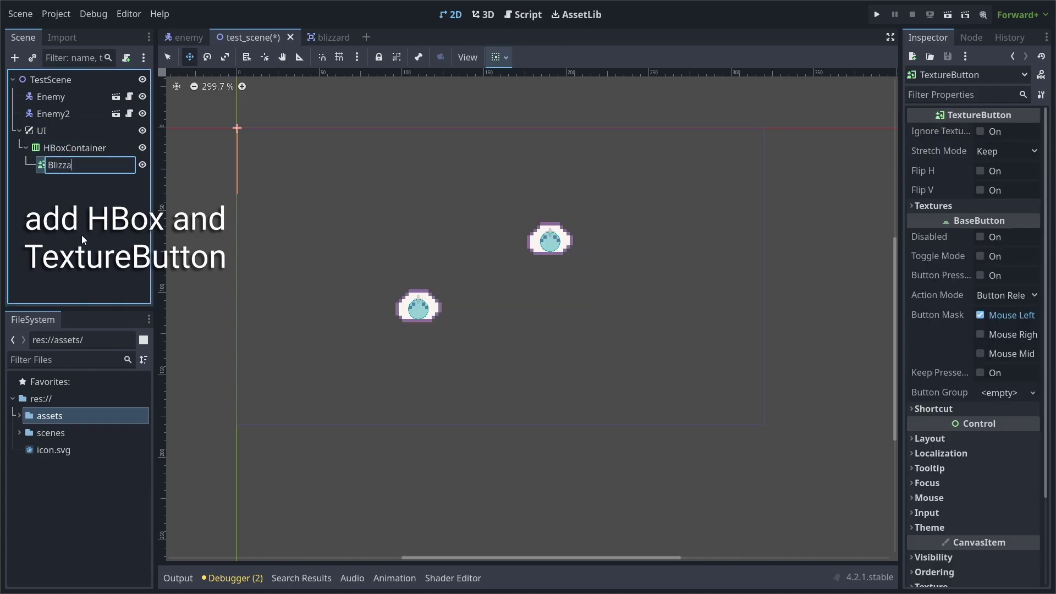
pyautogui.write('rdButton')
pyautogui.press('Return')
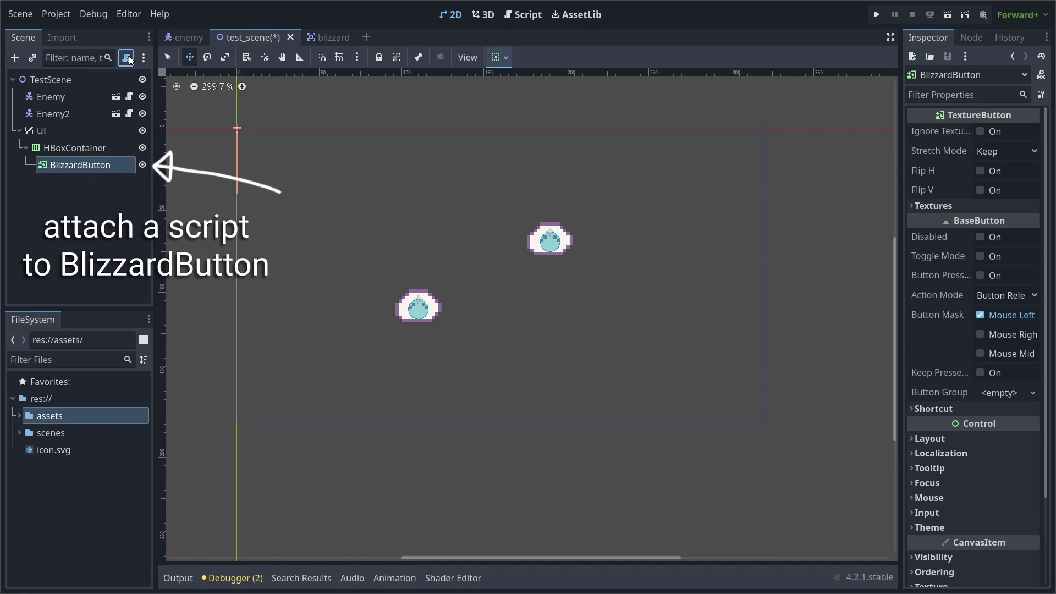
pyautogui.click(129, 57)
pyautogui.click(476, 408)
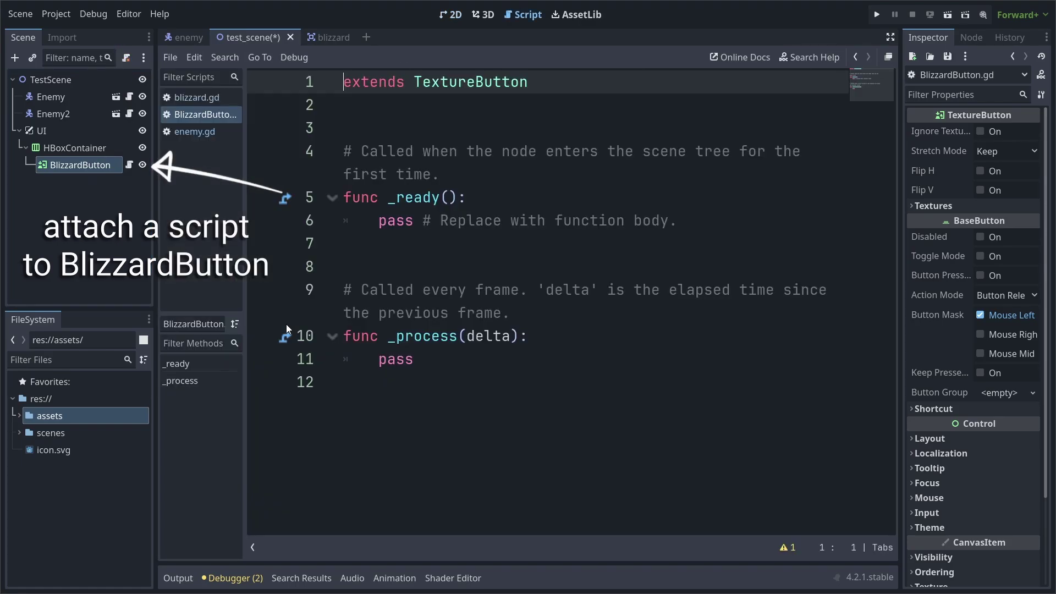
pyautogui.moveTo(473, 373); pyautogui.dragTo(317, 157)
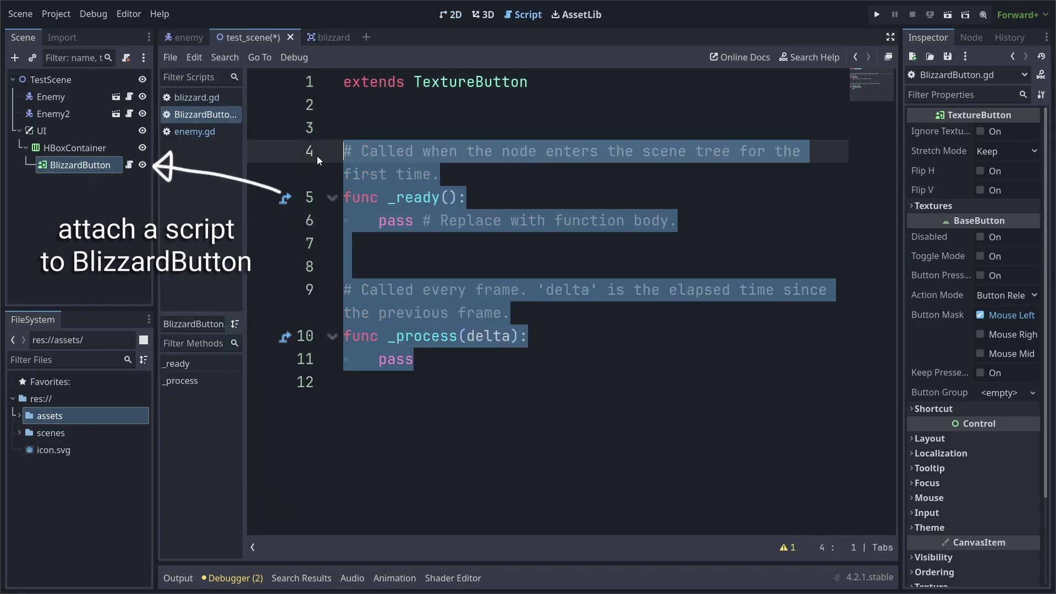
pyautogui.press('BackSpace')
pyautogui.write('@export var skill_node : PackedScene')
pyautogui.hotkey('ctrl', 's')
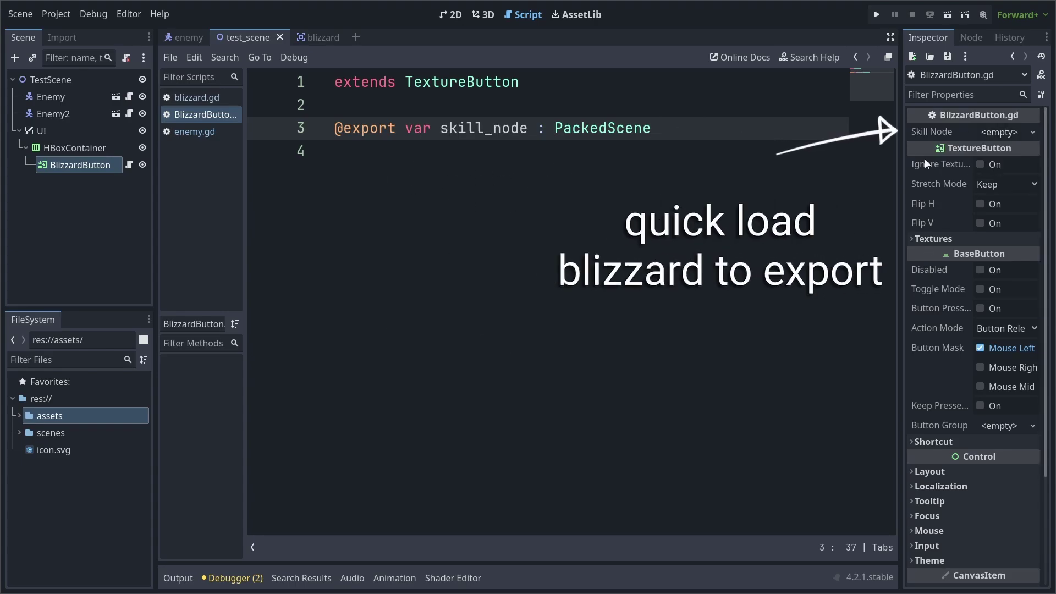
# Quick Load the blizzard scene into the button's Skill Node property
pyautogui.click(1033, 132)
pyautogui.click(972, 180)
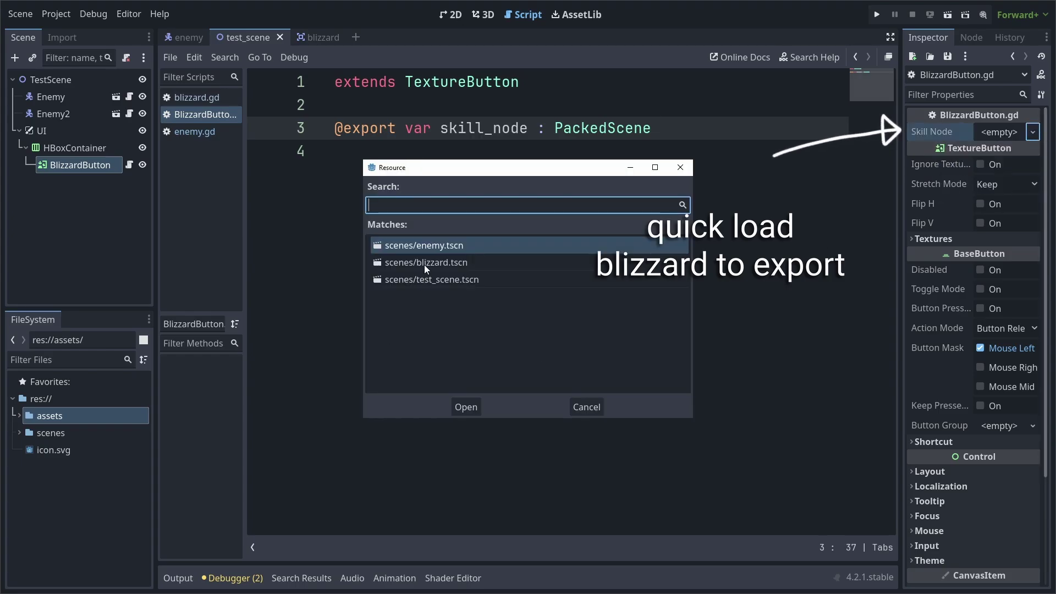
pyautogui.click(467, 265)
pyautogui.click(454, 408)
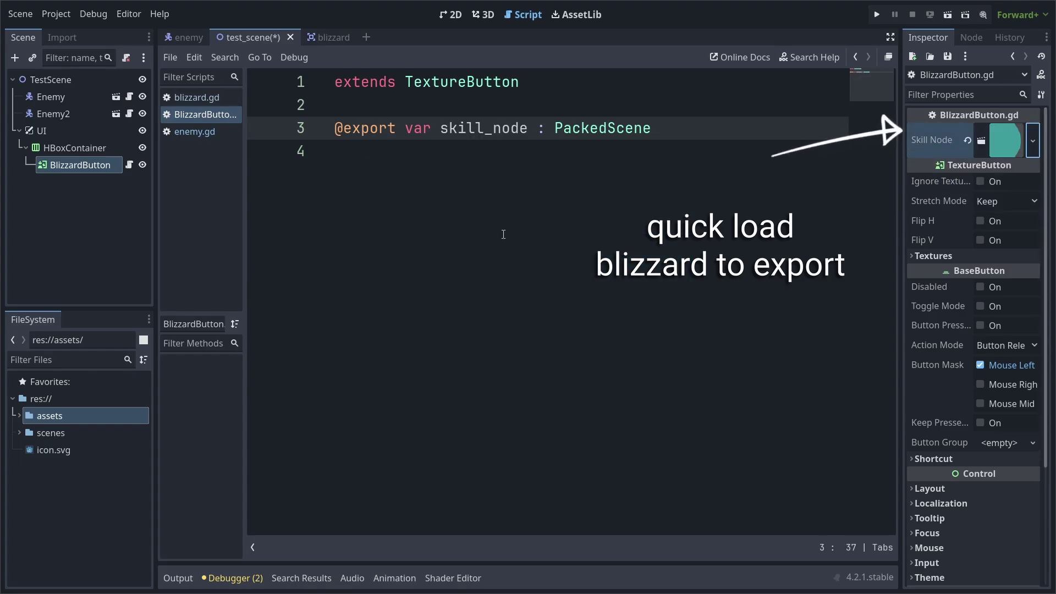
# Connect BlizzardButton's pressed() to _on_pressed, which spawns skill_node at the mouse via call_deferred add_child
pyautogui.click(86, 166)
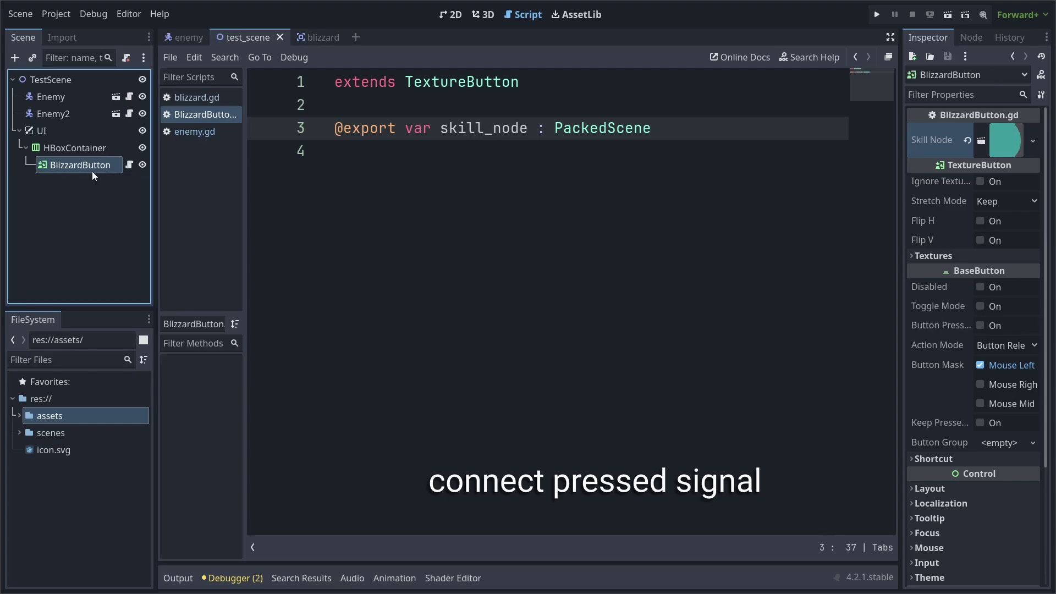
pyautogui.click(971, 37)
pyautogui.doubleClick(957, 151)
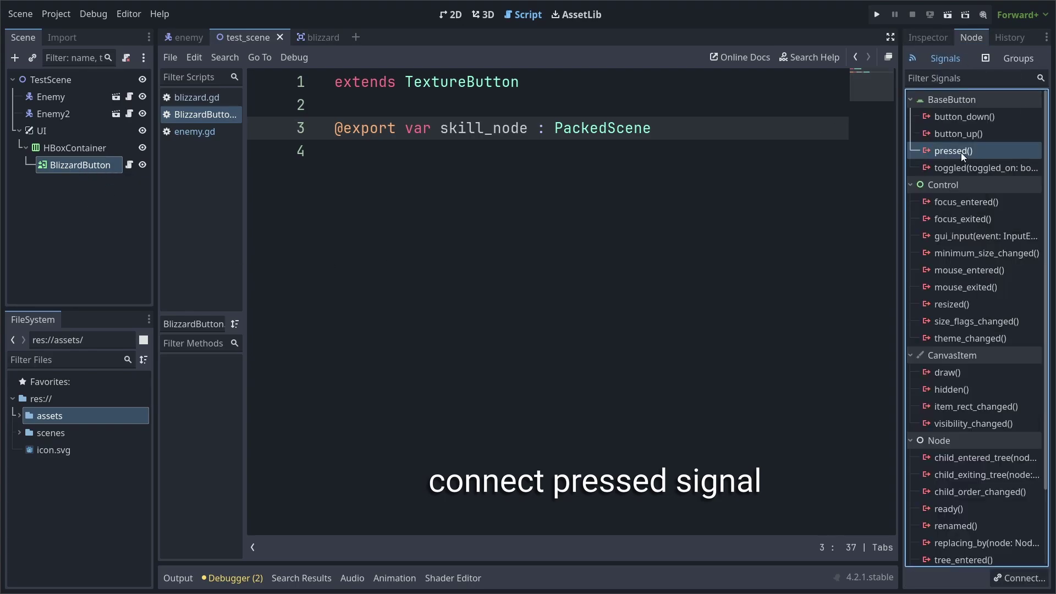
pyautogui.click(497, 425)
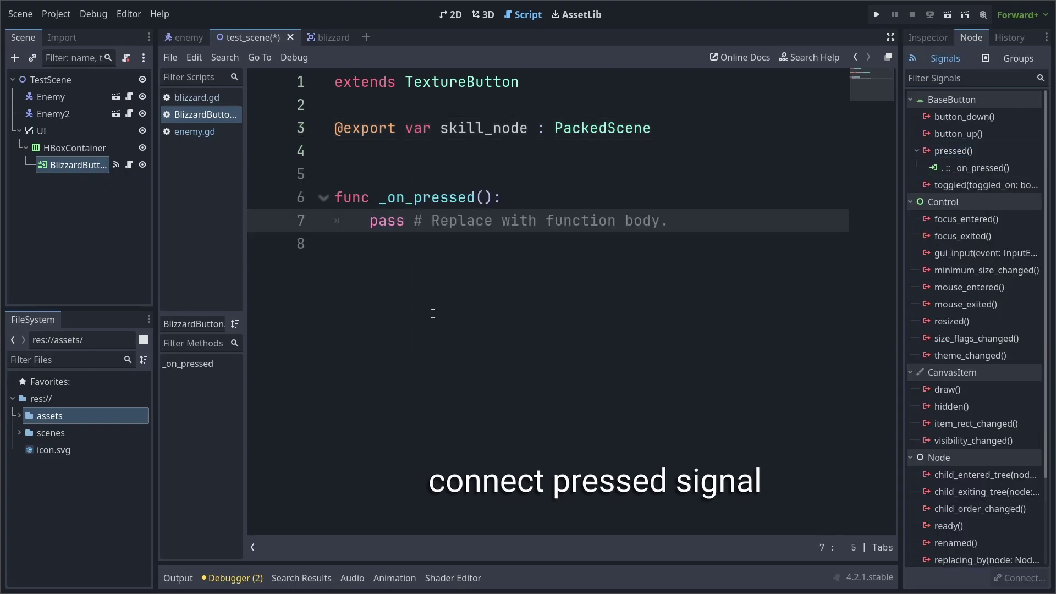
pyautogui.click(890, 37)
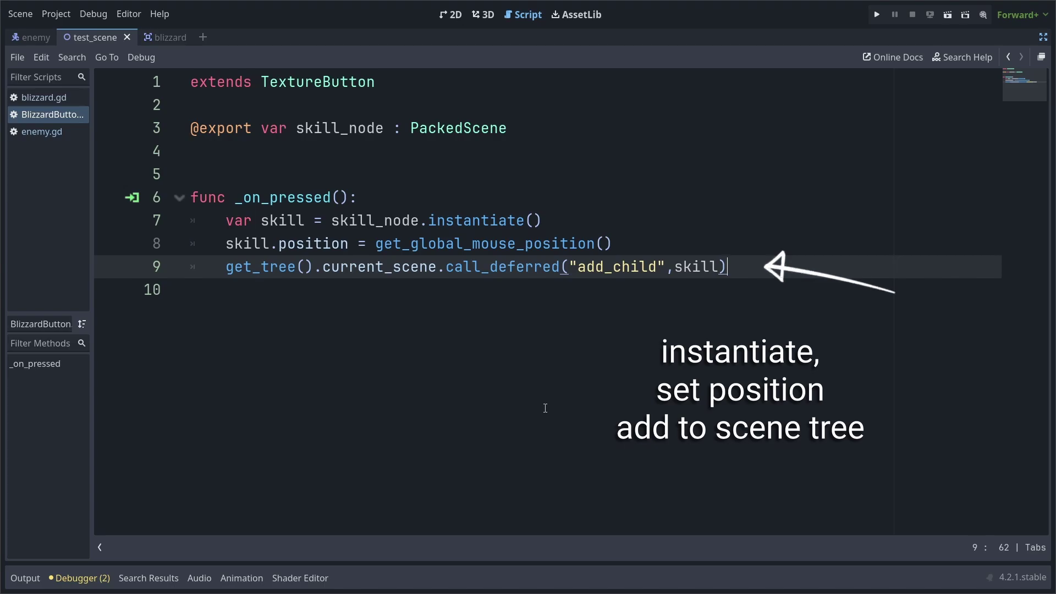
pyautogui.hotkey('ctrl', 'shift', 'F11')
# In the test scene's 2D view, anchor the HBoxContainer at the bottom centre
pyautogui.click(450, 15)
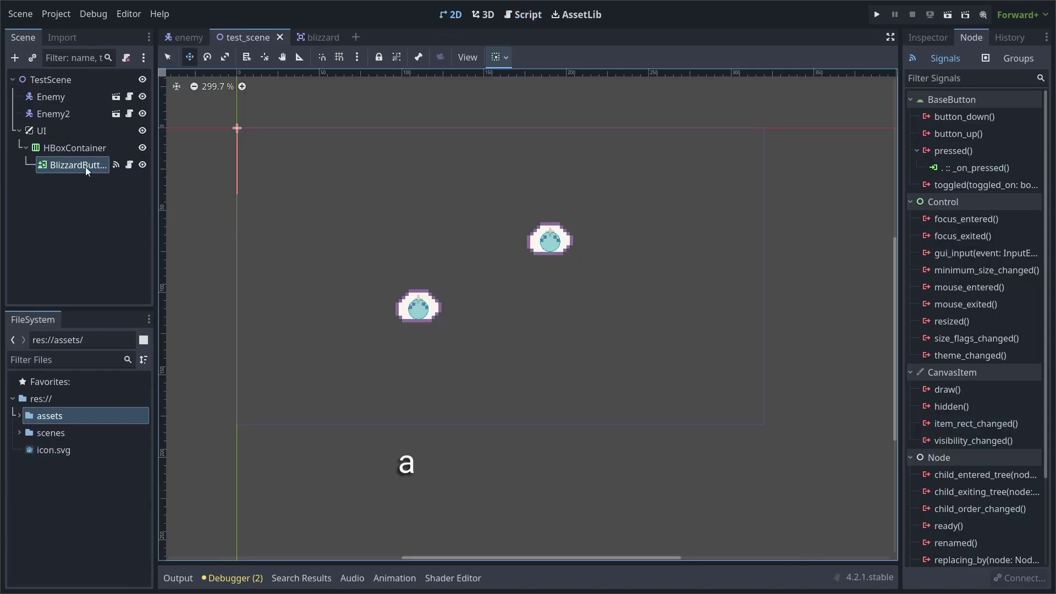
pyautogui.click(72, 148)
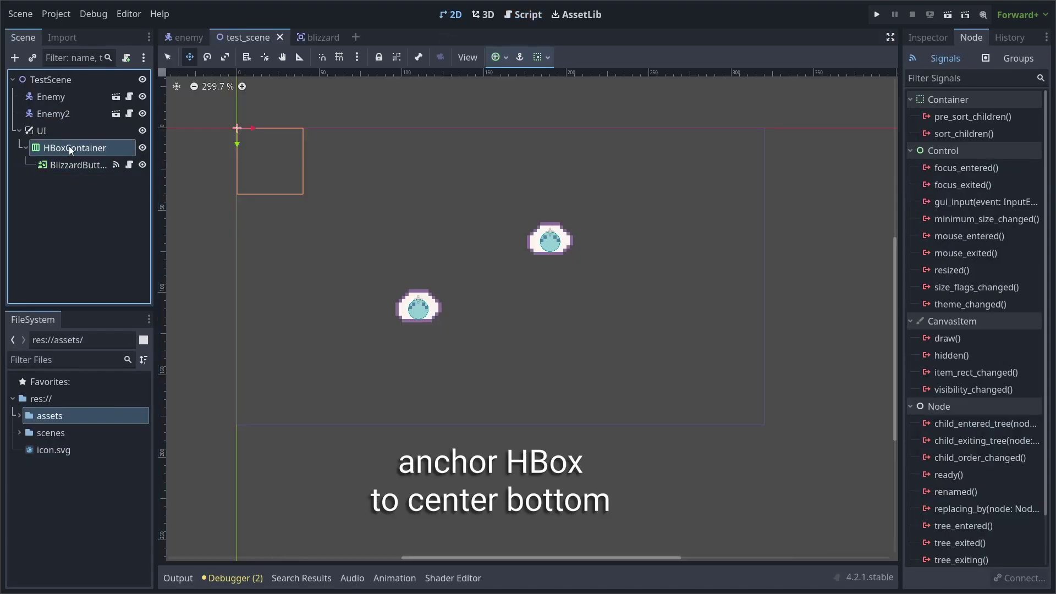
pyautogui.click(499, 57)
pyautogui.click(523, 136)
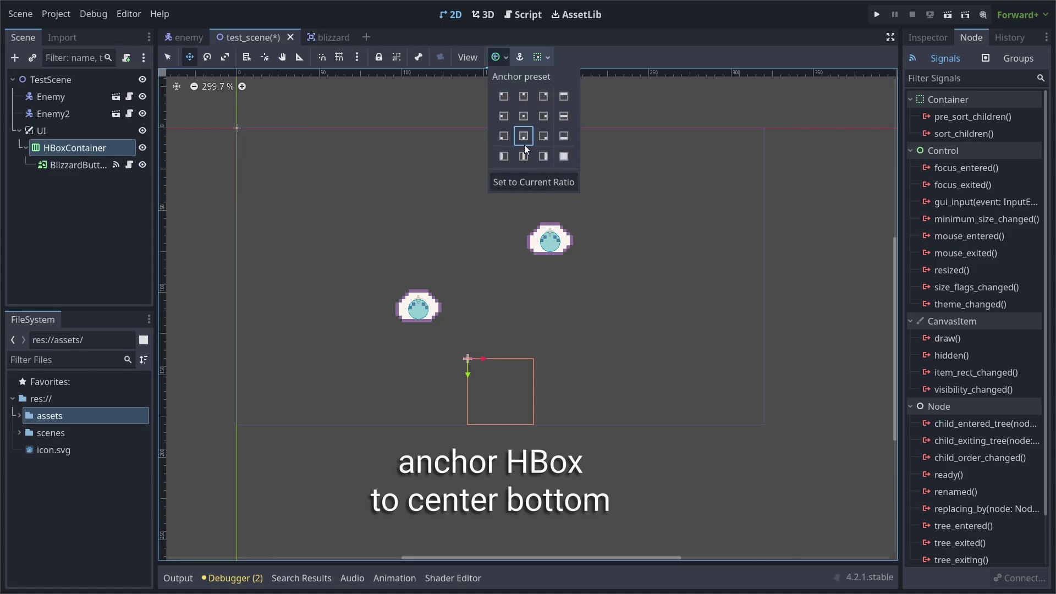
# Make BlizzardButton ignore texture size, use Keep Aspect stretch, and have a 40 px minimum width
pyautogui.click(75, 166)
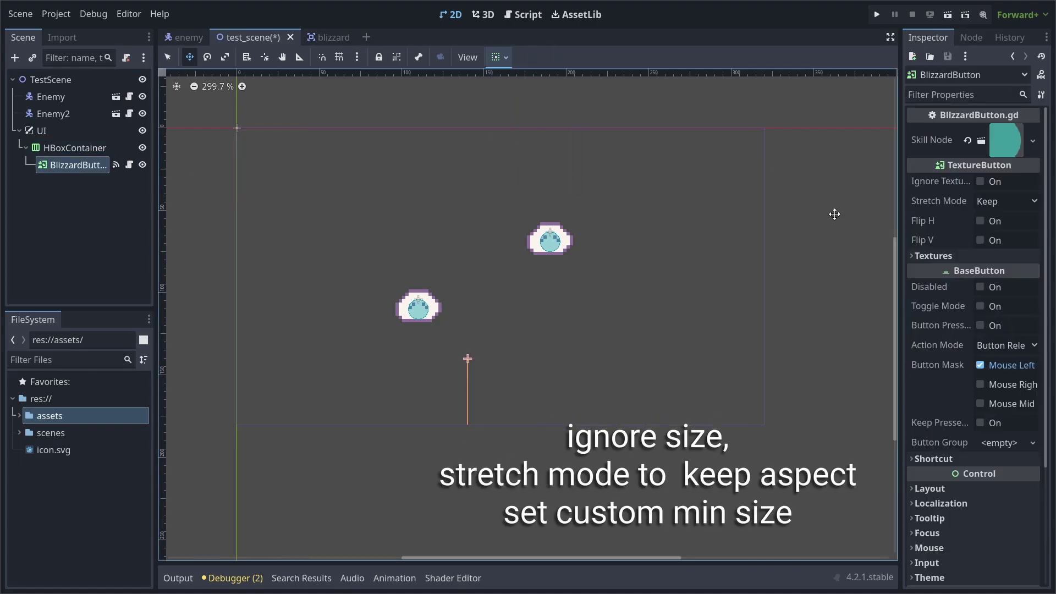
pyautogui.click(980, 181)
pyautogui.click(1007, 202)
pyautogui.click(969, 287)
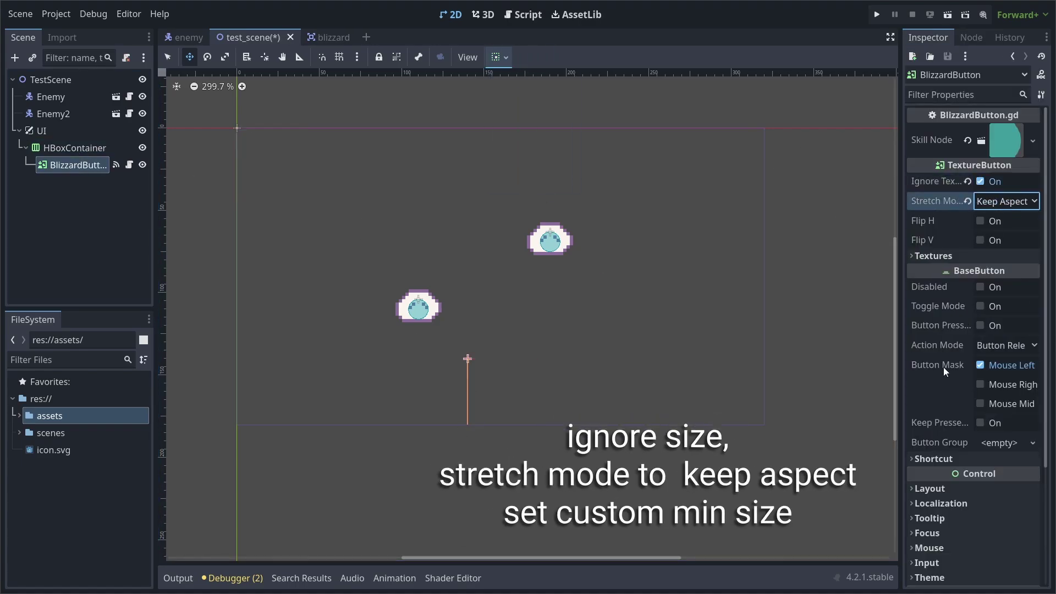
pyautogui.scroll(-3, 948, 342)
pyautogui.click(929, 369)
pyautogui.click(996, 441)
pyautogui.write('40')
pyautogui.press('Return')
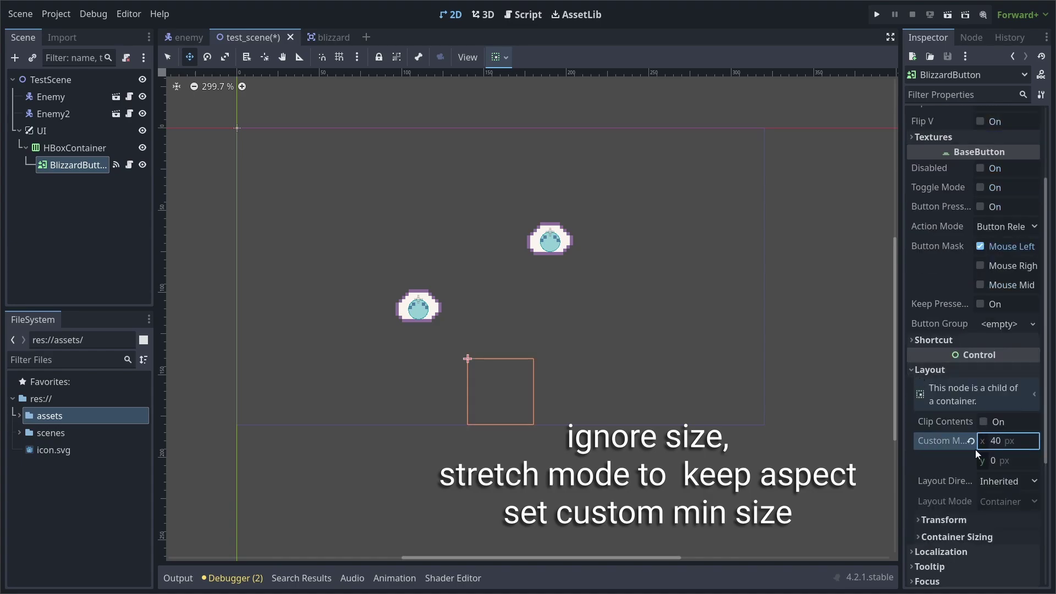
# Drag an Ice VFX 1 sprite into the button's Normal texture, then collapse the assets folder
pyautogui.click(912, 142)
pyautogui.click(20, 415)
pyautogui.click(33, 450)
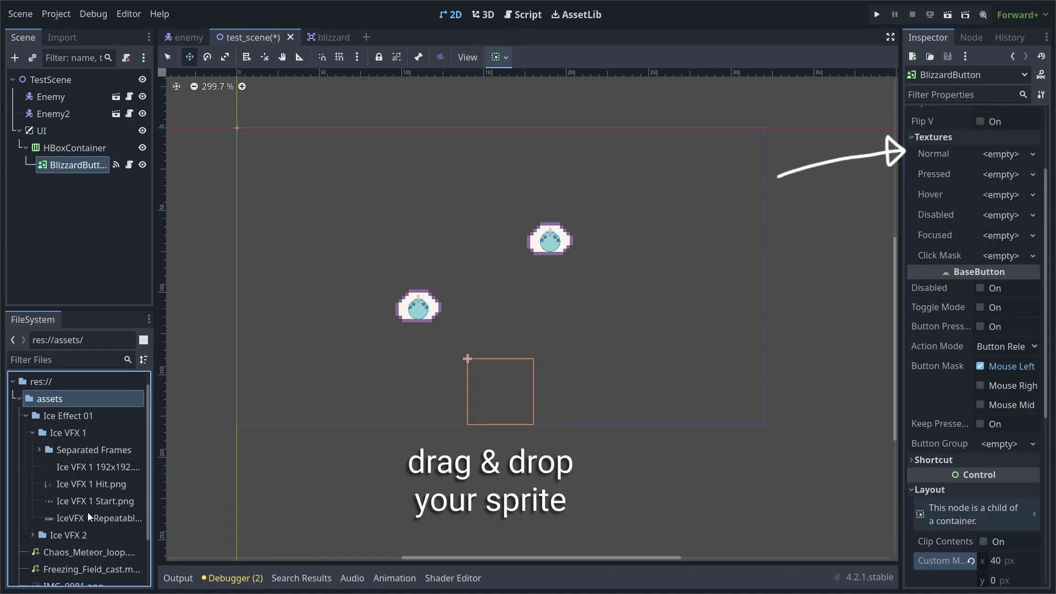
pyautogui.scroll(-3, 88, 537)
pyautogui.scroll(-2, 85, 511)
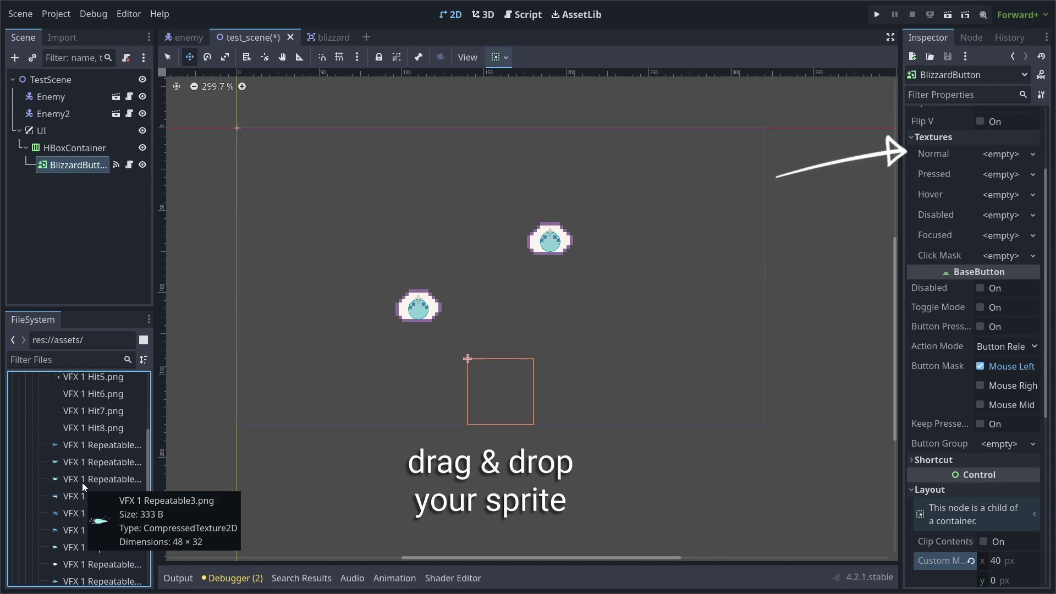
pyautogui.click(97, 487)
pyautogui.moveTo(97, 491); pyautogui.dragTo(999, 154)
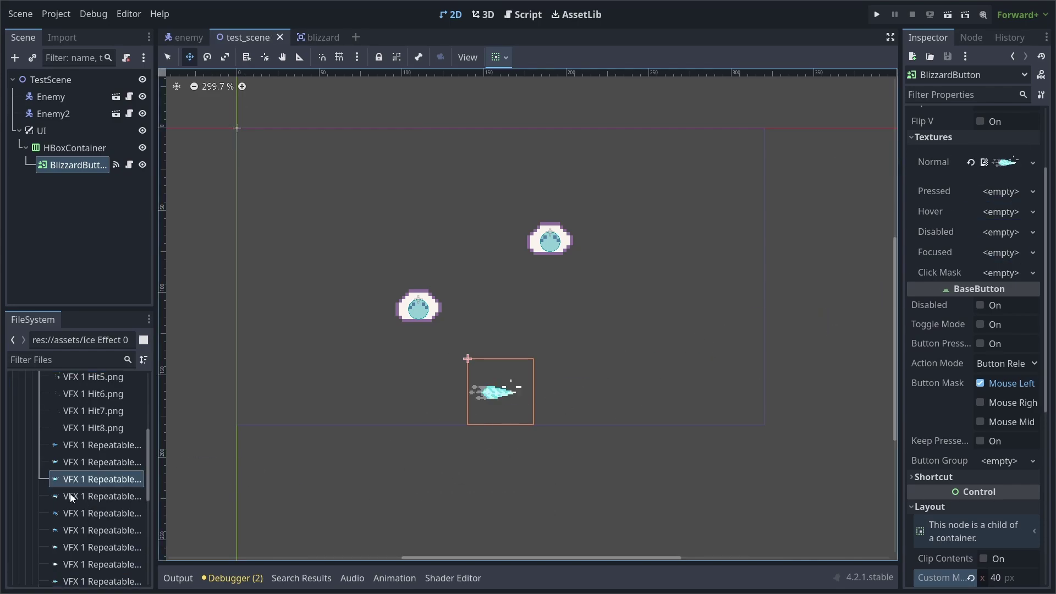
pyautogui.scroll(5, 22, 426)
pyautogui.click(20, 416)
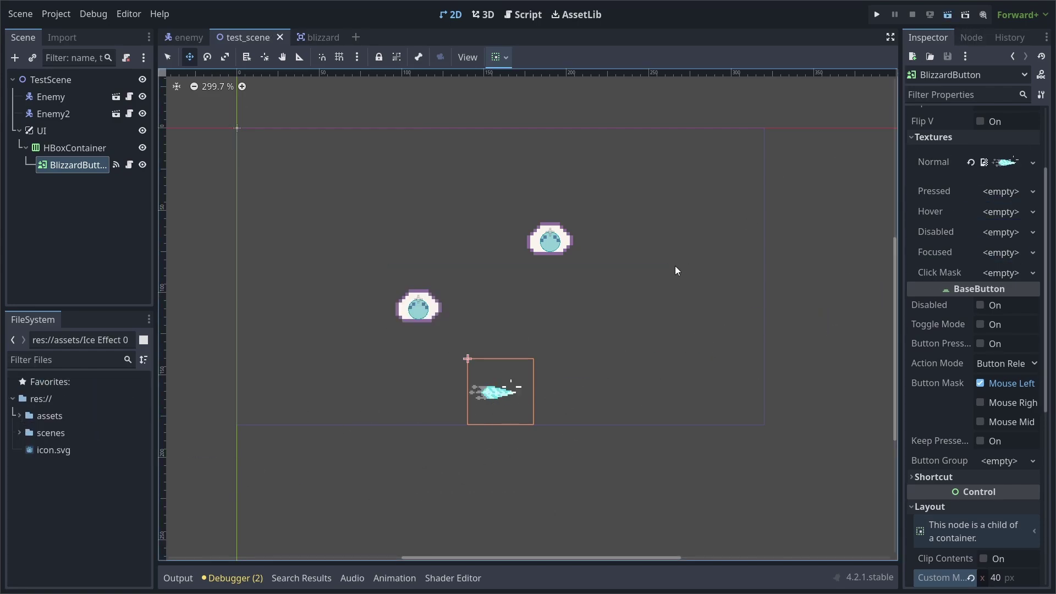
pyautogui.press('F6')
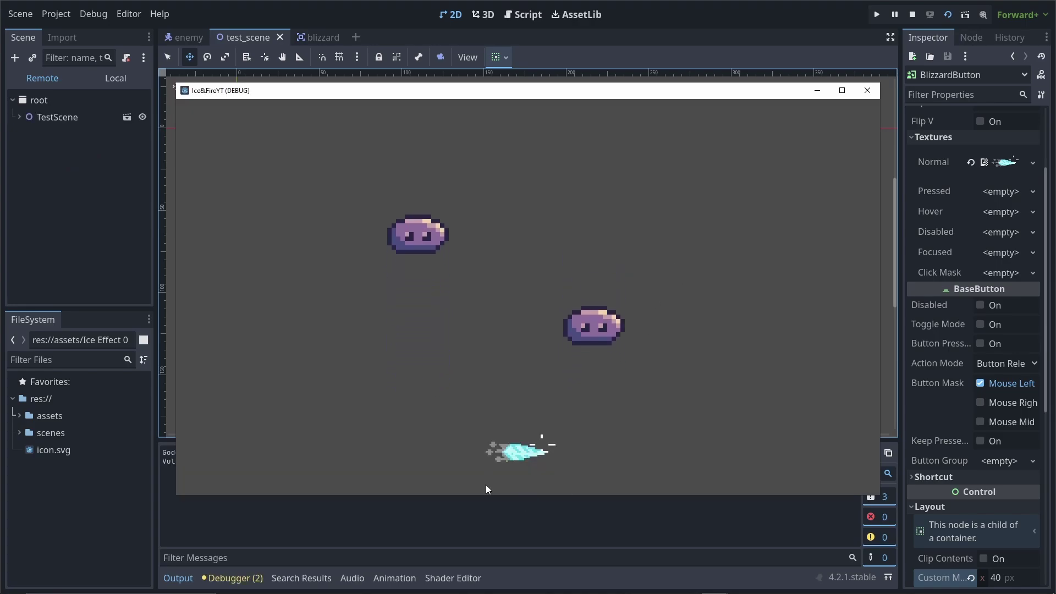
pyautogui.click(523, 451)
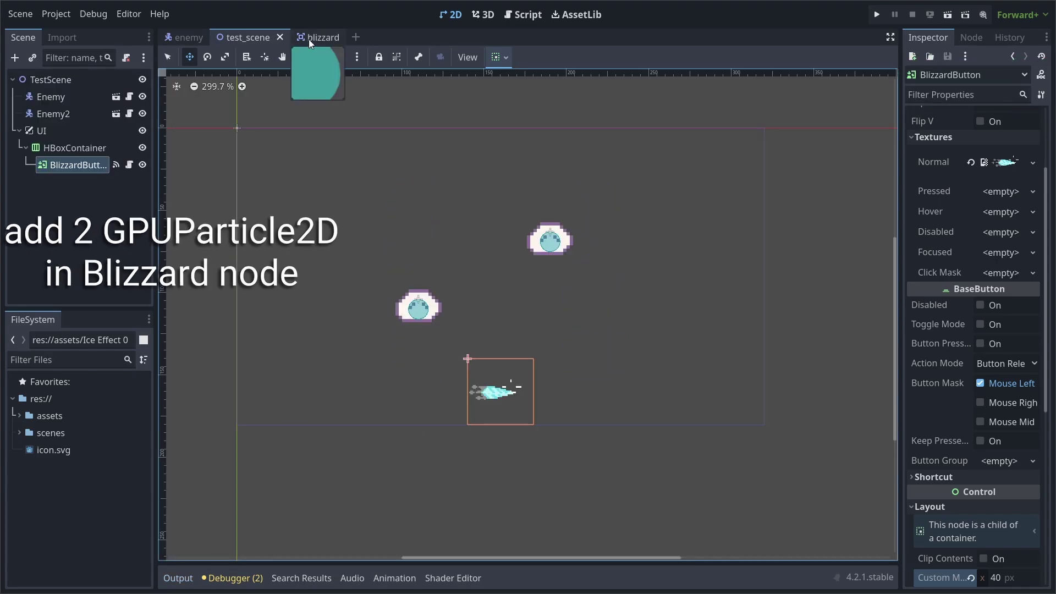
# Add a GPUParticles2D child to the Blizzard root, duplicate it, and save the scene
pyautogui.click(310, 39)
pyautogui.click(49, 80)
pyautogui.click(14, 57)
pyautogui.write('gpu')
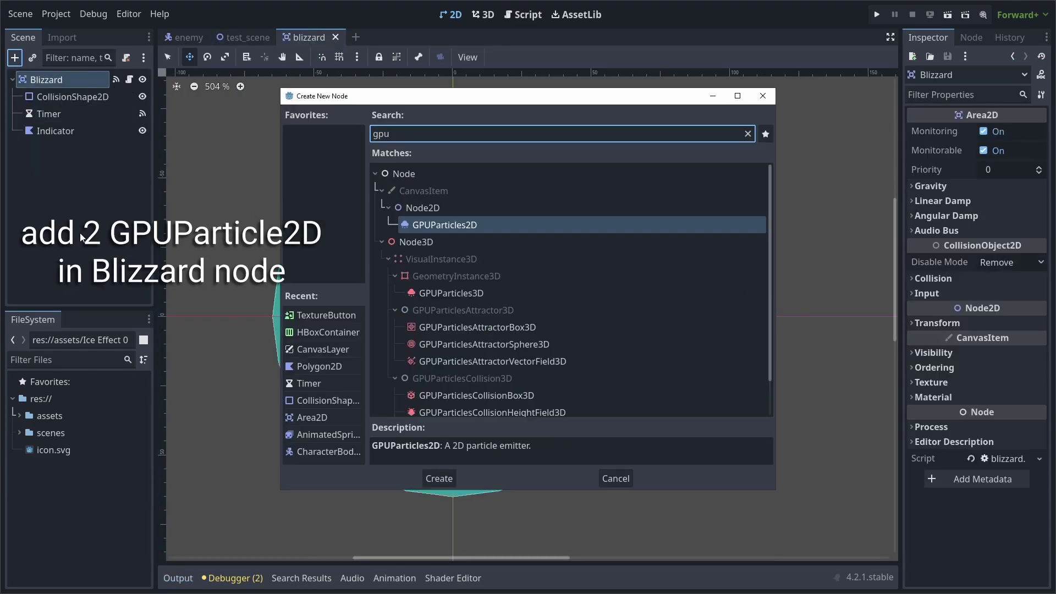
pyautogui.press('Return')
pyautogui.hotkey('ctrl', 'd')
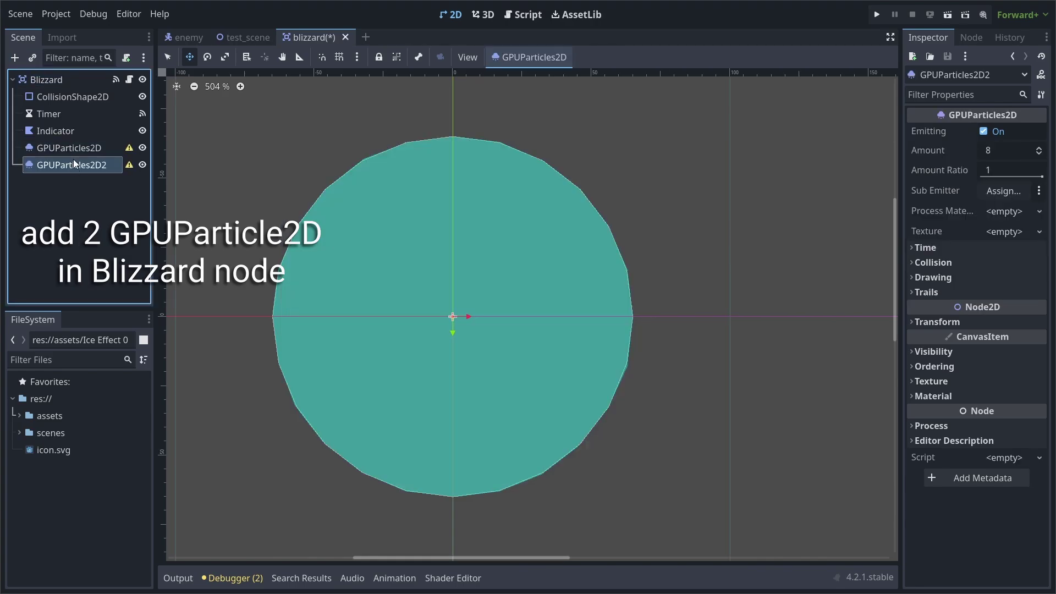
pyautogui.hotkey('ctrl', 's')
# Give the first emitter a new ParticleProcessMaterial emitting from a Box with x extent 75
pyautogui.press('Up')
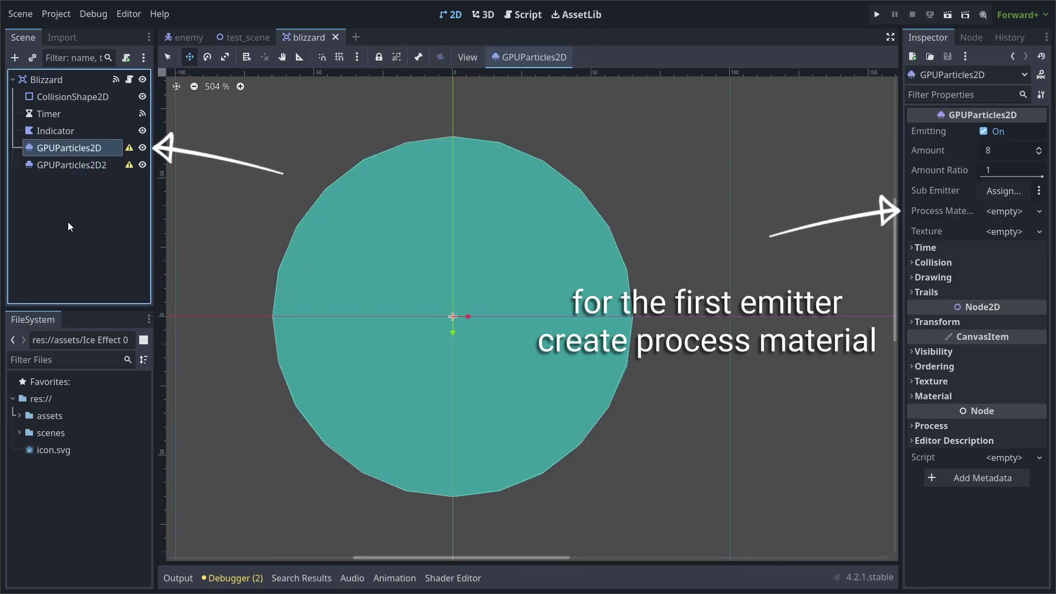
pyautogui.moveTo(904, 253); pyautogui.dragTo(832, 253)
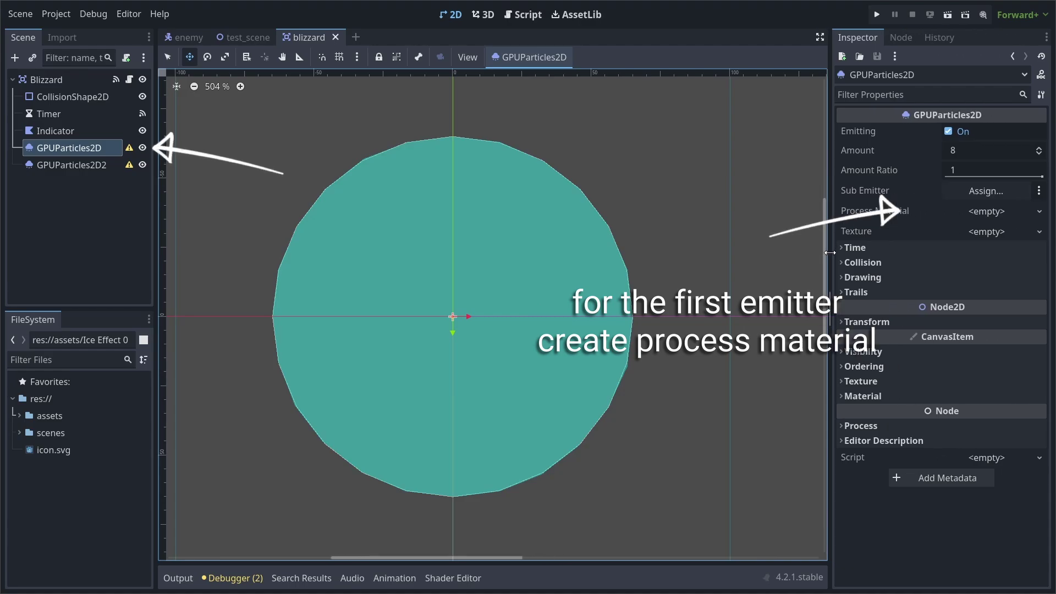
pyautogui.click(987, 211)
pyautogui.click(1053, 257)
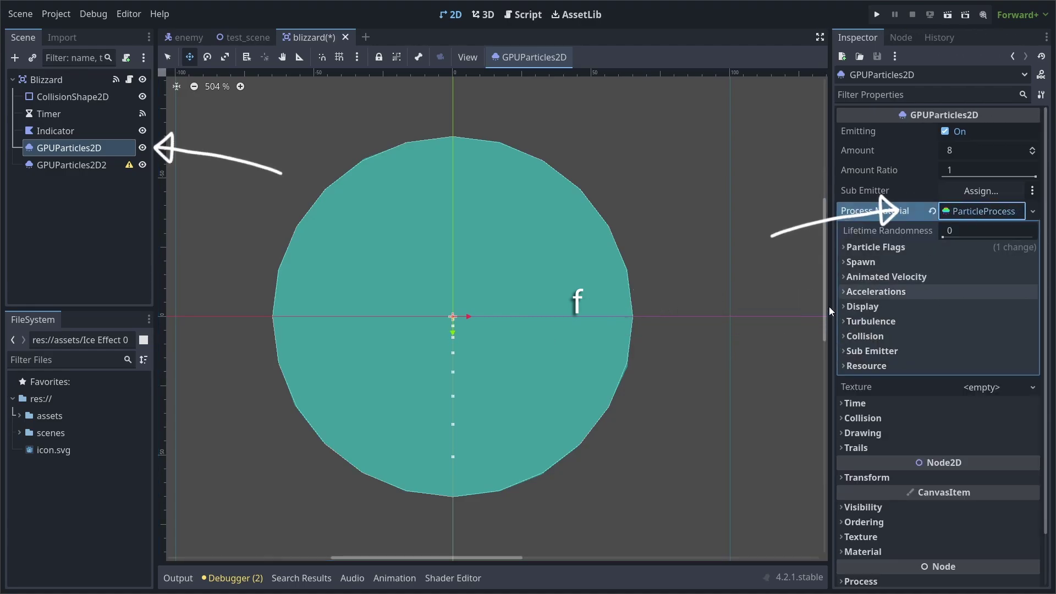
pyautogui.click(845, 262)
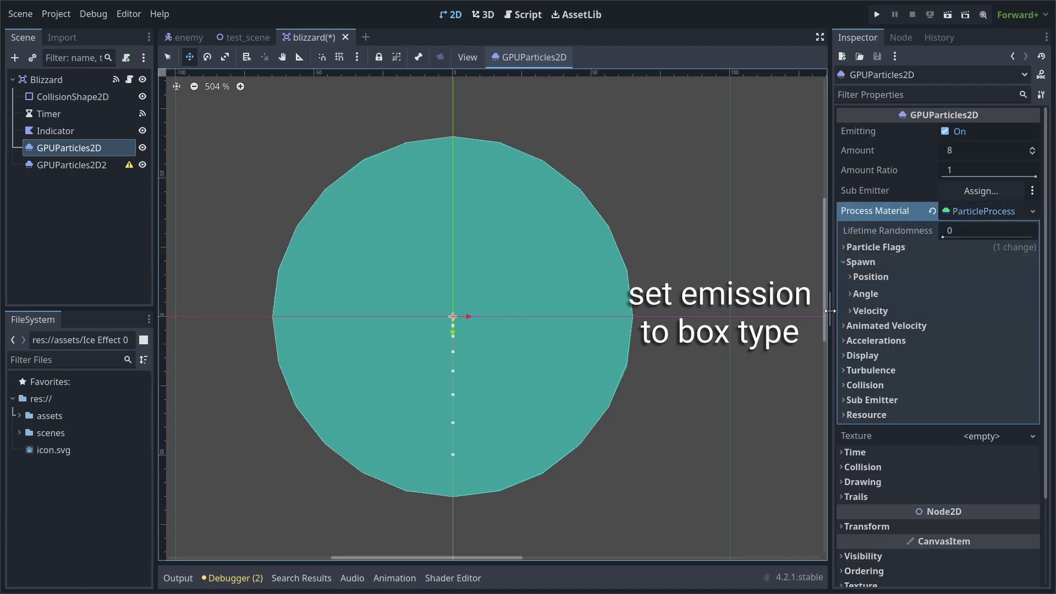
pyautogui.click(847, 278)
pyautogui.click(984, 368)
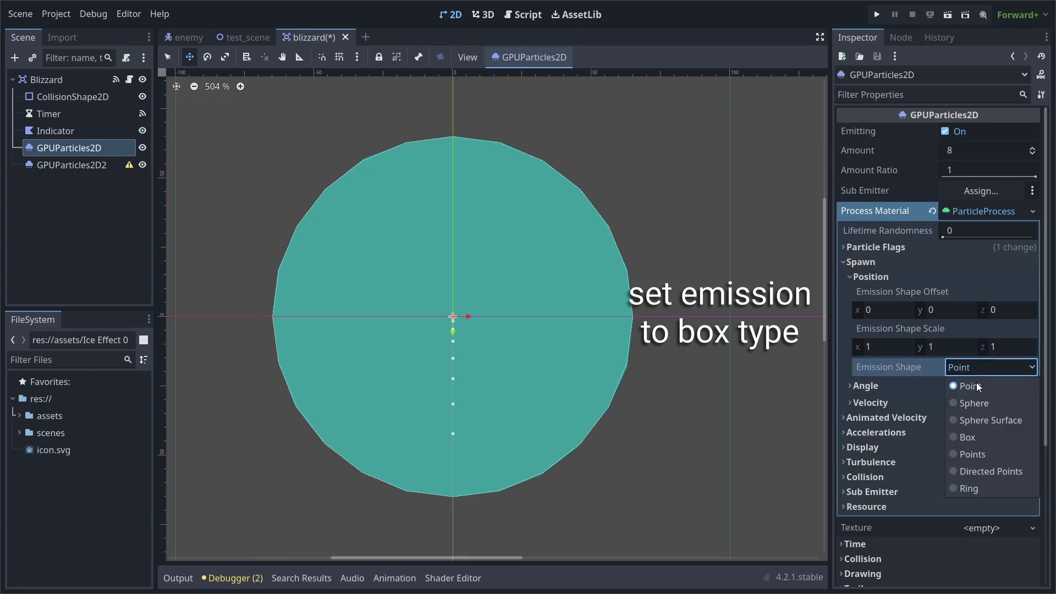
pyautogui.click(974, 434)
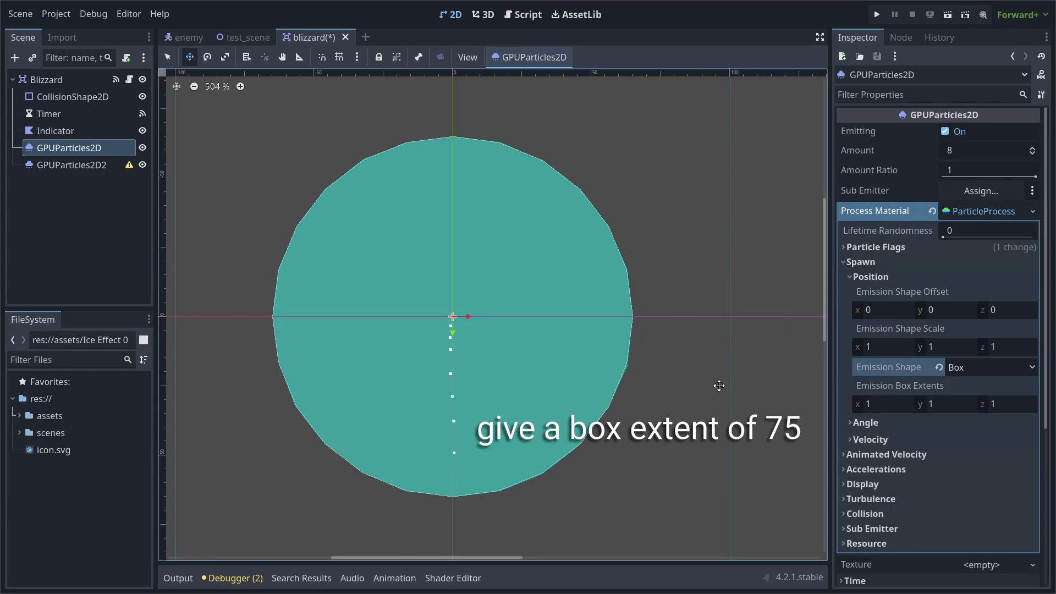
pyautogui.click(896, 410)
pyautogui.write('75')
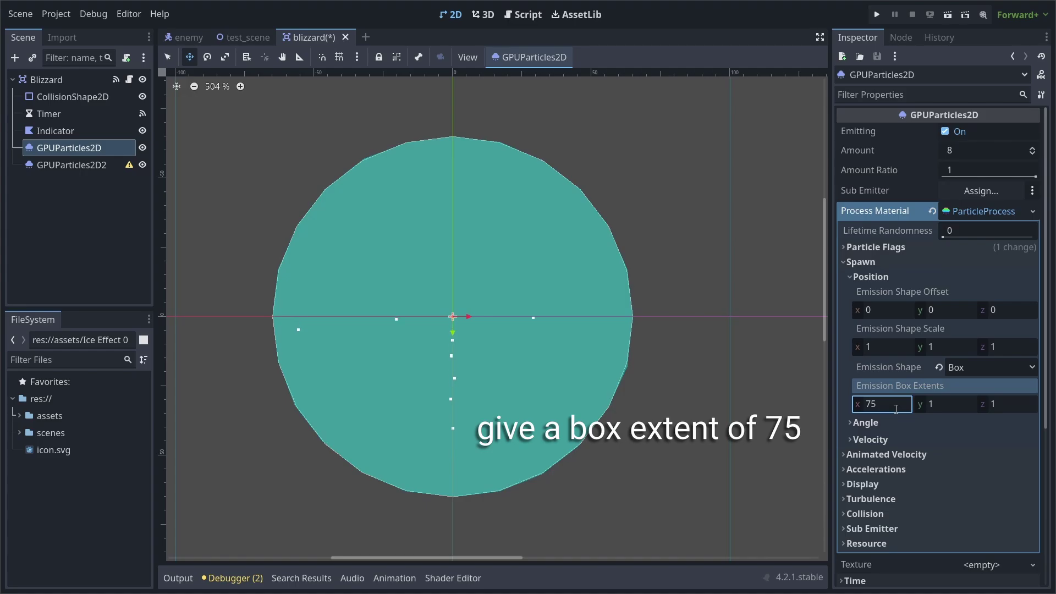
pyautogui.press('Return')
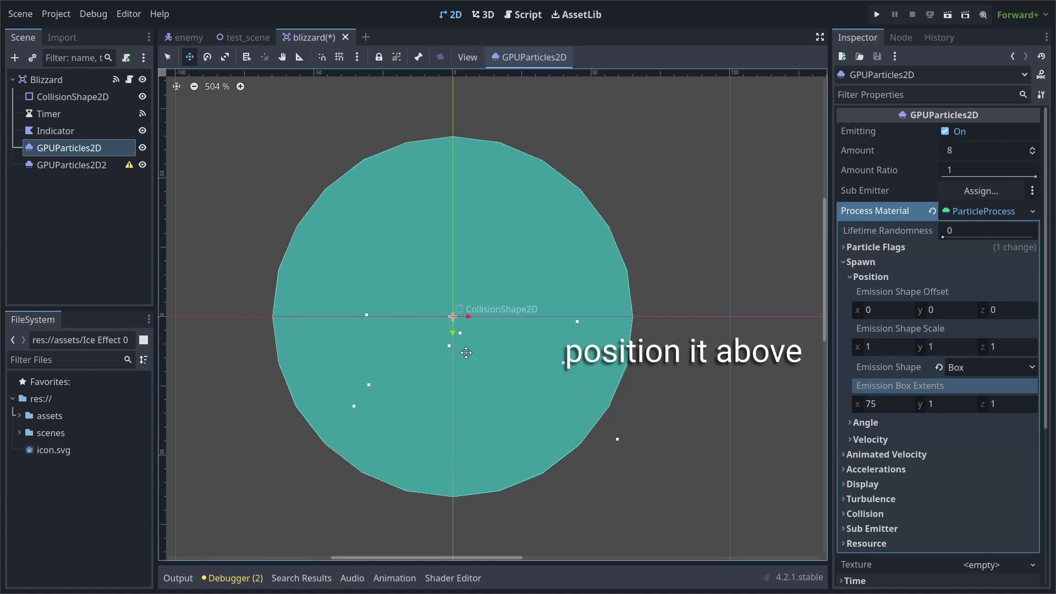
# Move the first emitter to the circle's top edge, set Amount 25 and gravity y 0
pyautogui.moveTo(456, 321); pyautogui.dragTo(454, 135)
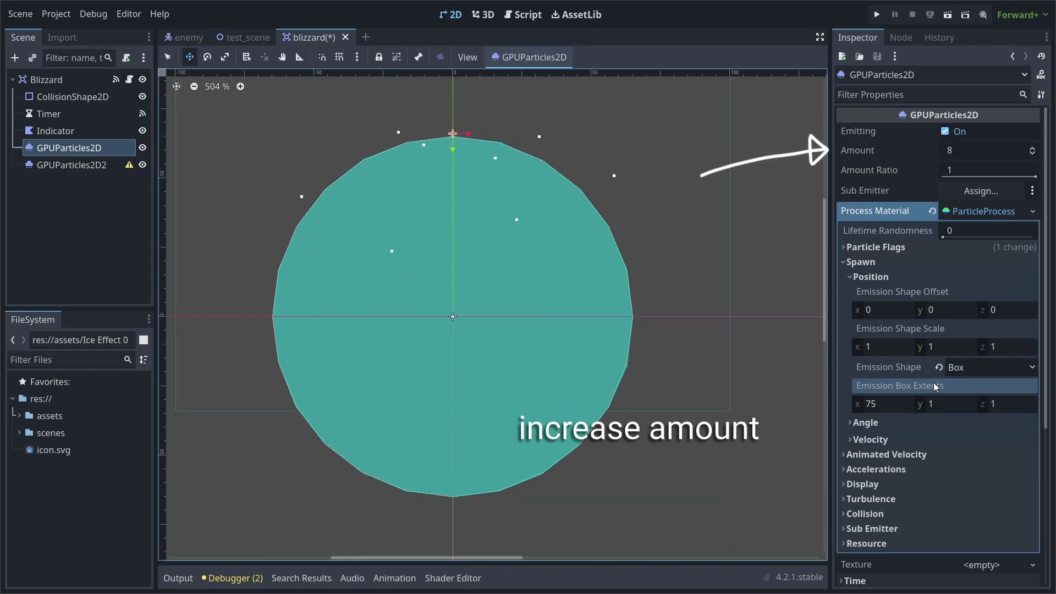
pyautogui.click(971, 149)
pyautogui.write('25')
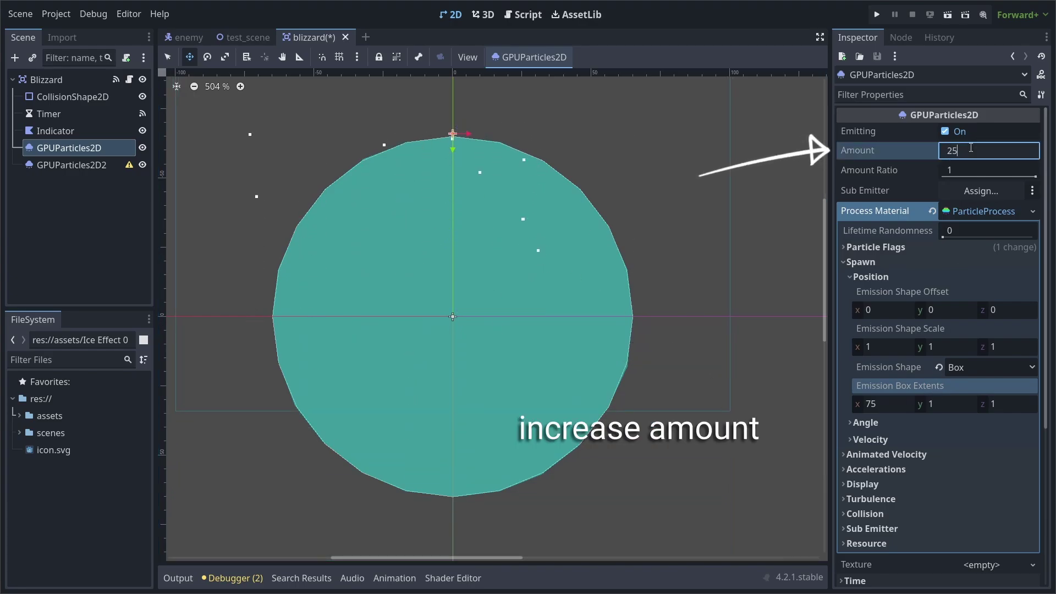
pyautogui.click(624, 282)
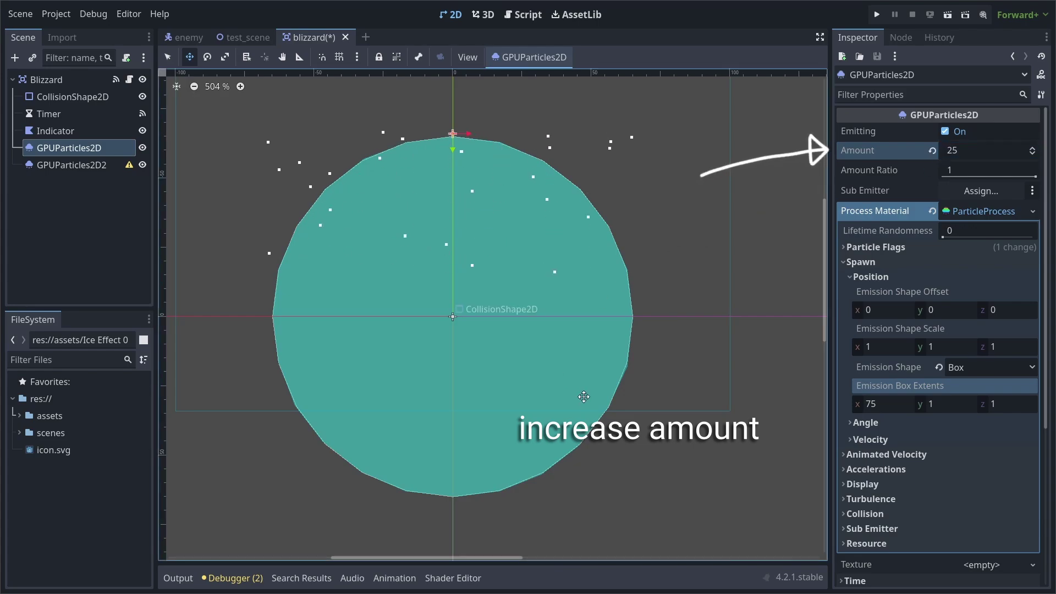
pyautogui.scroll(-2, 846, 355)
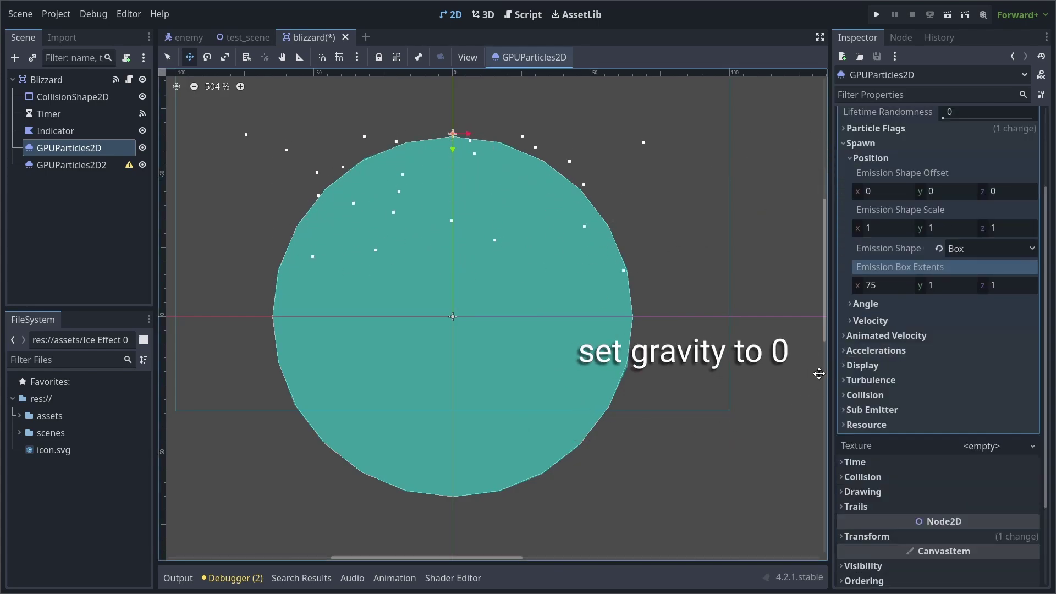
pyautogui.click(876, 351)
pyautogui.click(869, 365)
pyautogui.click(949, 405)
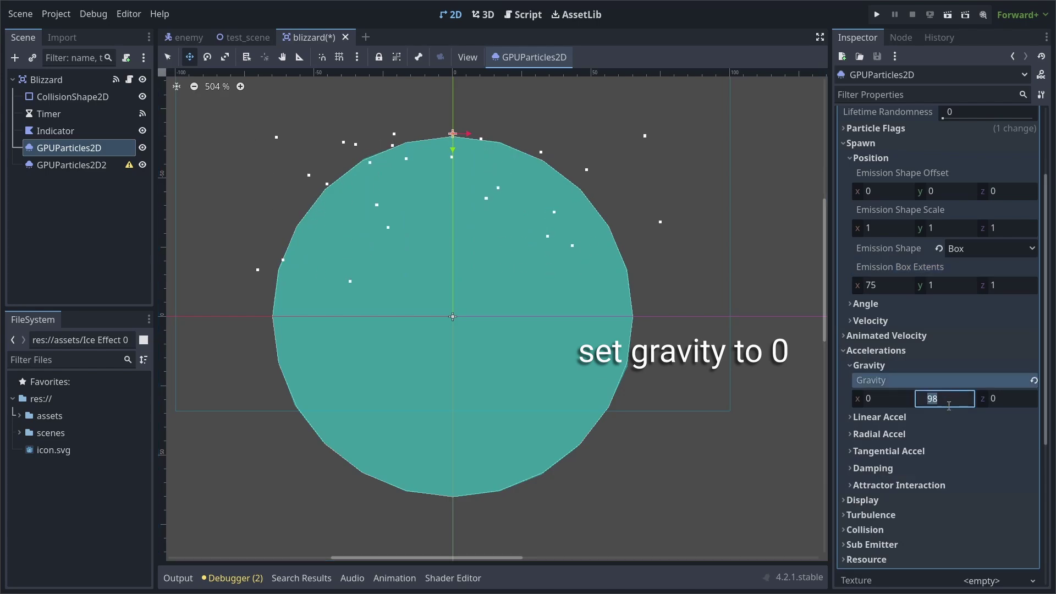
pyautogui.write('0')
# Set direction y to 1 and initial velocity from 25 to 125
pyautogui.click(870, 321)
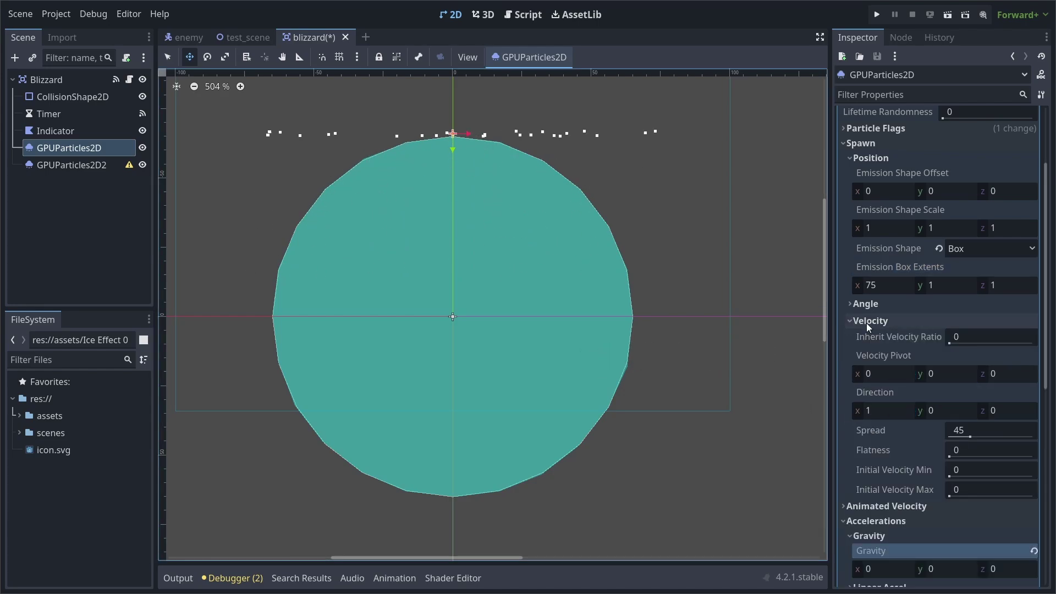
pyautogui.scroll(-1, 880, 330)
pyautogui.click(944, 350)
pyautogui.write('1')
pyautogui.press('Return')
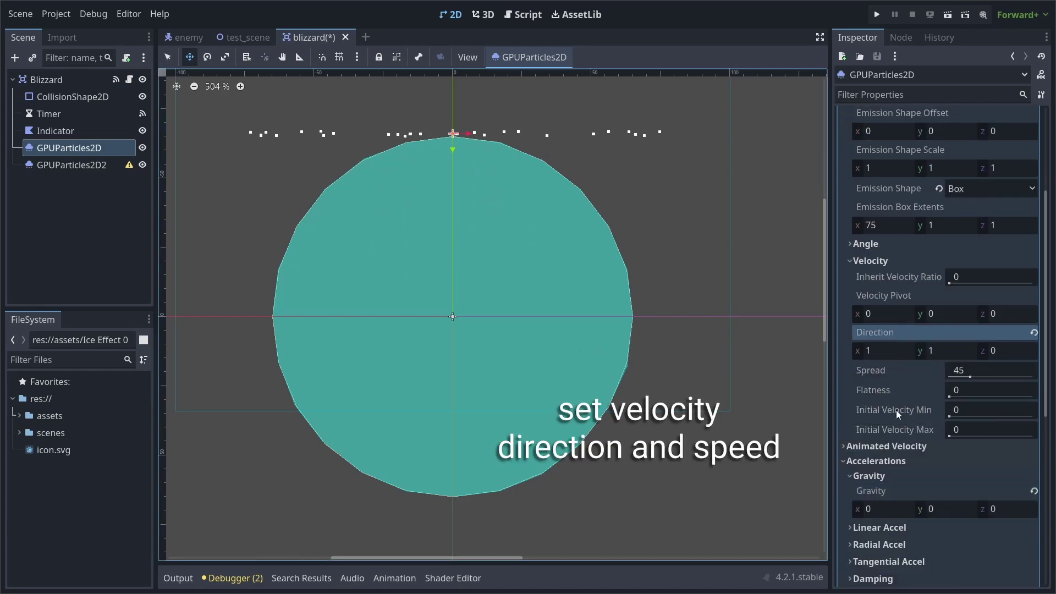
pyautogui.click(968, 410)
pyautogui.write('25')
pyautogui.press('Return')
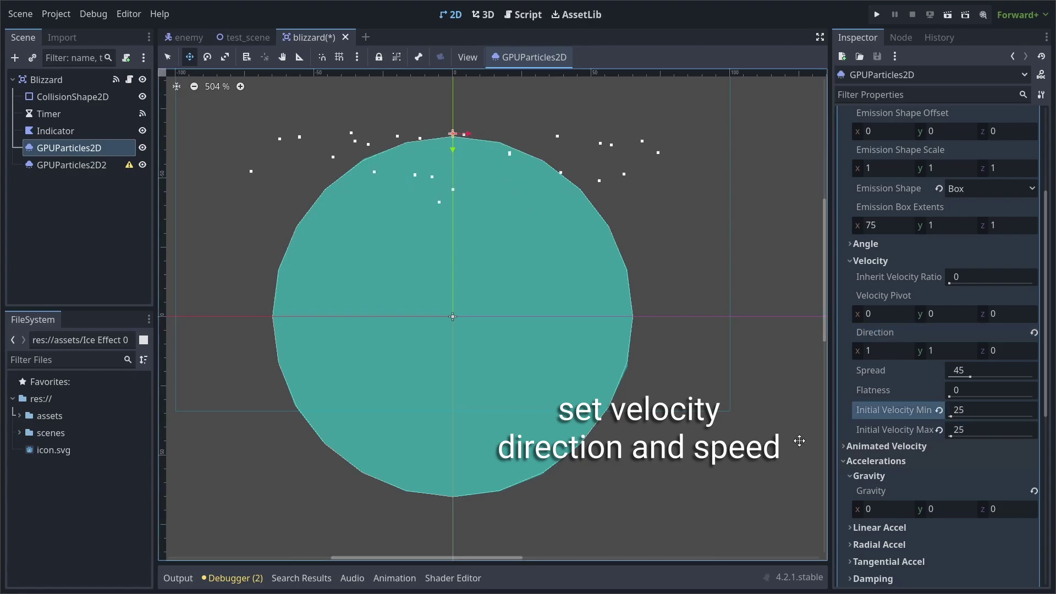
pyautogui.click(968, 430)
pyautogui.write('125')
pyautogui.press('Return')
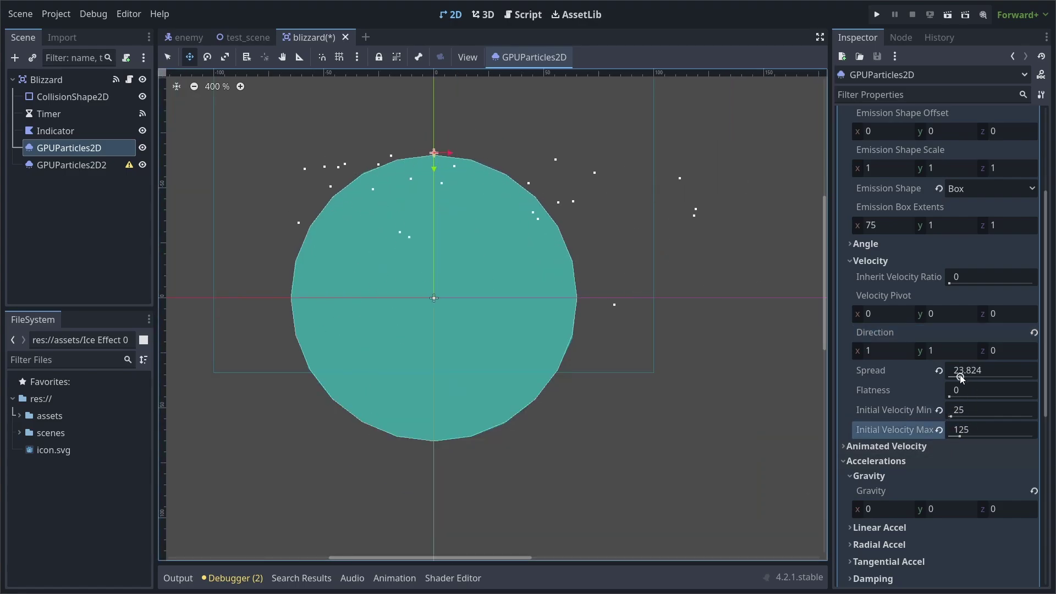
# Set a 2 s lifetime, shift the emitter left, turn Emitting off, and save
pyautogui.scroll(-5, 847, 405)
pyautogui.scroll(-2, 849, 469)
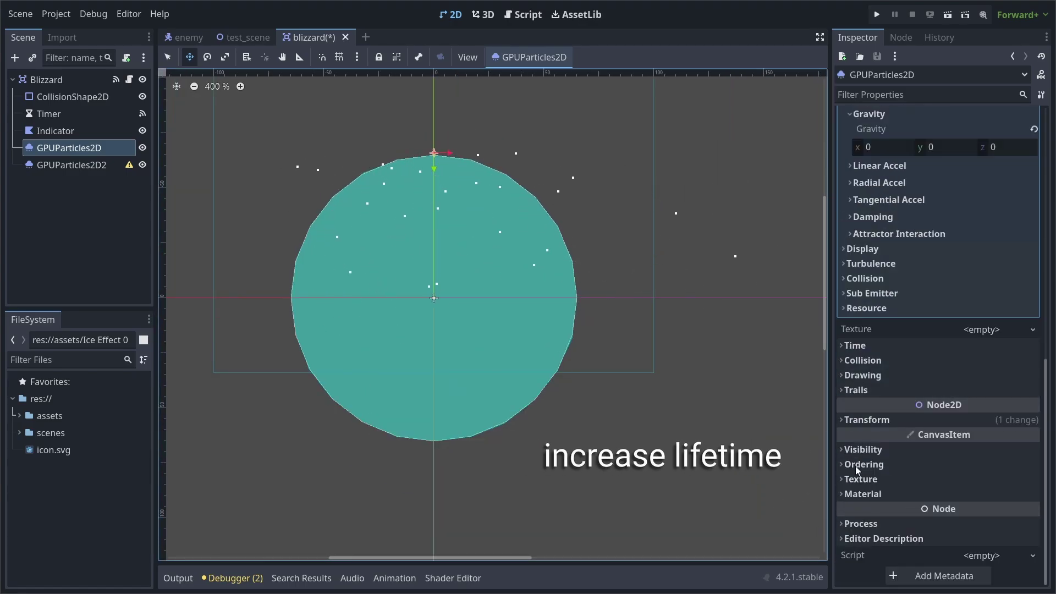
pyautogui.click(877, 347)
pyautogui.click(961, 363)
pyautogui.write('2')
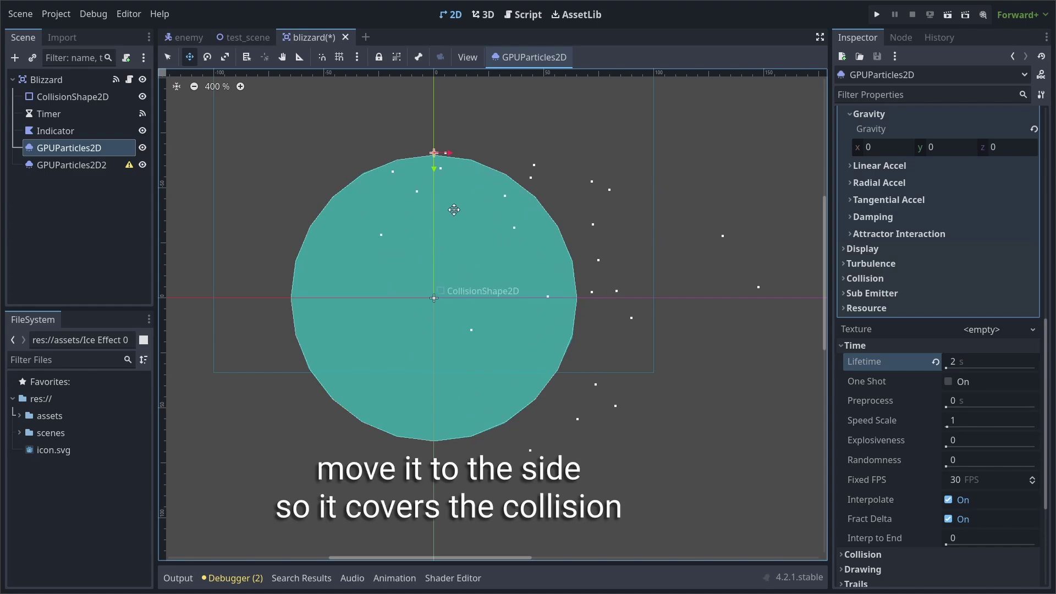
pyautogui.moveTo(418, 157); pyautogui.dragTo(368, 159)
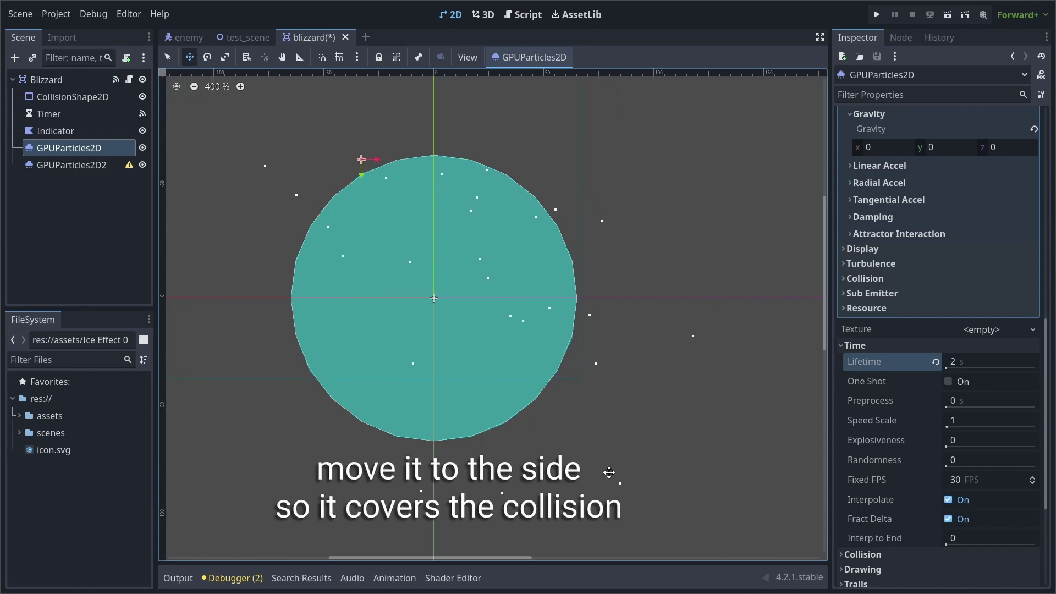
pyautogui.hotkey('ctrl', 's')
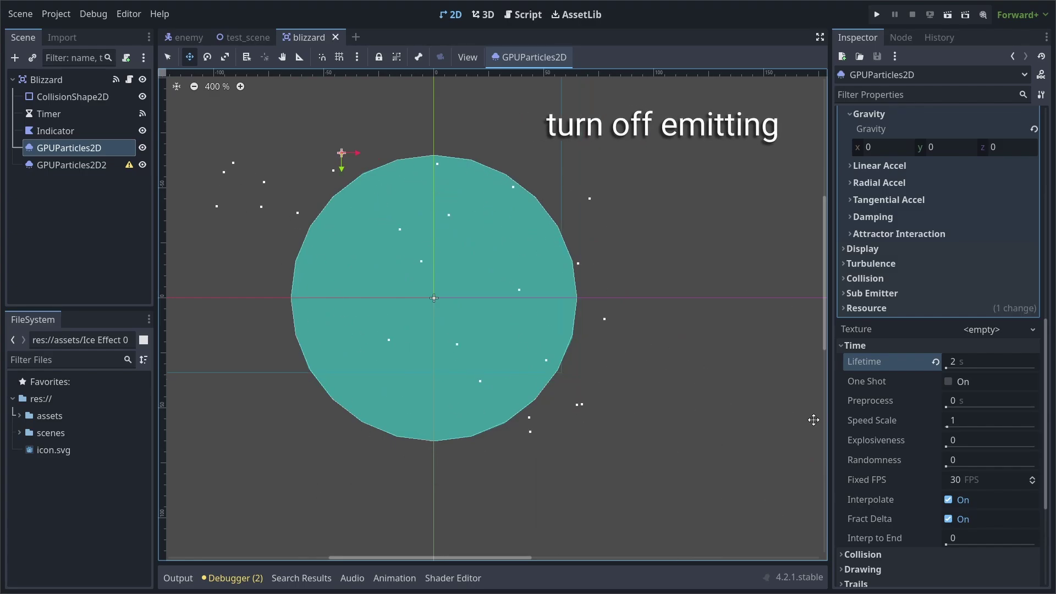
pyautogui.scroll(10, 900, 441)
pyautogui.scroll(5, 900, 442)
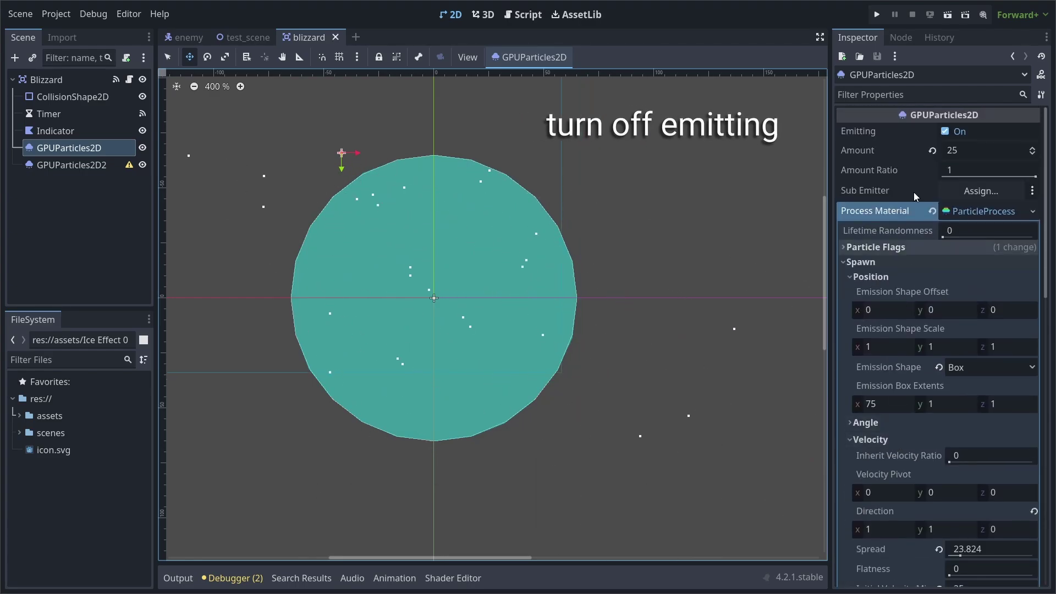
pyautogui.click(946, 132)
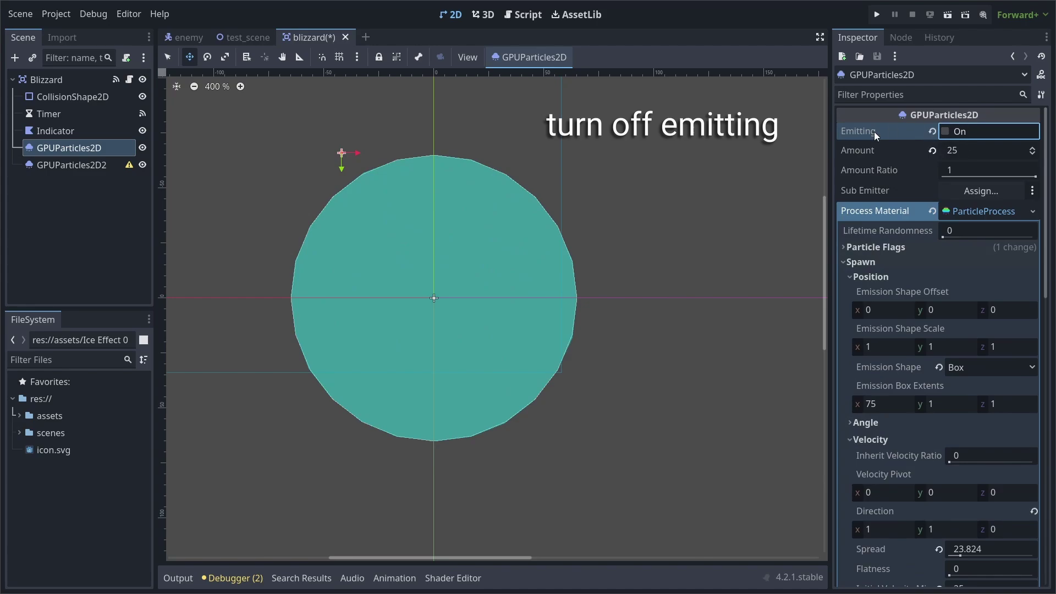
pyautogui.hotkey('ctrl', 's')
# Give the second emitter a new process material emitting from a Box with x extent 50
pyautogui.click(55, 166)
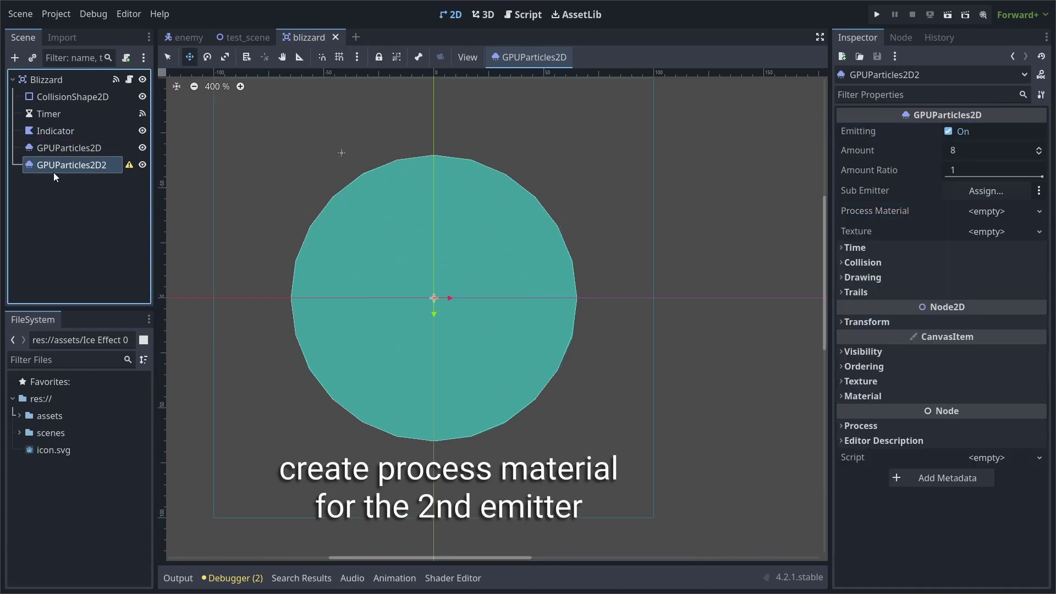
pyautogui.click(986, 211)
pyautogui.click(973, 226)
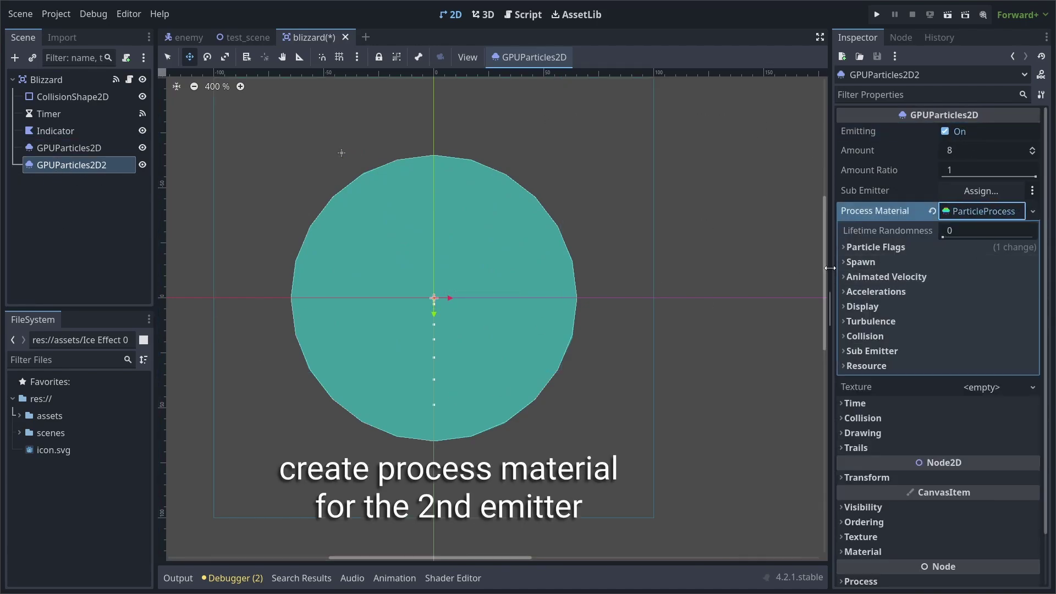
pyautogui.hotkey('ctrl', 's')
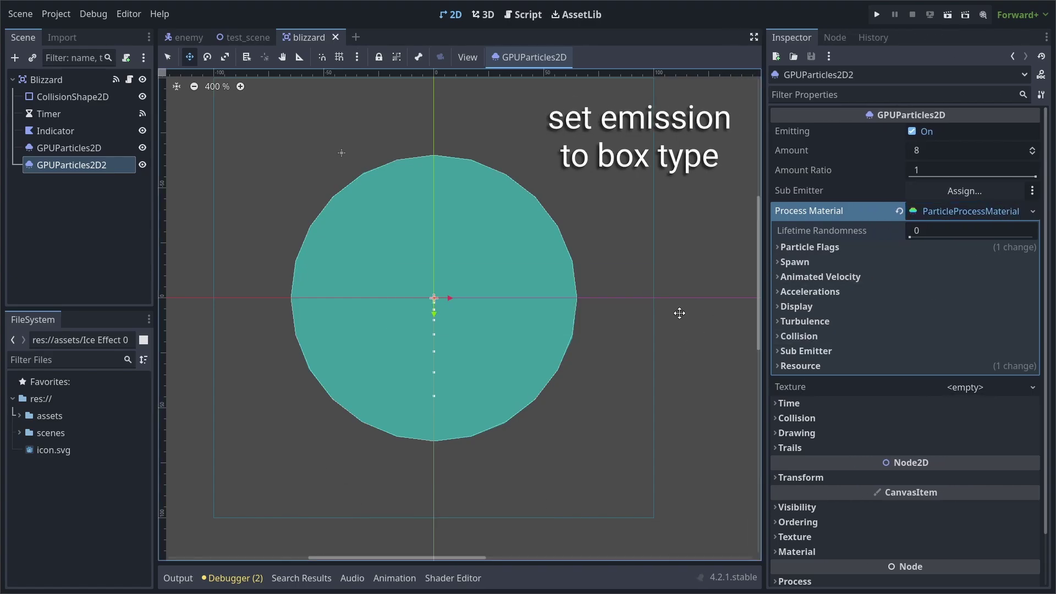
pyautogui.click(783, 265)
pyautogui.click(800, 278)
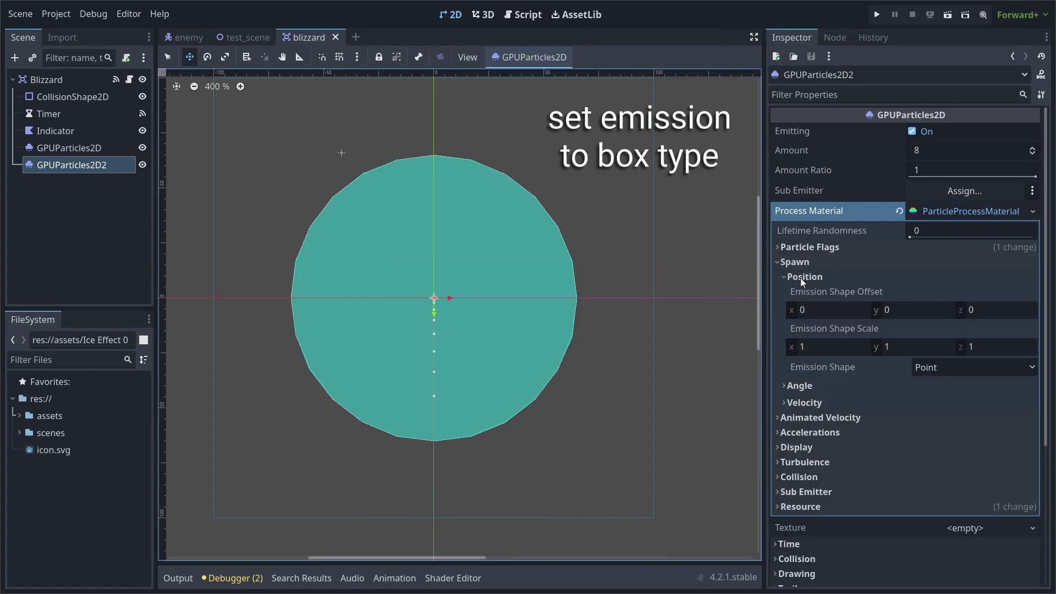
pyautogui.click(962, 368)
pyautogui.click(945, 438)
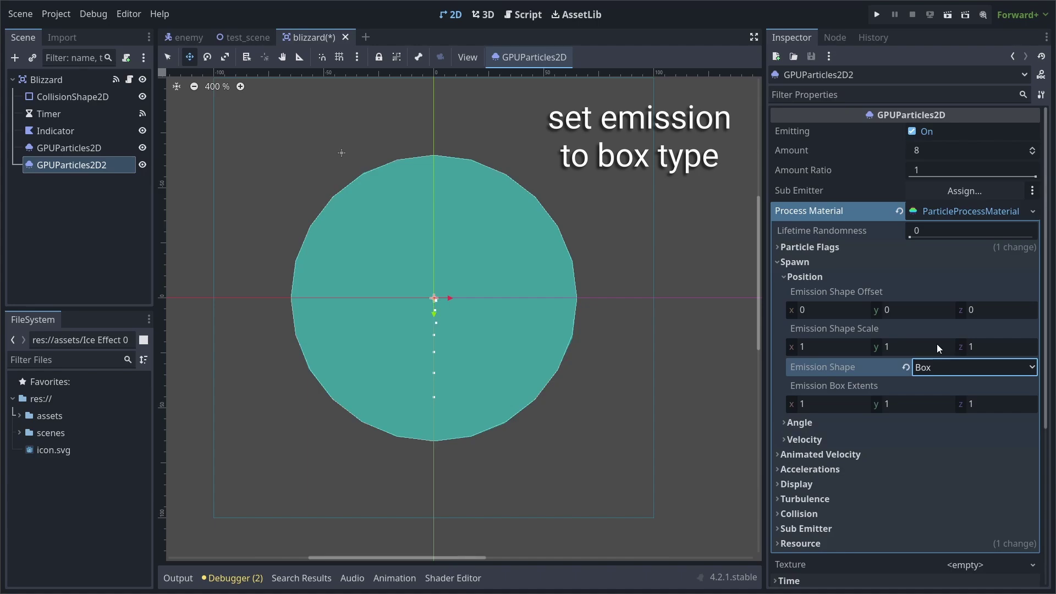
pyautogui.click(810, 405)
pyautogui.write('50')
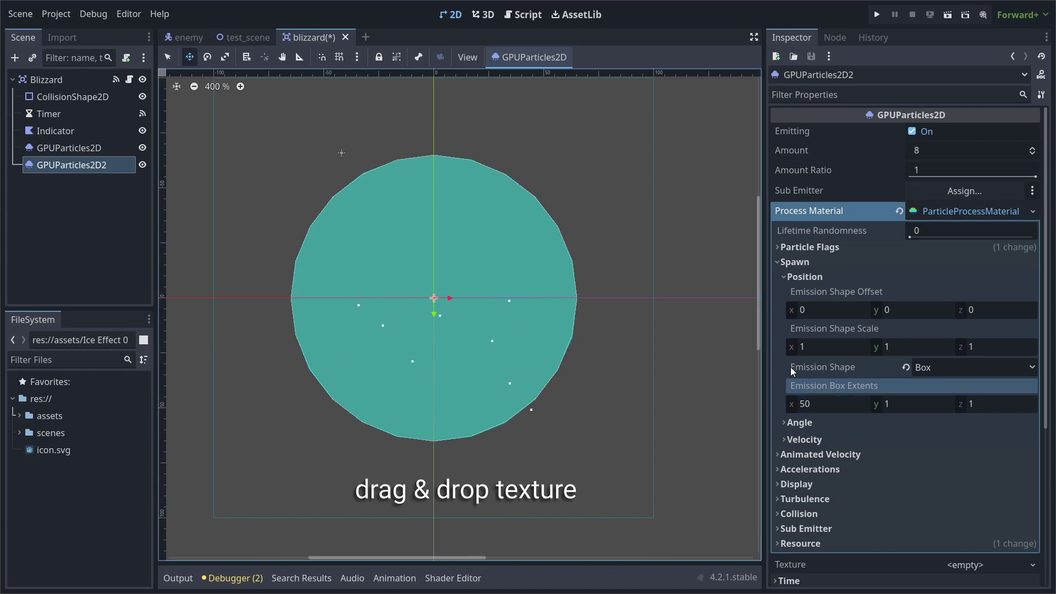
# Drag the repeatable ice effect texture into the second emitter's Texture slot
pyautogui.scroll(-5, 790, 367)
pyautogui.click(19, 416)
pyautogui.scroll(-5, 34, 454)
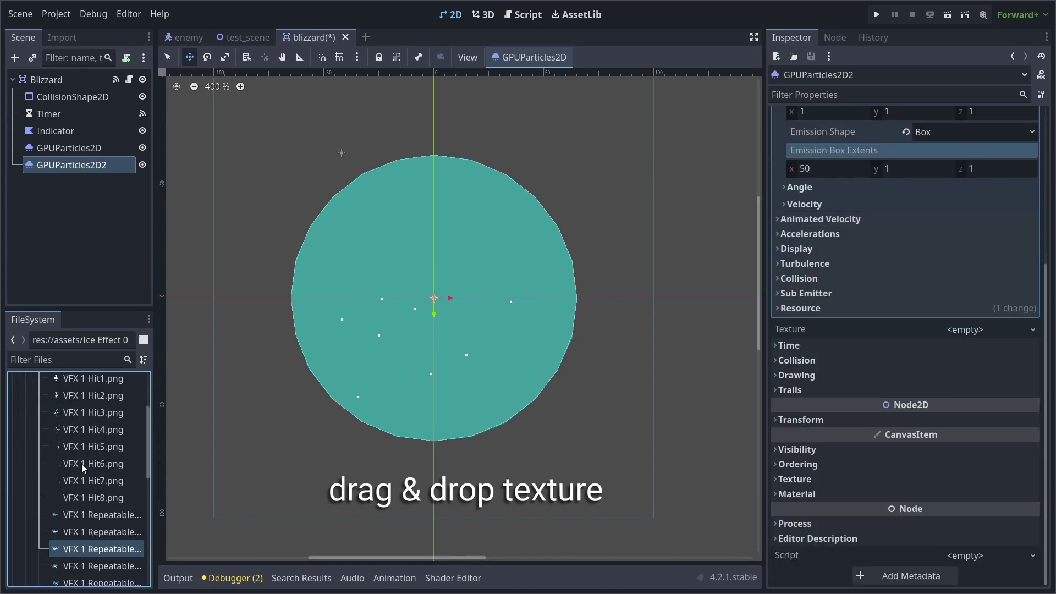
pyautogui.scroll(-5, 50, 462)
pyautogui.click(111, 471)
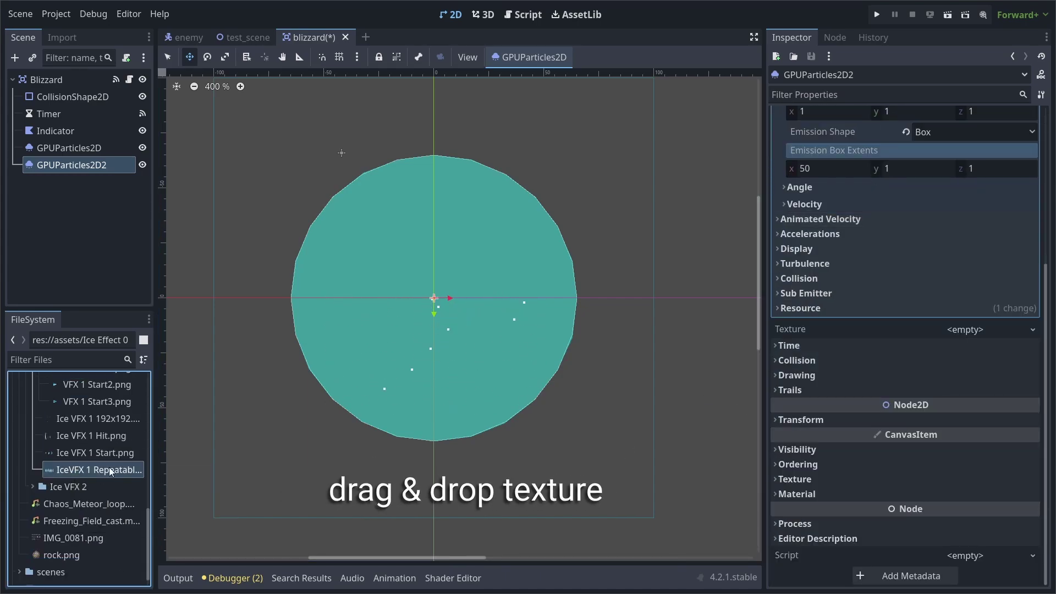
pyautogui.moveTo(124, 474); pyautogui.dragTo(965, 329)
# Assign a new CanvasItemMaterial to the second emitter's Material
pyautogui.click(823, 491)
pyautogui.scroll(-1, 823, 466)
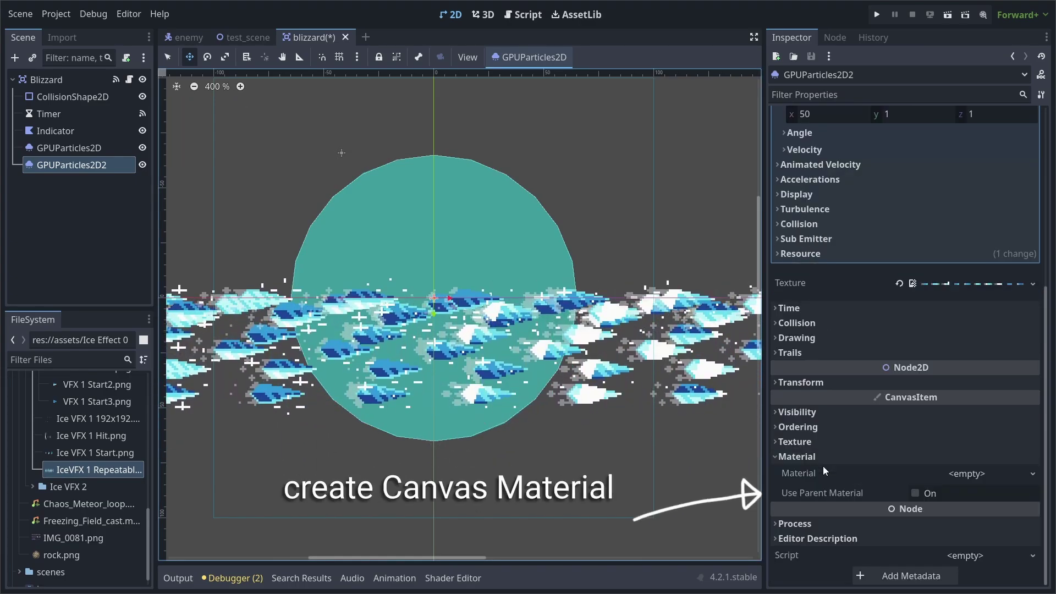
pyautogui.click(990, 473)
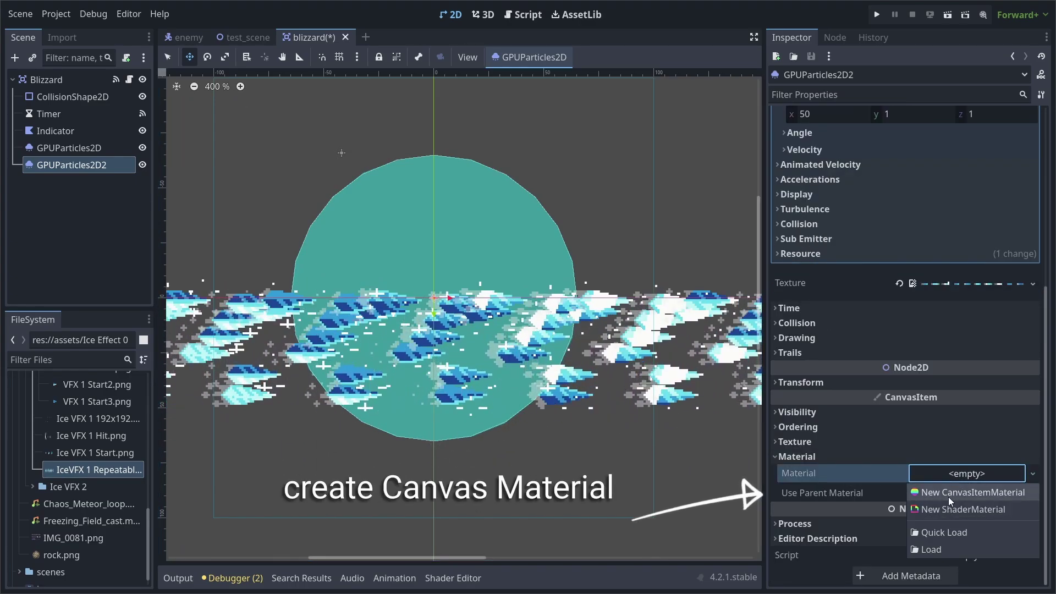
pyautogui.click(950, 494)
pyautogui.click(969, 474)
# Enable Particles Animation in the CanvasItemMaterial with 10 horizontal frames
pyautogui.scroll(-3, 969, 440)
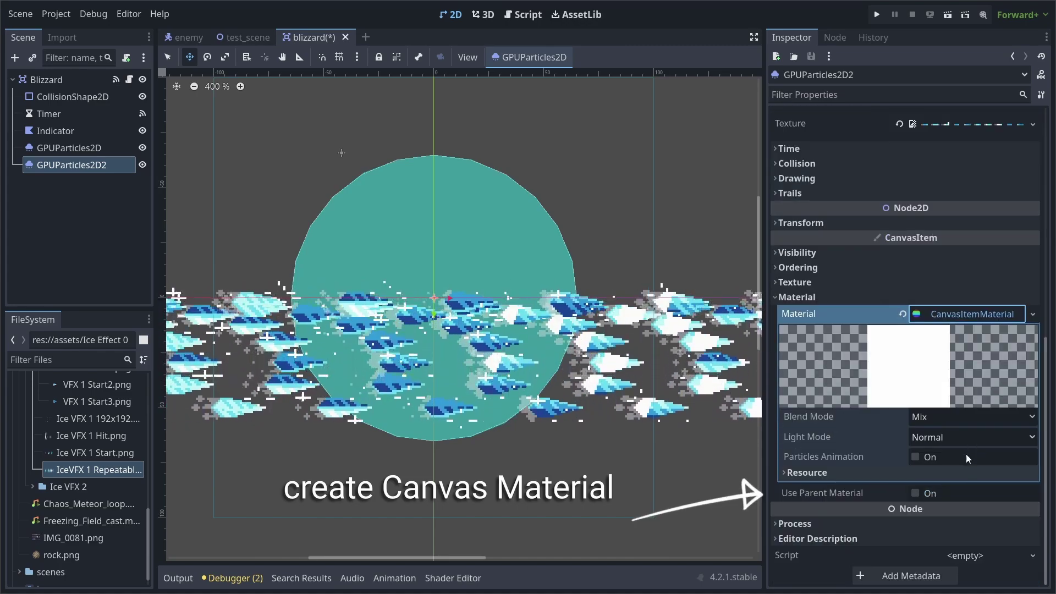
pyautogui.click(916, 458)
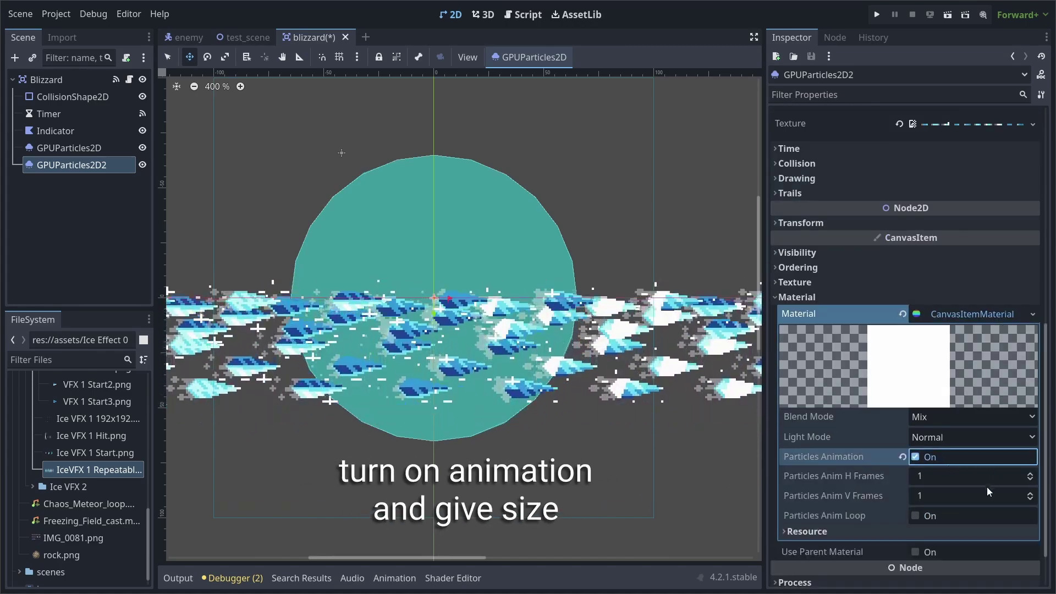
pyautogui.click(948, 477)
pyautogui.write('10')
pyautogui.press('Return')
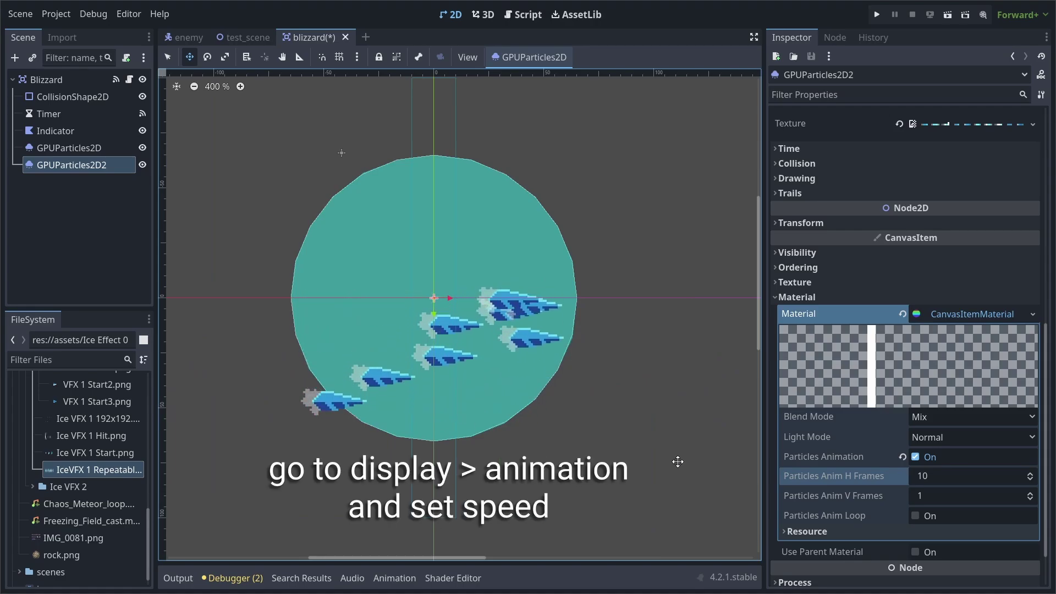
# Set the process material's Display > Animation speed to 1
pyautogui.scroll(3, 768, 461)
pyautogui.scroll(3, 768, 461)
pyautogui.click(824, 393)
pyautogui.scroll(-1, 824, 332)
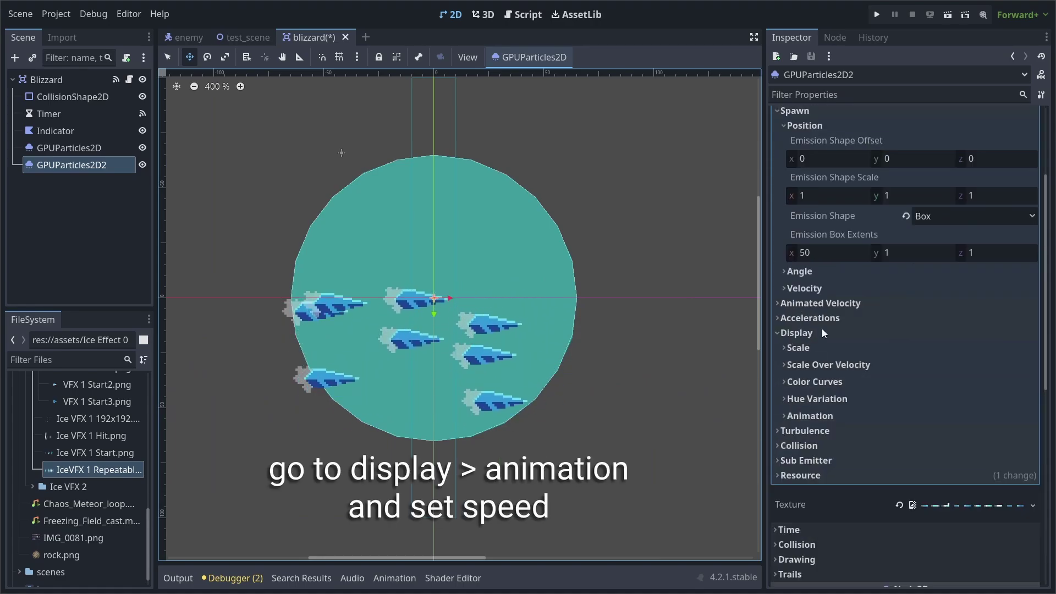
pyautogui.click(810, 416)
pyautogui.scroll(-2, 844, 387)
pyautogui.click(919, 313)
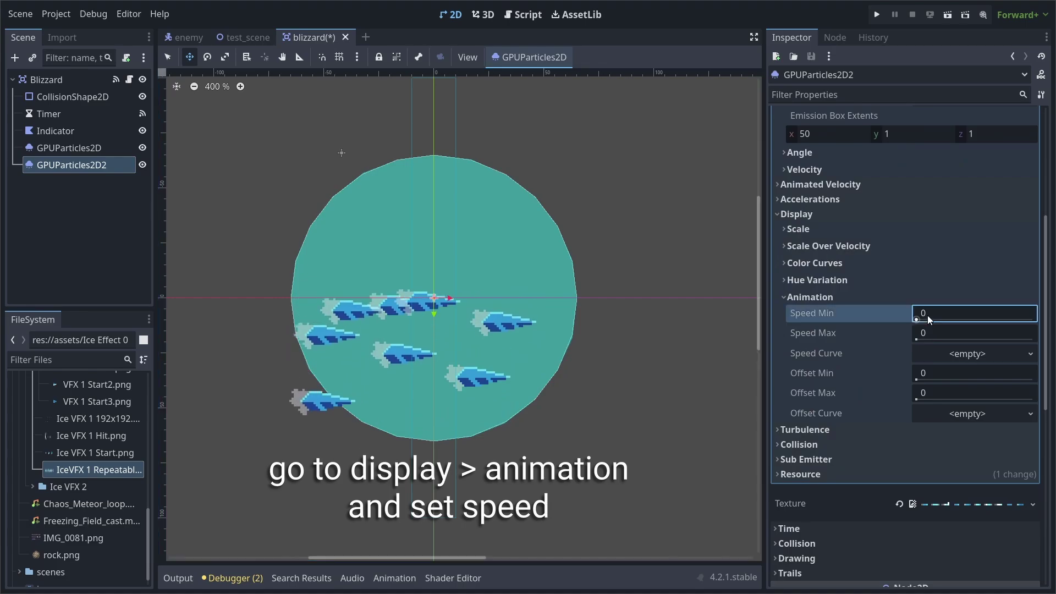
pyautogui.write('1')
pyautogui.press('Return')
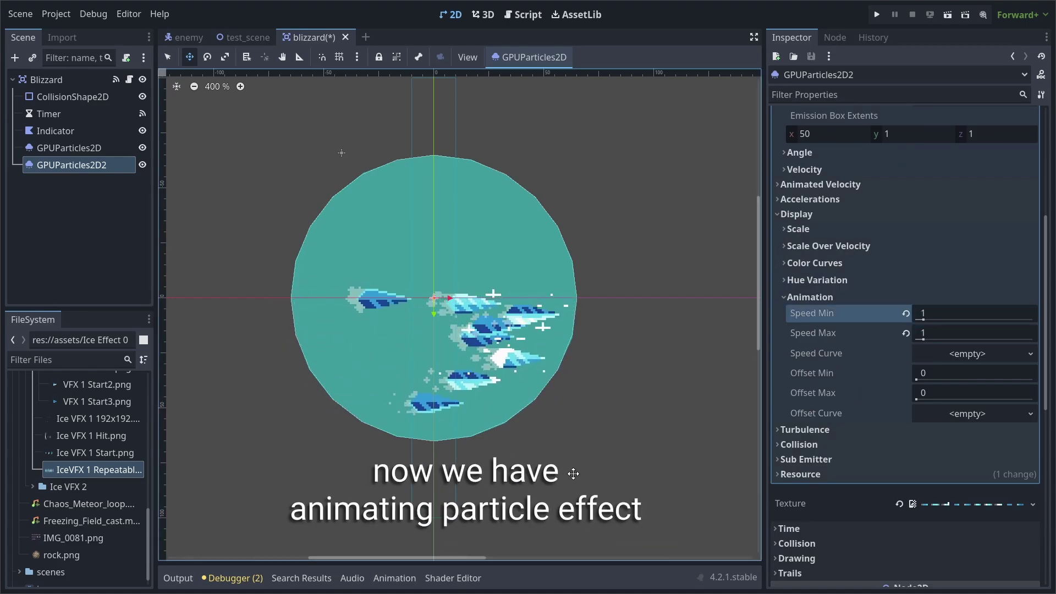
pyautogui.scroll(2, 820, 398)
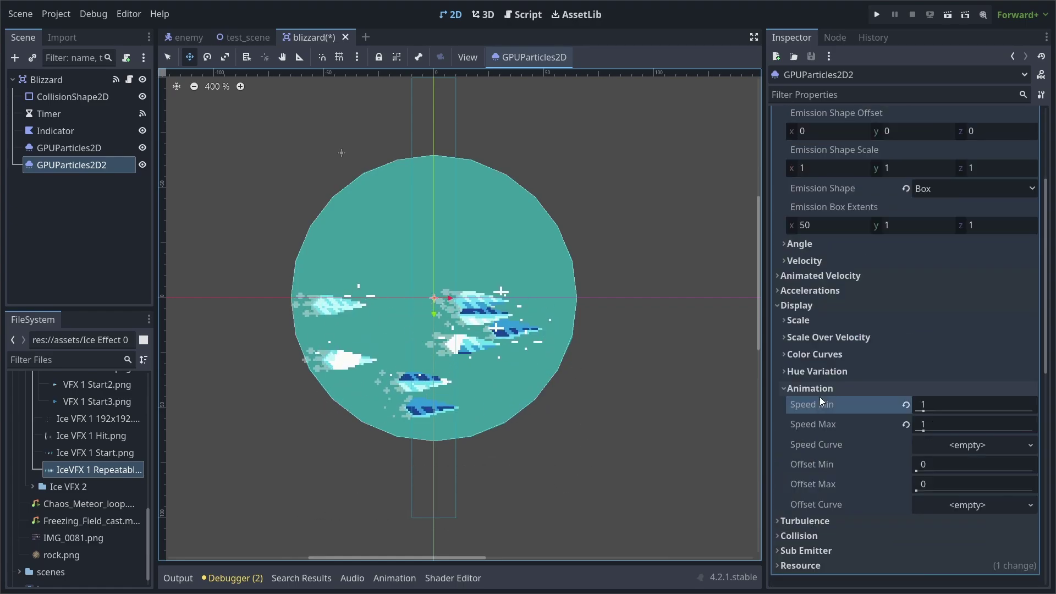
pyautogui.scroll(1, 818, 401)
pyautogui.click(792, 302)
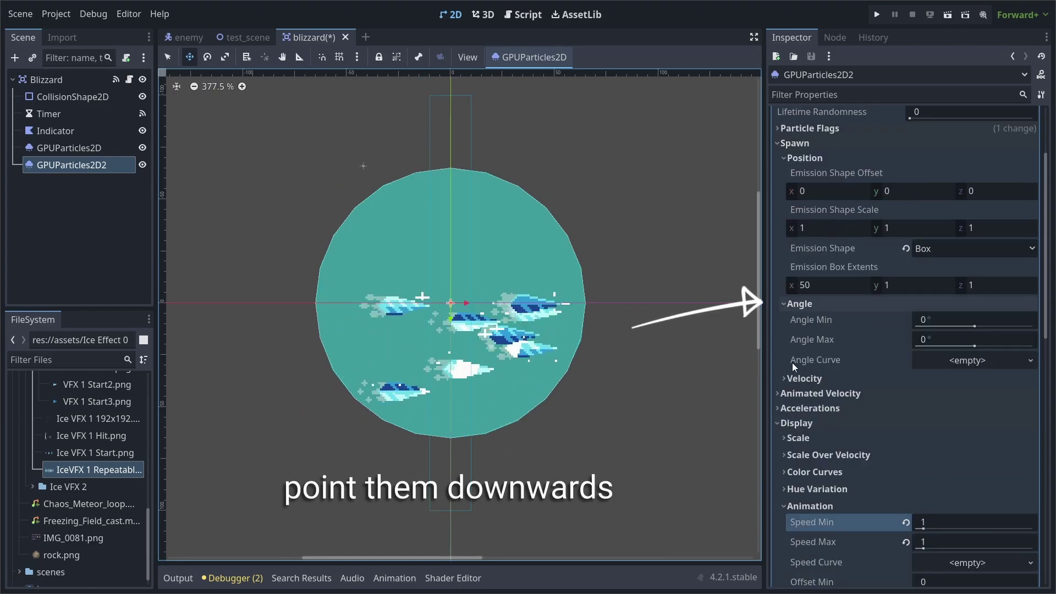
# Set the particle angle min and max to -90 and drag the emitter higher in the circle
pyautogui.click(950, 318)
pyautogui.write('-90')
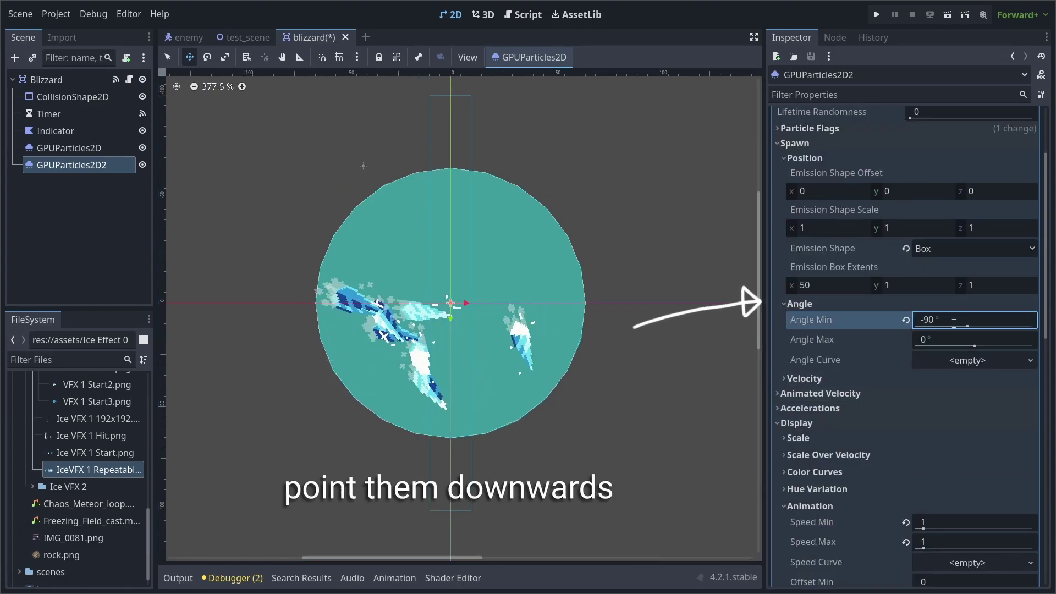
pyautogui.click(934, 340)
pyautogui.write('-90')
pyautogui.press('Return')
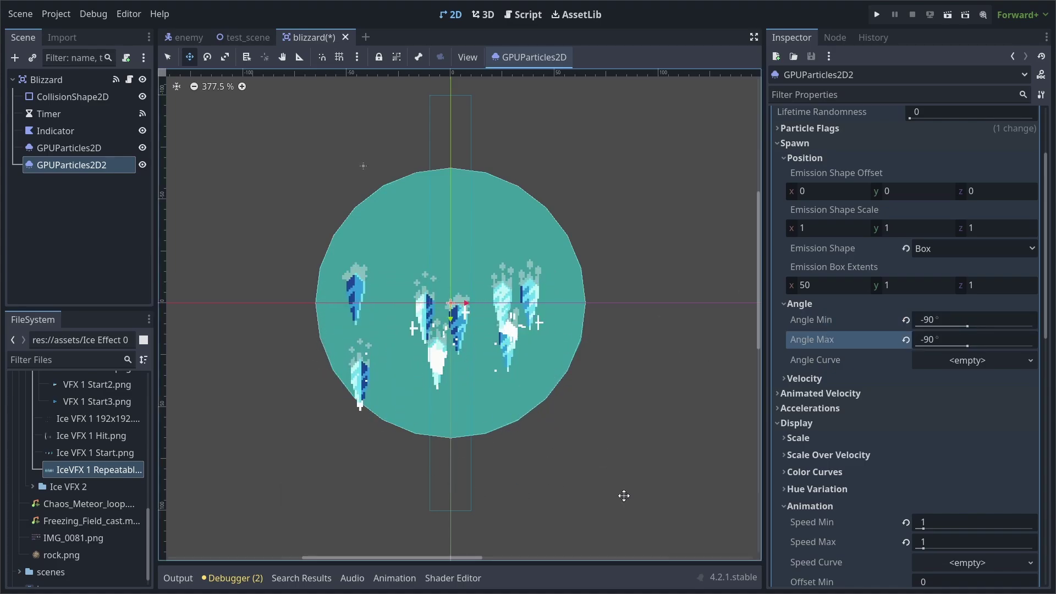
pyautogui.moveTo(685, 451); pyautogui.dragTo(684, 366)
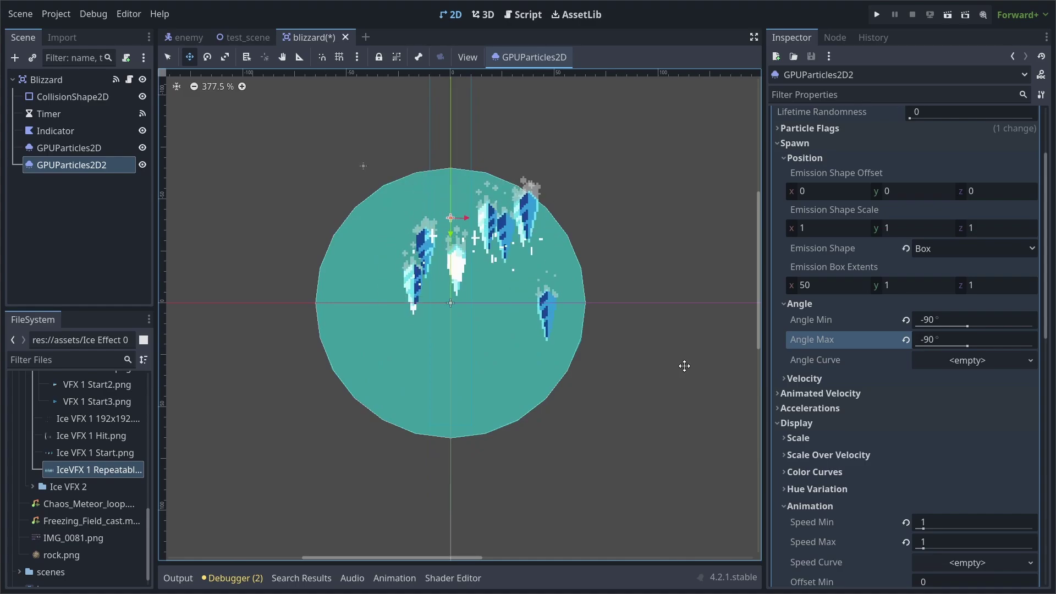
# Set the lifetime to 1.5 s, turn Emitting off, and save the blizzard scene
pyautogui.scroll(-5, 825, 369)
pyautogui.scroll(-3, 787, 329)
pyautogui.click(786, 329)
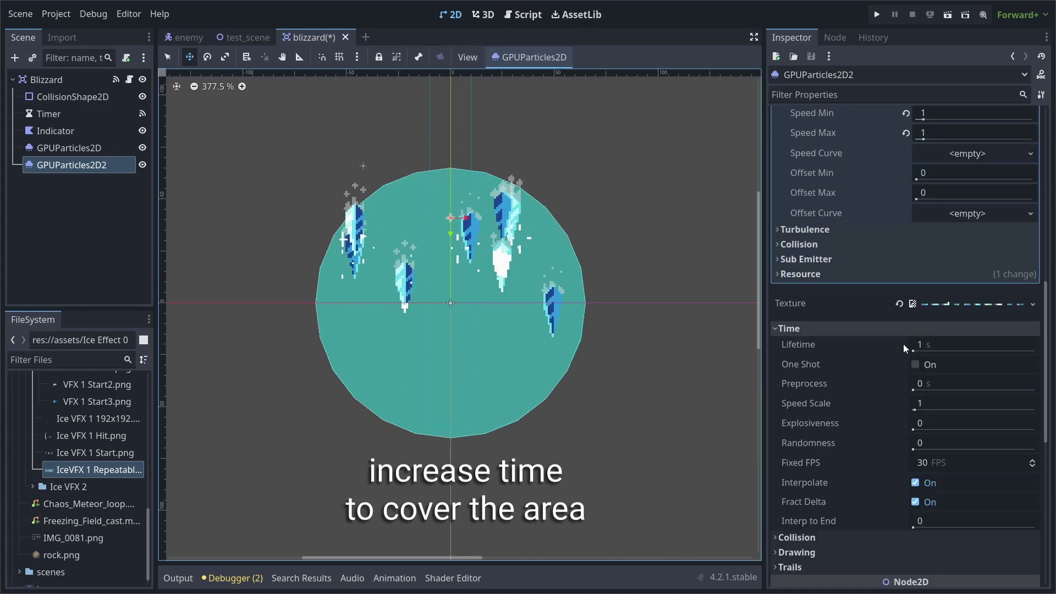
pyautogui.click(932, 344)
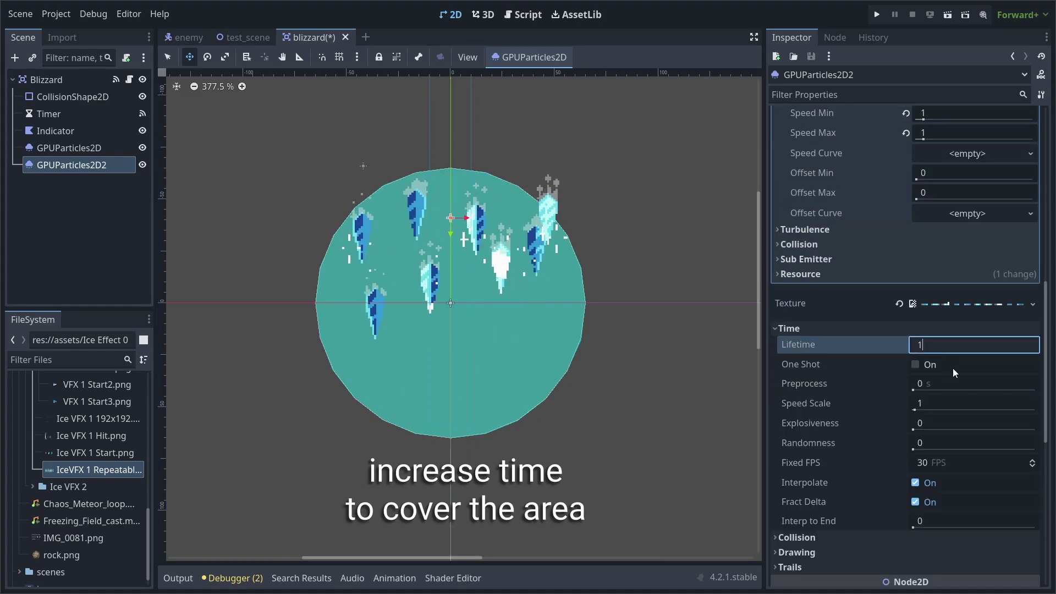
pyautogui.write('1.5')
pyautogui.press('Return')
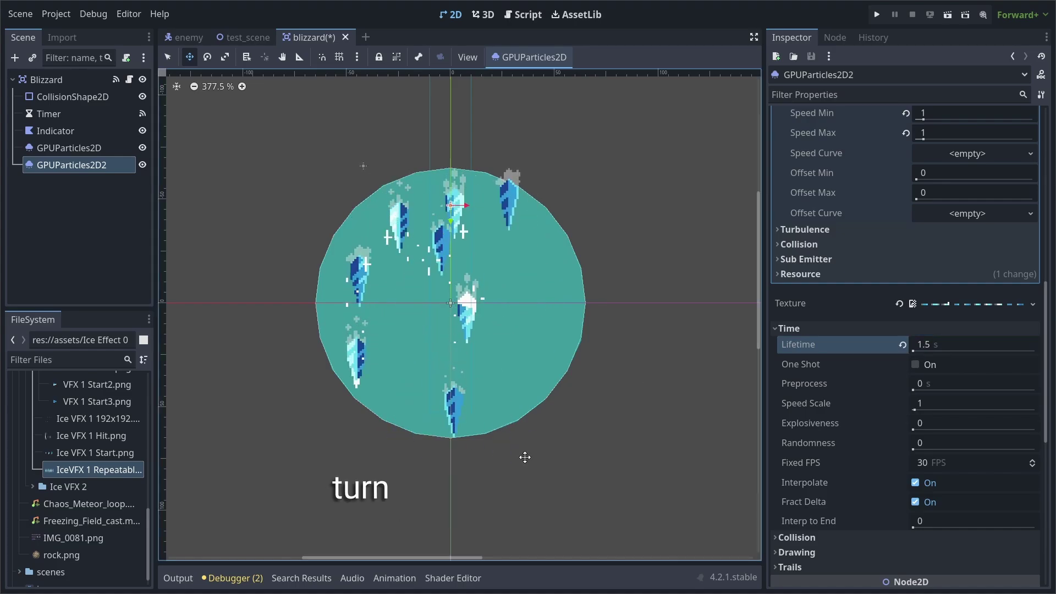
pyautogui.scroll(15, 925, 356)
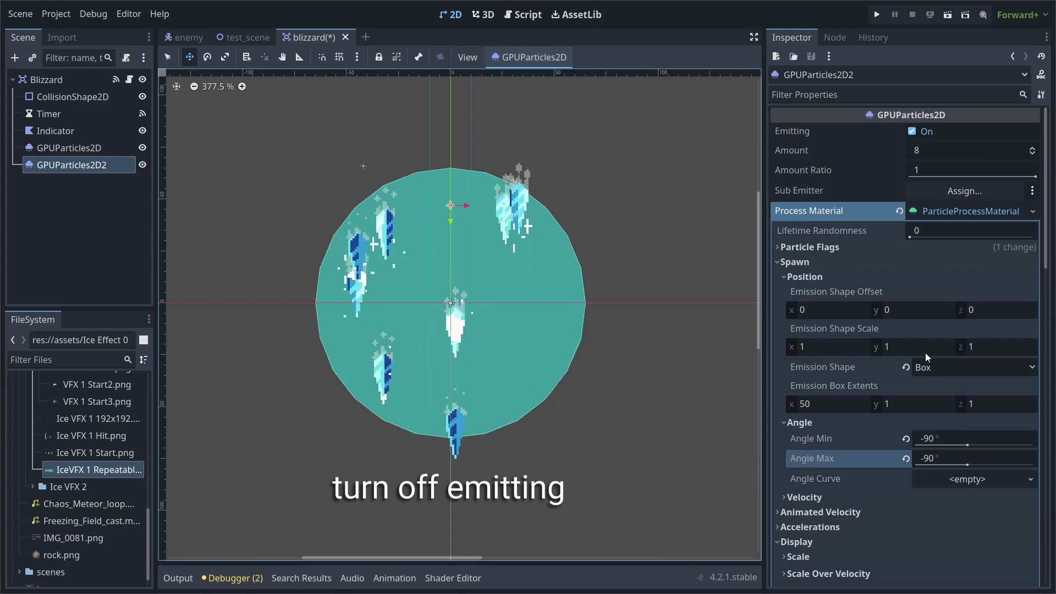
pyautogui.click(912, 131)
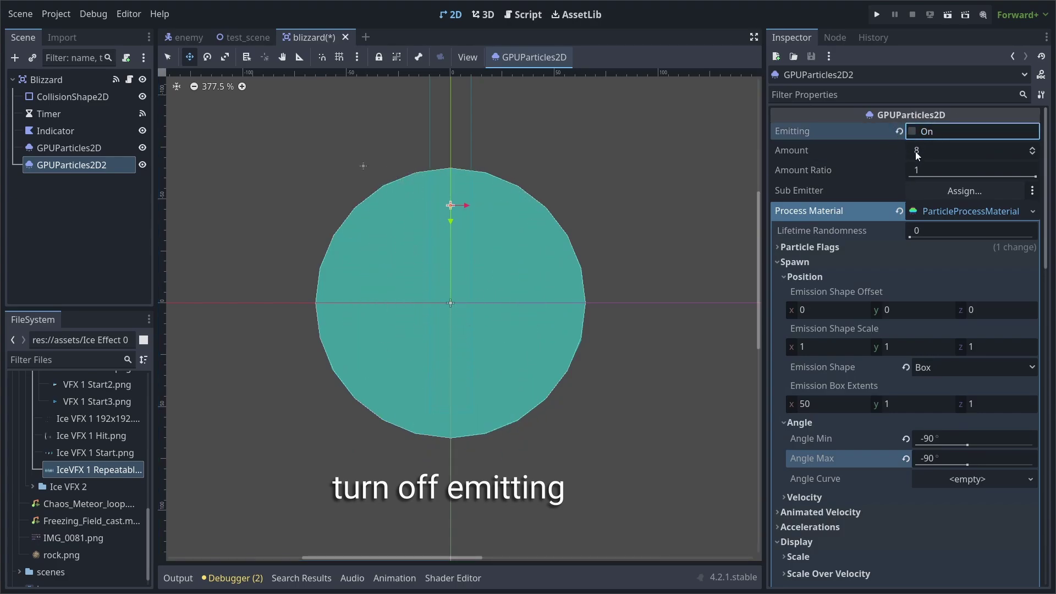
pyautogui.hotkey('ctrl', 's')
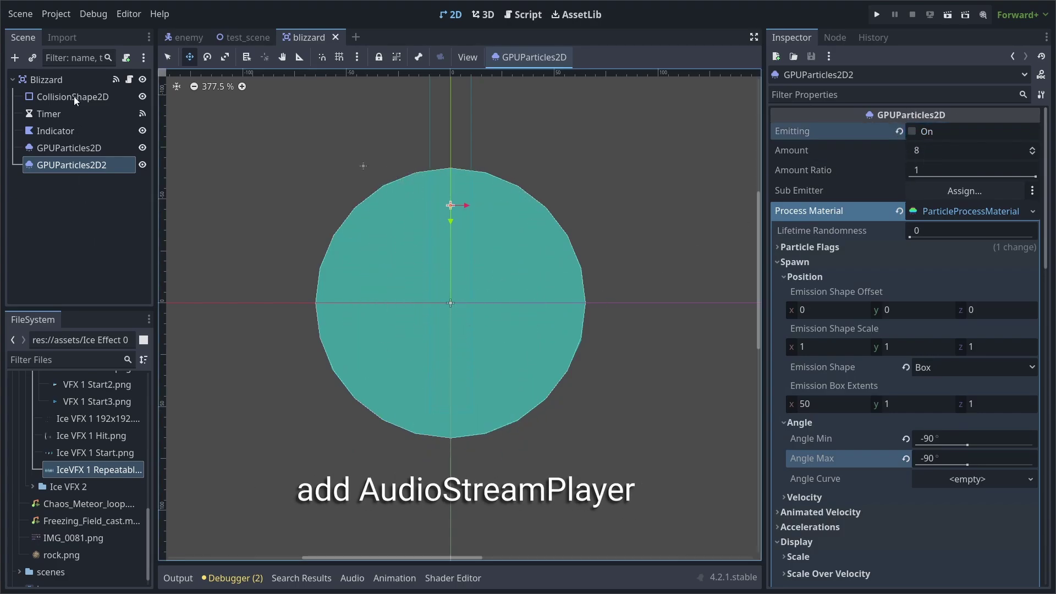
# Add an AudioStreamPlayer child node under Blizzard
pyautogui.click(61, 83)
pyautogui.click(15, 58)
pyautogui.write('a')
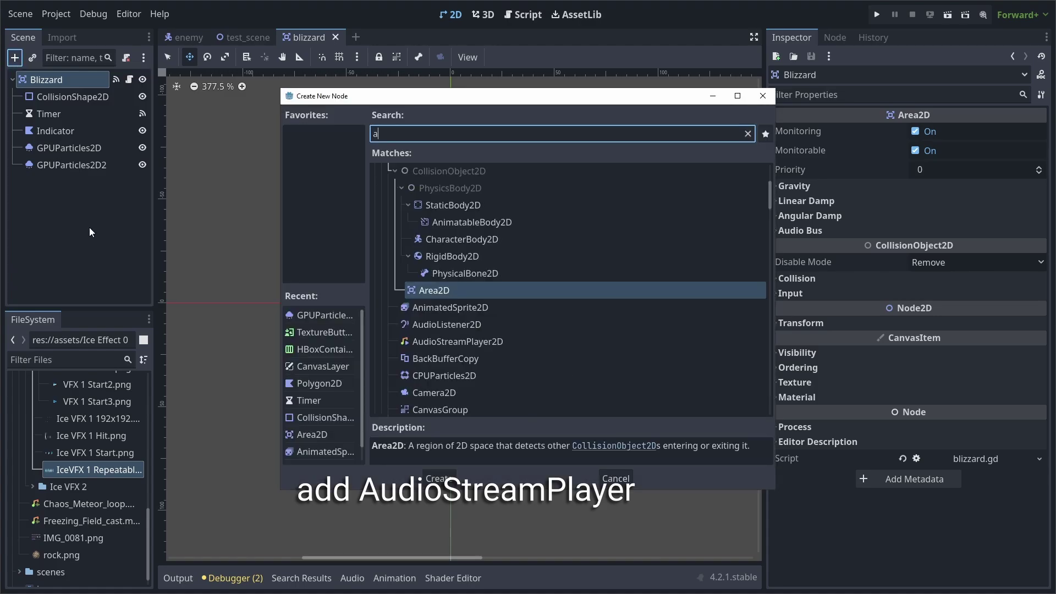
pyautogui.write('udio')
pyautogui.press('Down')
pyautogui.press('Down')
pyautogui.press('Down')
pyautogui.press('Down')
pyautogui.press('Down')
pyautogui.press('Return')
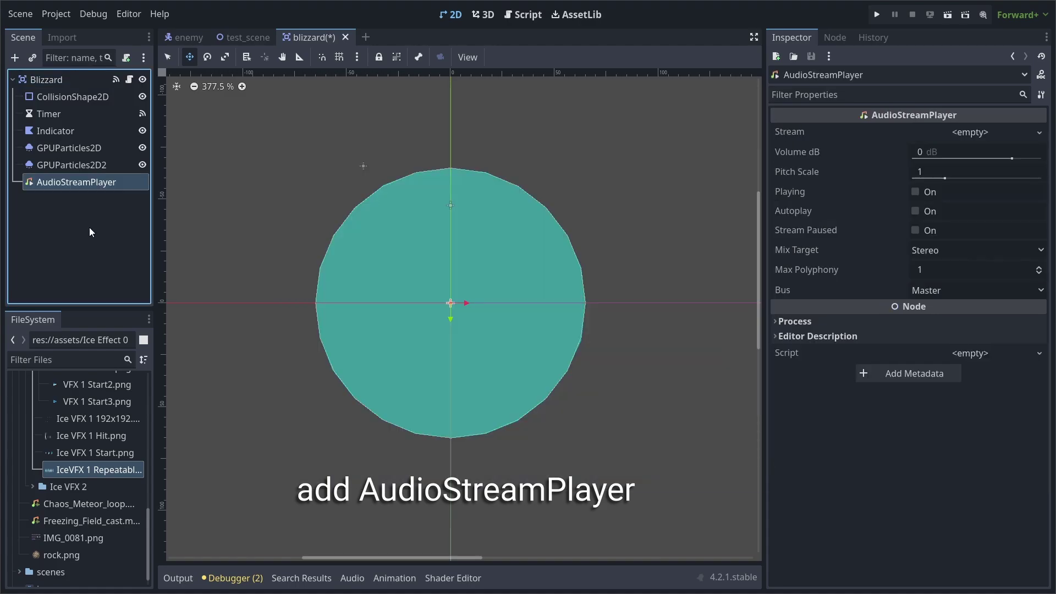
# Load Freezing_Field_cast.mp3 into the player at -20 dB, save, and open blizzard.gd
pyautogui.moveTo(88, 521); pyautogui.dragTo(164, 517)
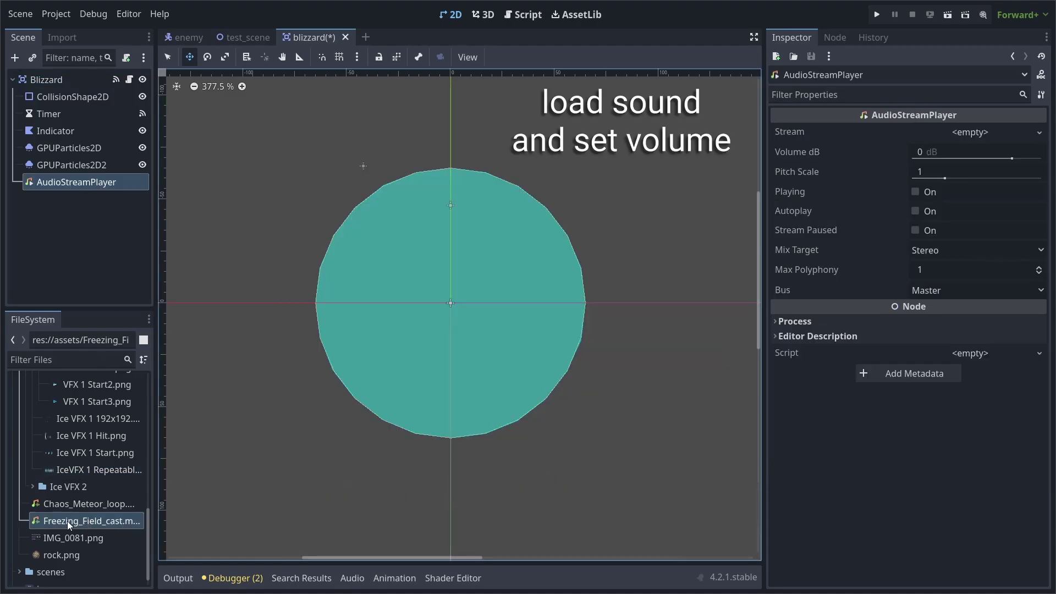
pyautogui.moveTo(899, 153); pyautogui.dragTo(968, 134)
pyautogui.click(931, 171)
pyautogui.write('-20')
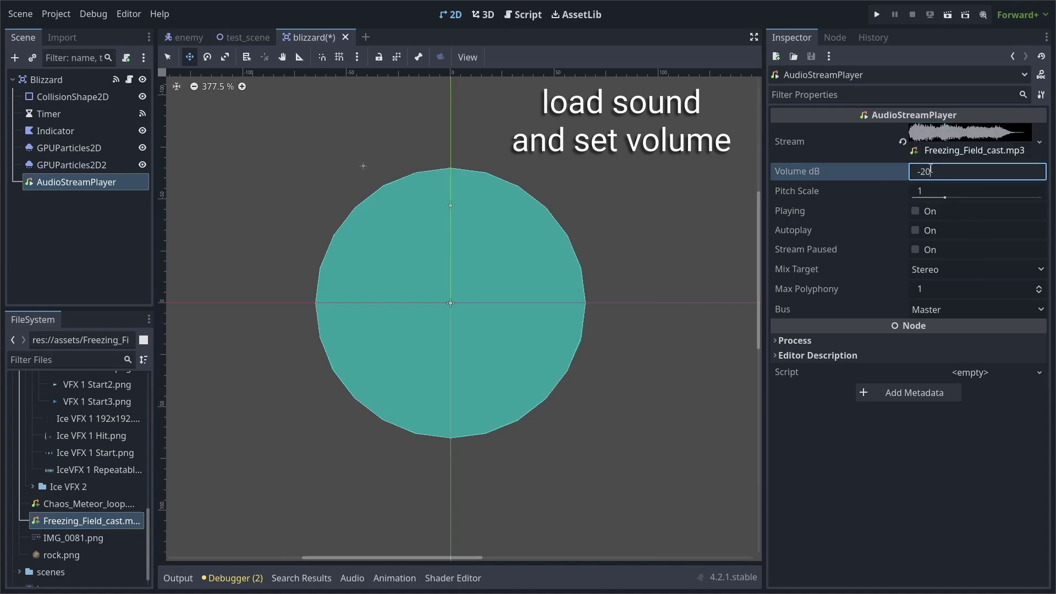
pyautogui.press('Return')
pyautogui.hotkey('ctrl', 's')
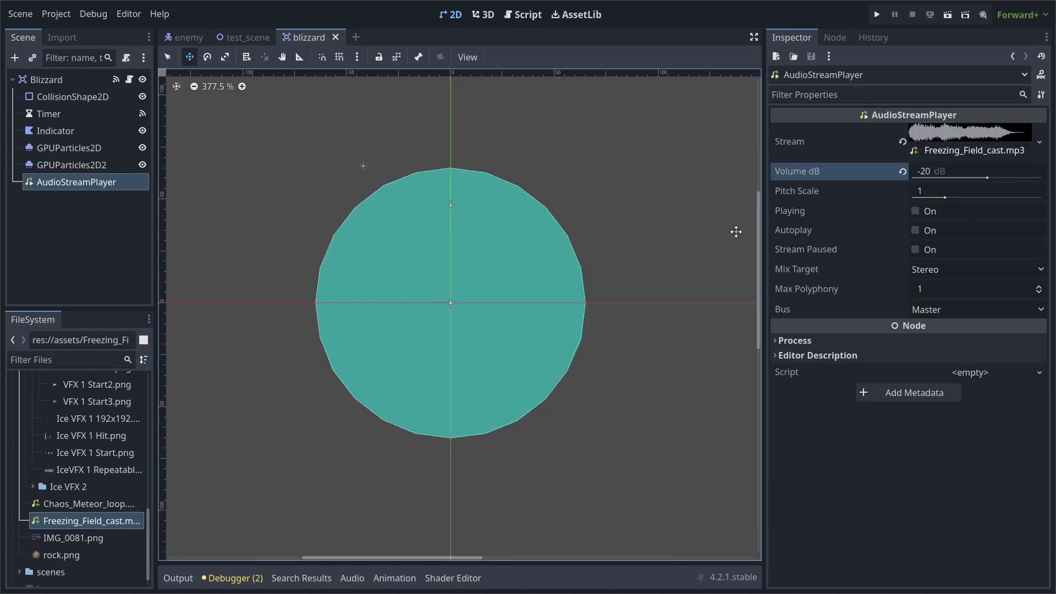
pyautogui.click(130, 80)
# In blizzard.gd's is_placed setter, add lines starting both emitters and playing the audio
pyautogui.click(754, 37)
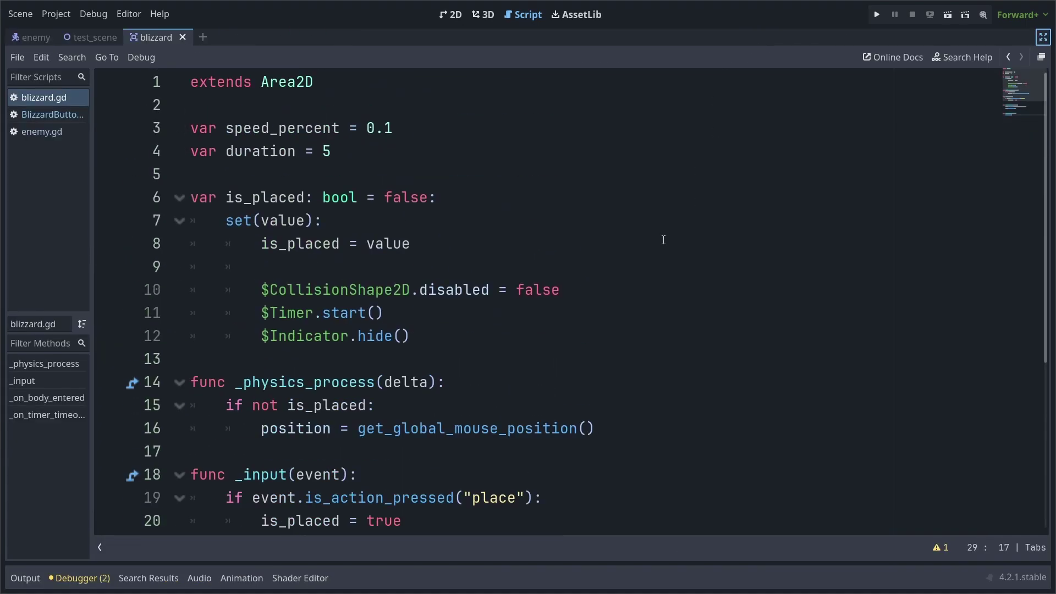
pyautogui.click(481, 334)
pyautogui.press('Return')
pyautogui.hotkey('ctrl', 's')
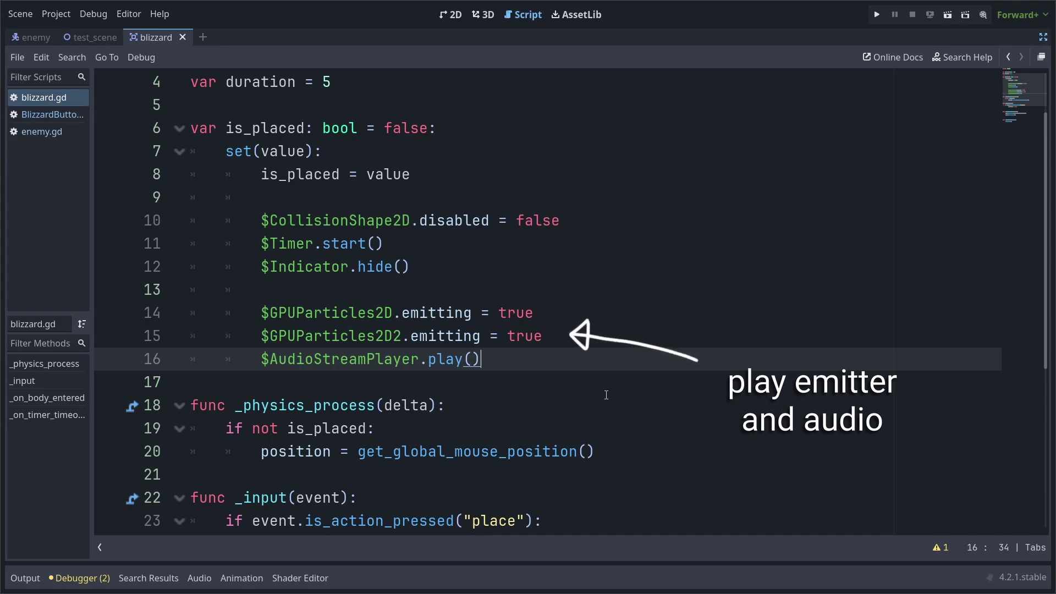
# Run test_scene with F6 and cast the blizzard circle over the two enemies
pyautogui.click(93, 40)
pyautogui.press('F6')
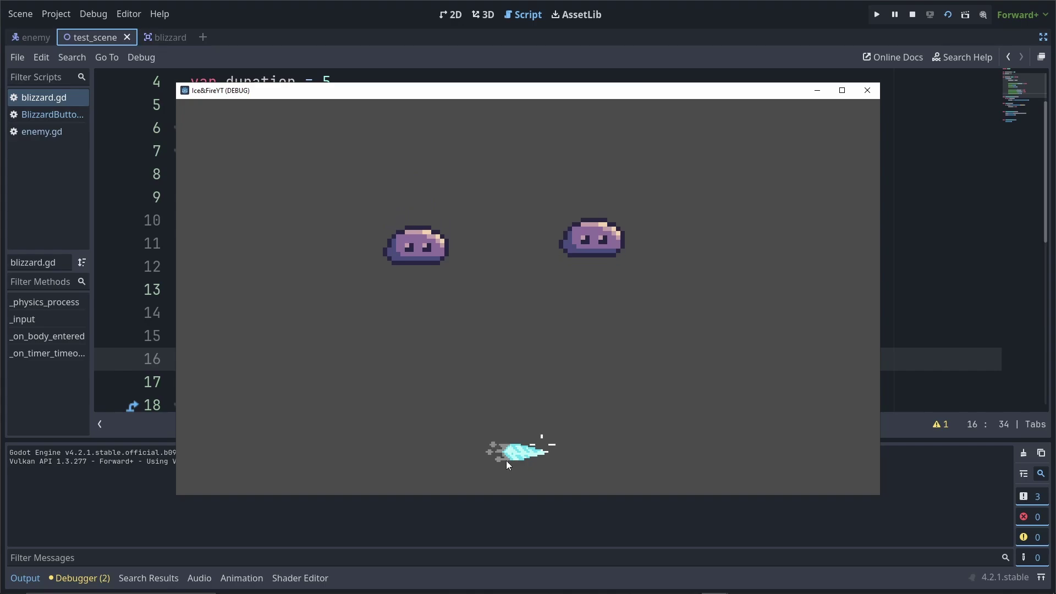
pyautogui.click(491, 401)
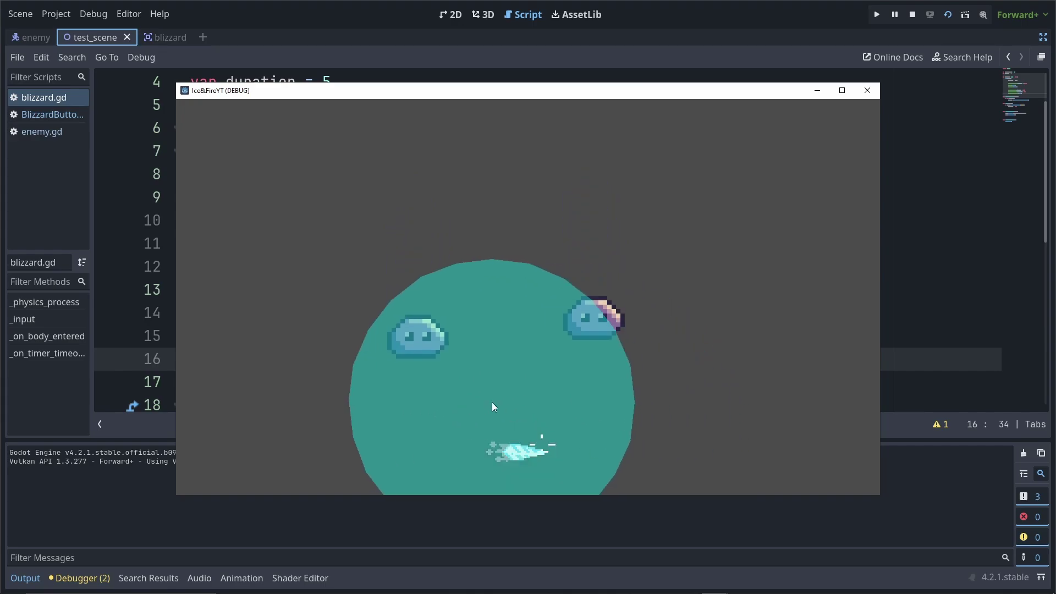
pyautogui.click(502, 286)
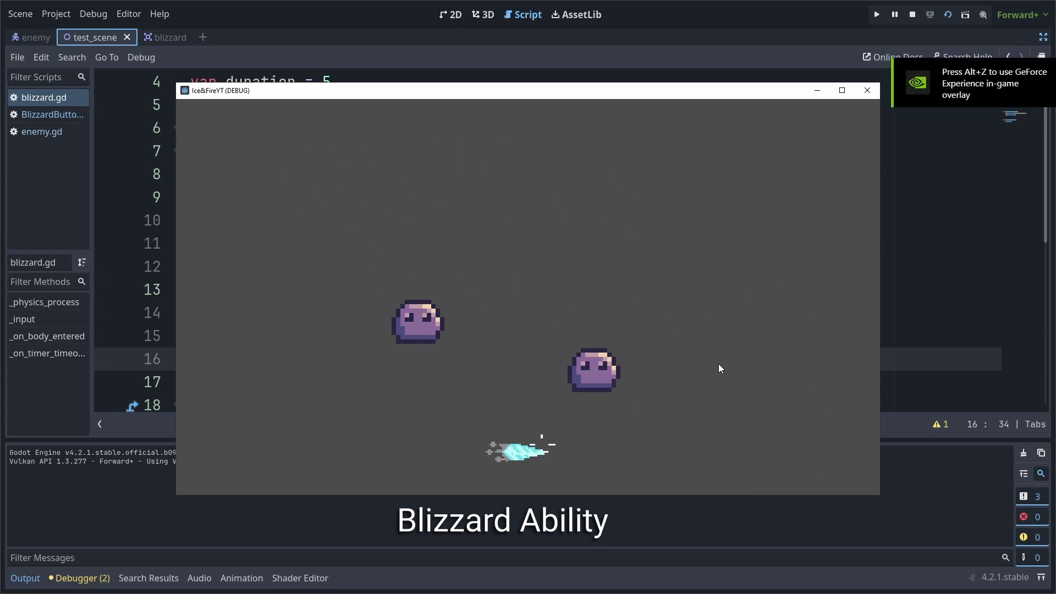
# Close the game window and restore the editor docks beside a wider code area
pyautogui.click(867, 91)
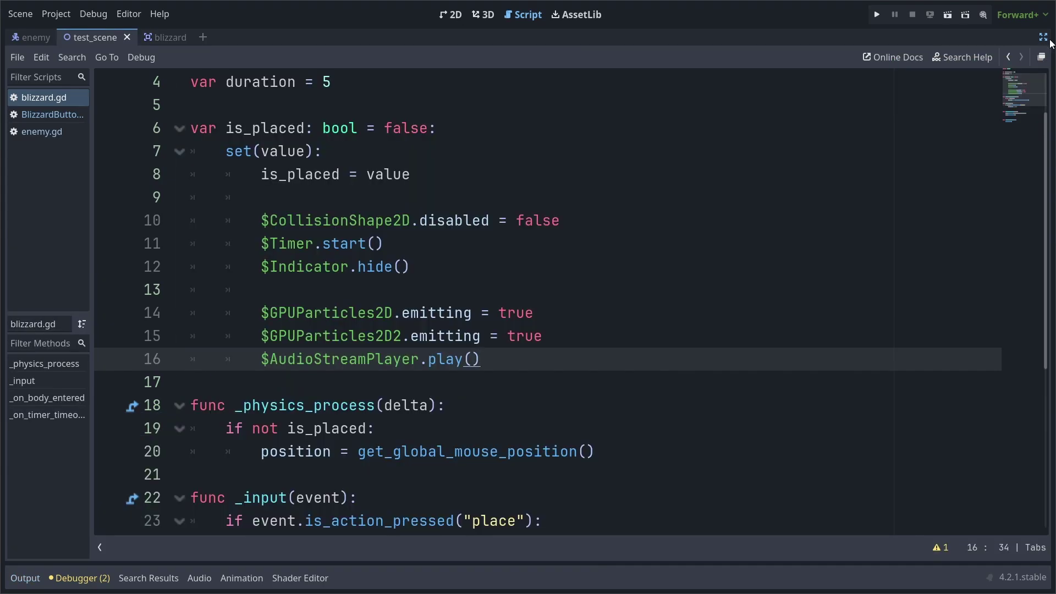
pyautogui.click(1044, 38)
pyautogui.moveTo(765, 279); pyautogui.dragTo(879, 284)
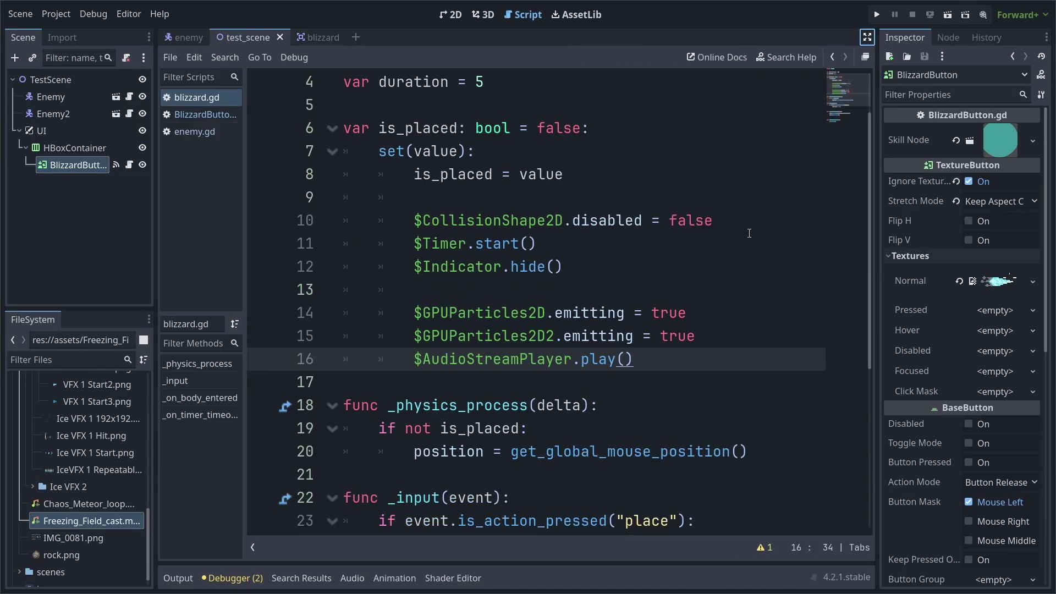
# Create and save a new 2D scene with its root named ChaosMeteor
pyautogui.click(356, 36)
pyautogui.click(55, 96)
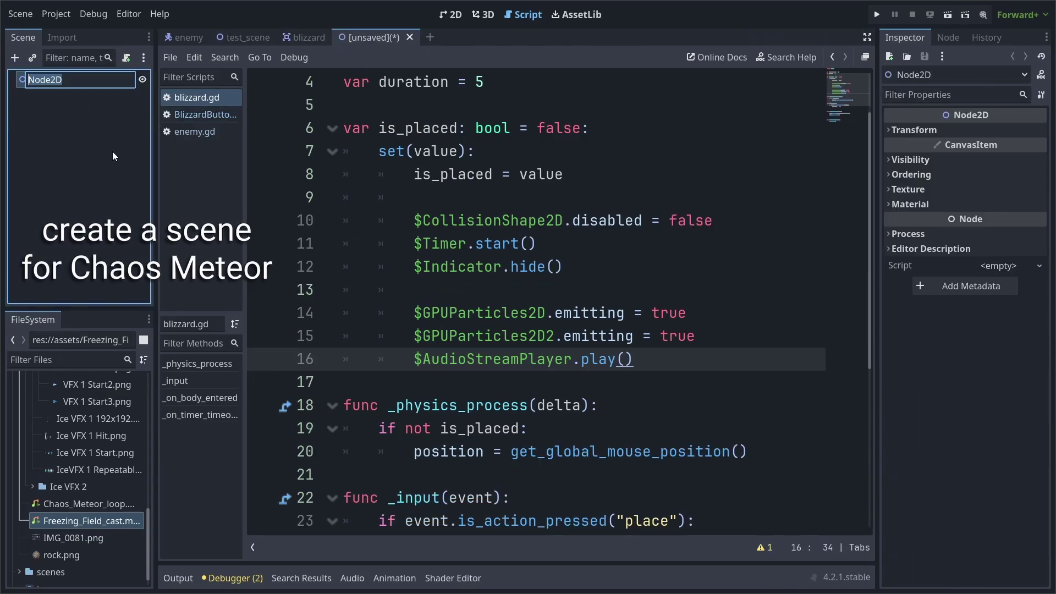
pyautogui.write('ChaosMet')
pyautogui.write('eor')
pyautogui.press('Return')
pyautogui.hotkey('ctrl', 'F1')
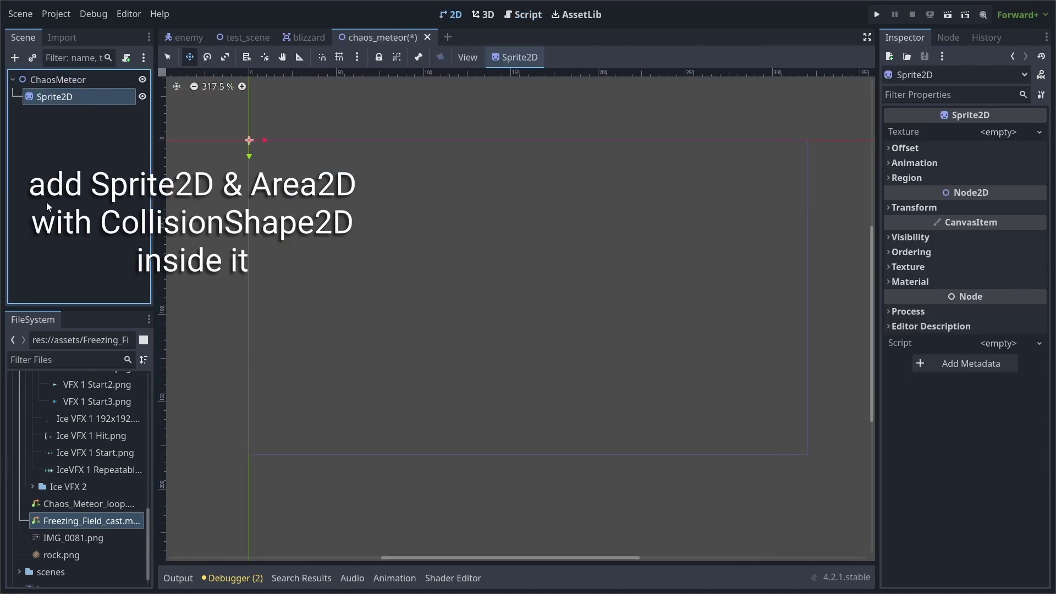
# Add an Area2D holding a CollisionShape2D, plus a Polygon2D, under ChaosMeteor
pyautogui.click(48, 81)
pyautogui.hotkey('ctrl', 'a')
pyautogui.write('area')
pyautogui.press('Return')
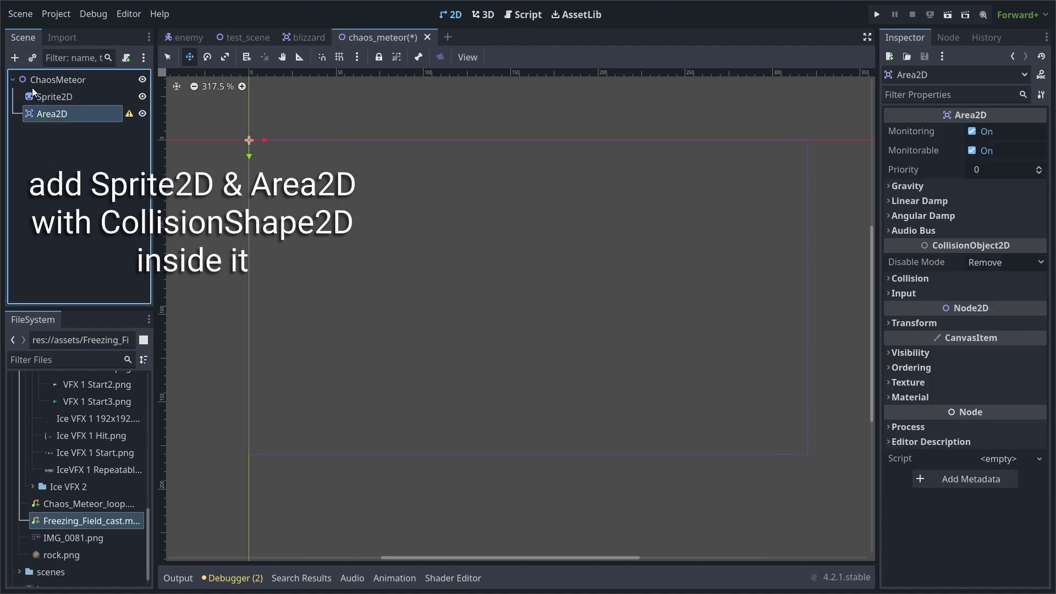
pyautogui.hotkey('ctrl', 'a')
pyautogui.write('coll')
pyautogui.press('Return')
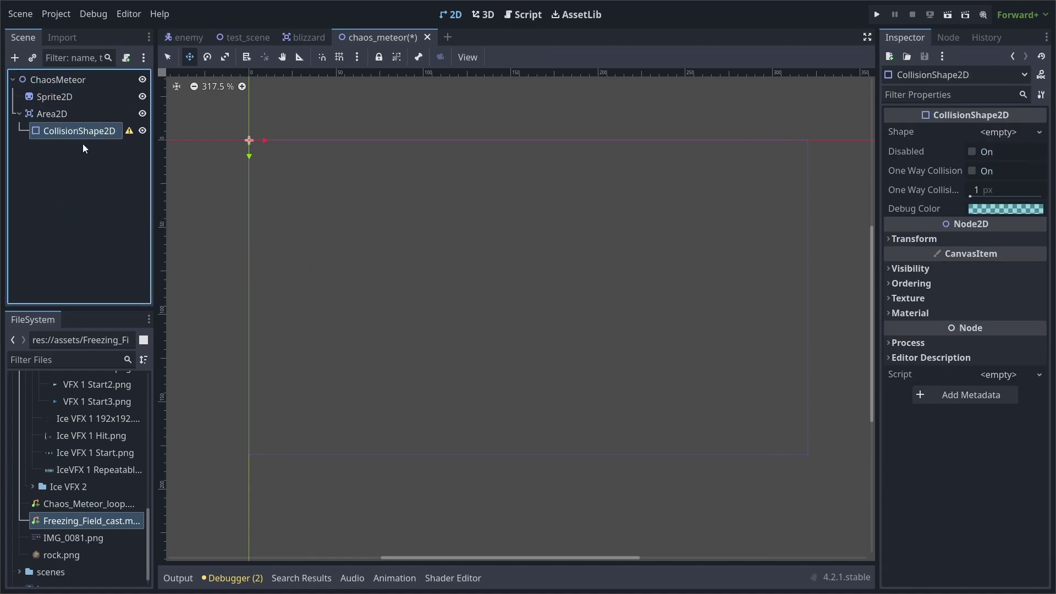
pyautogui.click(34, 76)
pyautogui.hotkey('ctrl', 'a')
pyautogui.write('p')
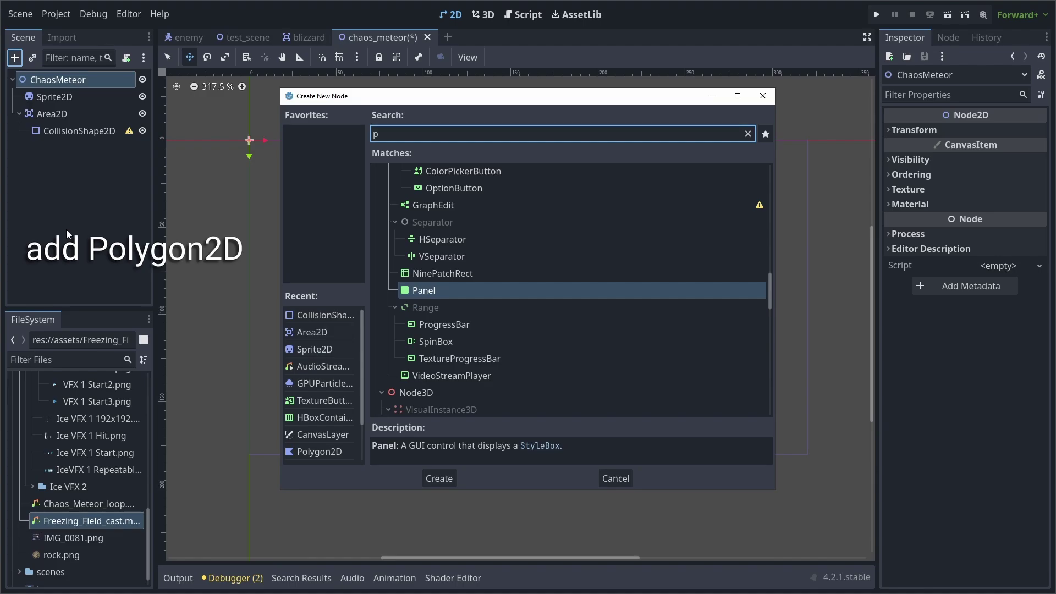
pyautogui.write('oly')
pyautogui.press('Return')
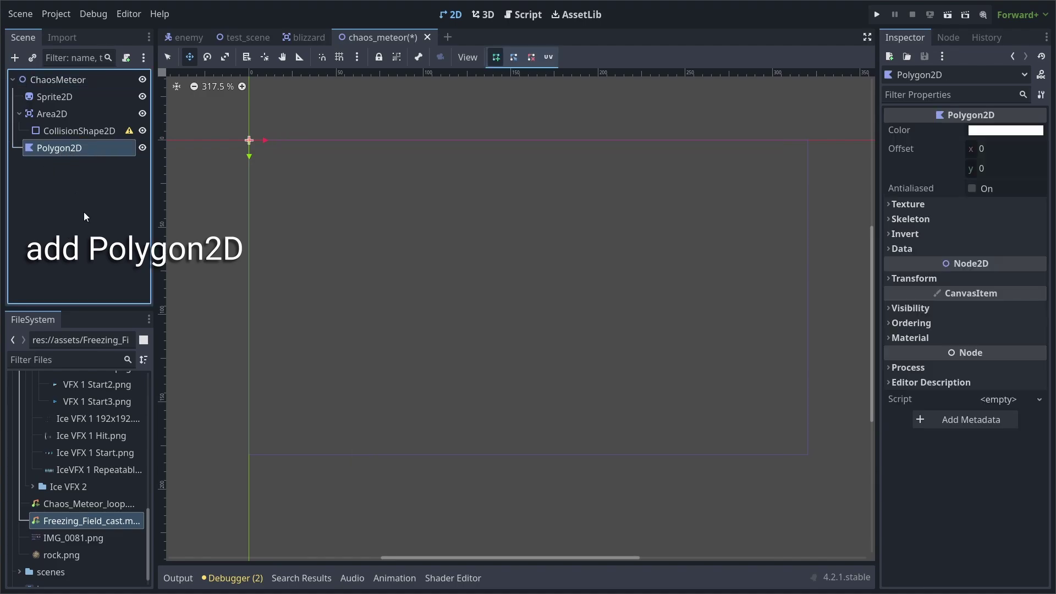
# Rename the Sprite2D to Rock and the Polygon2D to Indicator
pyautogui.doubleClick(54, 97)
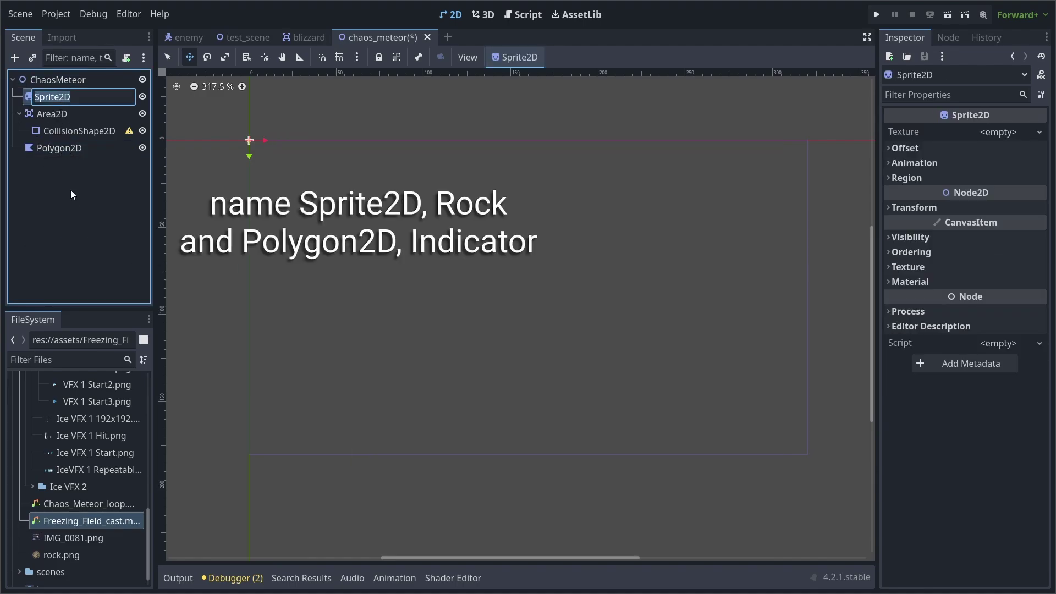
pyautogui.write('Rock')
pyautogui.press('Return')
pyautogui.click(60, 147)
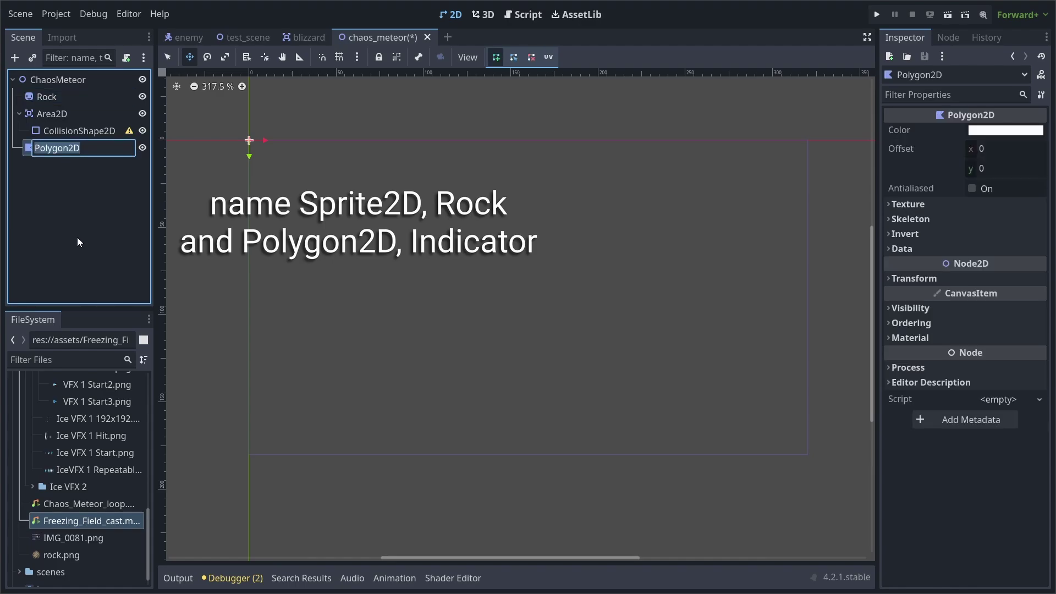
pyautogui.press('F2')
pyautogui.write('Indicator')
pyautogui.press('Return')
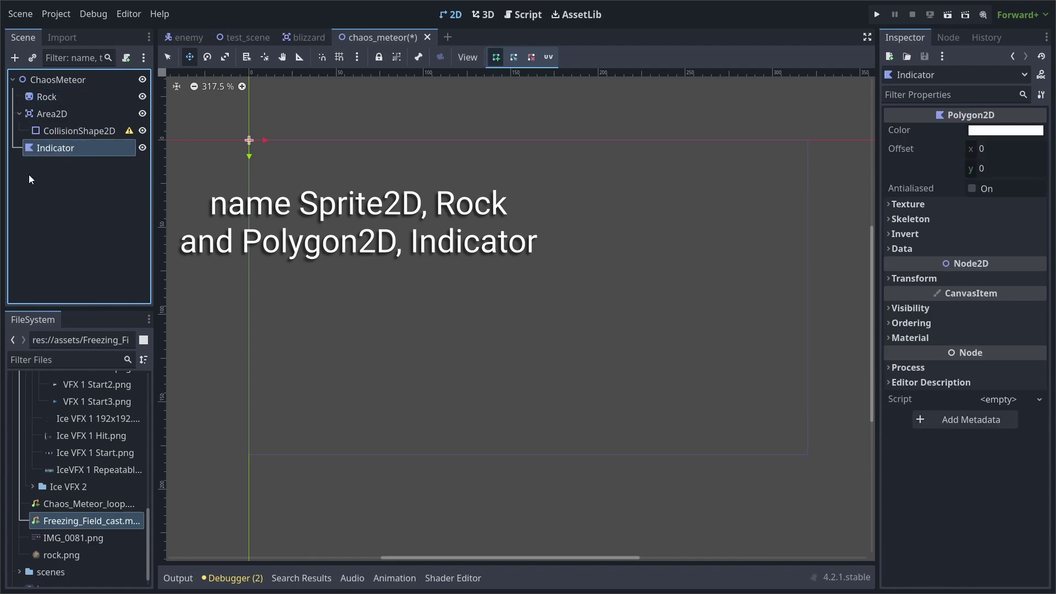
pyautogui.click(46, 97)
# Give Rock the rock.png texture and a 0.125 scale
pyautogui.scroll(-1, 83, 479)
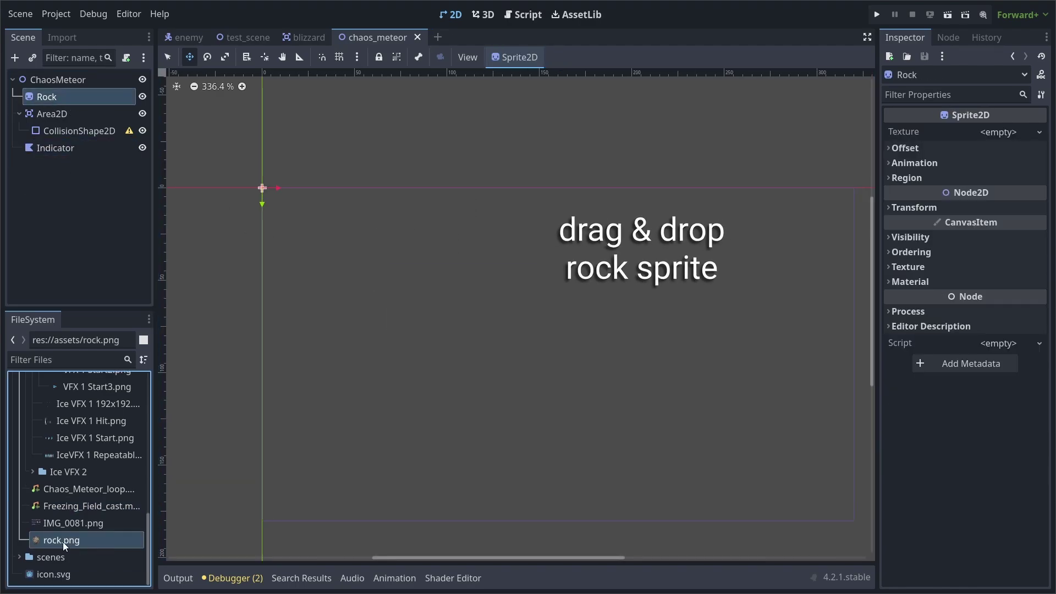
pyautogui.moveTo(62, 541)
pyautogui.mouseDown()
pyautogui.moveTo(954, 110)
pyautogui.moveTo(999, 132)
pyautogui.mouseUp()
pyautogui.click(913, 224)
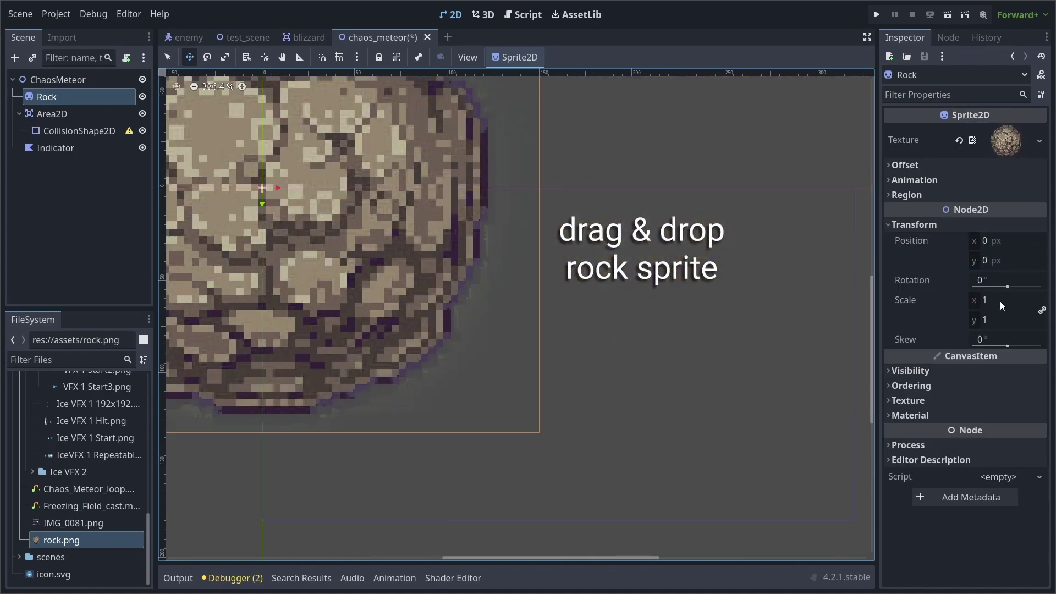
pyautogui.click(1000, 299)
pyautogui.write('0.125')
pyautogui.press('Return')
# Set the CollisionShape2D's shape to a new 20×20 RectangleShape2D
pyautogui.scroll(3, 250, 334)
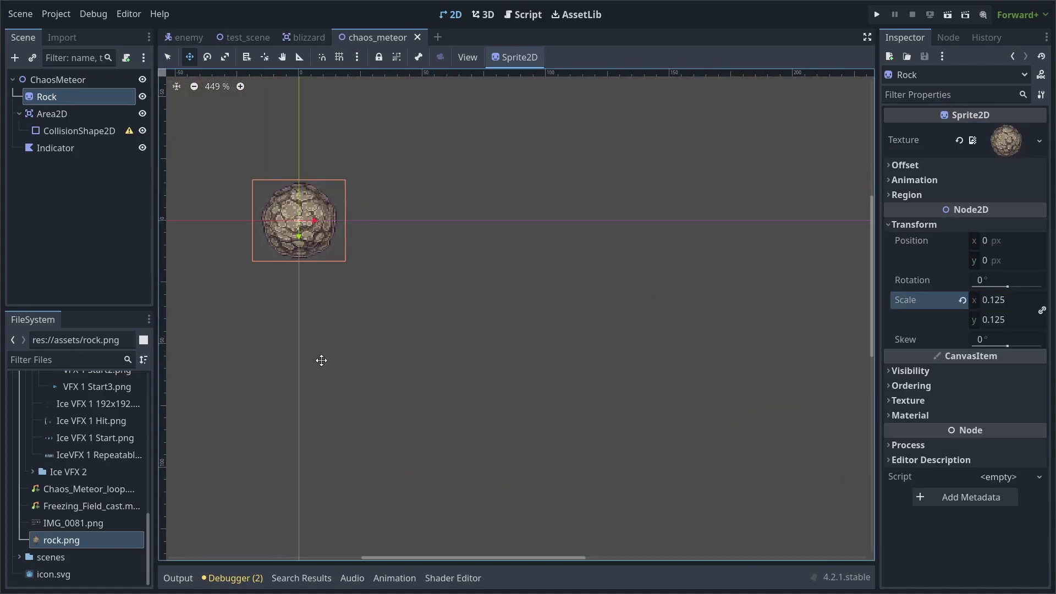
pyautogui.click(72, 131)
pyautogui.click(987, 137)
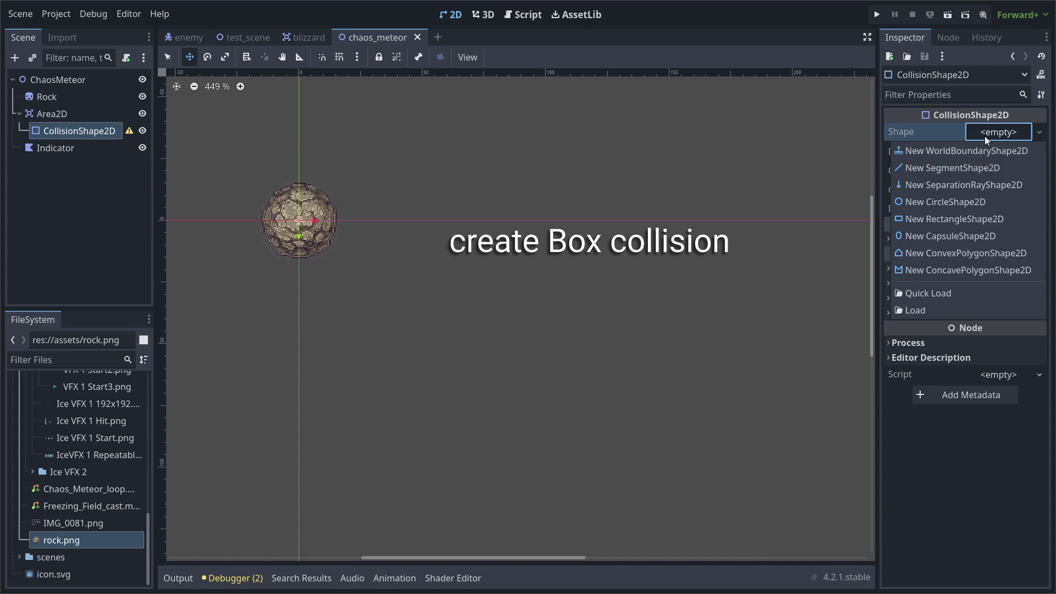
pyautogui.click(948, 219)
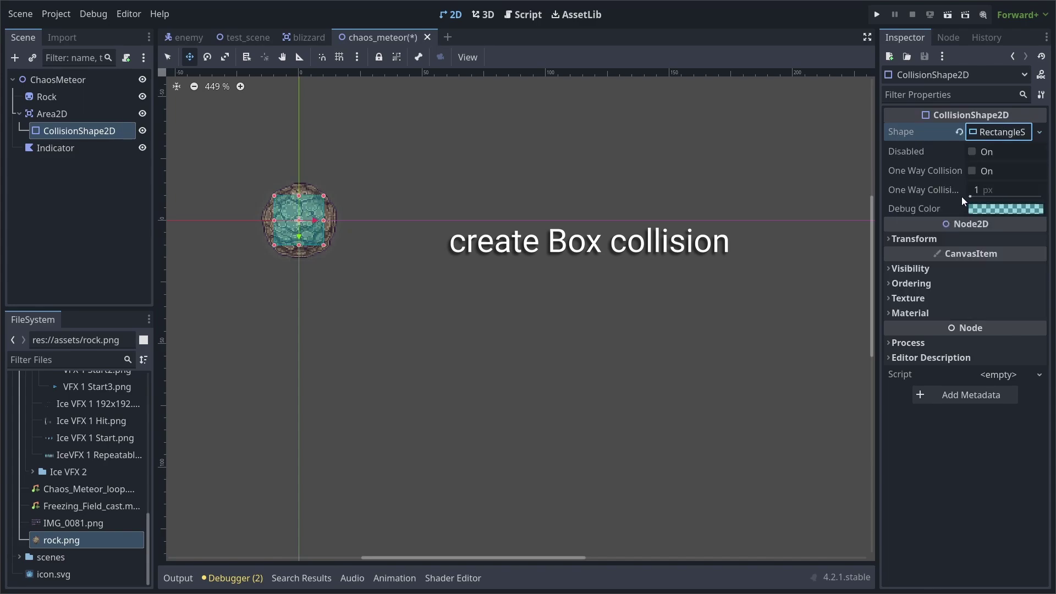
pyautogui.click(1001, 133)
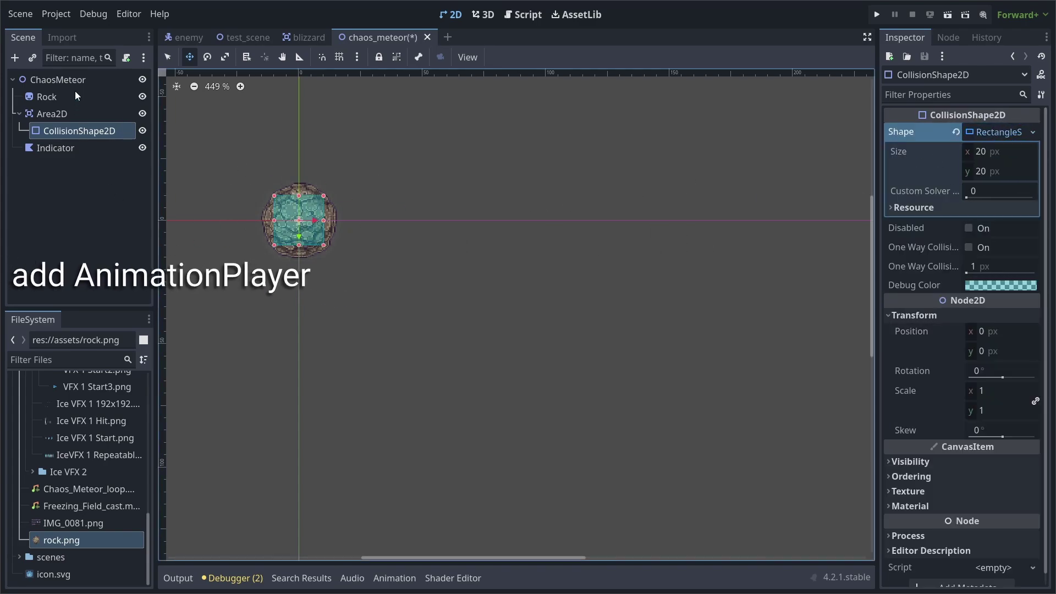
pyautogui.click(47, 79)
pyautogui.hotkey('ctrl', 'a')
# Add an AnimationPlayer with a new animation named 'roll', 5 seconds long
pyautogui.write('animation')
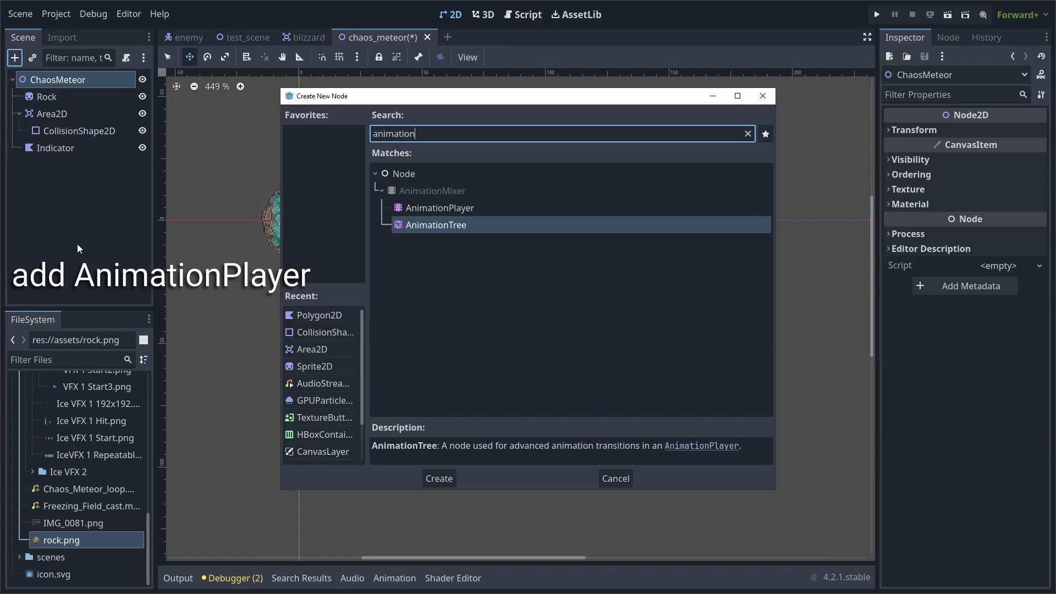
pyautogui.press('Up')
pyautogui.press('Return')
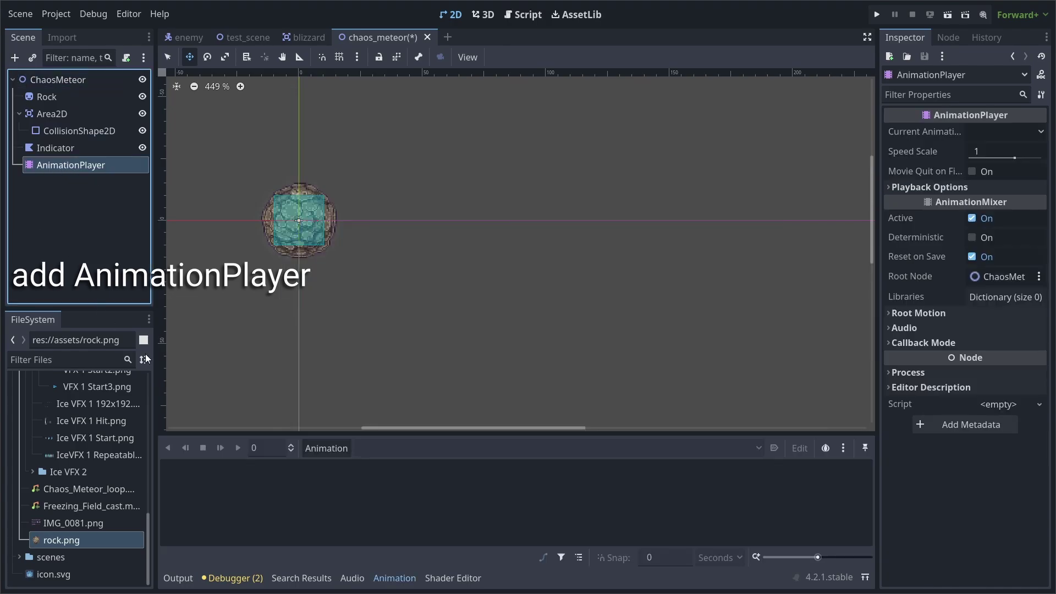
pyautogui.click(333, 449)
pyautogui.click(354, 463)
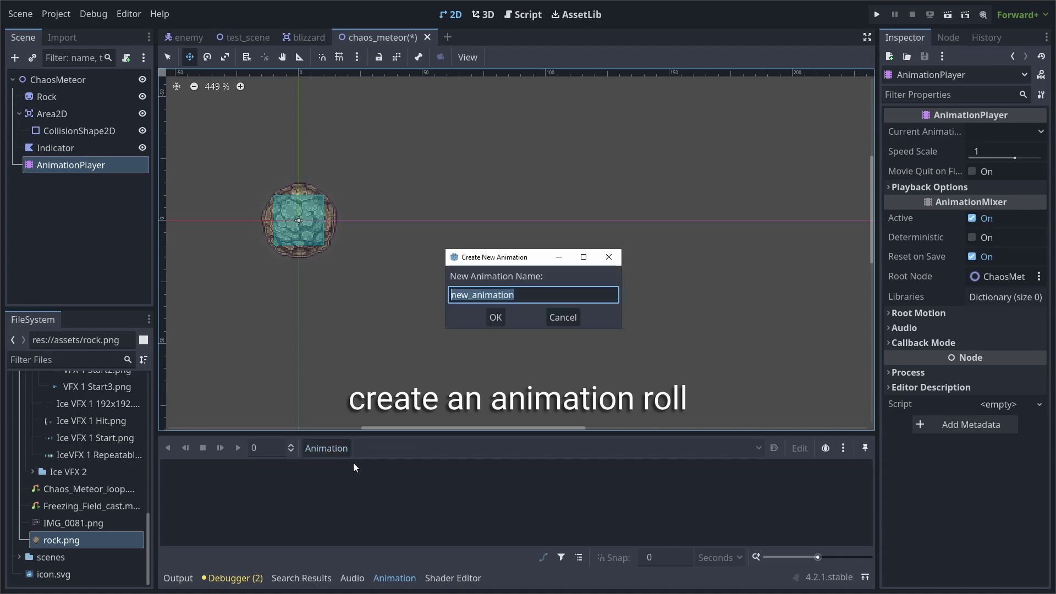
pyautogui.write('roll')
pyautogui.press('Return')
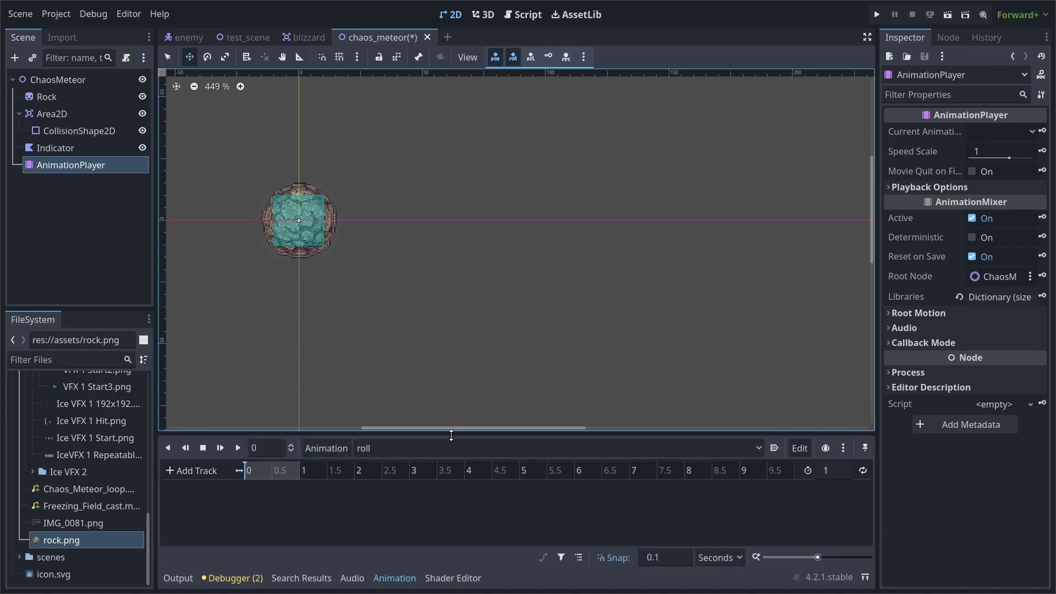
pyautogui.moveTo(451, 435); pyautogui.dragTo(363, 300)
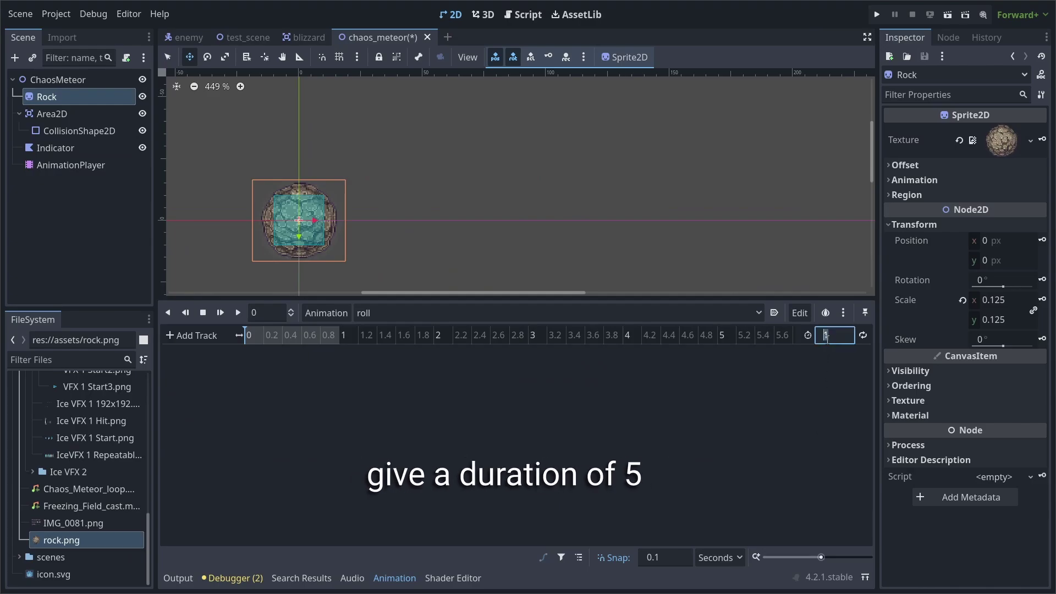
pyautogui.write('5')
pyautogui.press('Return')
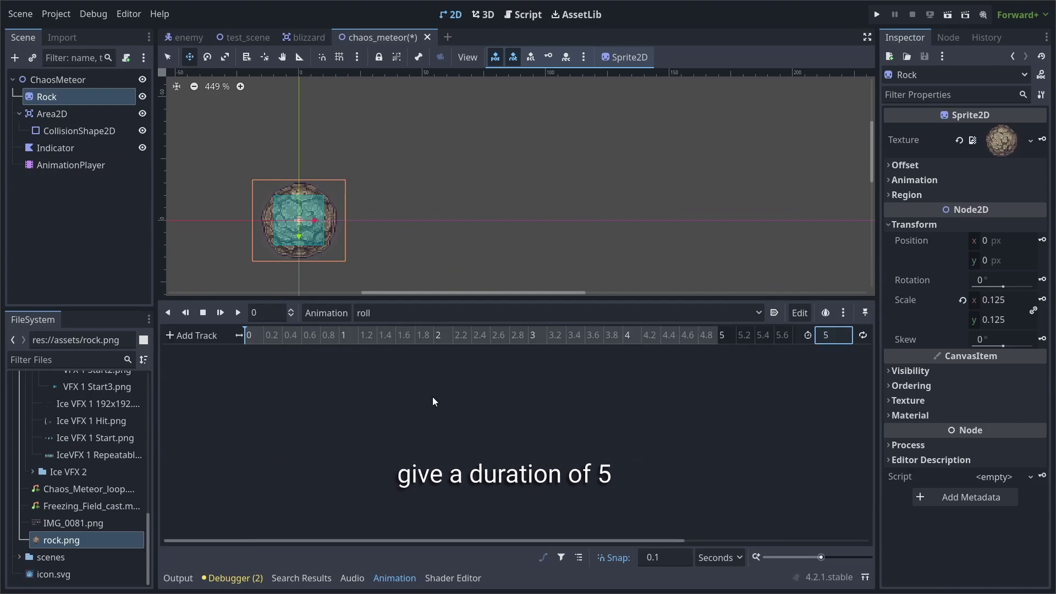
# Key Rock's position at 0 s and slide it right to about x 135 at 4 s
pyautogui.click(1042, 241)
pyautogui.click(482, 330)
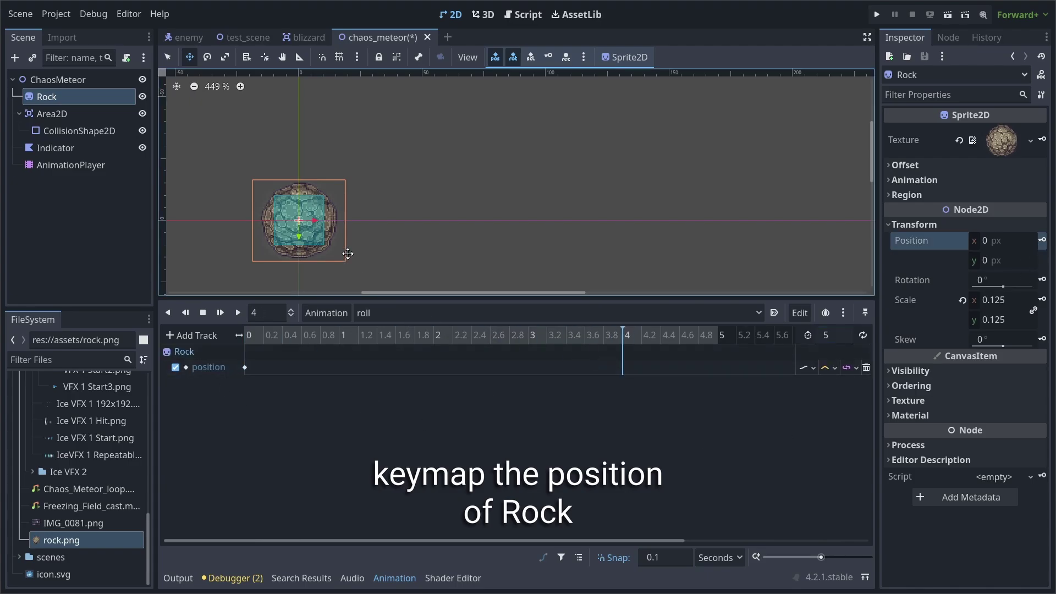
pyautogui.moveTo(302, 223); pyautogui.dragTo(636, 222)
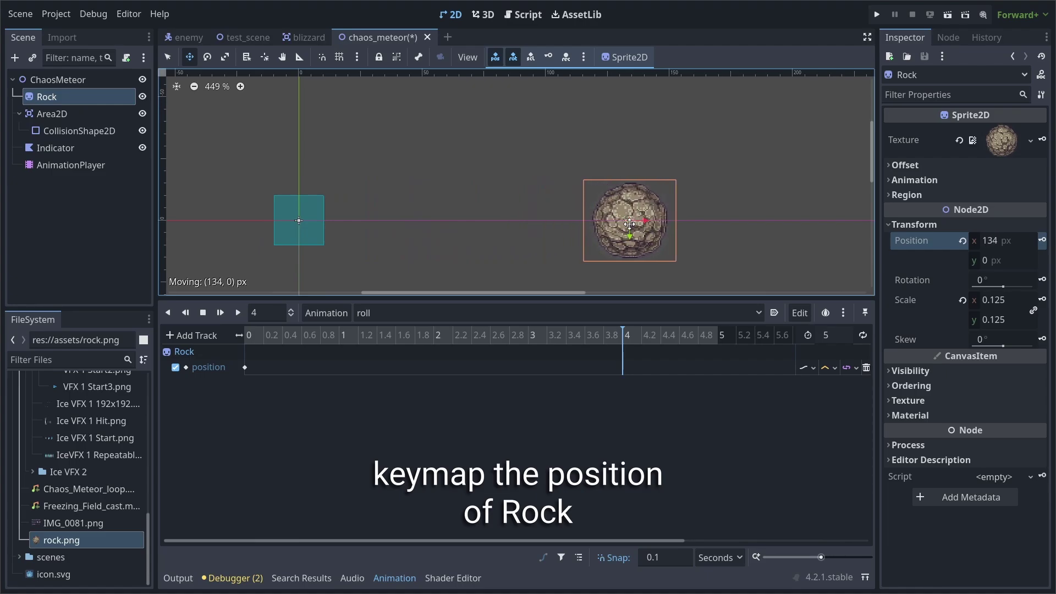
pyautogui.click(256, 361)
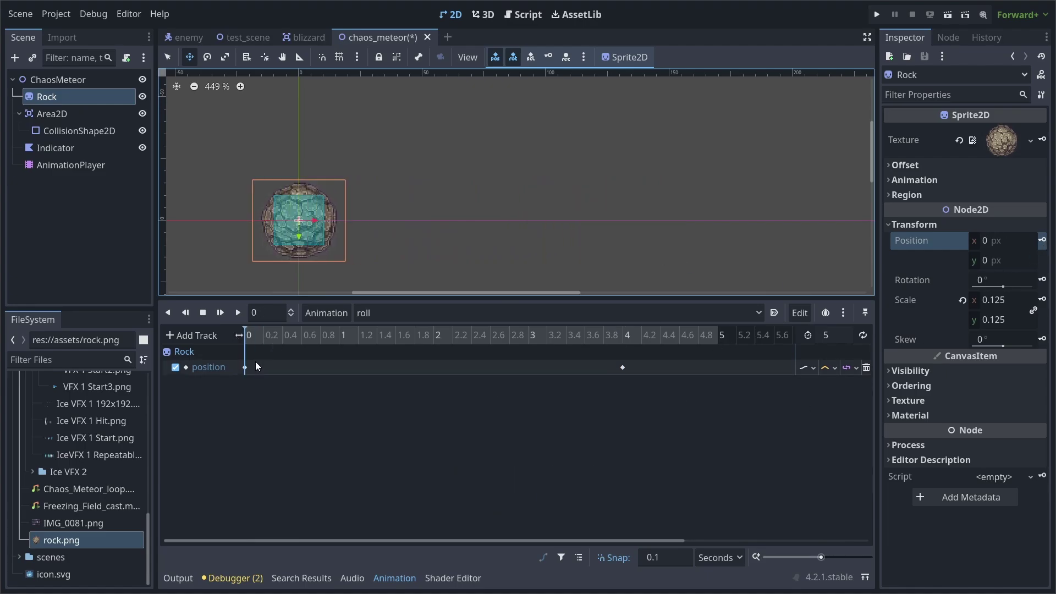
pyautogui.click(238, 313)
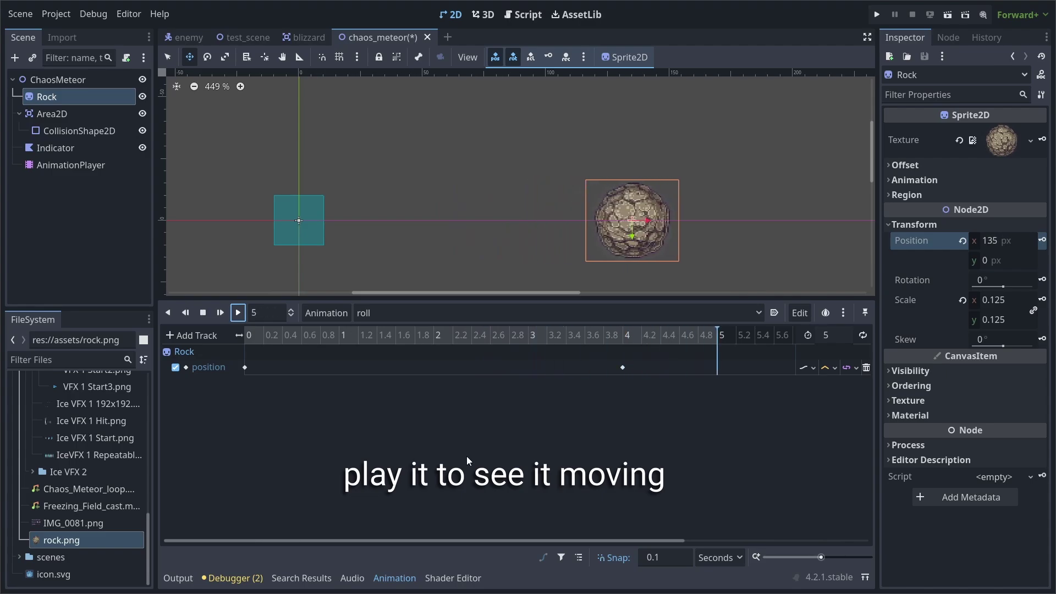
pyautogui.moveTo(288, 333); pyautogui.dragTo(234, 331)
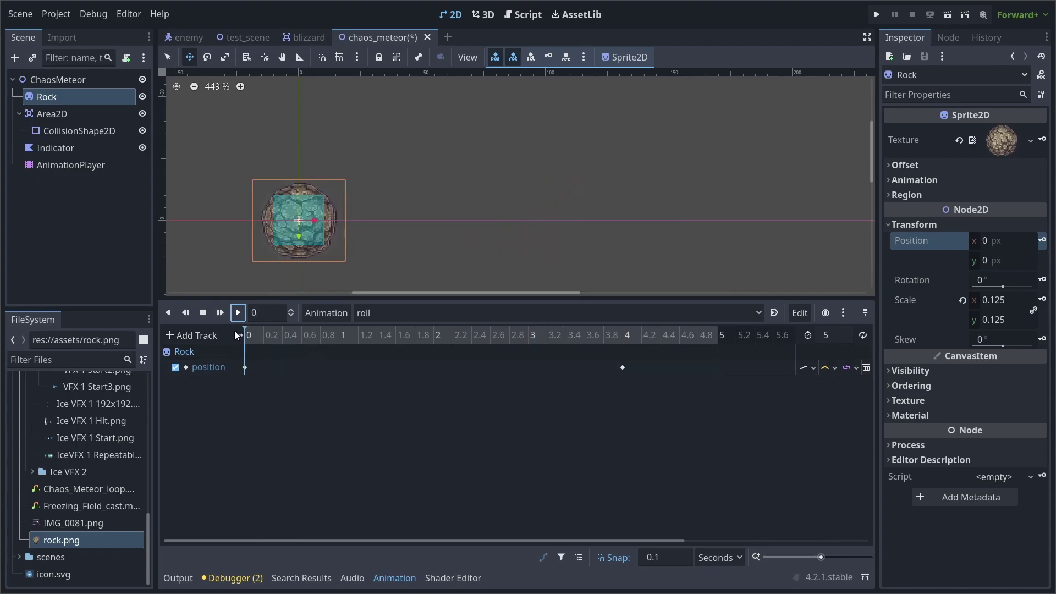
# Key the collision shape's size and position at 0 s, then stretch it over the rock at 4 s
pyautogui.click(88, 130)
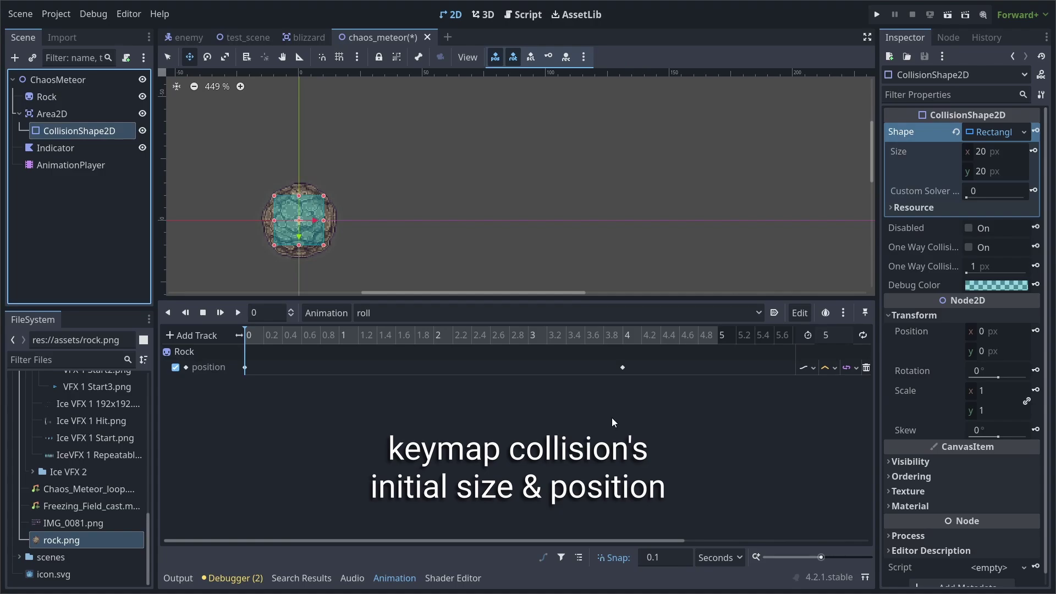
pyautogui.click(1034, 151)
pyautogui.click(481, 330)
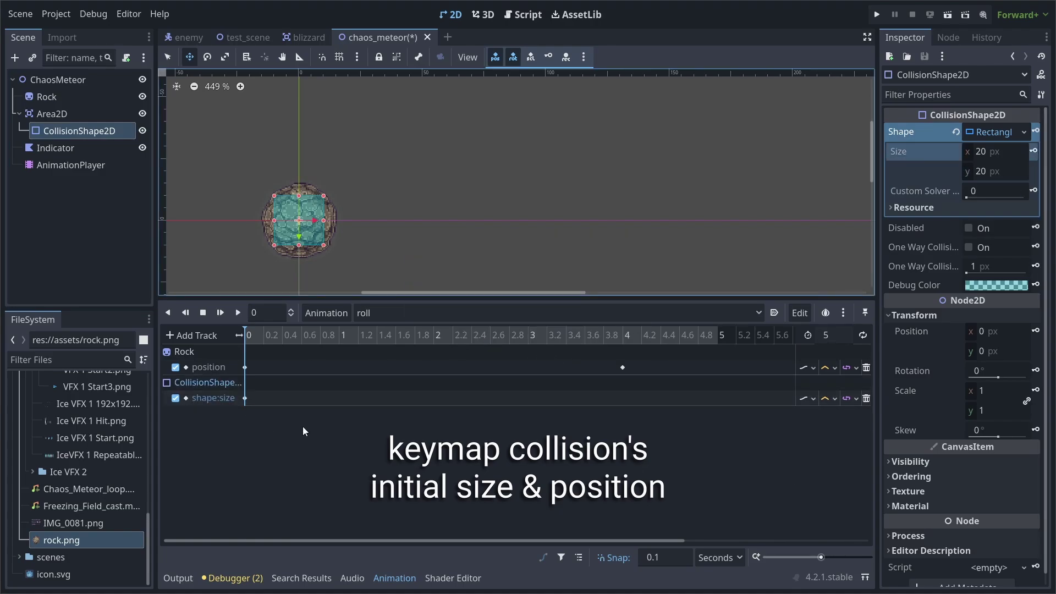
pyautogui.click(1035, 330)
pyautogui.click(481, 331)
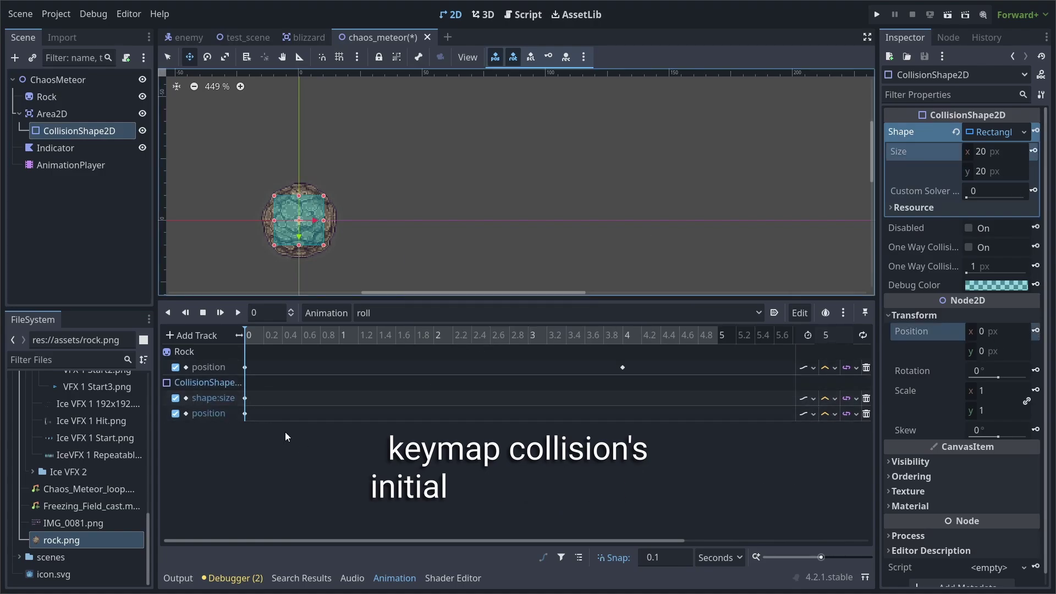
pyautogui.moveTo(263, 334); pyautogui.dragTo(623, 365)
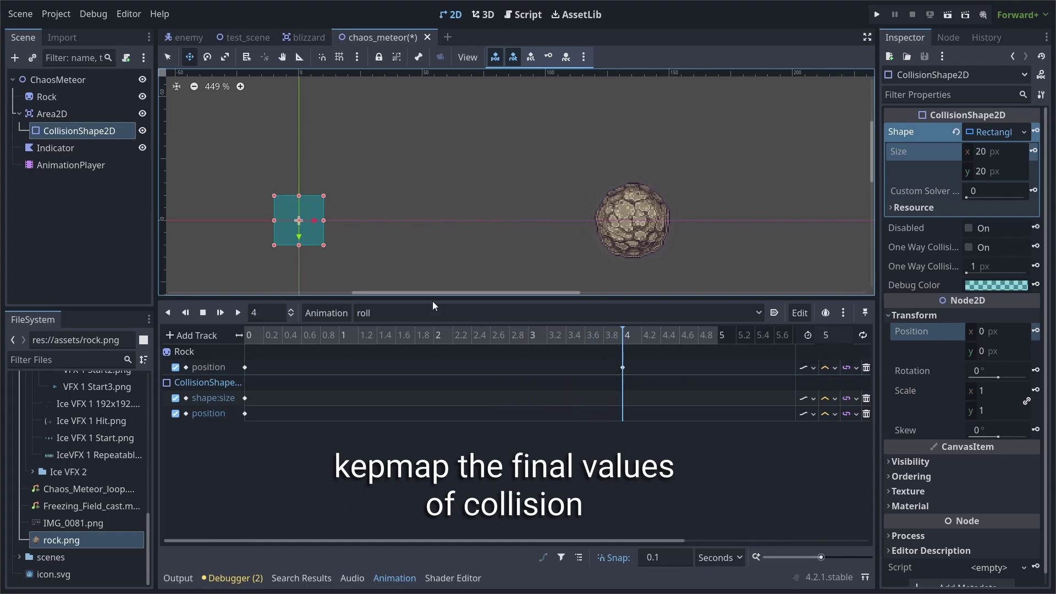
pyautogui.press('q')
pyautogui.moveTo(323, 220); pyautogui.dragTo(651, 226)
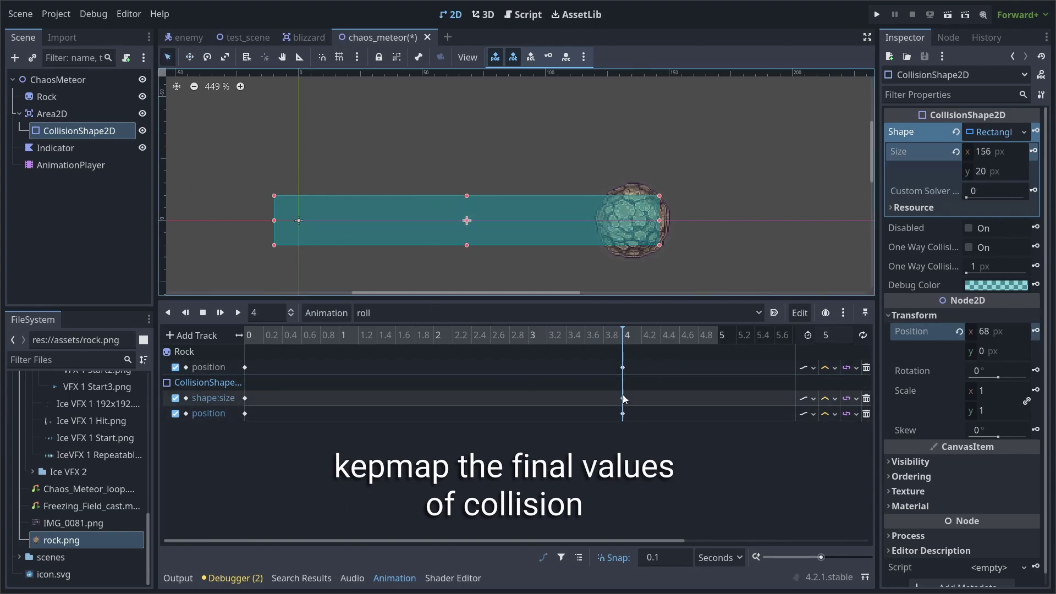
pyautogui.moveTo(622, 335); pyautogui.dragTo(240, 327)
pyautogui.click(238, 312)
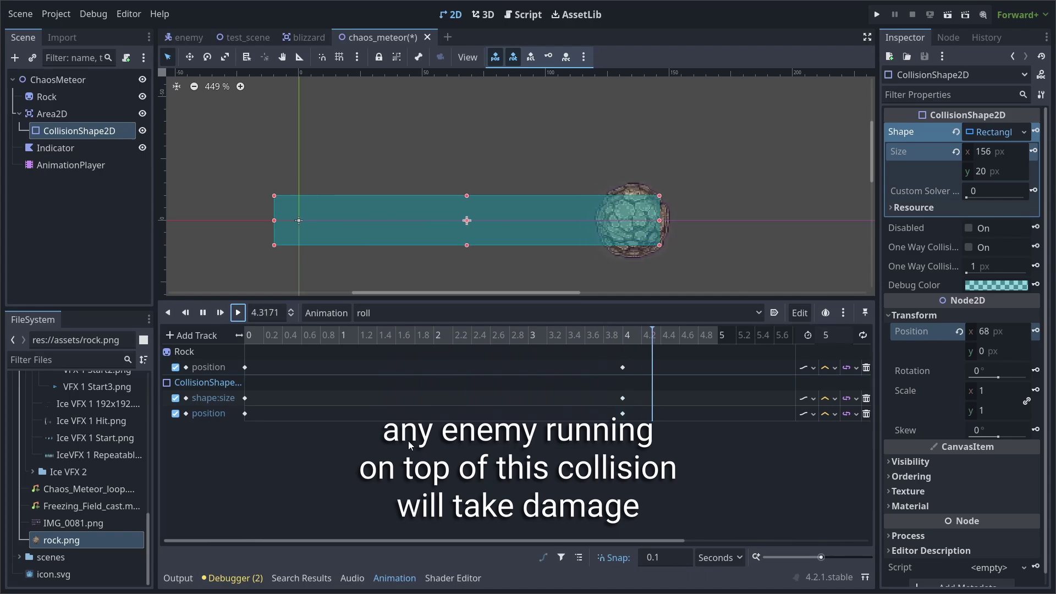
# Duplicate the 4 s collision keys to 4.8 s and the starting keys to 5 s, then save
pyautogui.moveTo(583, 432); pyautogui.dragTo(639, 388)
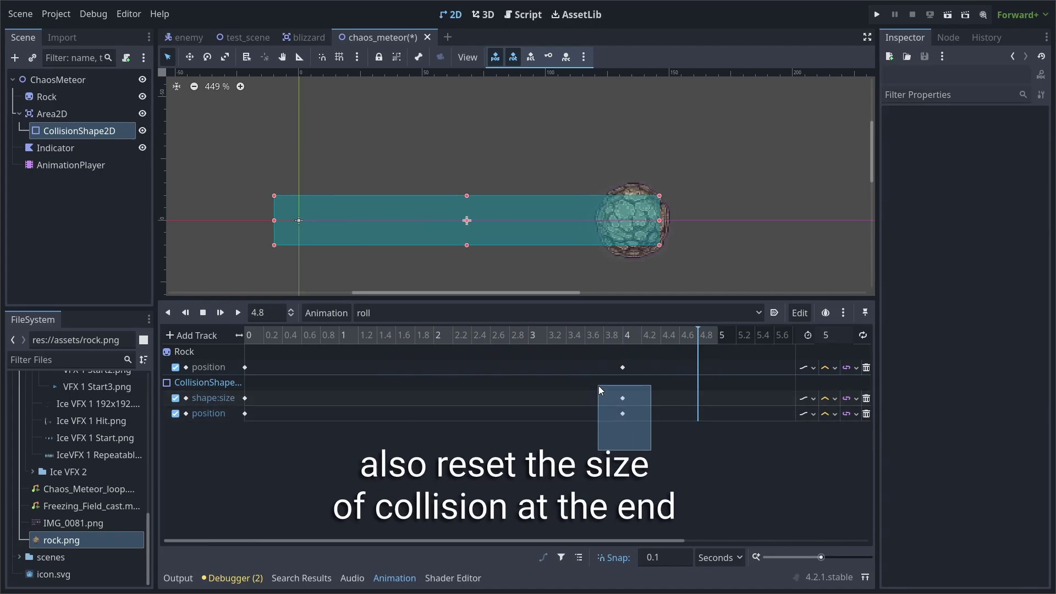
pyautogui.rightClick(623, 400)
pyautogui.click(663, 430)
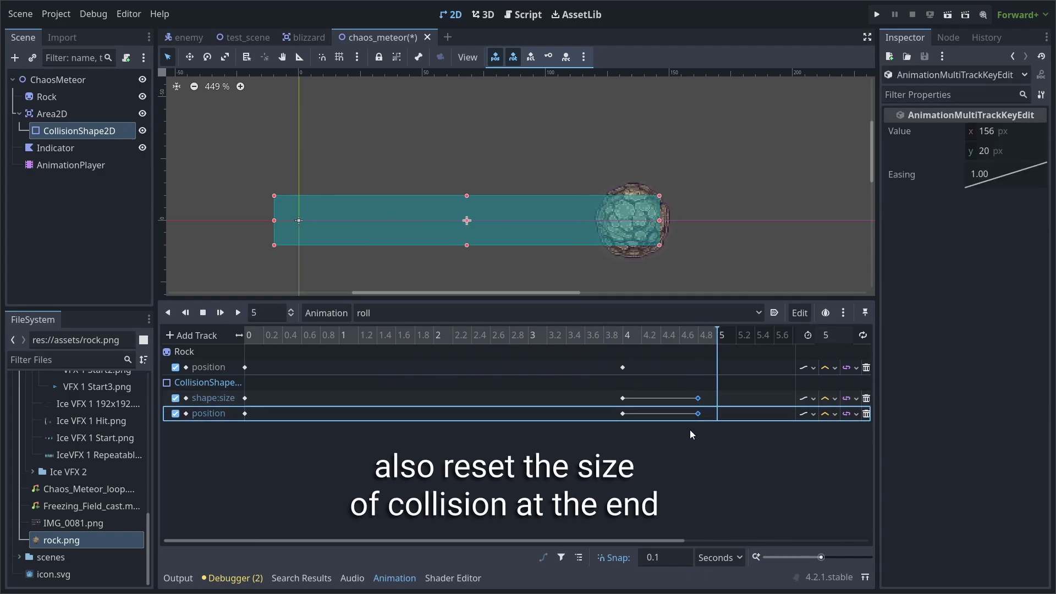
pyautogui.click(275, 437)
pyautogui.moveTo(275, 438); pyautogui.dragTo(237, 394)
pyautogui.rightClick(249, 401)
pyautogui.click(297, 432)
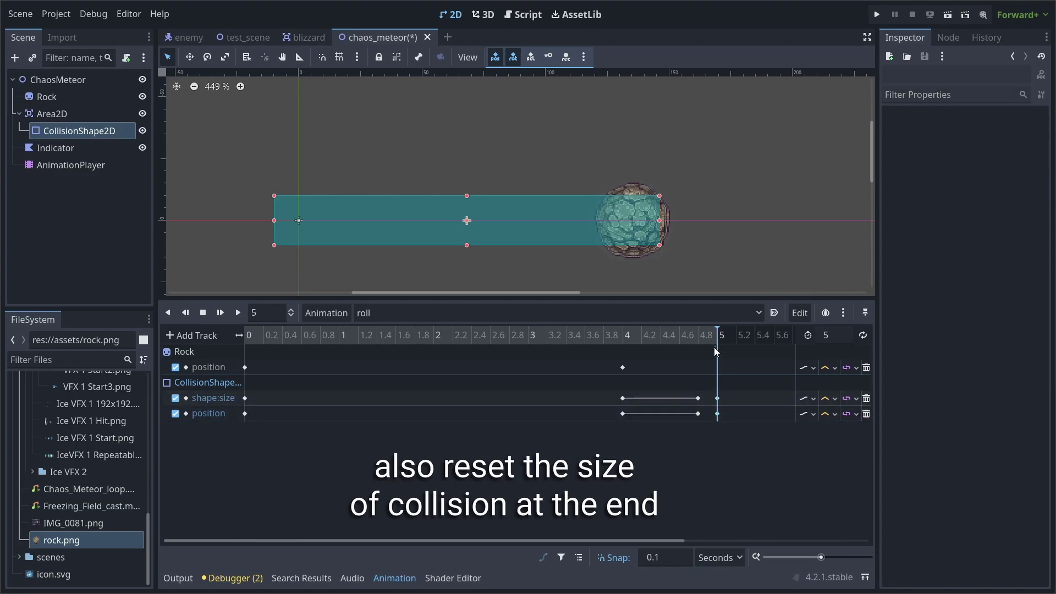
pyautogui.click(688, 413)
pyautogui.press('d')
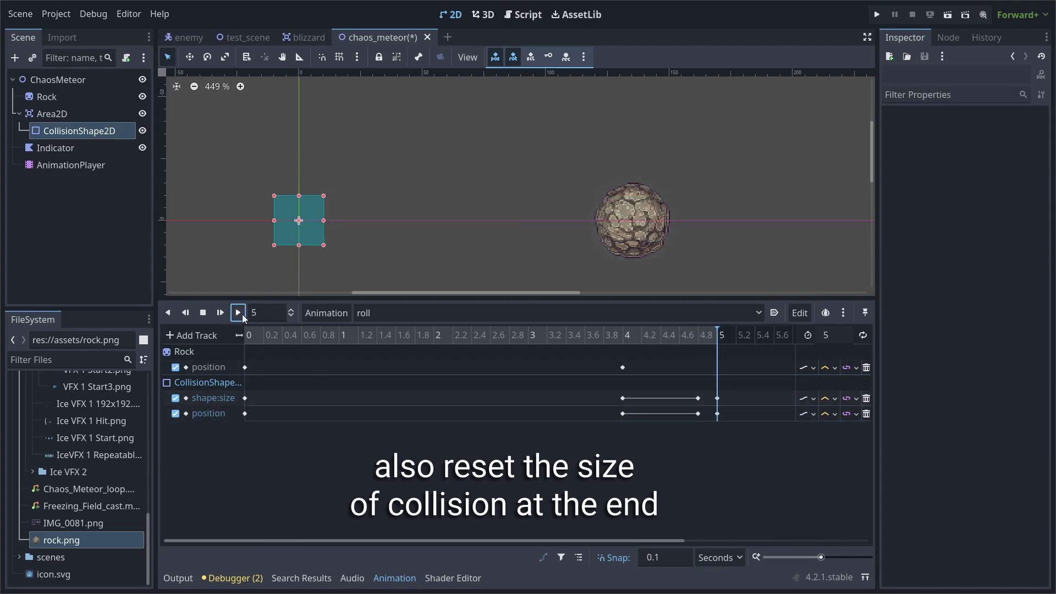
pyautogui.click(242, 314)
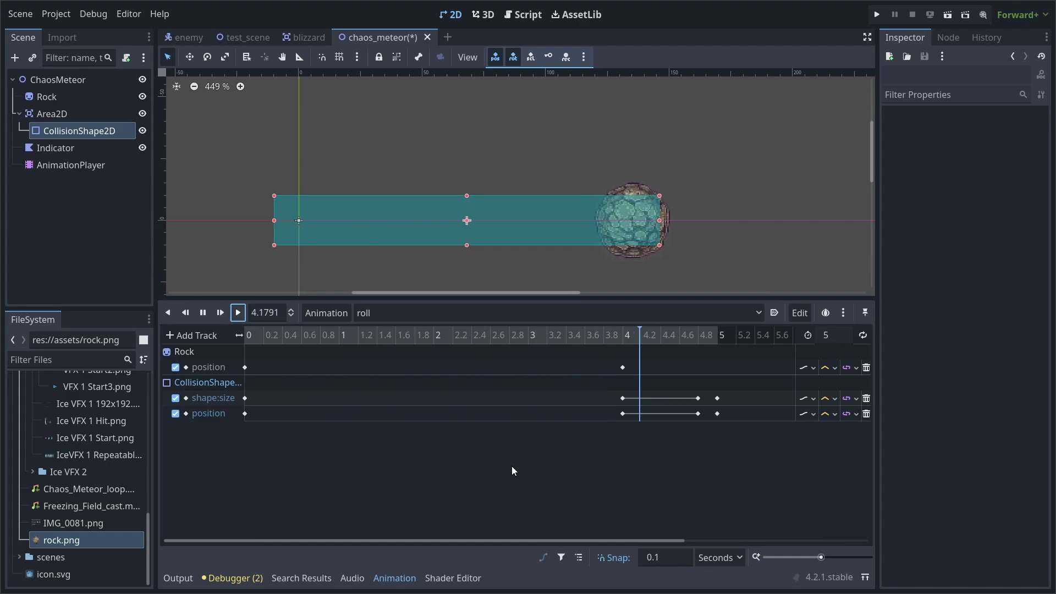
pyautogui.hotkey('ctrl', 's')
# Key the Indicator as hidden at the start of roll, then show it for editing
pyautogui.click(71, 148)
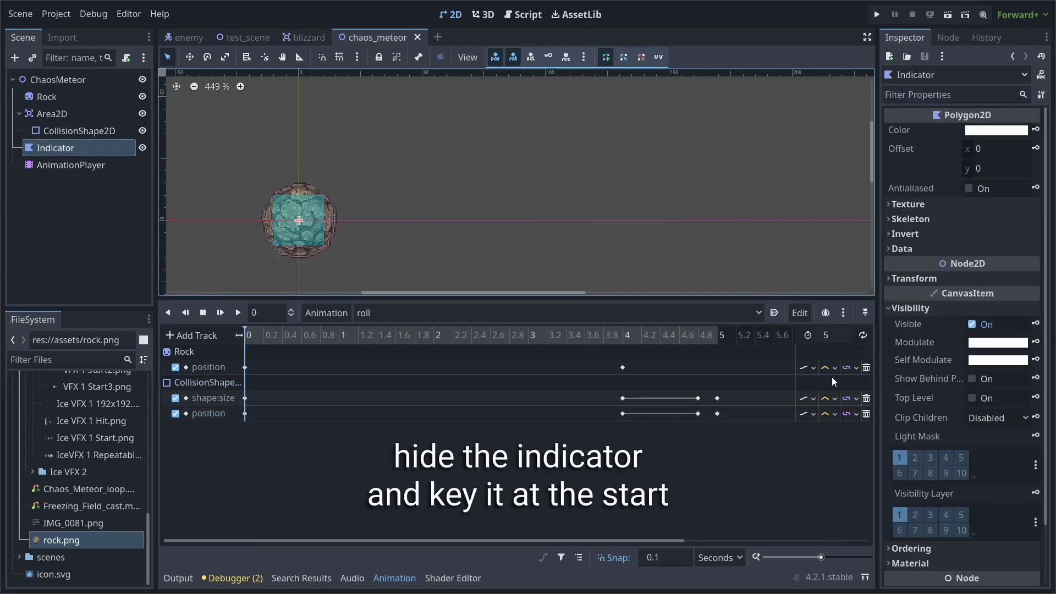
pyautogui.click(972, 324)
pyautogui.click(1035, 324)
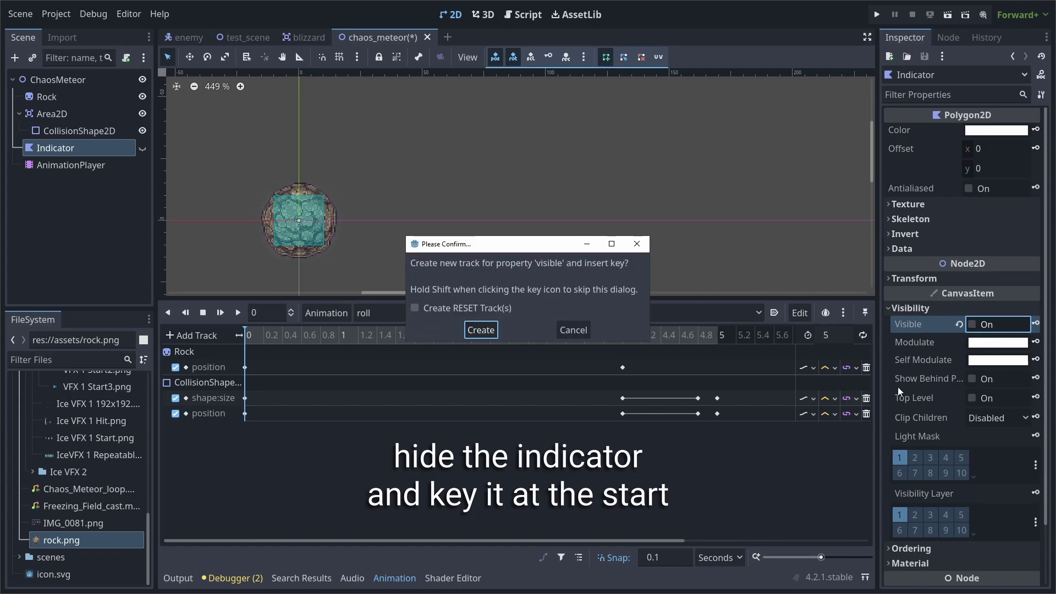
pyautogui.click(498, 330)
pyautogui.click(142, 147)
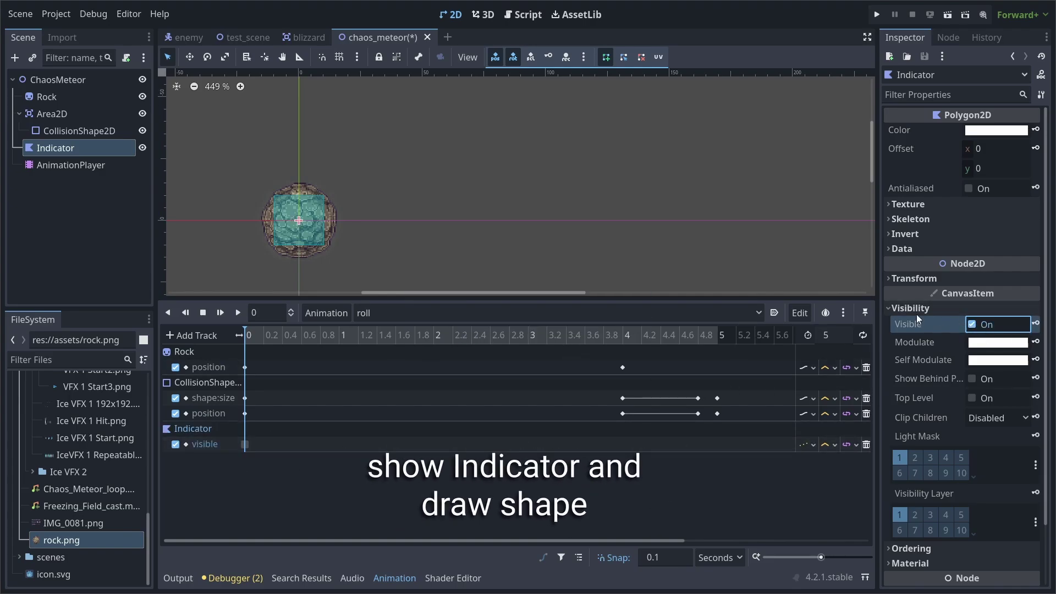
pyautogui.click(623, 335)
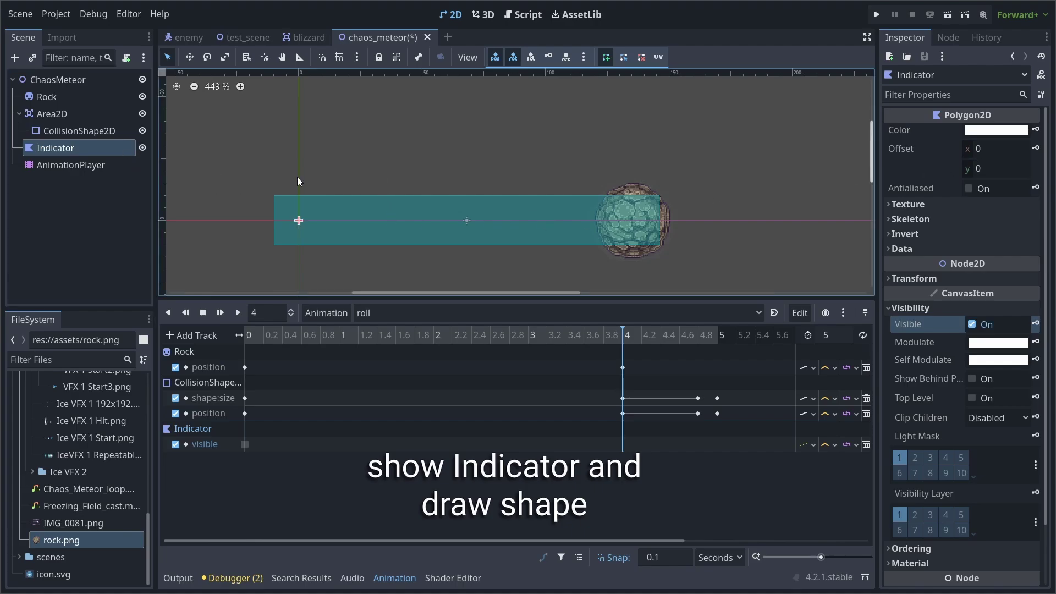
# Draw the Indicator as a rectangle over the collision box coloured 26ffff36, and save
pyautogui.click(274, 245)
pyautogui.click(274, 194)
pyautogui.click(997, 130)
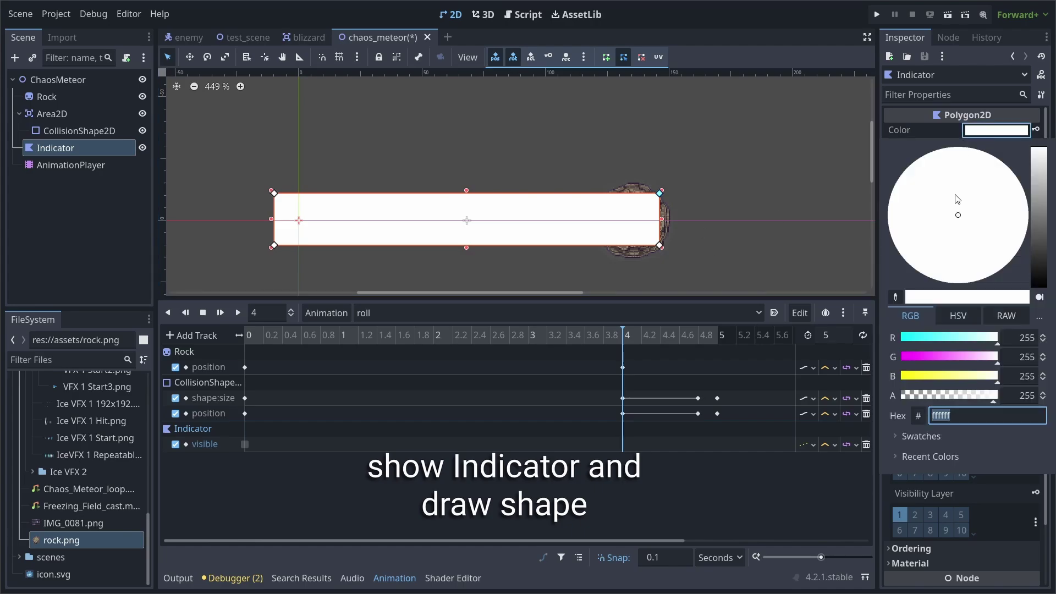
pyautogui.write('26ffff')
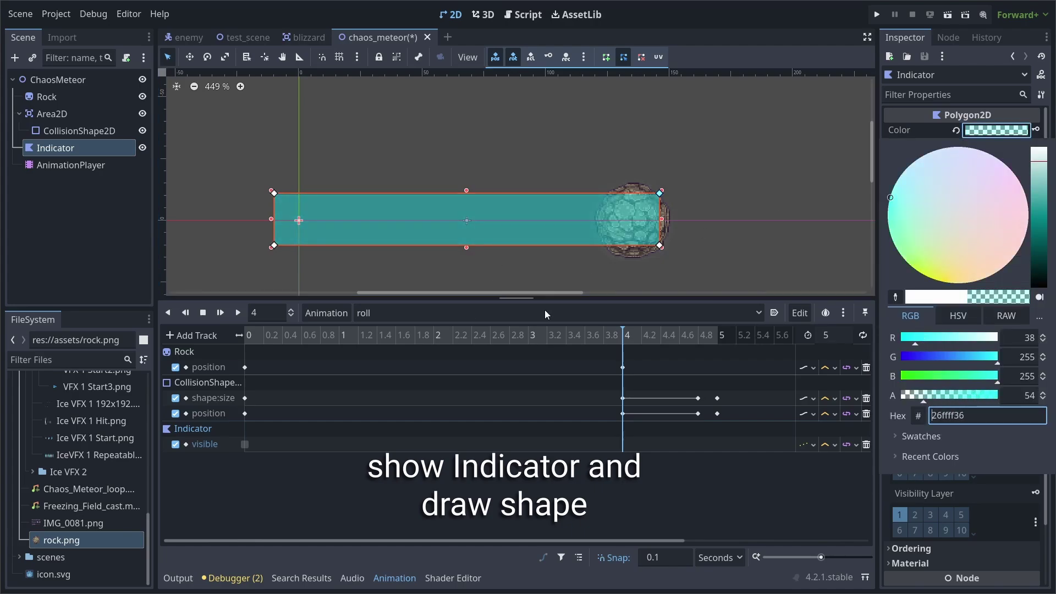
pyautogui.click(545, 313)
pyautogui.hotkey('ctrl', 's')
pyautogui.moveTo(274, 332); pyautogui.dragTo(215, 328)
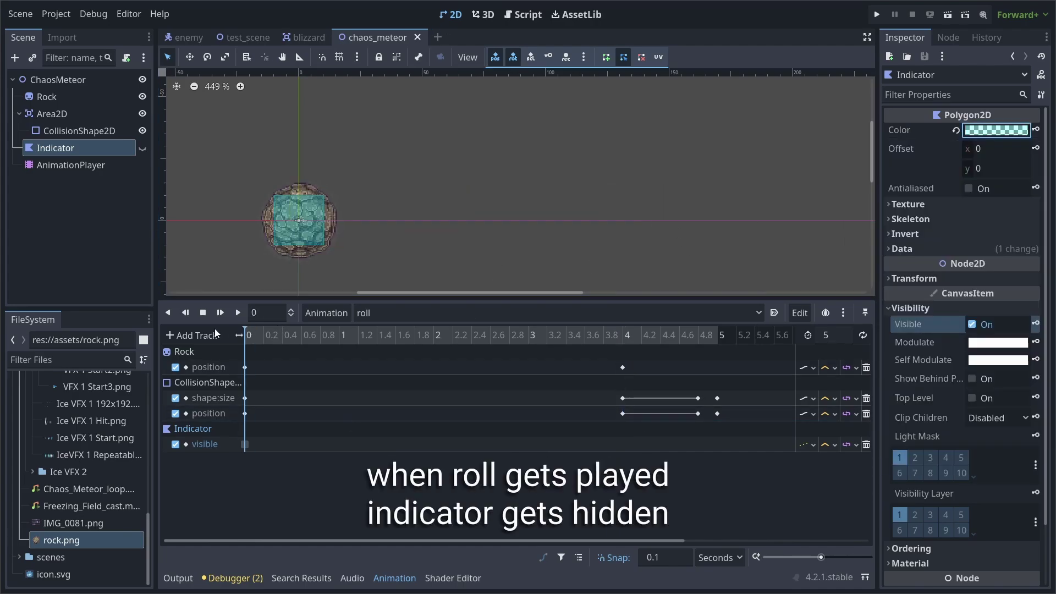
pyautogui.click(237, 312)
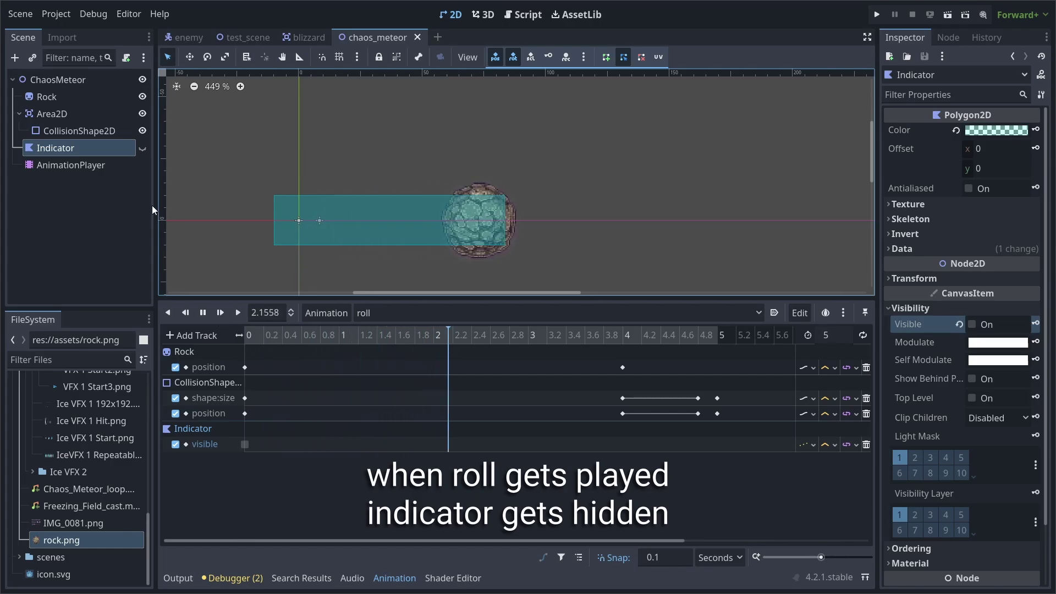
pyautogui.click(142, 148)
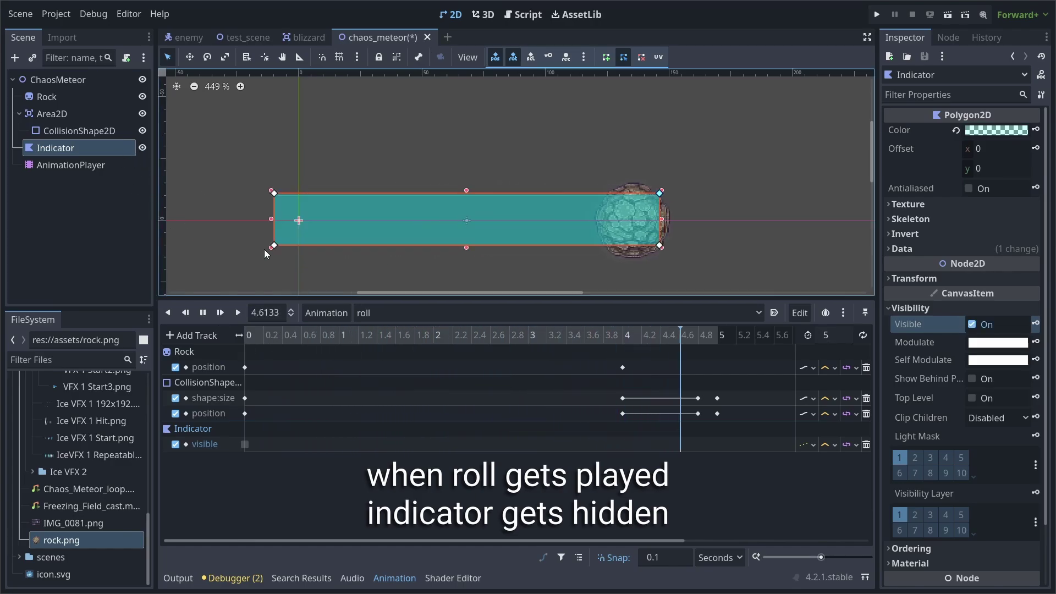
# Attach a new chaos_meteor.gd script to the ChaosMeteor root
pyautogui.click(95, 80)
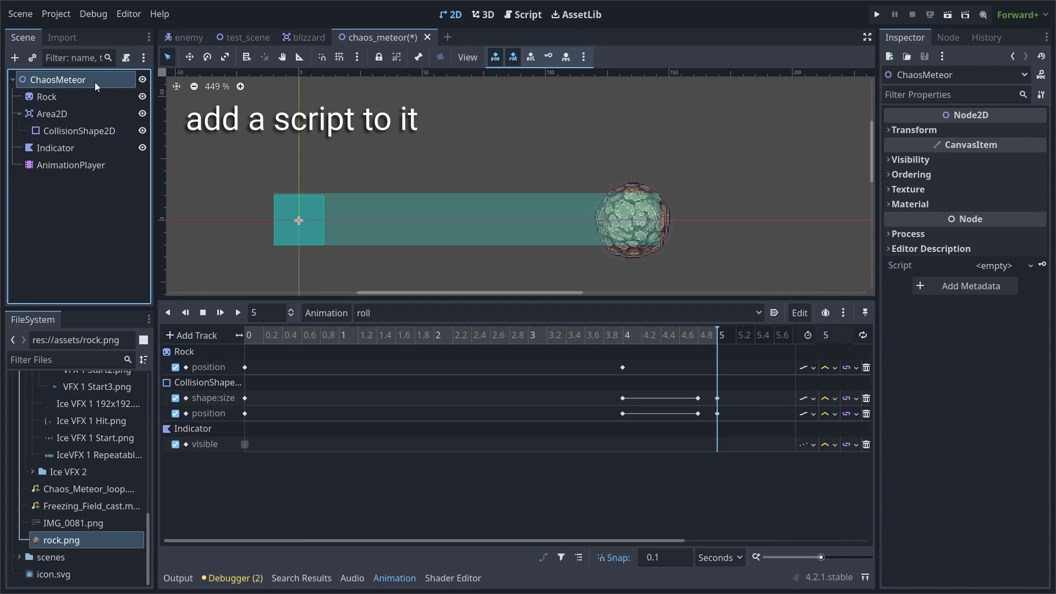
pyautogui.click(126, 58)
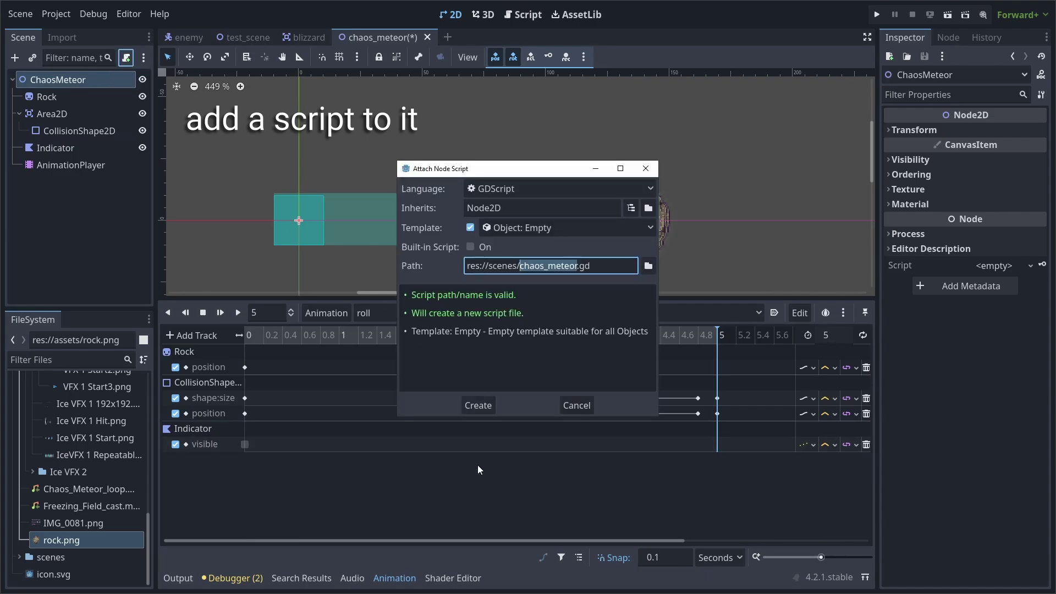
pyautogui.click(478, 405)
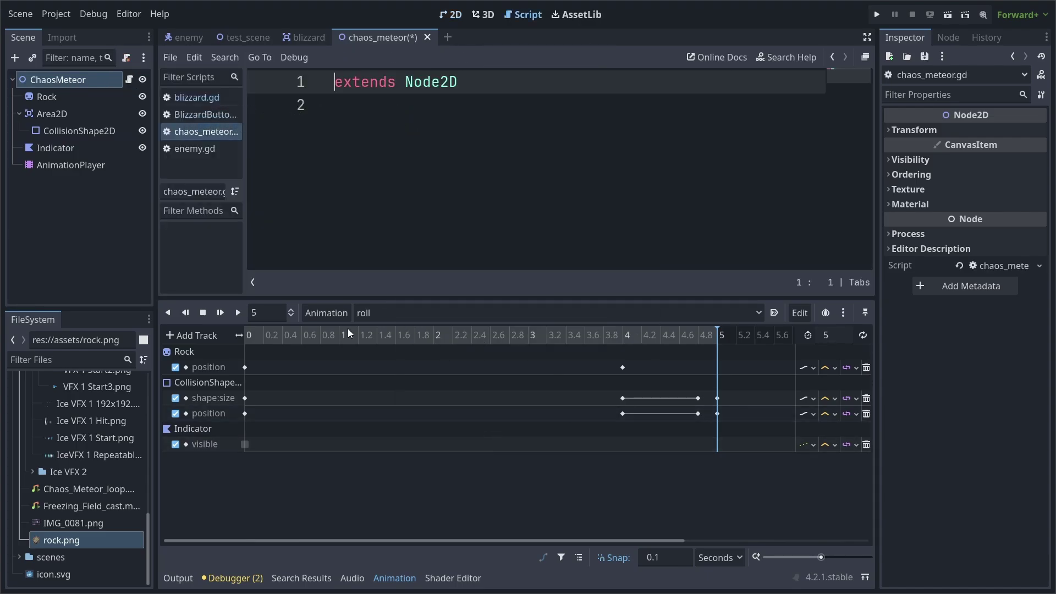
# Connect Area2D's body_entered to _on_body_entered and make it call body.damage()
pyautogui.click(53, 114)
pyautogui.click(394, 588)
pyautogui.click(957, 38)
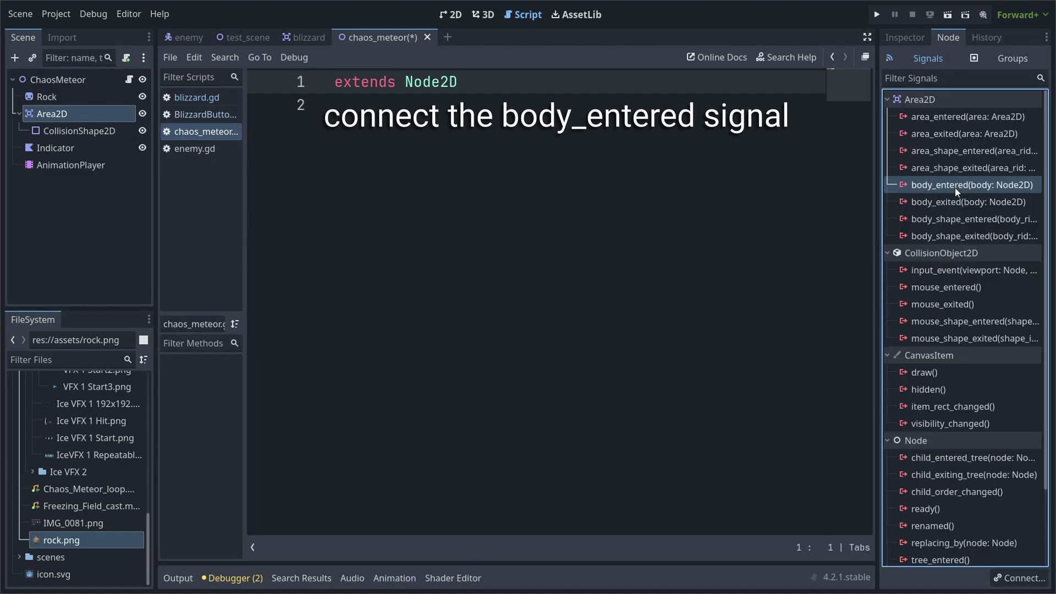
pyautogui.doubleClick(955, 187)
pyautogui.write('_on_body_entered')
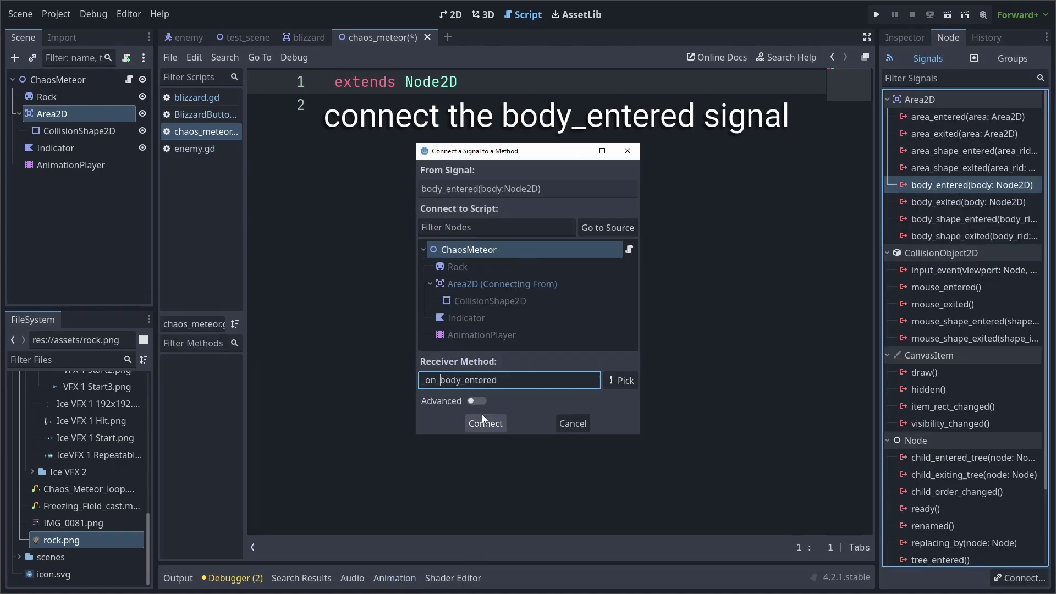
pyautogui.click(481, 416)
pyautogui.hotkey('ctrl', 's')
pyautogui.hotkey('shift', 'End')
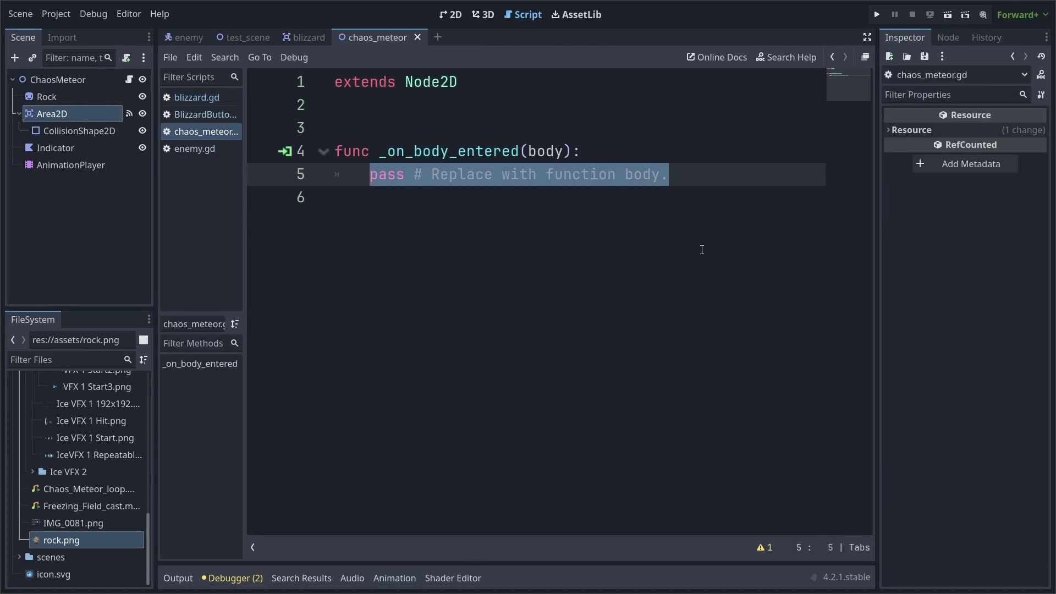
pyautogui.write('body.damage()')
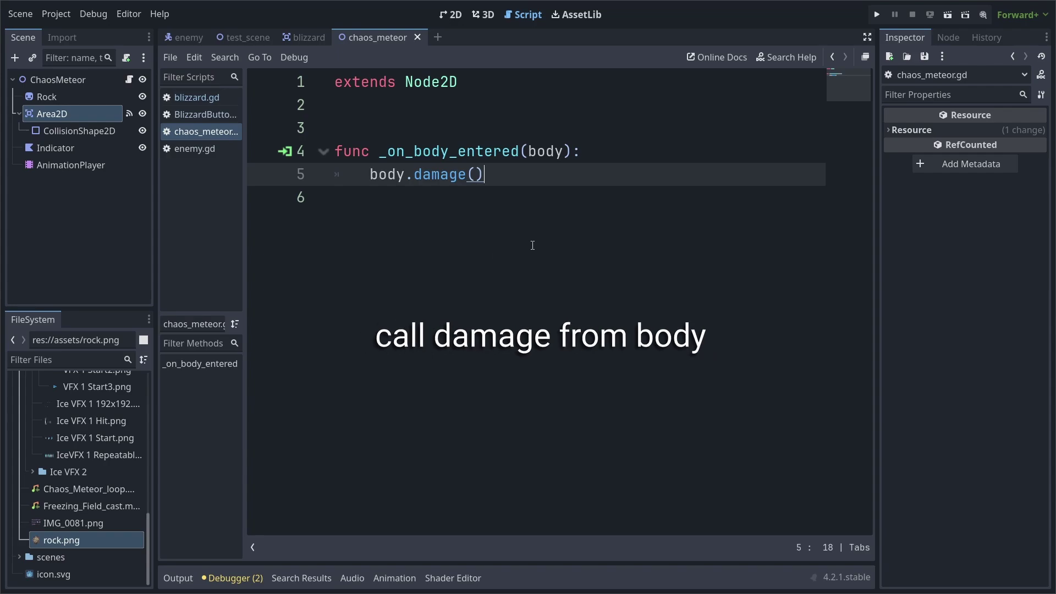
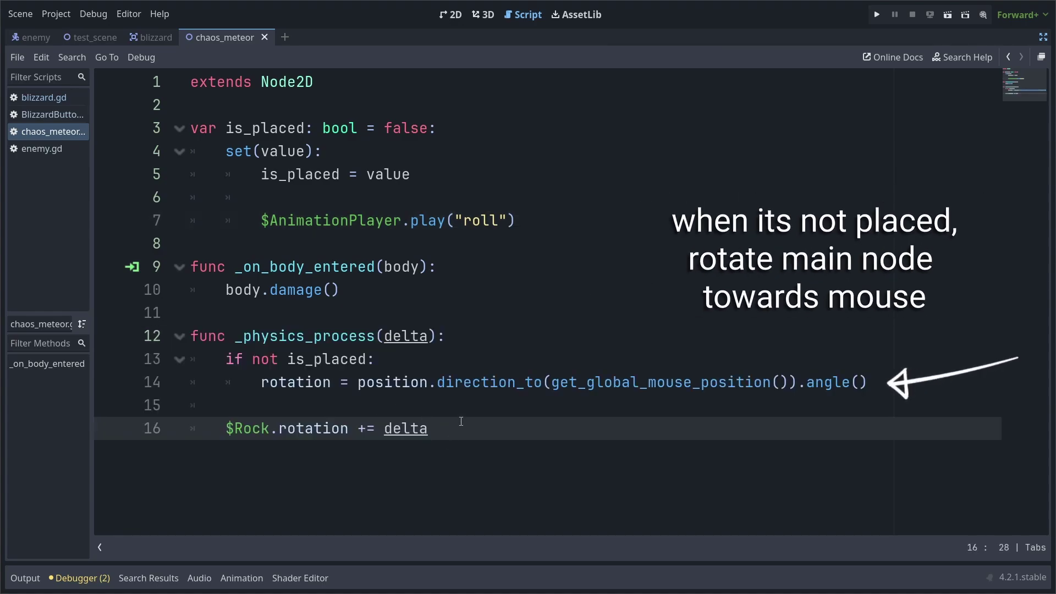
# Save the script with the rock rotation and the _input handler setting is_placed on 'place', then run it with F6
pyautogui.hotkey('ctrl', 's')
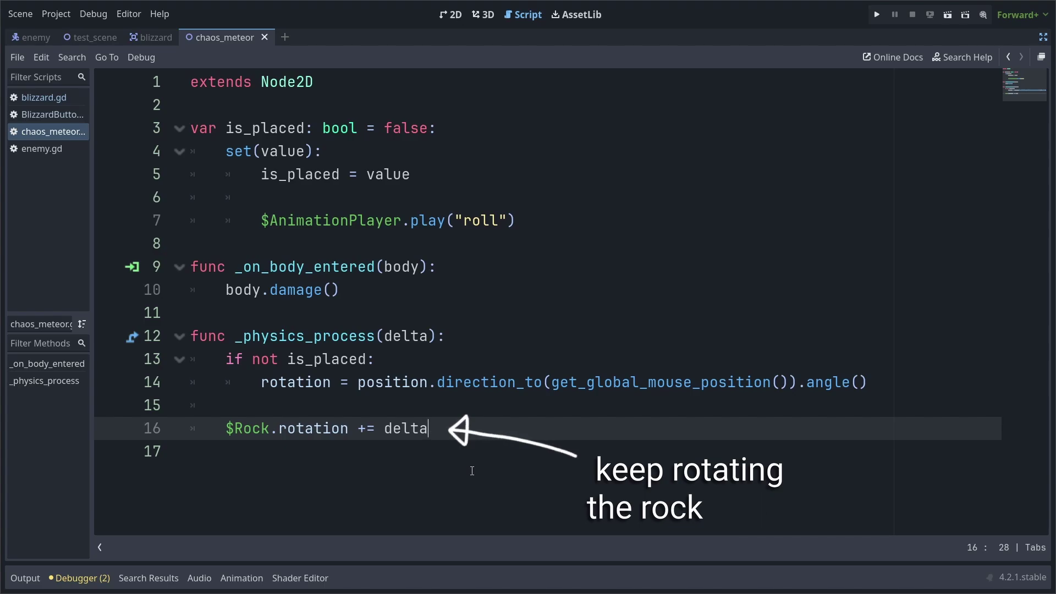
pyautogui.hotkey('ctrl', 's')
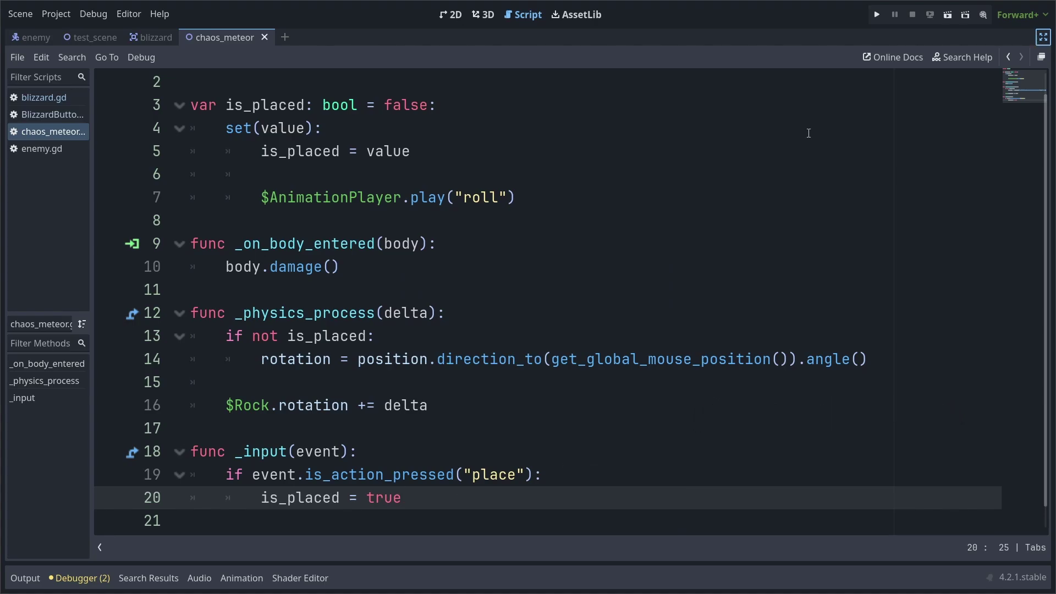
pyautogui.press('F6')
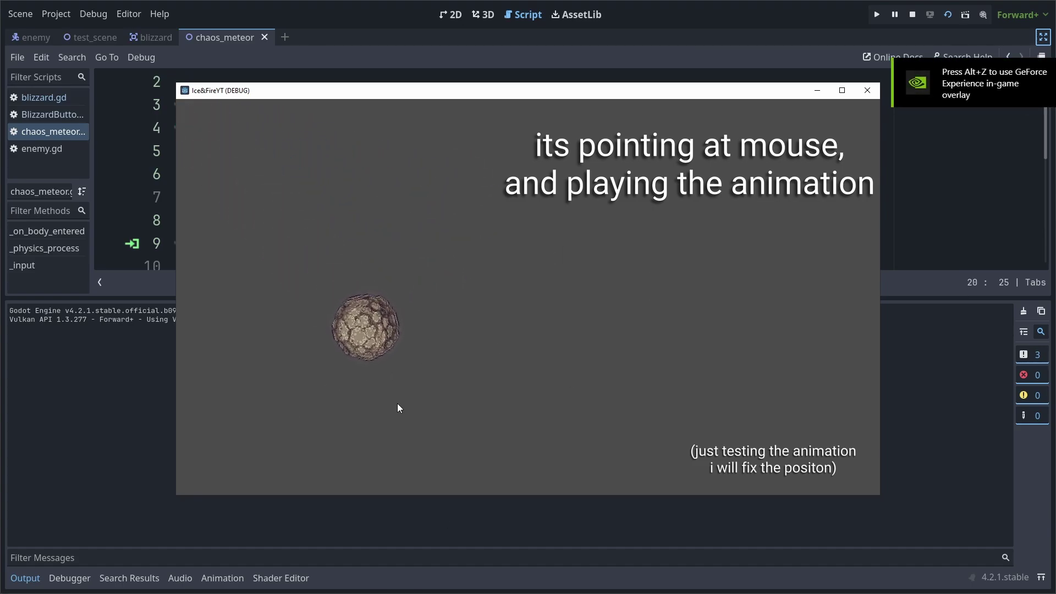
# Close the test game and select the AnimationPlayer in the 2D view
pyautogui.click(868, 90)
pyautogui.click(1043, 37)
pyautogui.click(114, 163)
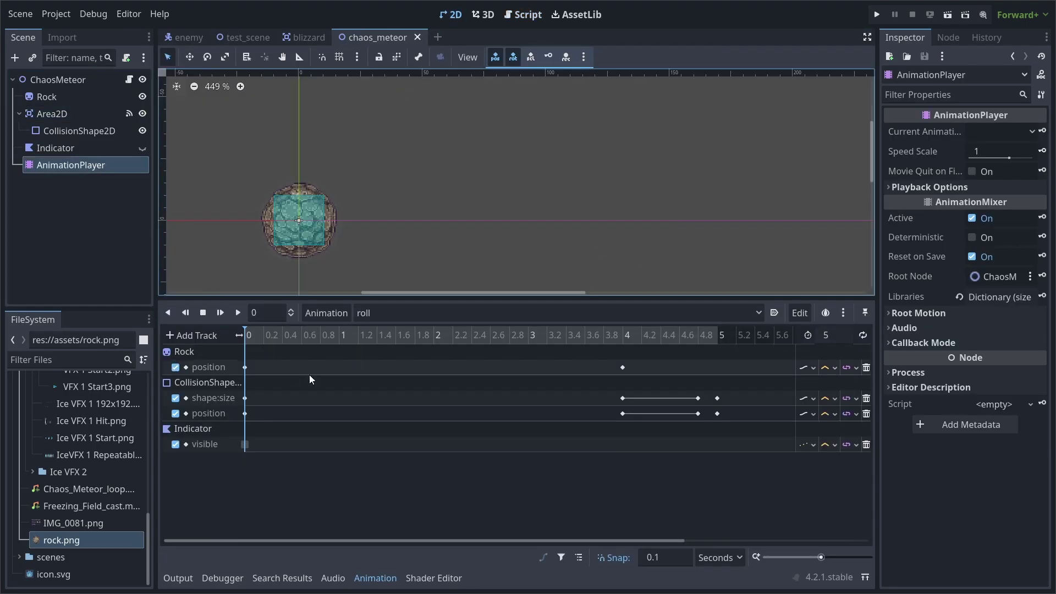
# In the RESET animation, set the Rock position key's x value to 0
pyautogui.click(392, 313)
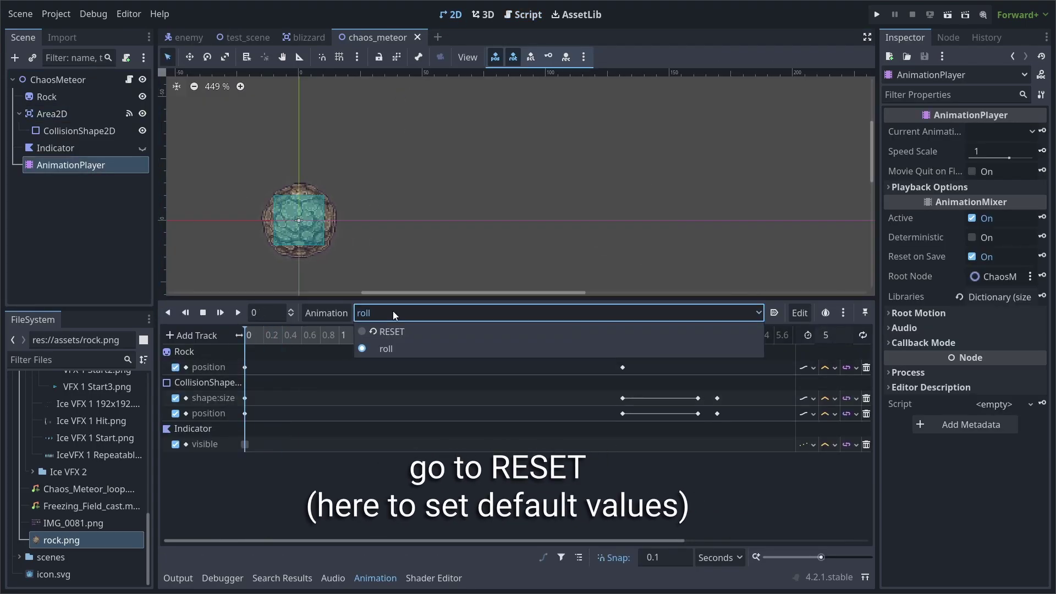
pyautogui.click(389, 331)
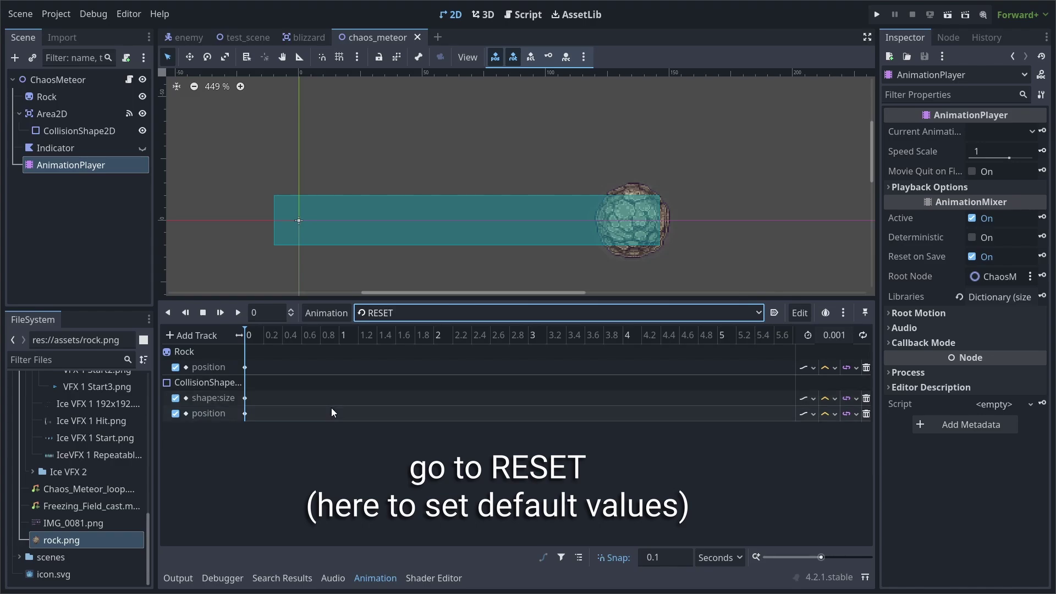
pyautogui.moveTo(467, 298); pyautogui.dragTo(467, 355)
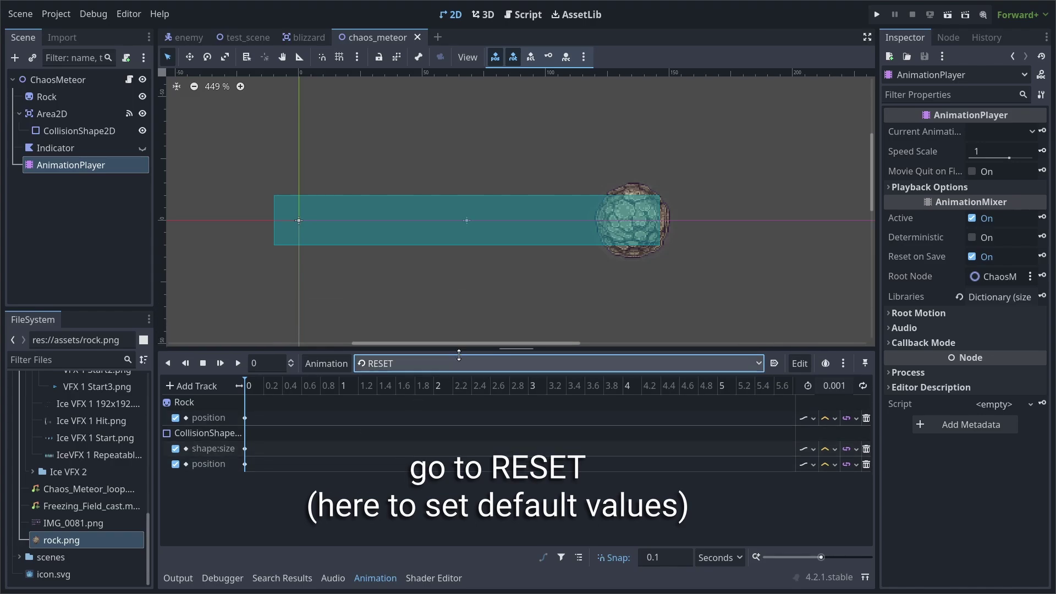
pyautogui.click(245, 424)
pyautogui.click(1003, 148)
pyautogui.write('0')
pyautogui.press('Return')
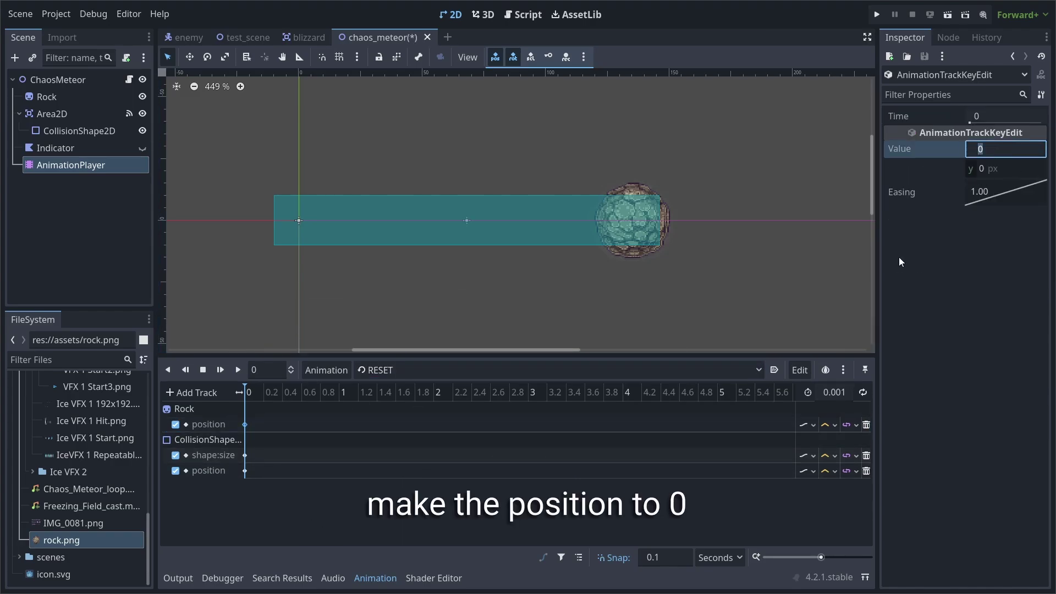
pyautogui.click(424, 370)
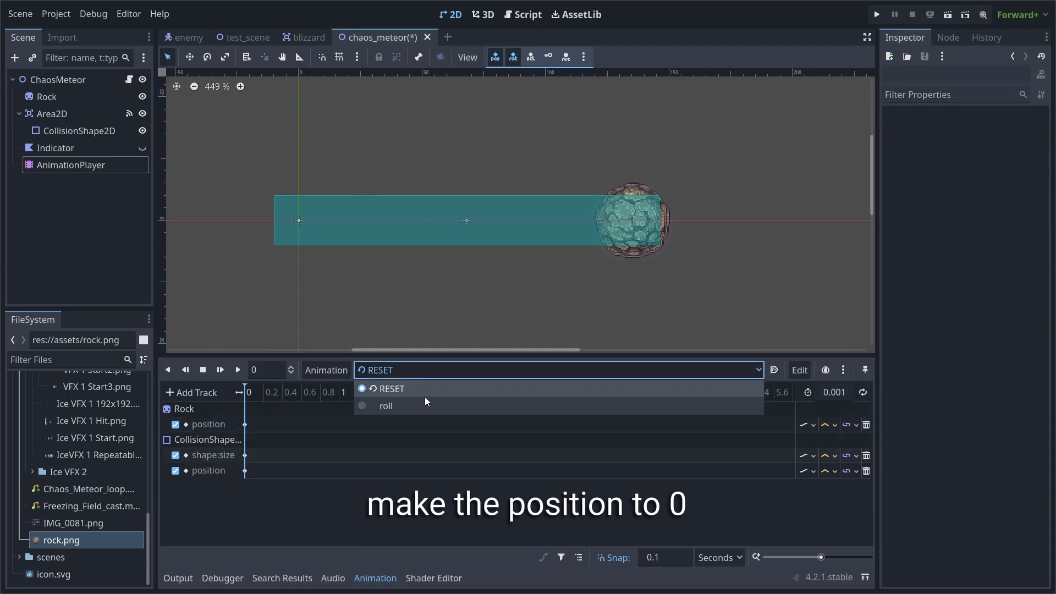
pyautogui.click(412, 387)
pyautogui.click(245, 424)
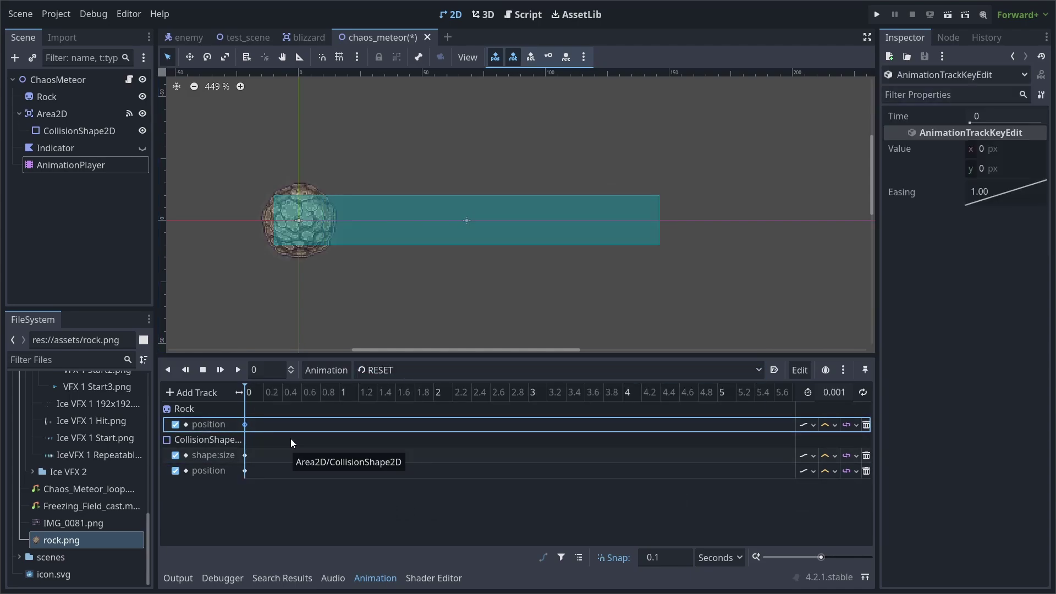
# Key the Indicator's Visible property on in RESET, save the scene and run it
pyautogui.click(65, 147)
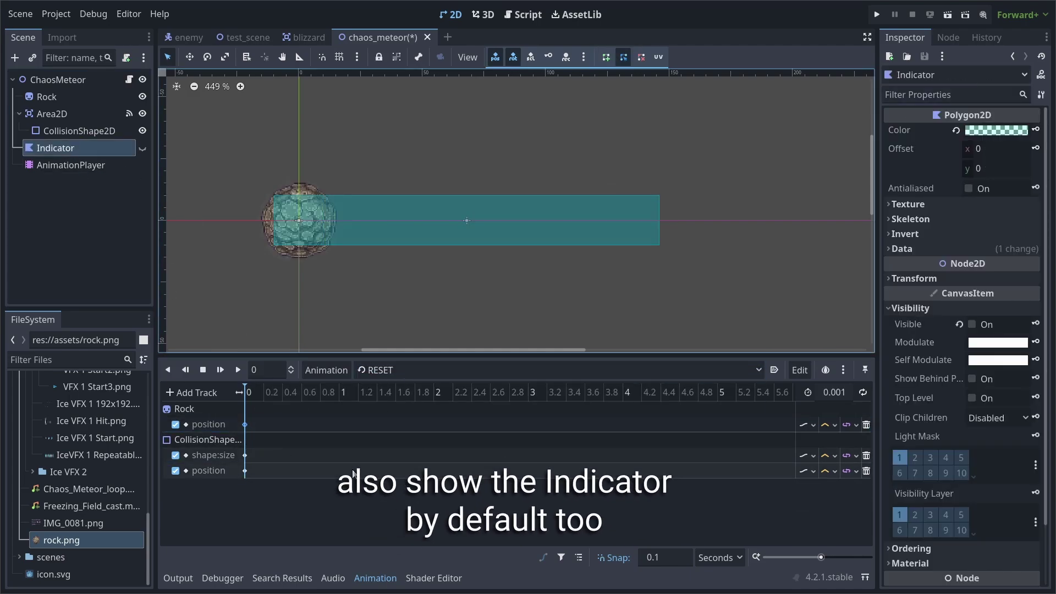
pyautogui.click(972, 325)
pyautogui.click(1036, 324)
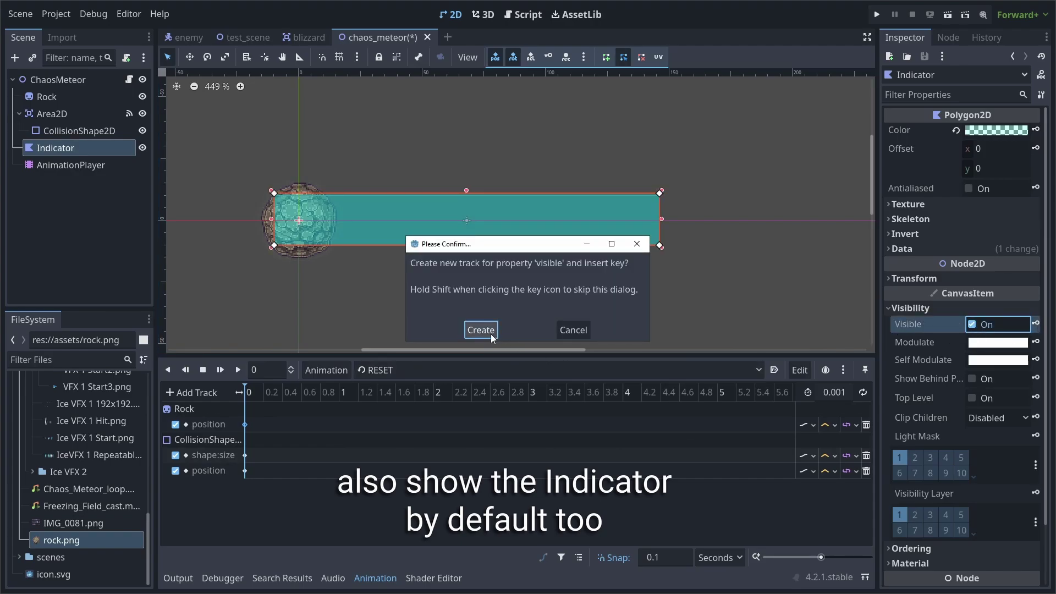
pyautogui.click(480, 330)
pyautogui.click(245, 501)
pyautogui.hotkey('ctrl', 's')
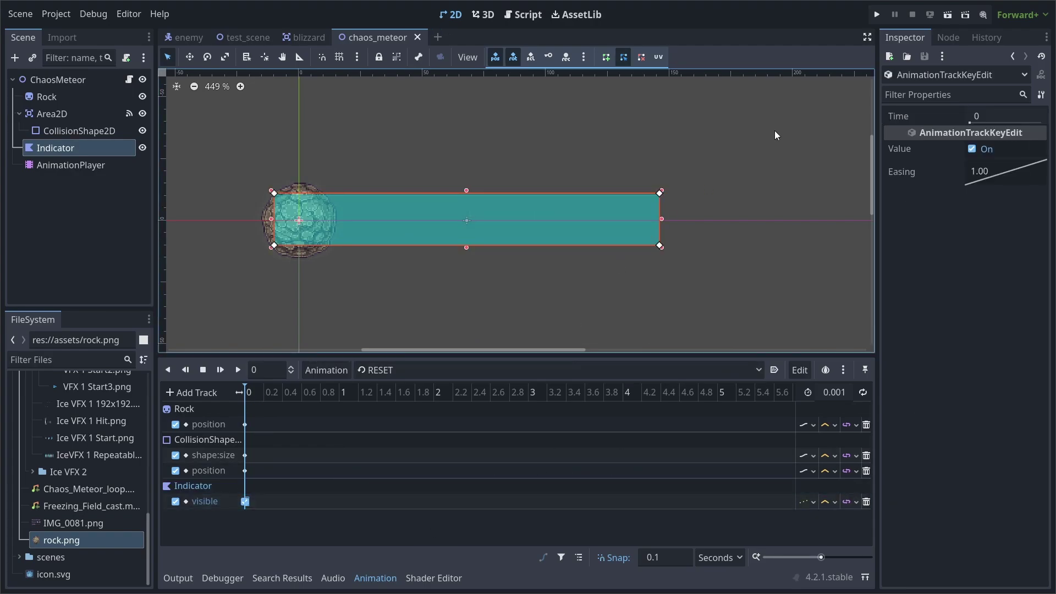
pyautogui.press('F6')
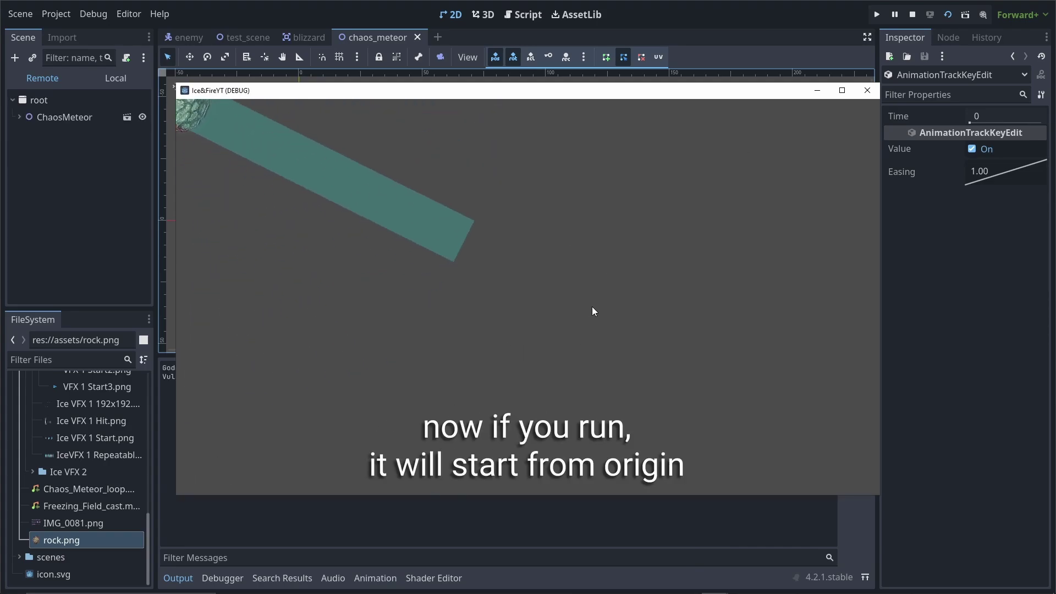
# Stop the game and instance chaos_meteor as a child of TestScene in test_scene
pyautogui.press('F8')
pyautogui.click(241, 39)
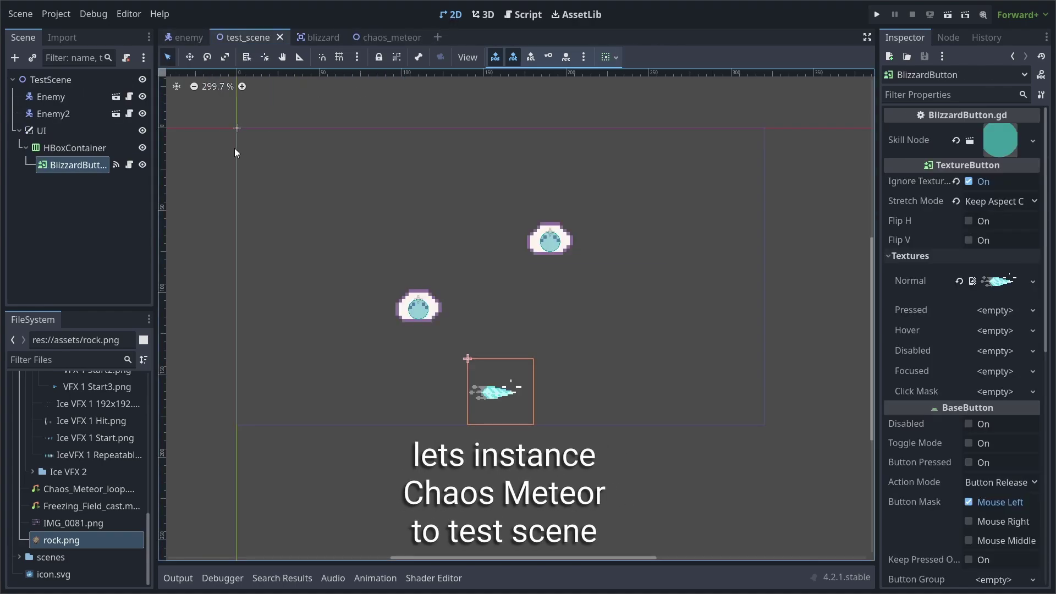
pyautogui.click(51, 80)
pyautogui.click(32, 58)
pyautogui.press('Down')
pyautogui.press('Down')
pyautogui.press('Return')
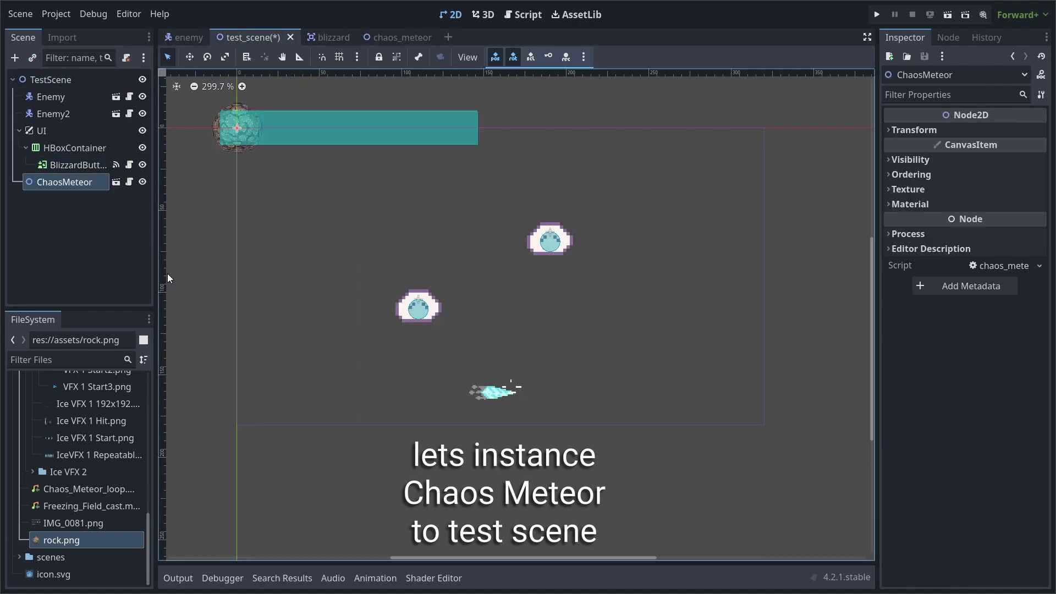
# Move the Chaos Meteor down near the enemies, save, and run the test scene
pyautogui.moveTo(238, 143); pyautogui.dragTo(387, 352)
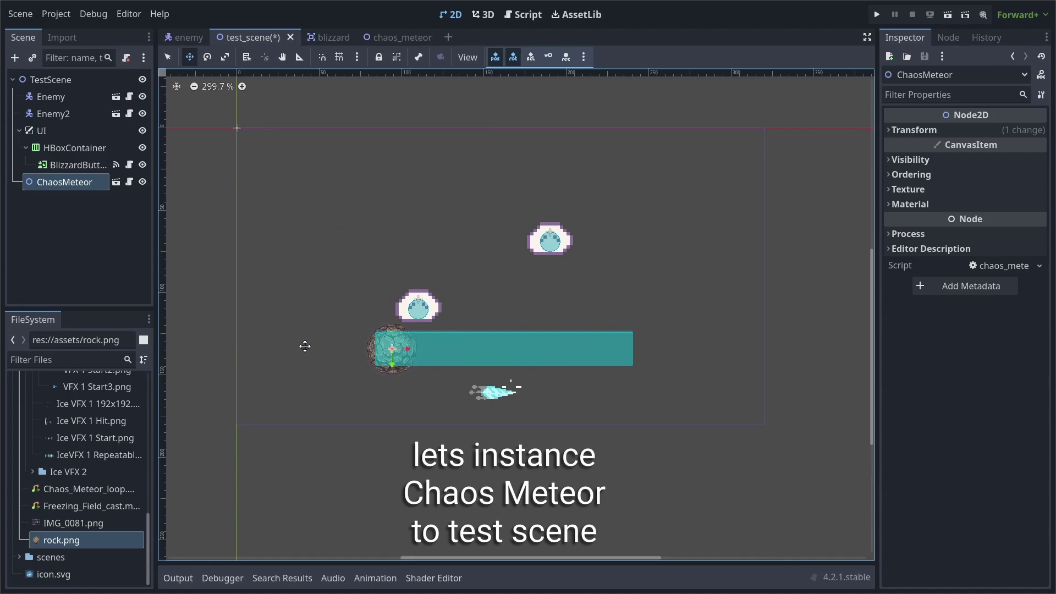
pyautogui.hotkey('ctrl', 's')
pyautogui.press('F6')
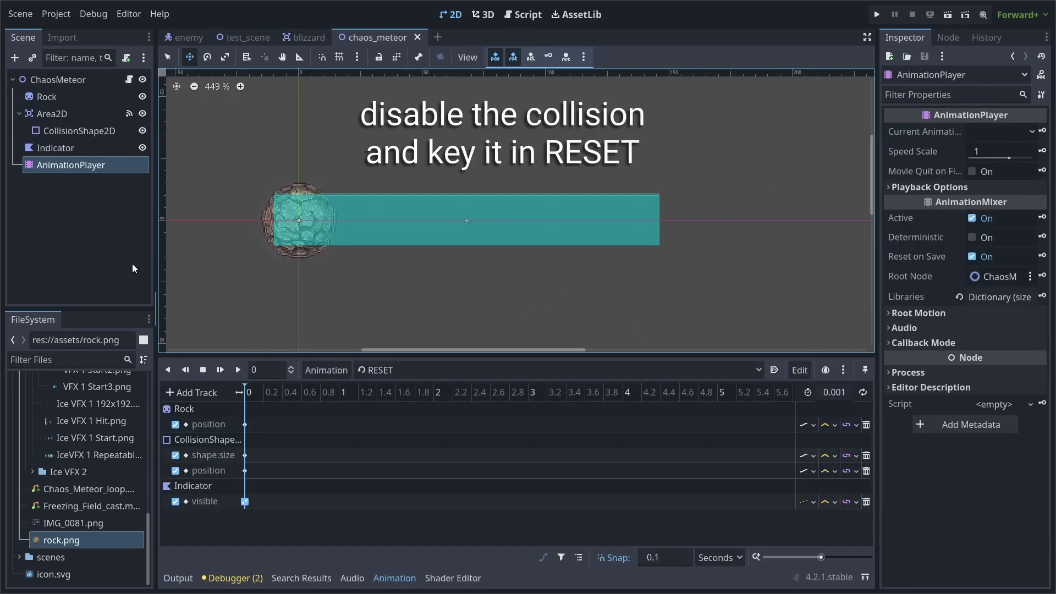
# Key the meteor's CollisionShape2D as Disabled in the RESET animation
pyautogui.click(79, 130)
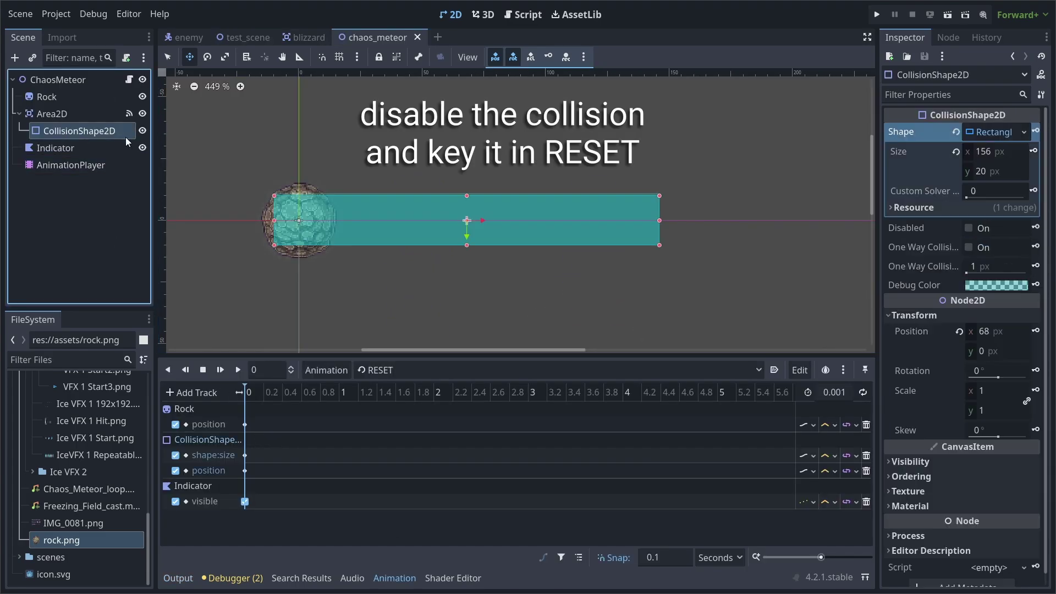
pyautogui.click(968, 228)
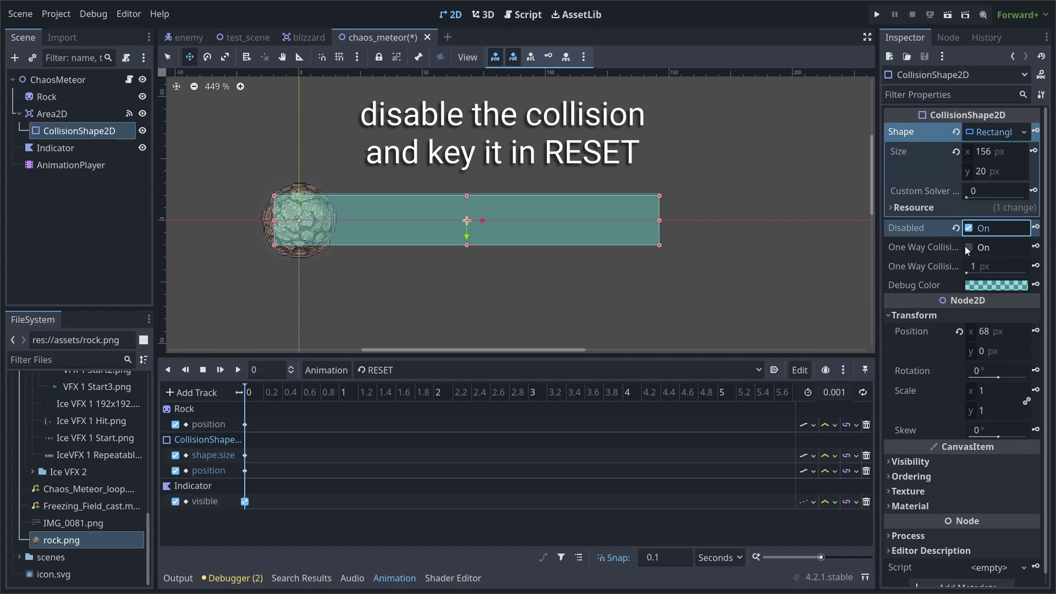
pyautogui.click(1038, 228)
pyautogui.click(500, 331)
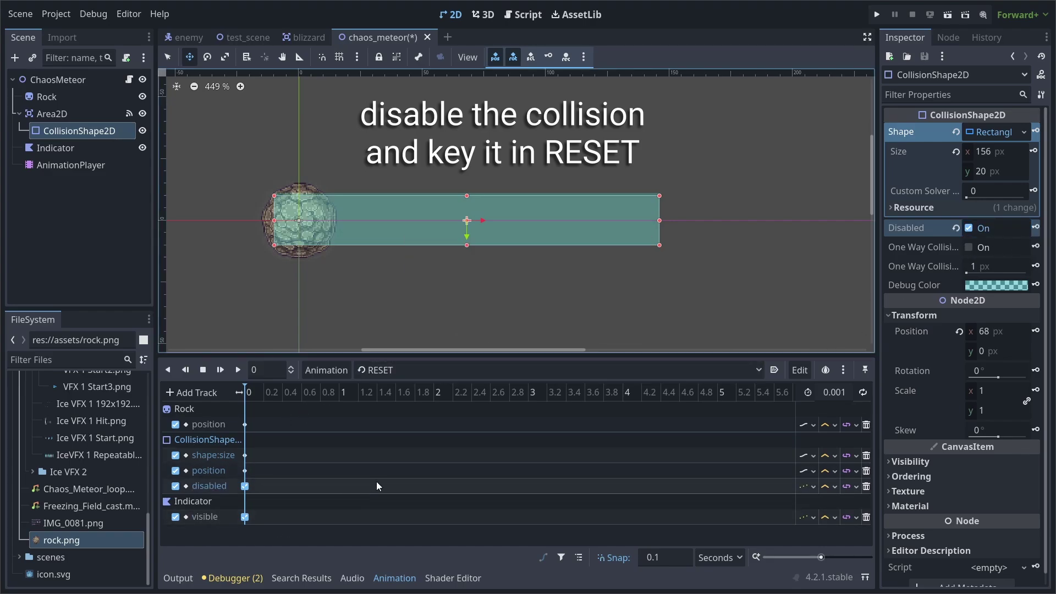
# In the roll animation, key the CollisionShape2D with Disabled unchecked
pyautogui.click(385, 370)
pyautogui.click(393, 407)
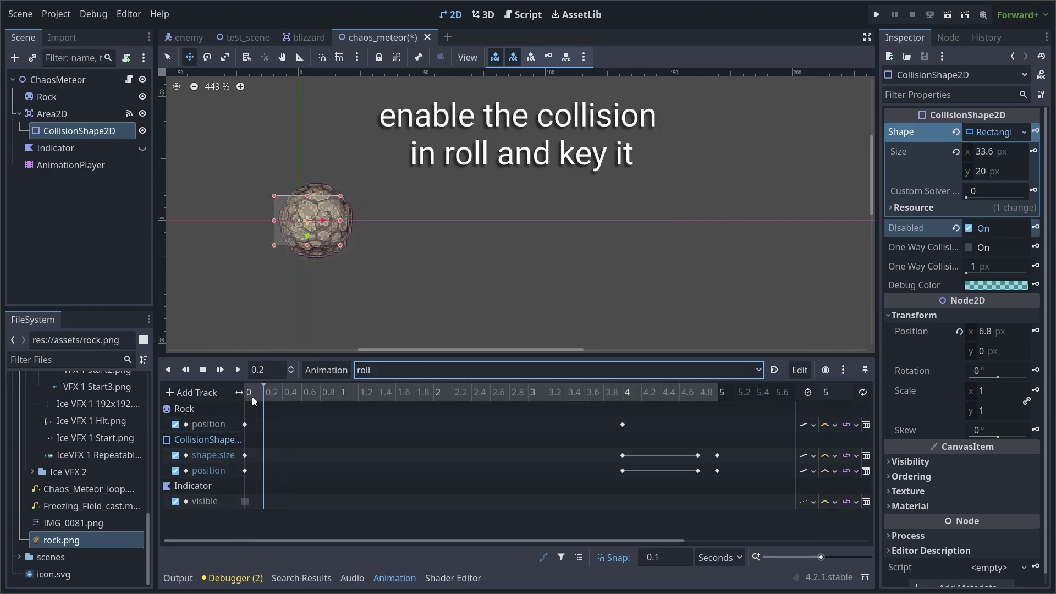
pyautogui.click(968, 228)
pyautogui.click(1036, 228)
pyautogui.click(478, 329)
# Preview RESET, switch back to roll, and run the project with F5
pyautogui.click(385, 370)
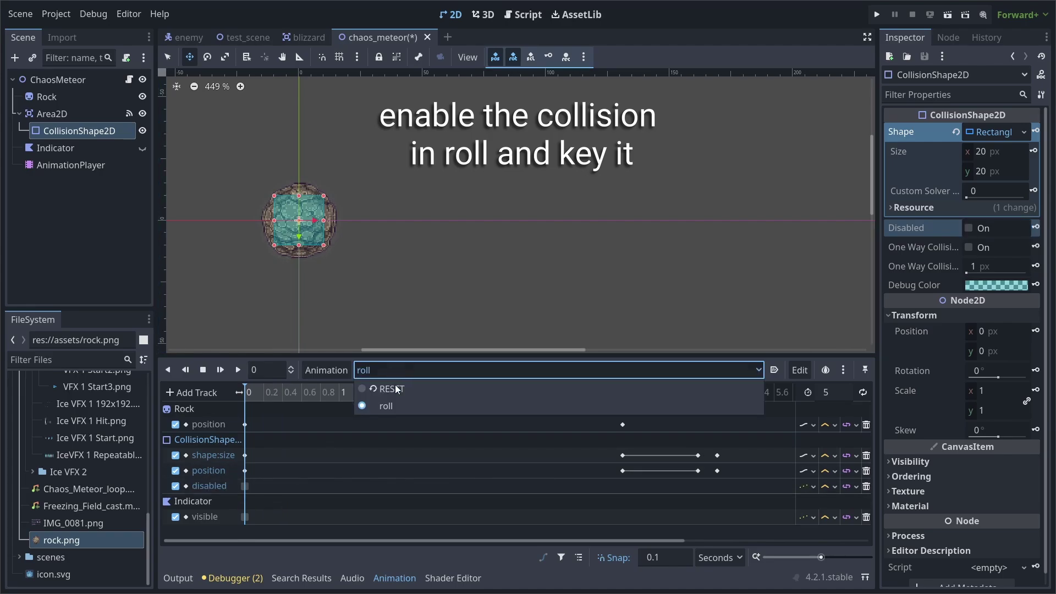
pyautogui.click(385, 388)
pyautogui.click(385, 369)
pyautogui.click(386, 404)
pyautogui.press('F5')
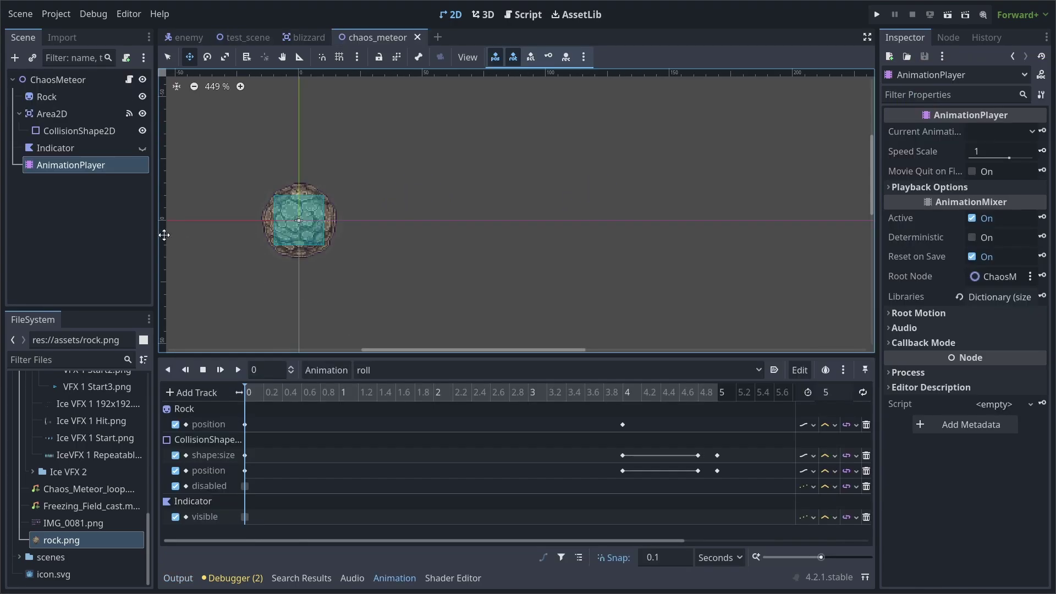
# Add a GPUParticles2D child node to ChaosMeteor
pyautogui.click(55, 81)
pyautogui.click(15, 57)
pyautogui.write('gpu')
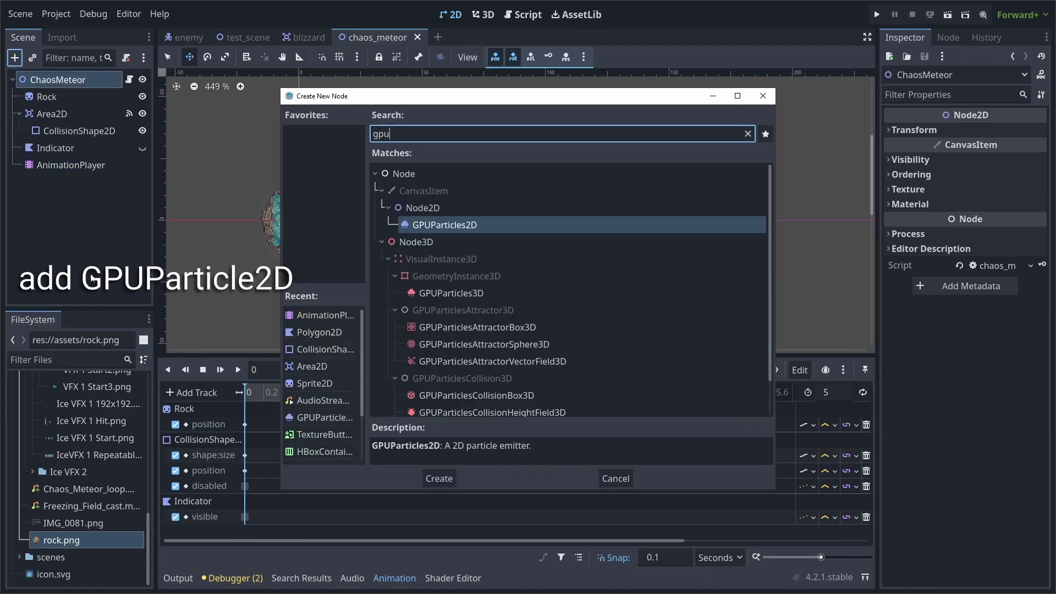
pyautogui.press('Return')
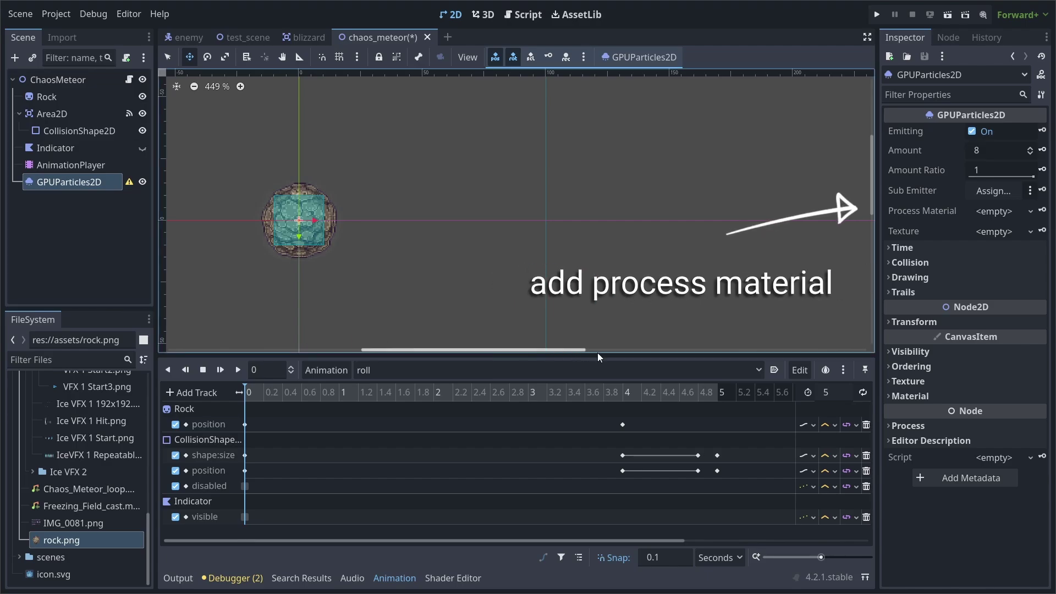
# Give the particles a new ParticleProcessMaterial with Gravity y set to 0
pyautogui.moveTo(882, 290); pyautogui.dragTo(845, 286)
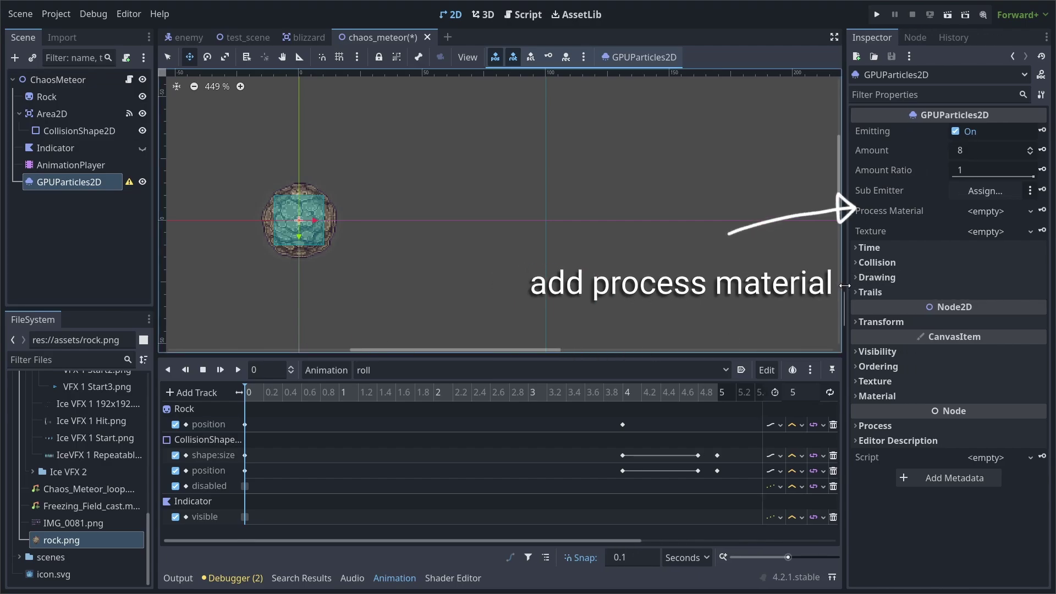
pyautogui.click(977, 212)
pyautogui.click(968, 248)
pyautogui.click(968, 211)
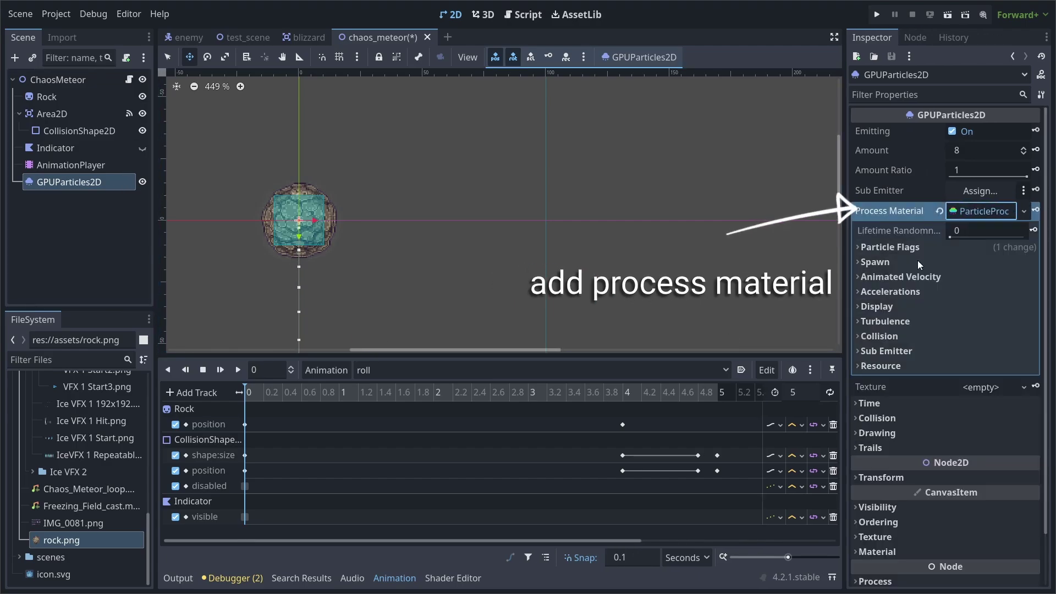
pyautogui.click(880, 291)
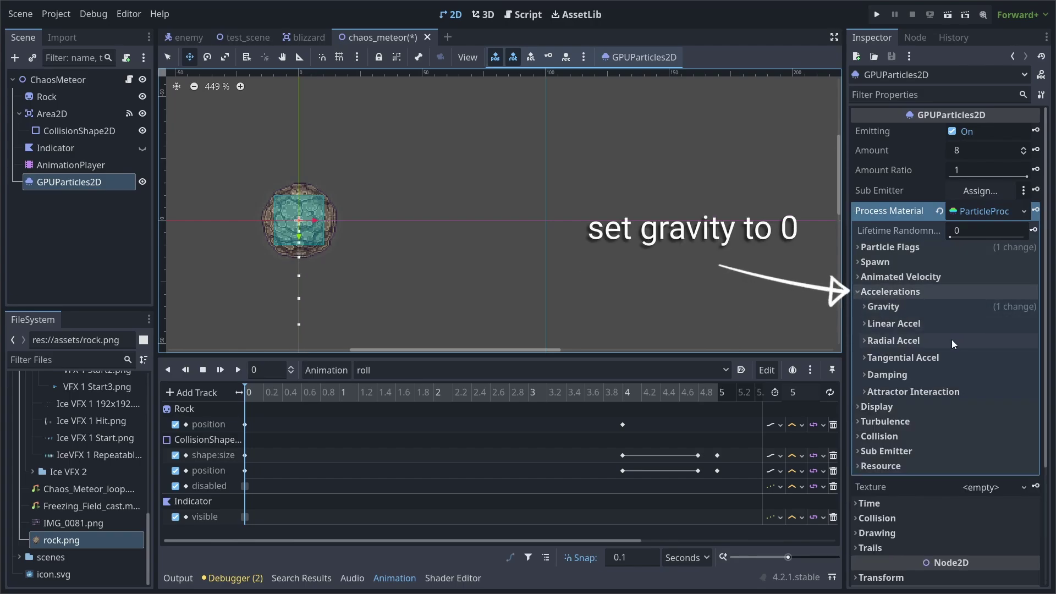
pyautogui.click(930, 306)
pyautogui.click(954, 340)
pyautogui.write('0')
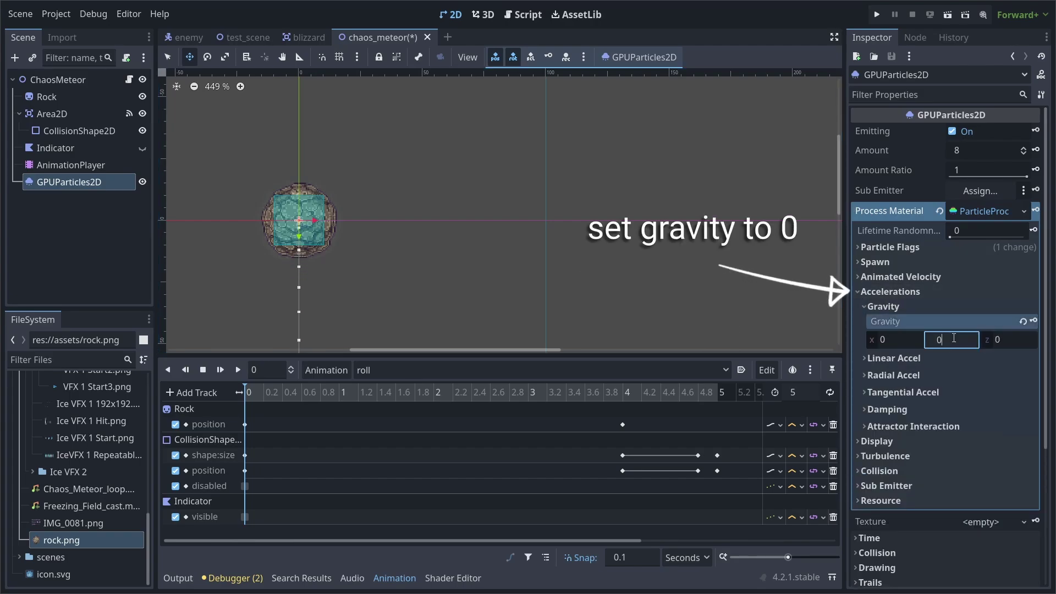
pyautogui.click(708, 288)
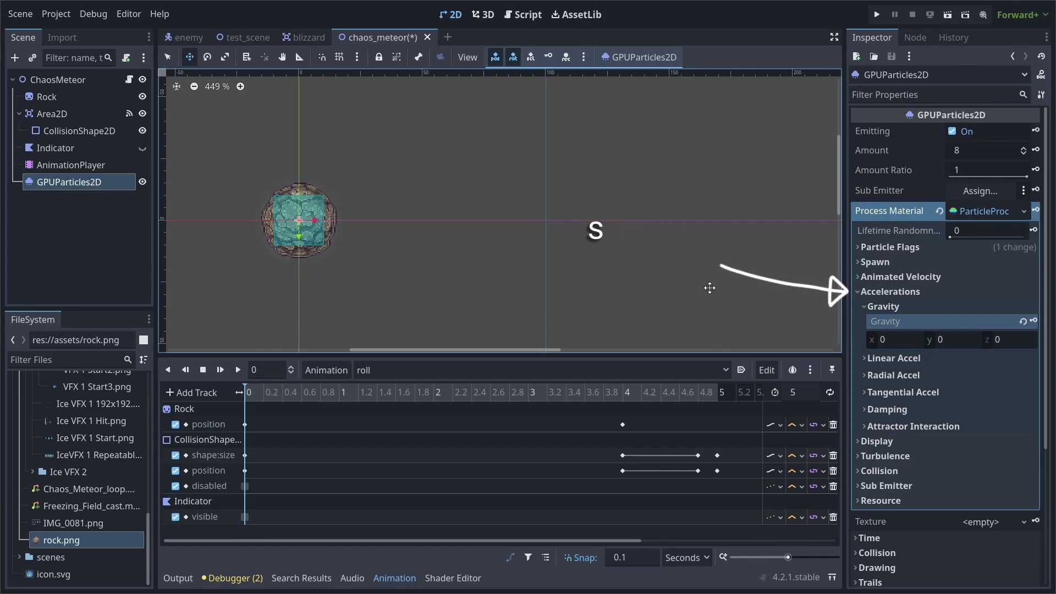
# Set Emission Shape to Box with extents y 5, and key the extents at the start
pyautogui.click(861, 263)
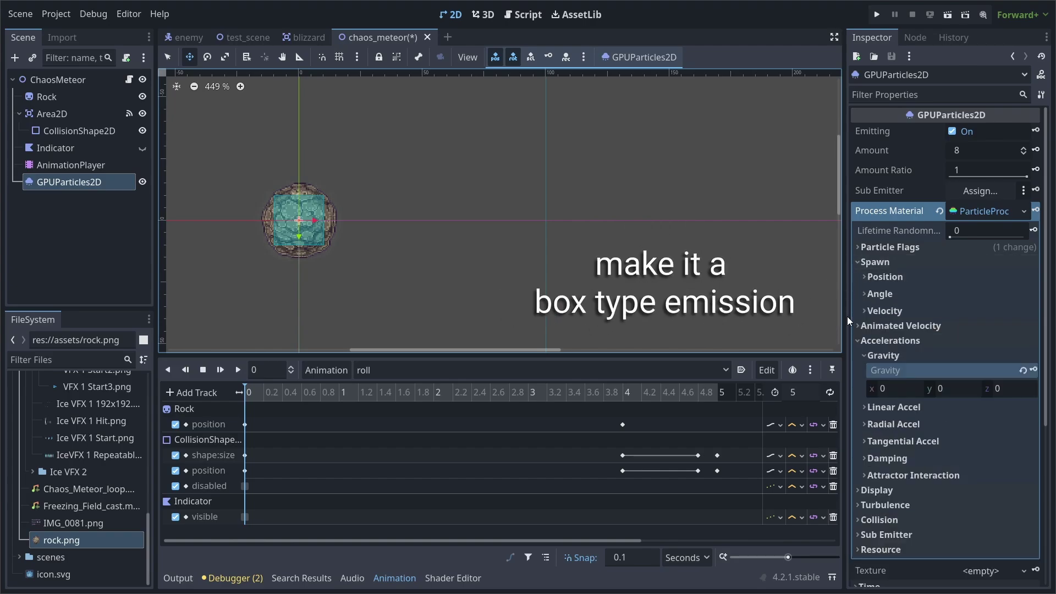
pyautogui.moveTo(848, 318); pyautogui.dragTo(805, 316)
pyautogui.click(847, 277)
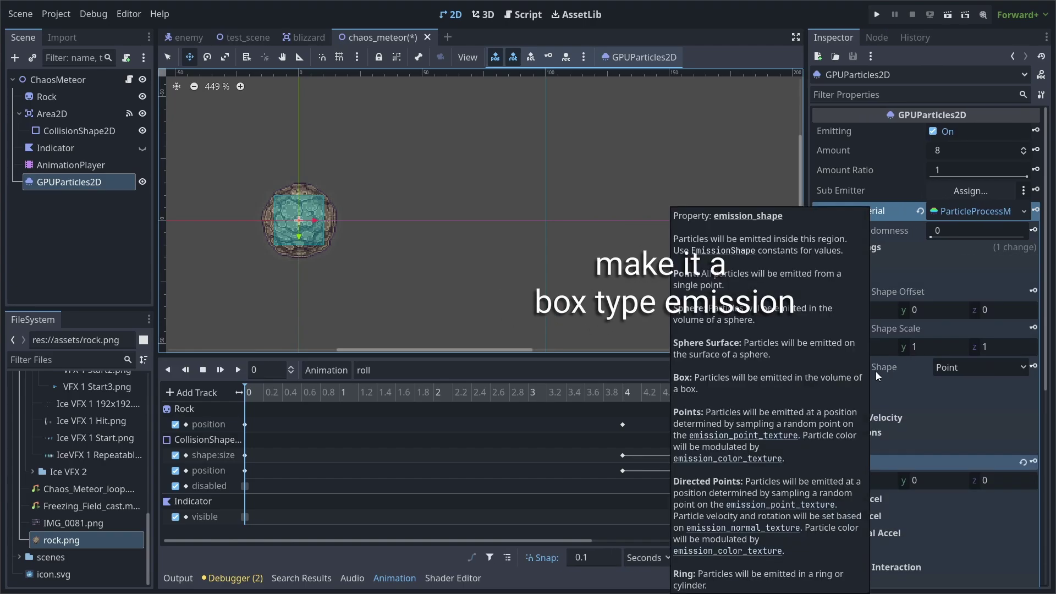
pyautogui.click(968, 367)
pyautogui.click(960, 439)
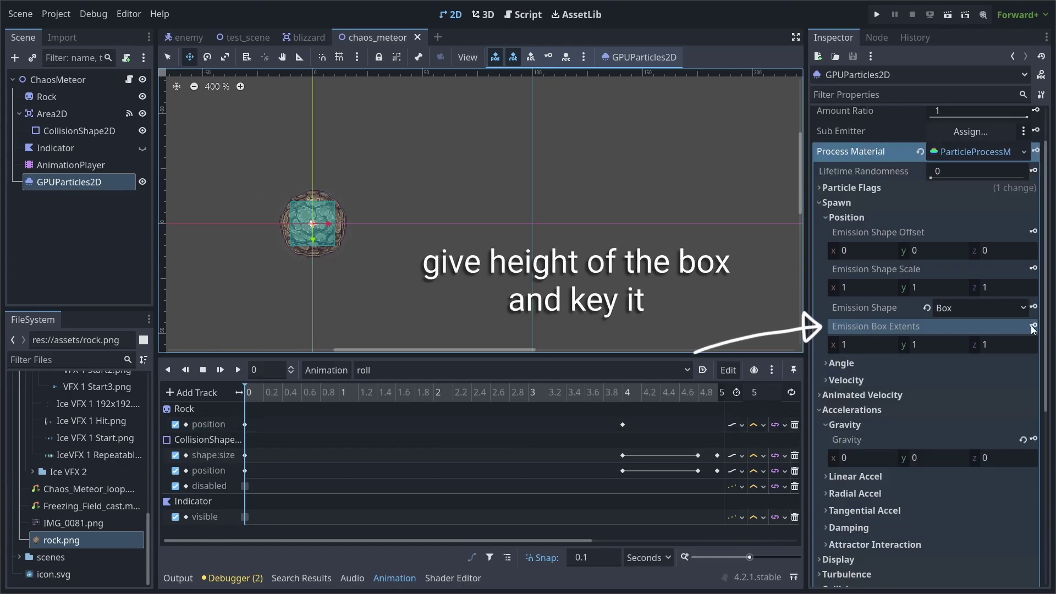
pyautogui.click(949, 347)
pyautogui.write('5')
pyautogui.click(357, 218)
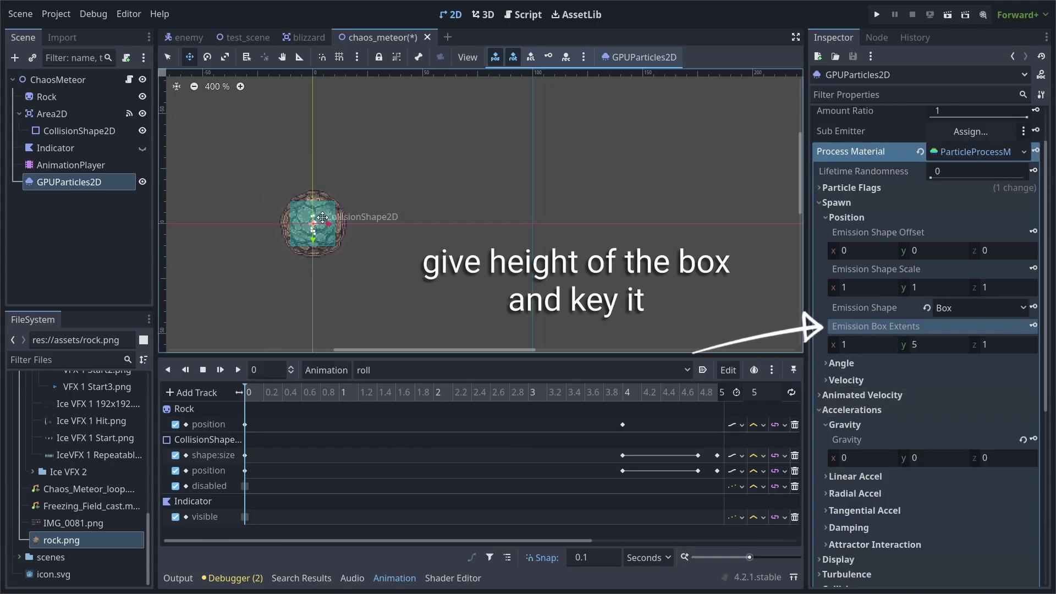
pyautogui.click(1033, 326)
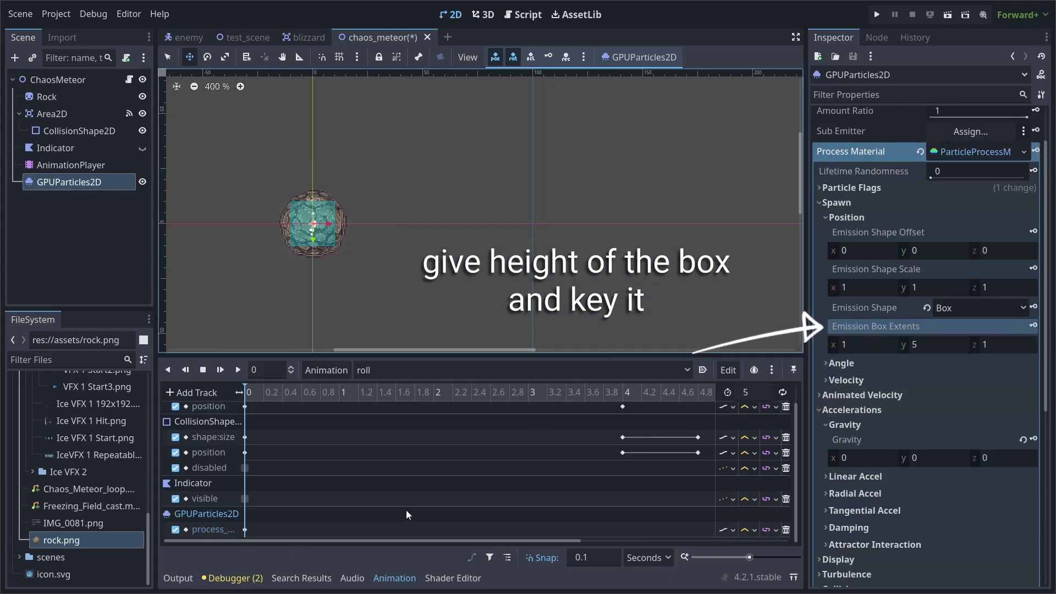
# At about 4 seconds, key box extents x 70 and emission offset x 70
pyautogui.moveTo(454, 398); pyautogui.dragTo(637, 394)
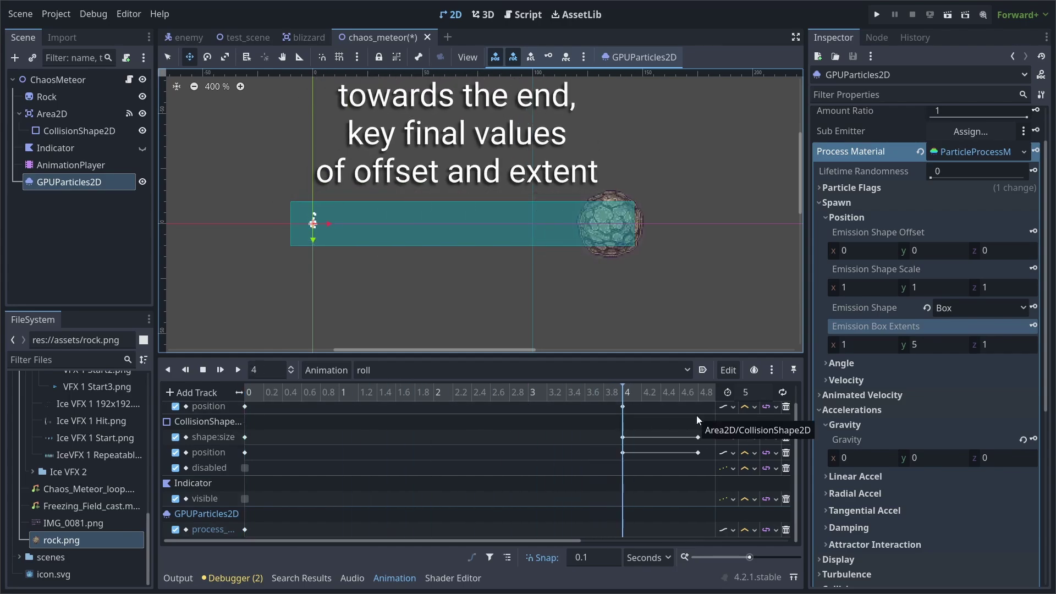
pyautogui.click(856, 345)
pyautogui.click(851, 252)
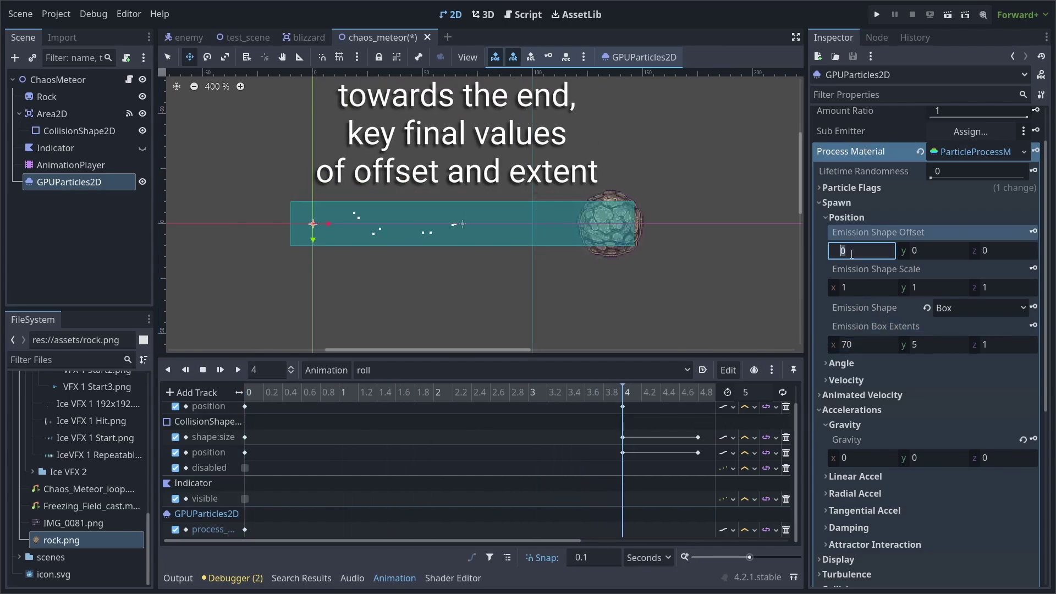
pyautogui.write('70')
pyautogui.press('Return')
pyautogui.click(1034, 231)
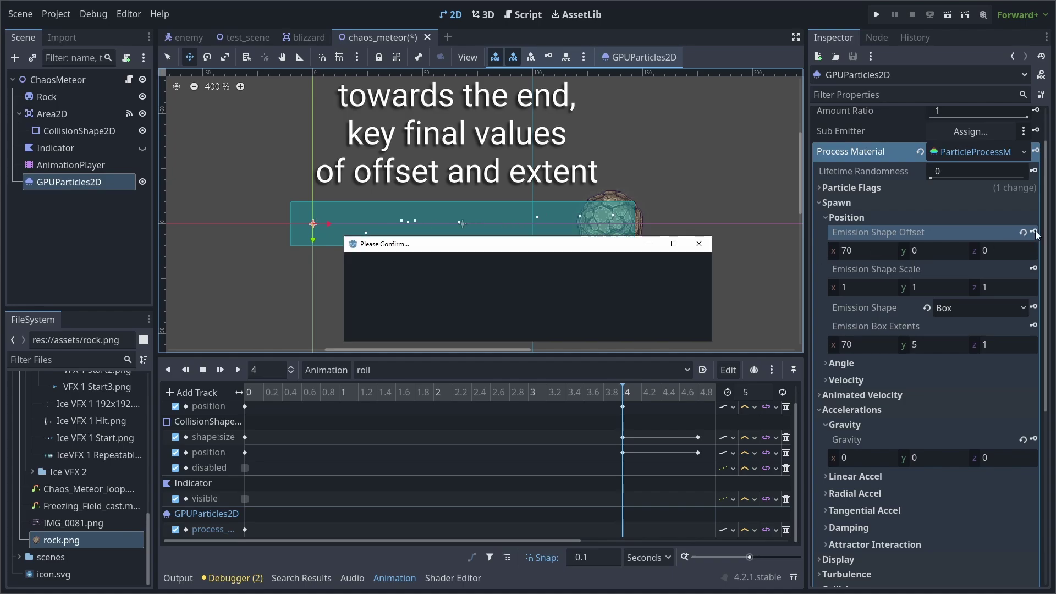
pyautogui.press('Return')
pyautogui.click(1035, 326)
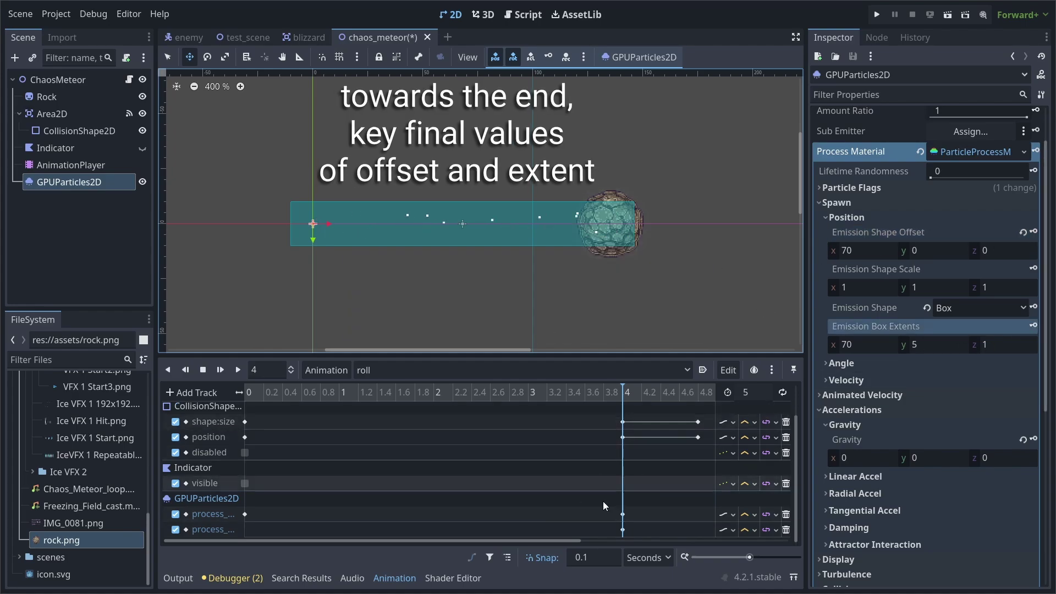
# Key the emission offset at 0 at the animation start and preview the roll animation
pyautogui.moveTo(468, 392); pyautogui.dragTo(242, 396)
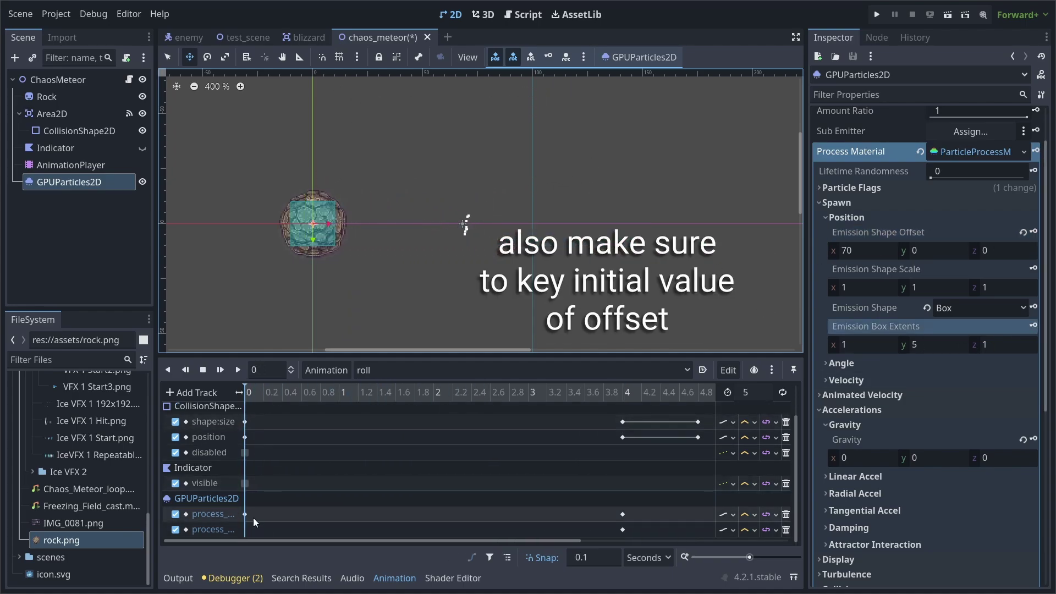
pyautogui.click(861, 252)
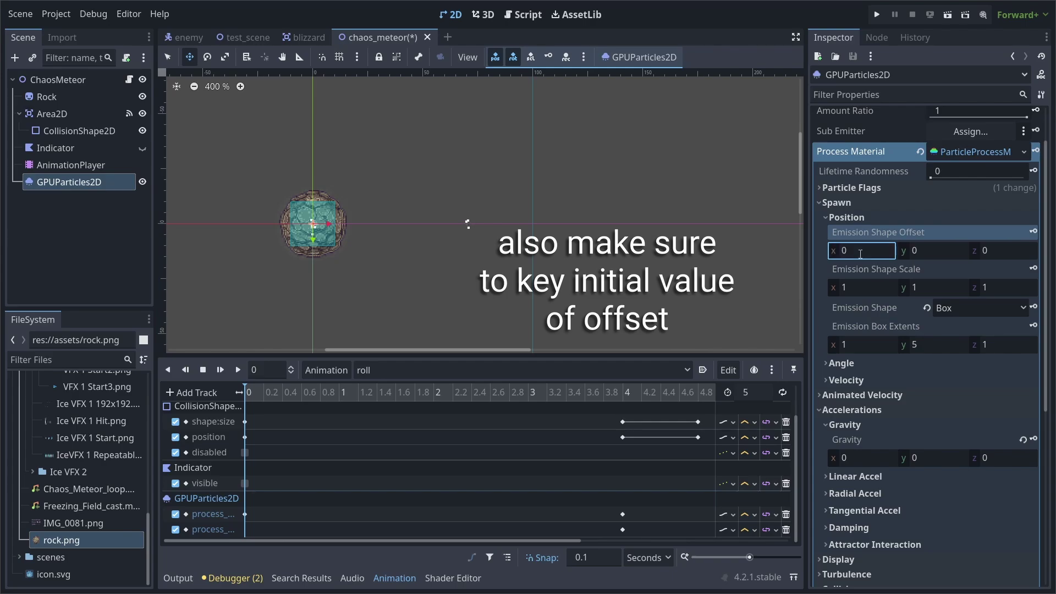
pyautogui.hotkey('shift', 'd')
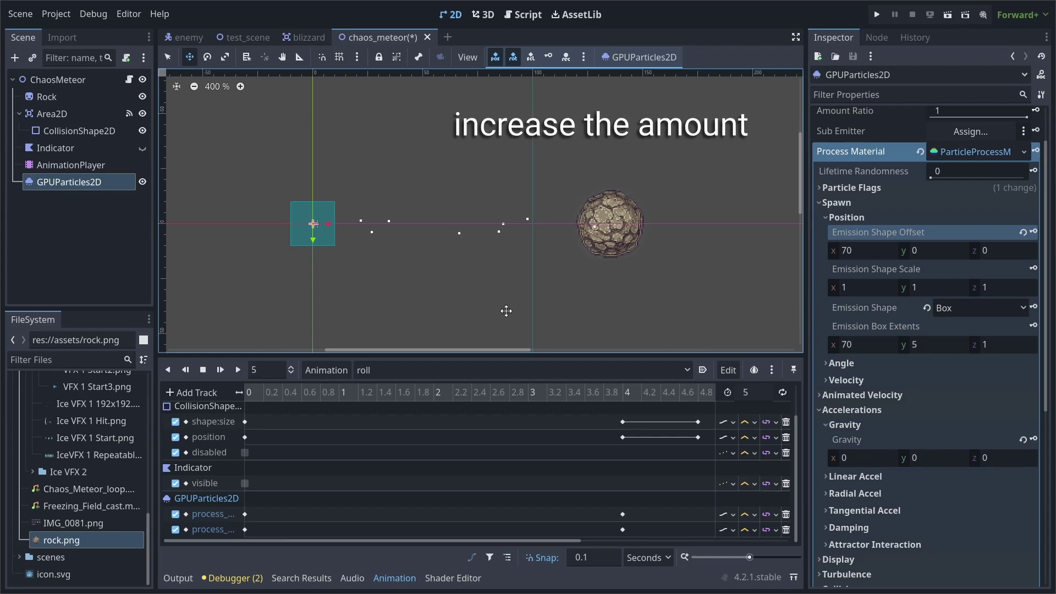
# Set the particle Amount to 500 and replay the roll animation to check the trail
pyautogui.scroll(3, 935, 395)
pyautogui.click(964, 152)
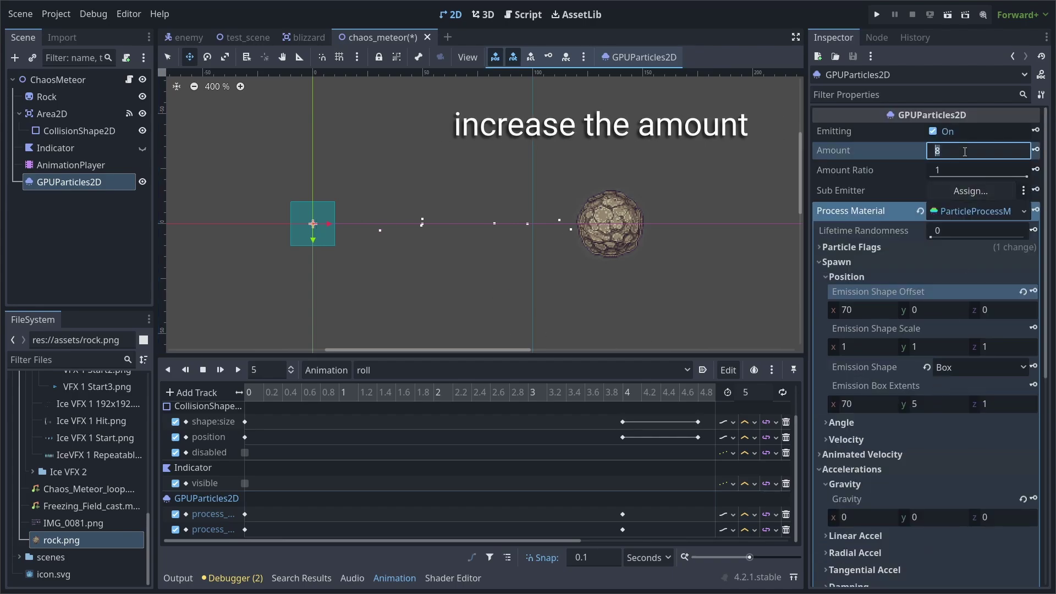
pyautogui.write('150')
pyautogui.press('Return')
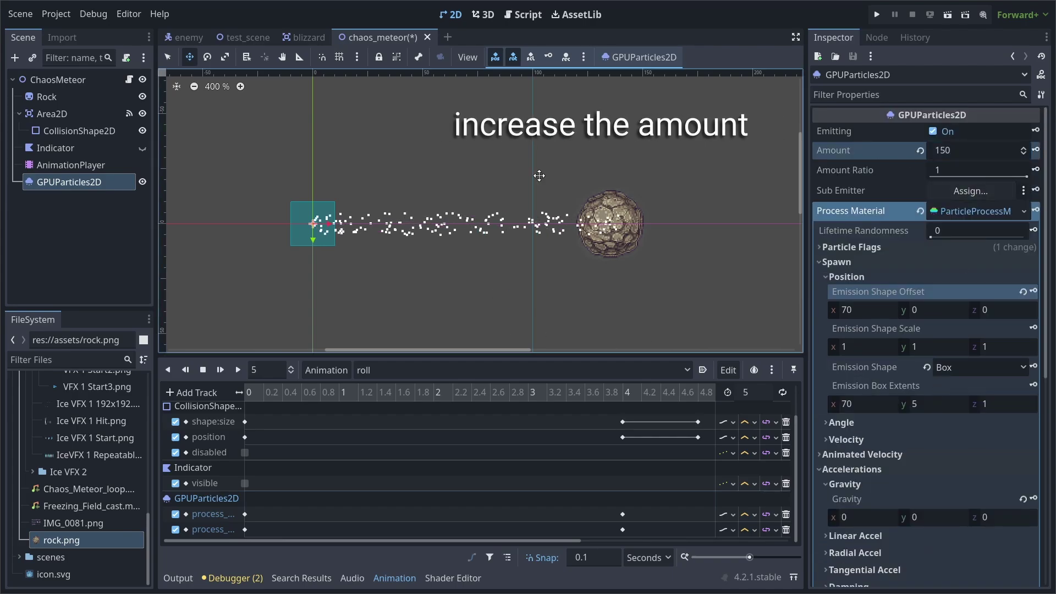
pyautogui.click(957, 150)
pyautogui.write('500')
pyautogui.press('Return')
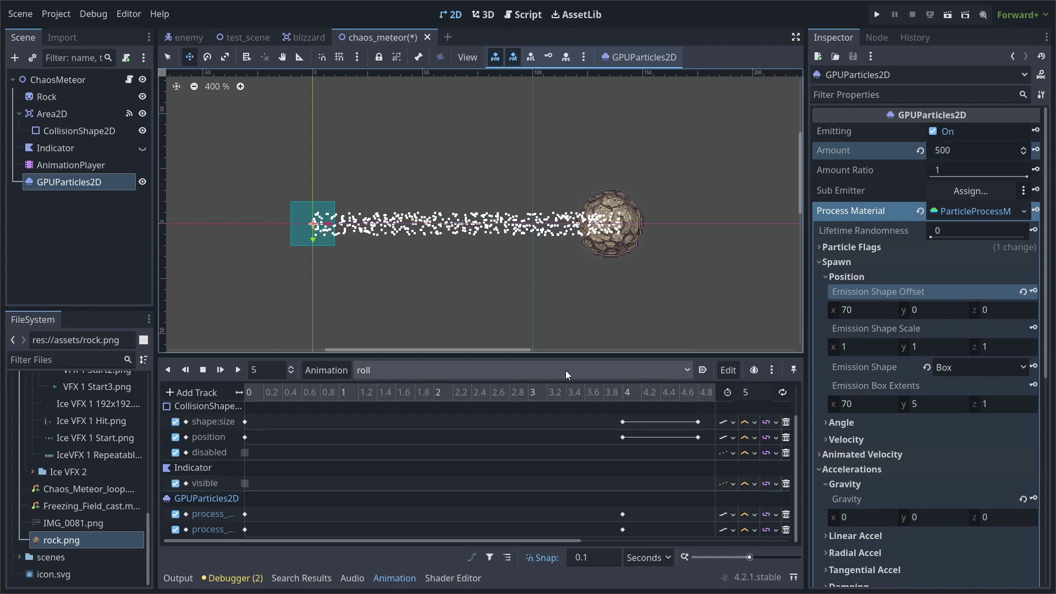
pyautogui.click(203, 369)
pyautogui.click(238, 369)
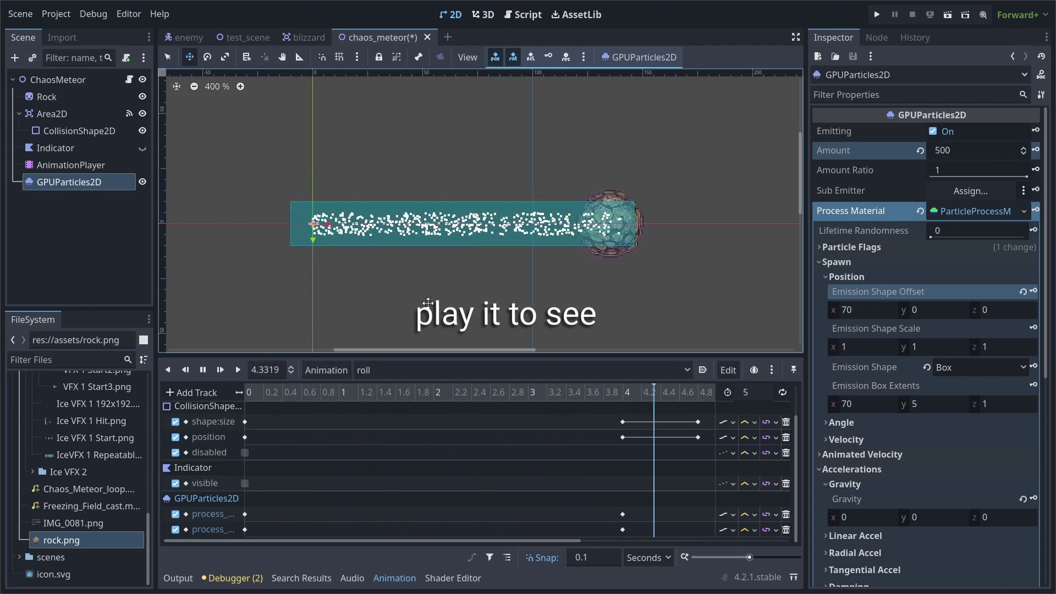
# Enable Show Behind Parent so the particles draw behind the rock
pyautogui.scroll(-8, 883, 338)
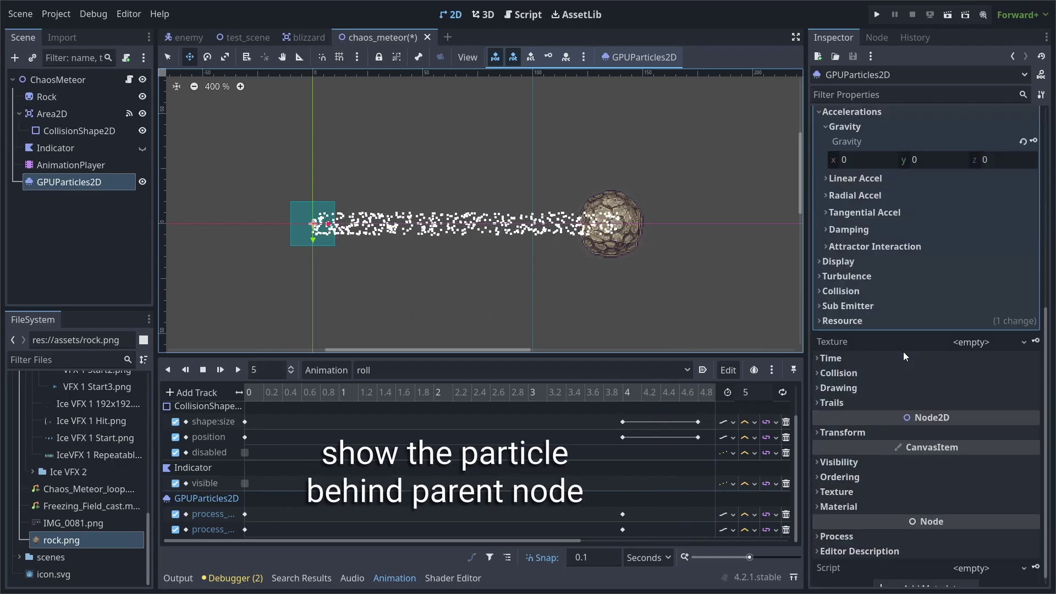
pyautogui.scroll(-1, 904, 352)
pyautogui.click(872, 457)
pyautogui.scroll(-3, 909, 451)
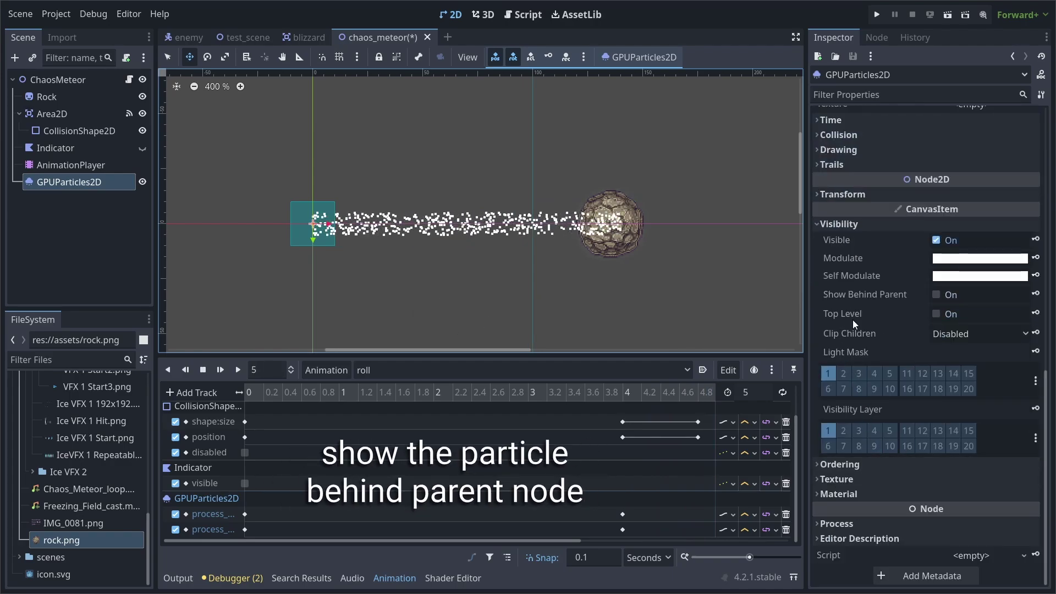
pyautogui.click(937, 294)
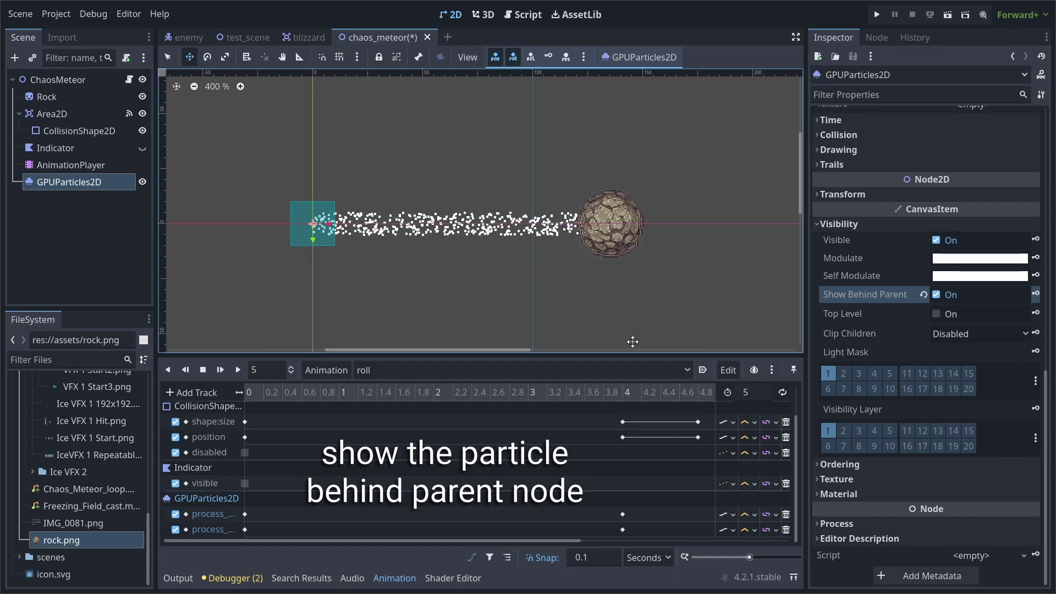
# Set particle Direction to (0, -1) and Initial Velocity to 25
pyautogui.scroll(5, 830, 203)
pyautogui.click(829, 202)
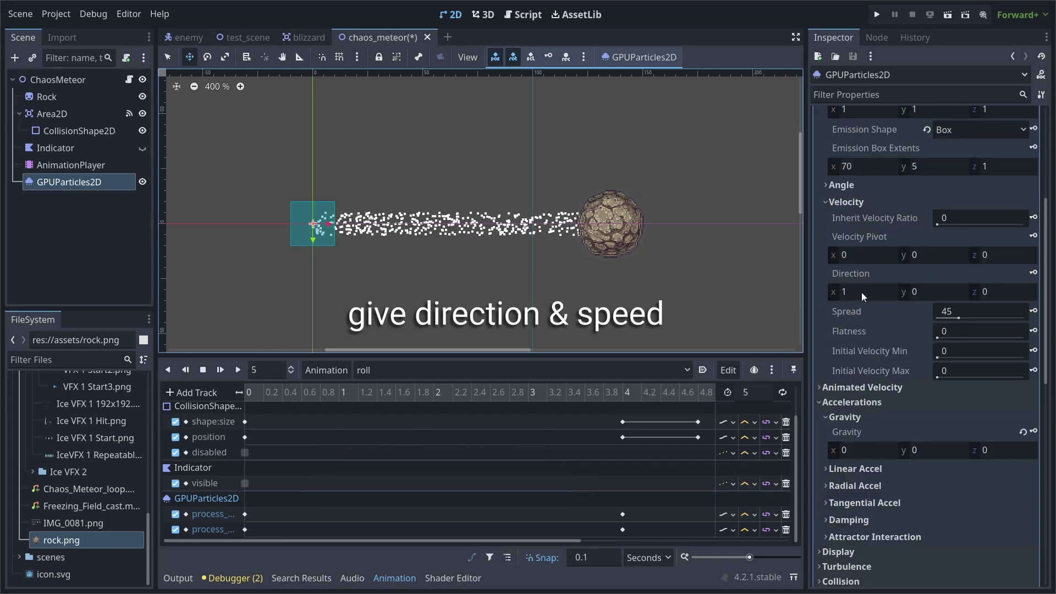
pyautogui.click(923, 292)
pyautogui.write('-1')
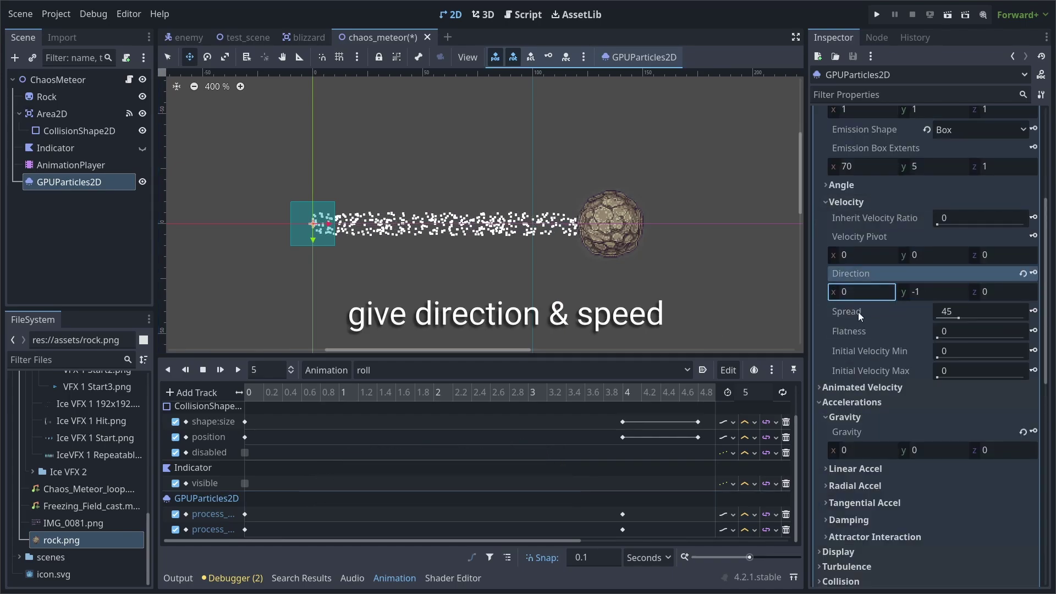
pyautogui.click(978, 351)
pyautogui.write('25')
pyautogui.press('Return')
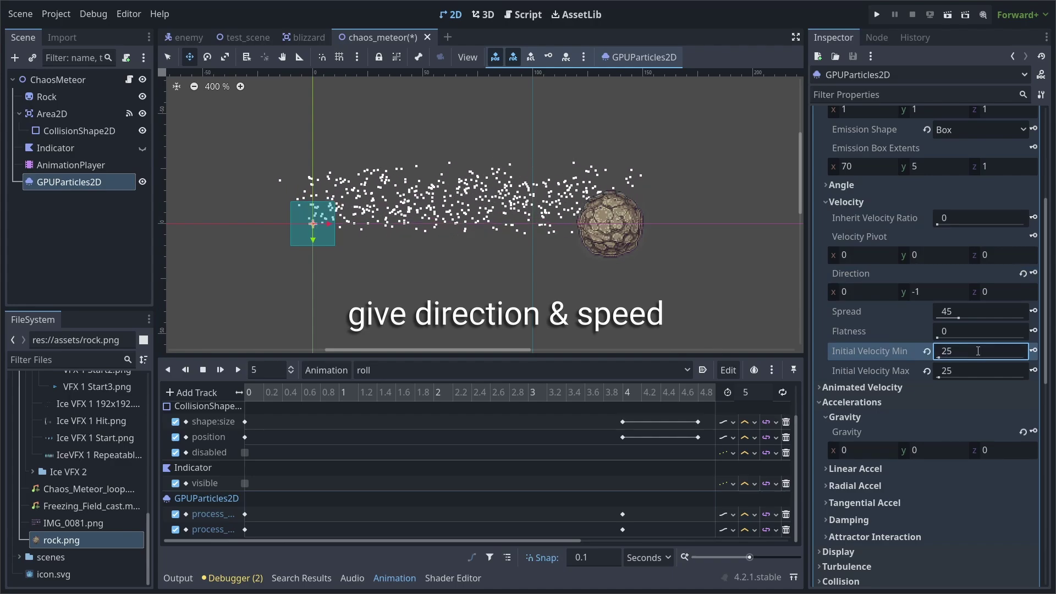
pyautogui.scroll(-5, 909, 329)
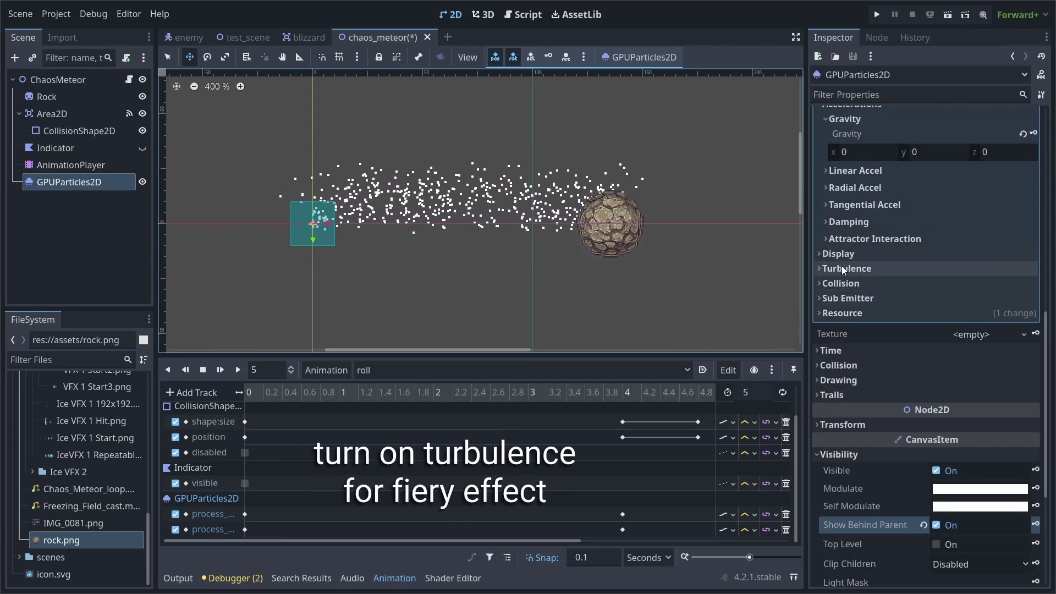
# Enable Turbulence and set the particles' Scale Max to 2
pyautogui.click(845, 269)
pyautogui.click(937, 284)
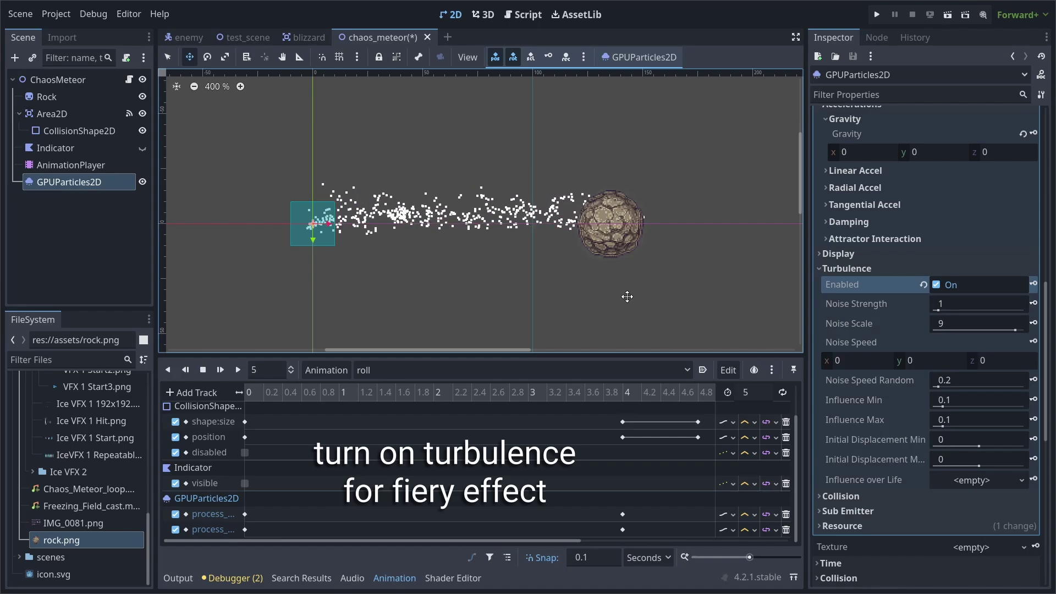
pyautogui.click(852, 254)
pyautogui.click(847, 269)
pyautogui.click(956, 303)
pyautogui.write('2')
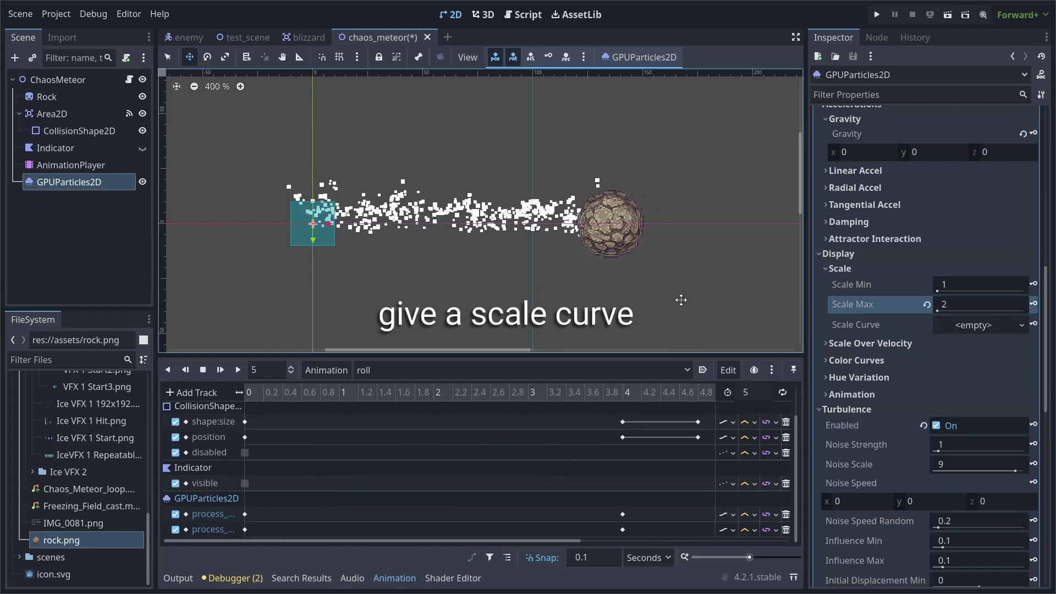
# Add a new CurveTexture as Scale Curve and lower its end point so particles shrink
pyautogui.click(978, 325)
pyautogui.click(985, 340)
pyautogui.scroll(-1, 994, 328)
pyautogui.click(995, 329)
pyautogui.moveTo(1019, 329); pyautogui.dragTo(1022, 341)
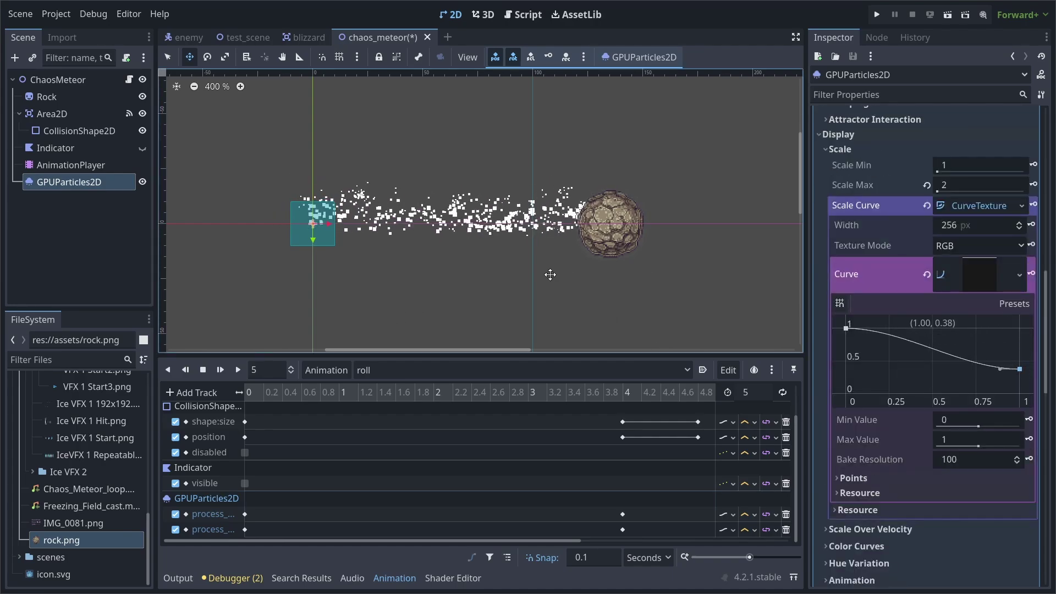
# Create a Color Ramp gradient for the particles and make its first stop yellow
pyautogui.scroll(-3, 850, 306)
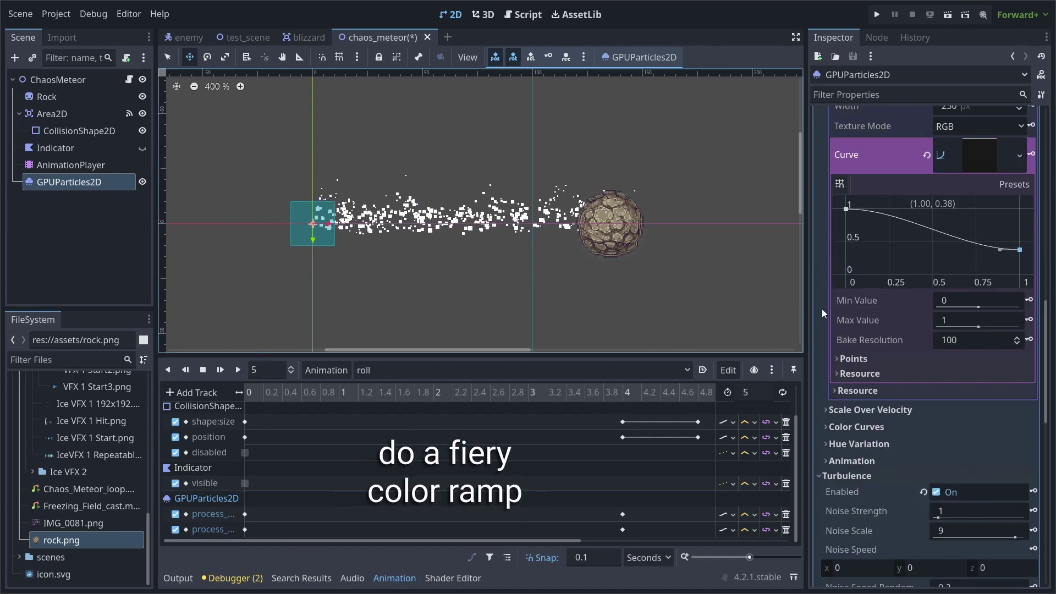
pyautogui.scroll(-2, 822, 309)
pyautogui.click(822, 307)
pyautogui.scroll(-7, 958, 342)
pyautogui.scroll(4, 958, 342)
pyautogui.click(980, 214)
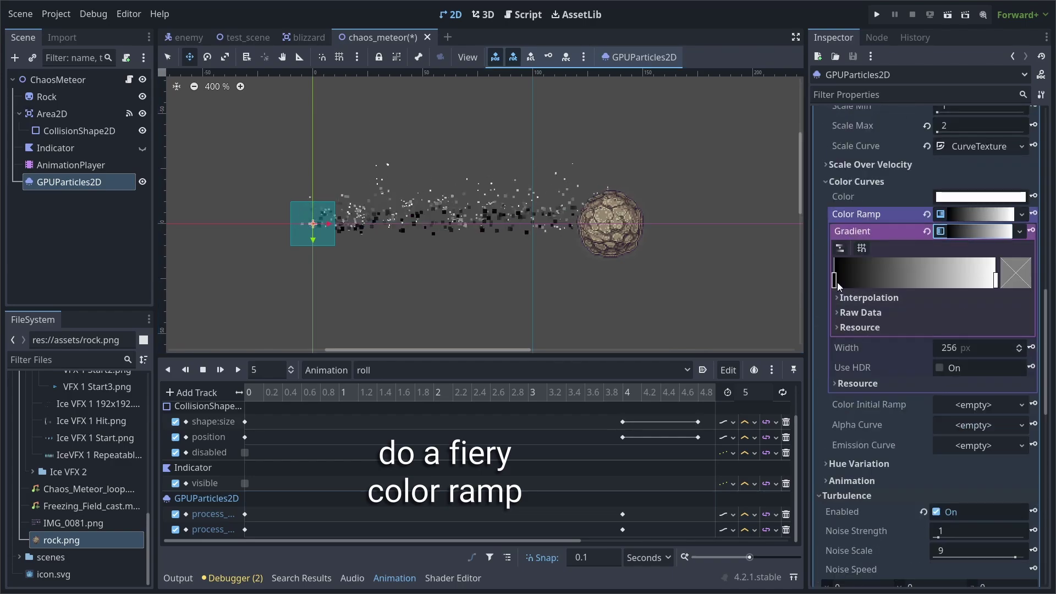
pyautogui.click(1021, 272)
pyautogui.moveTo(975, 362); pyautogui.dragTo(959, 392)
pyautogui.click(962, 296)
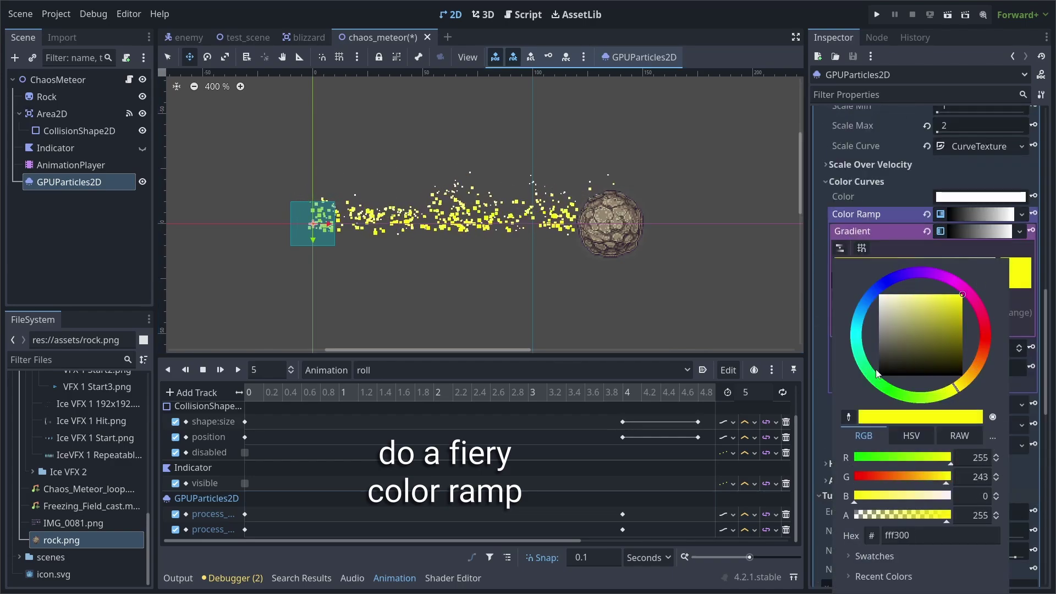
pyautogui.click(993, 297)
# Color the gradient's end stop dark red
pyautogui.click(1020, 272)
pyautogui.click(948, 313)
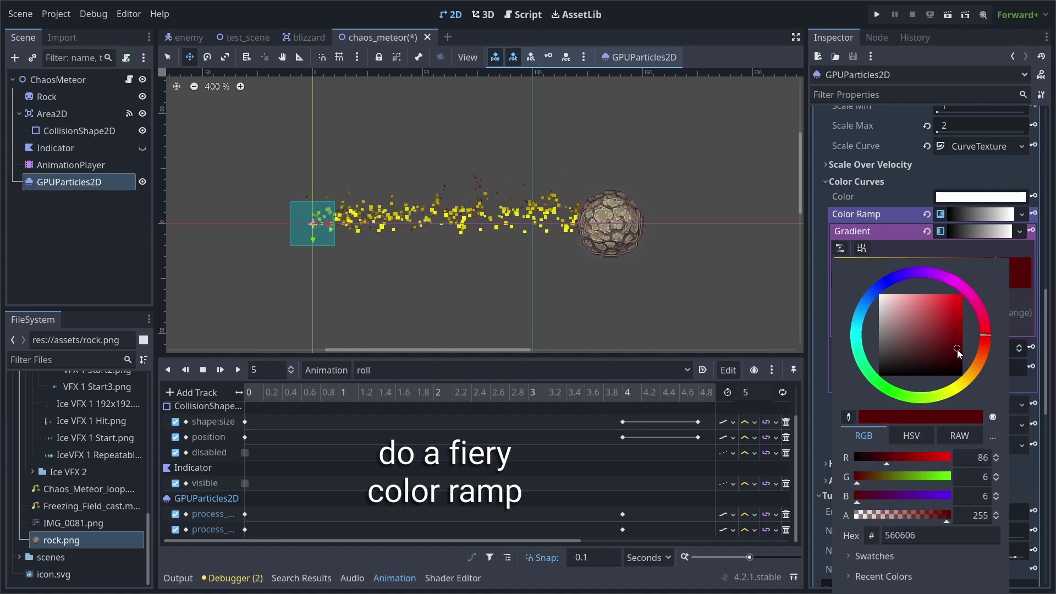
pyautogui.click(700, 294)
# Add a mid-gradient orange stop, nudge it slightly left, and play roll to preview
pyautogui.click(927, 281)
pyautogui.click(1020, 272)
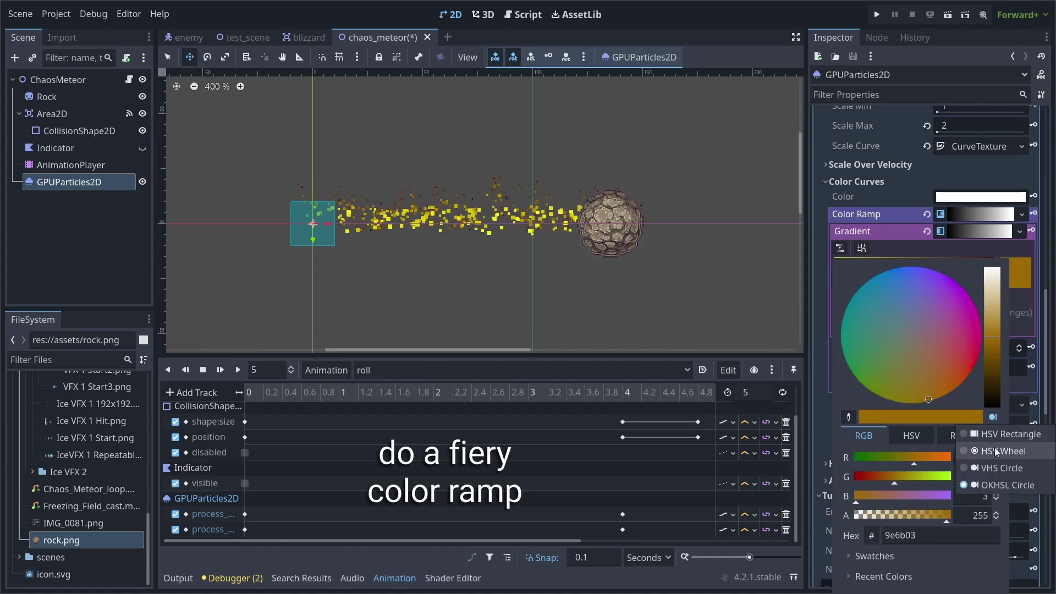
pyautogui.moveTo(965, 289)
pyautogui.mouseDown()
pyautogui.moveTo(988, 331)
pyautogui.moveTo(982, 372)
pyautogui.mouseUp()
pyautogui.click(726, 388)
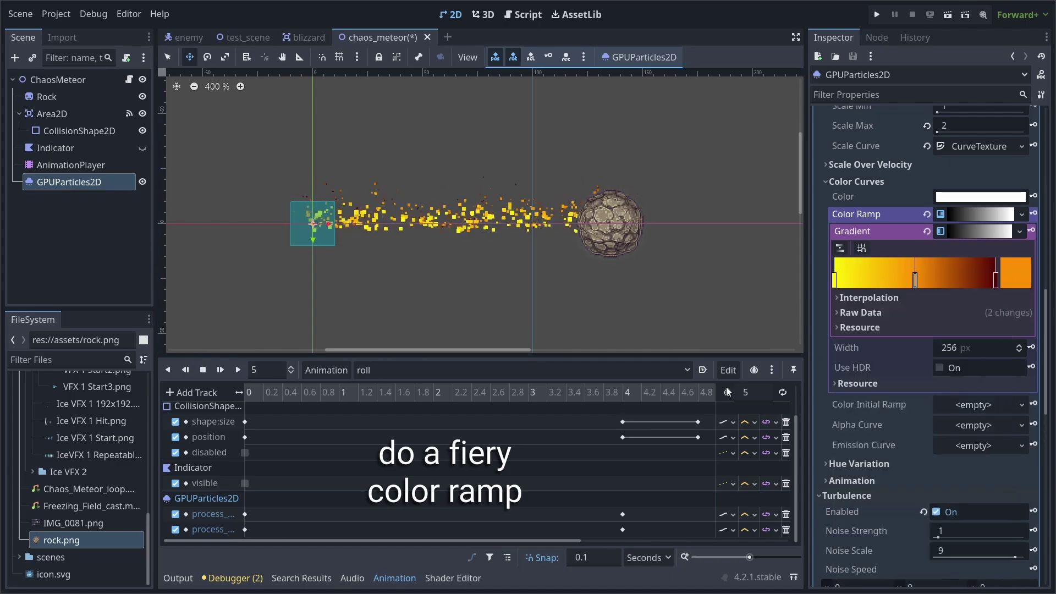
pyautogui.moveTo(950, 286); pyautogui.dragTo(943, 287)
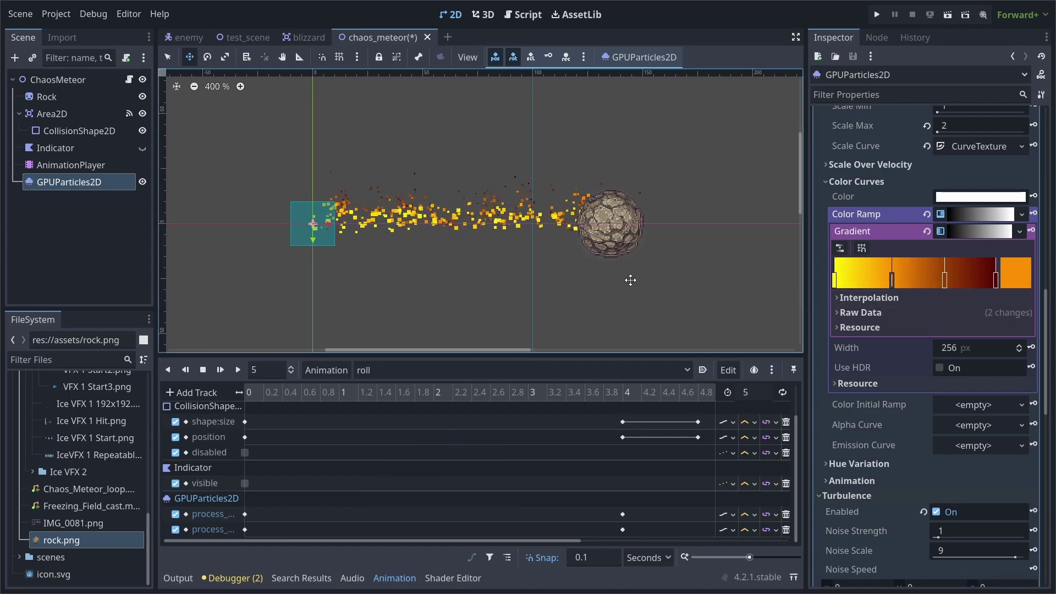
pyautogui.click(226, 372)
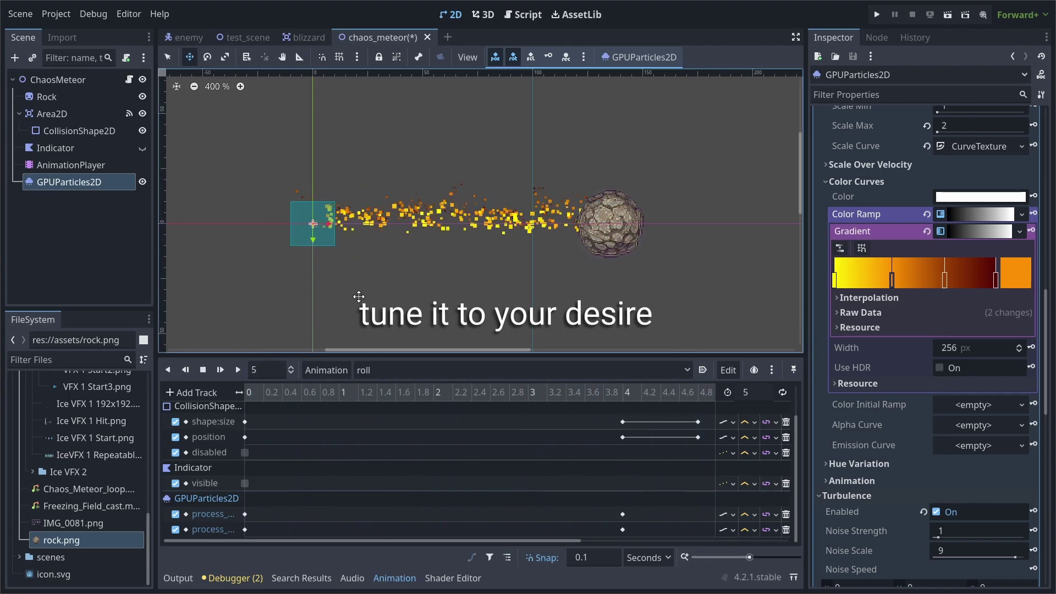
# In the RESET animation, set the emission box x extent to 1 and key Emitting off
pyautogui.click(374, 369)
pyautogui.click(374, 392)
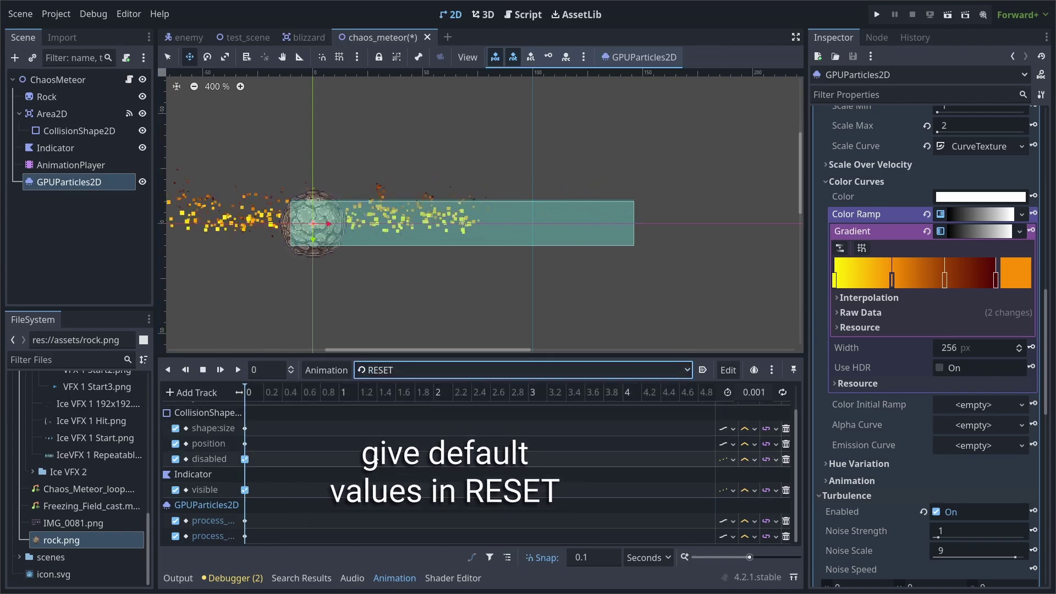
pyautogui.scroll(5, 913, 341)
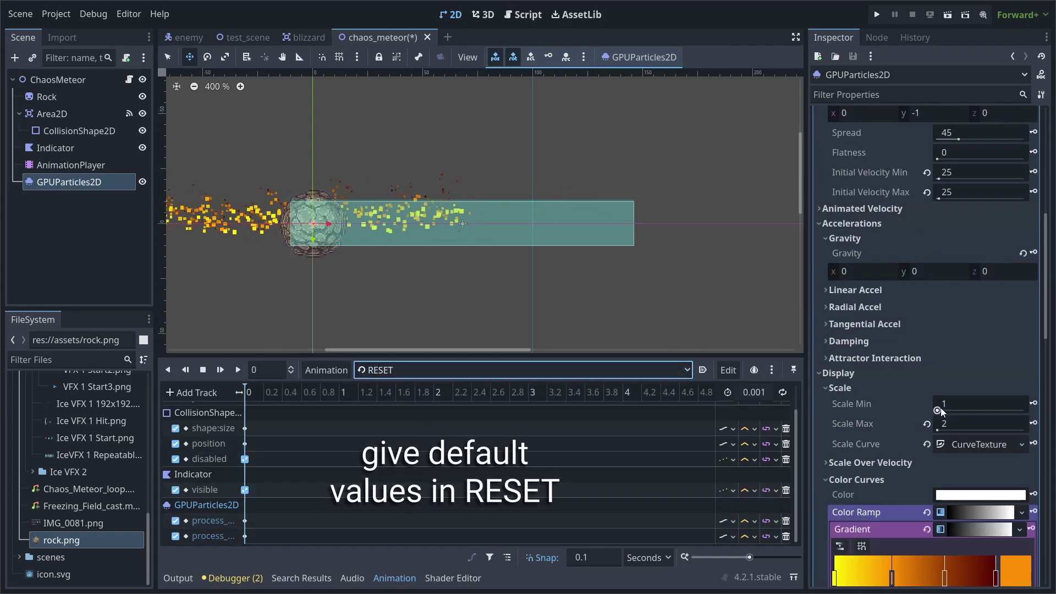
pyautogui.scroll(5, 903, 367)
pyautogui.click(870, 406)
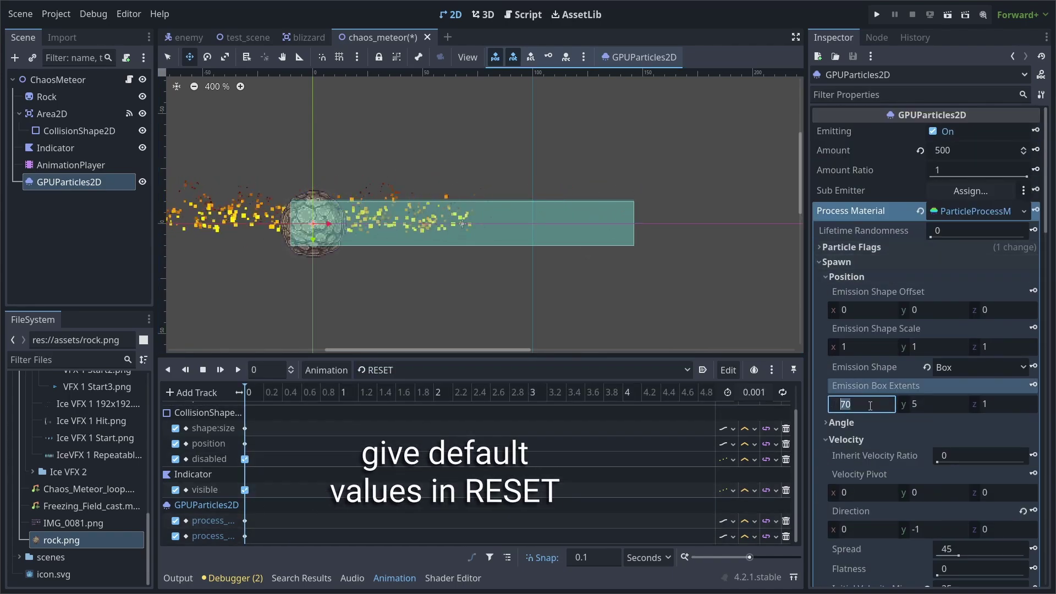
pyautogui.write('1')
pyautogui.moveTo(440, 357); pyautogui.dragTo(440, 287)
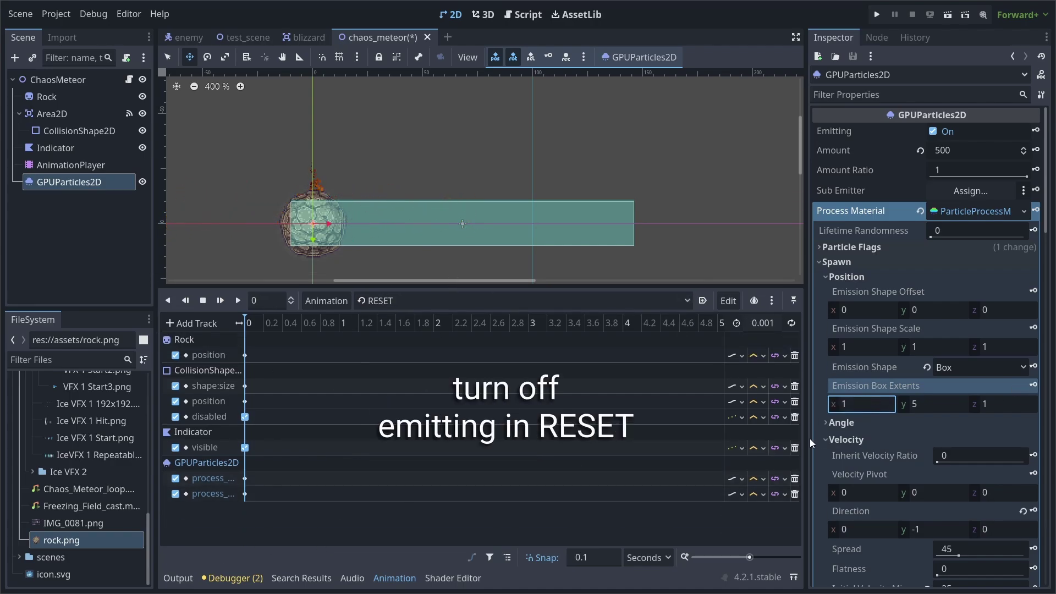
pyautogui.click(941, 135)
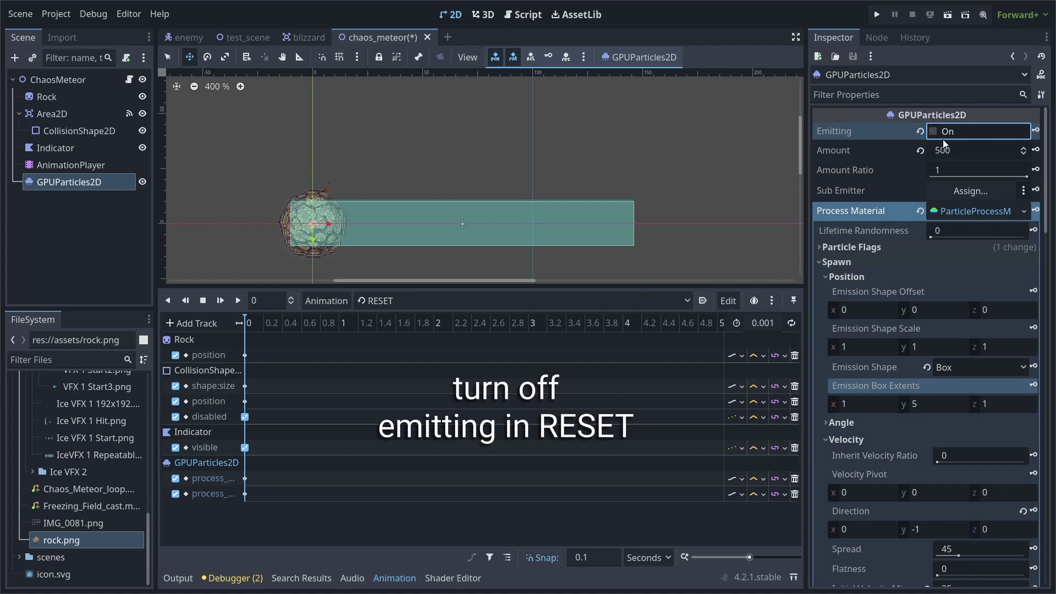
pyautogui.click(1036, 131)
pyautogui.click(464, 331)
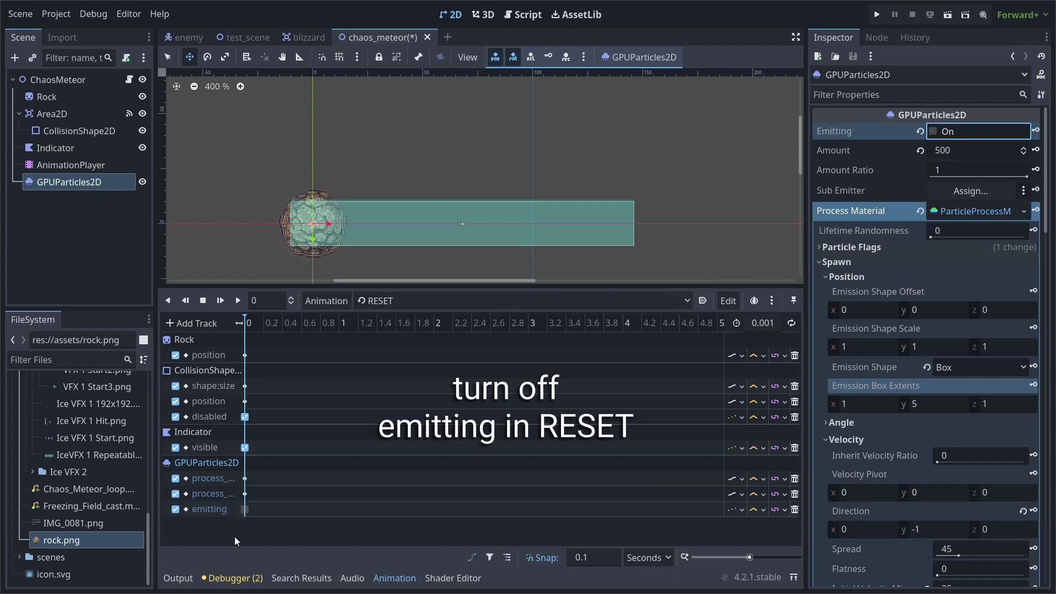
# In the roll animation, key Emitting on and save the meteor scene
pyautogui.click(397, 301)
pyautogui.click(405, 336)
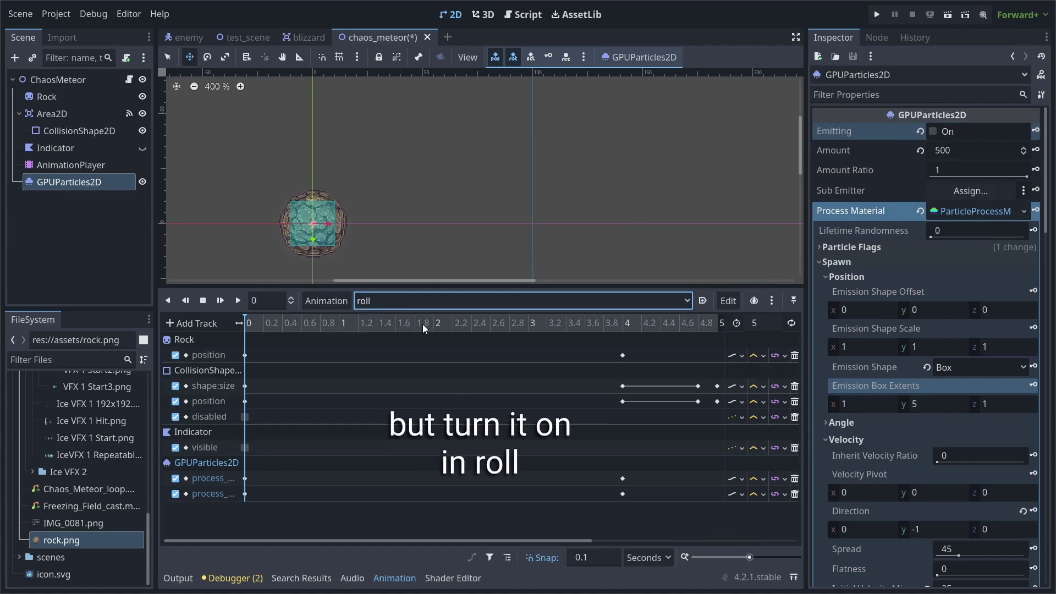
pyautogui.click(933, 131)
pyautogui.click(1037, 131)
pyautogui.click(460, 330)
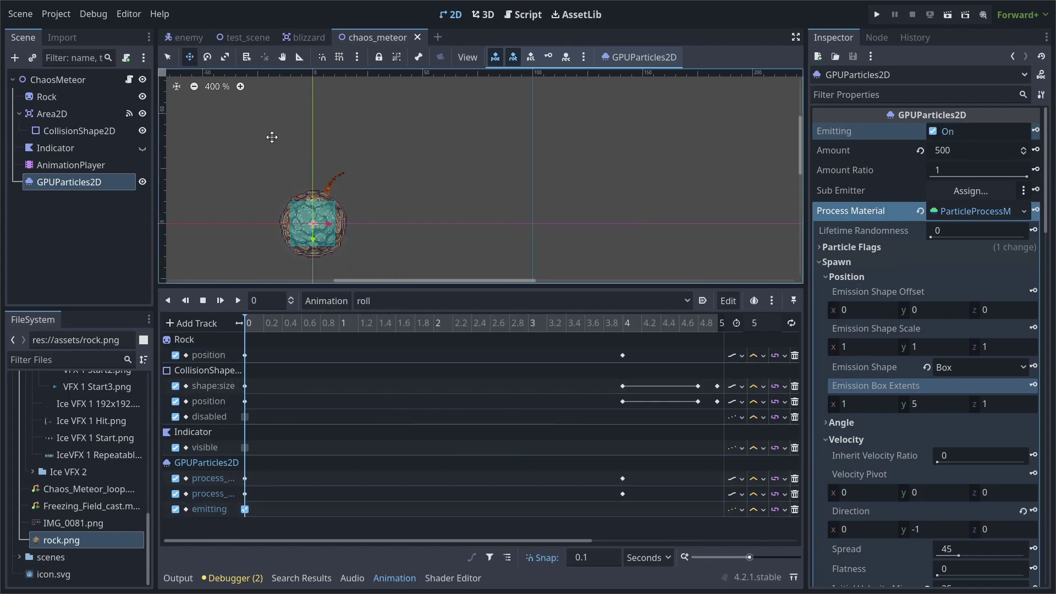
pyautogui.hotkey('ctrl', 's')
# Run the test scene with F6 and place a meteor to launch it with its fire trail
pyautogui.click(248, 37)
pyautogui.press('F6')
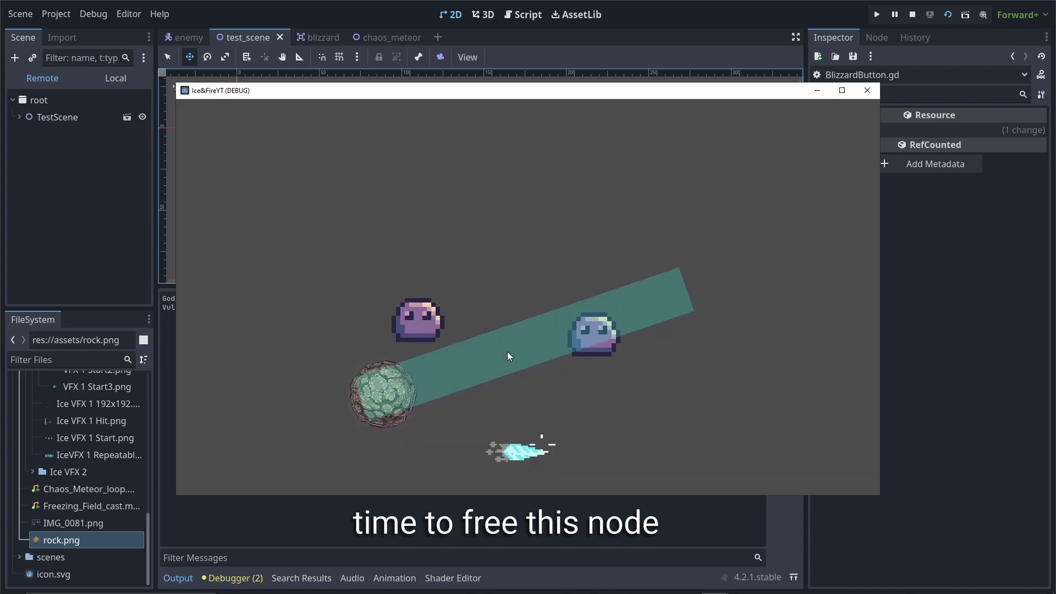
pyautogui.click(697, 316)
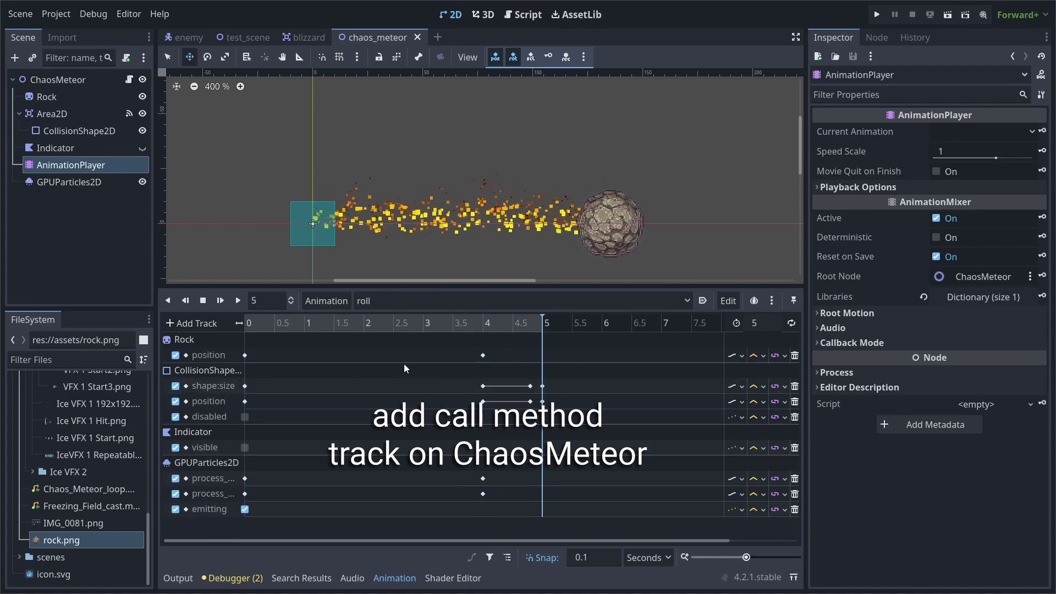
# Add a Call Method track targeting the ChaosMeteor node to the roll animation
pyautogui.click(182, 323)
pyautogui.click(195, 428)
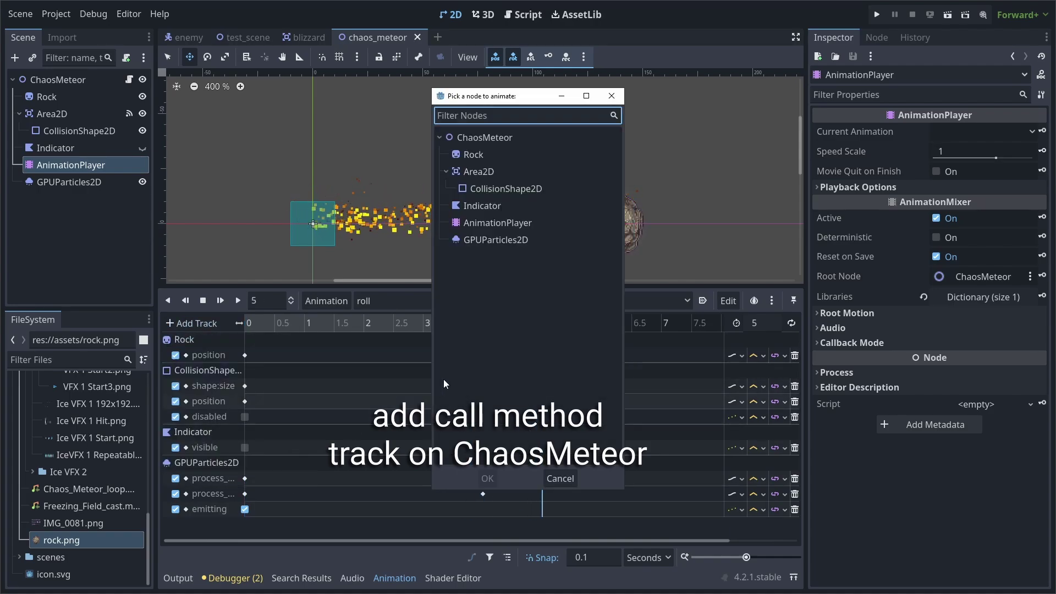
pyautogui.click(479, 138)
pyautogui.click(507, 477)
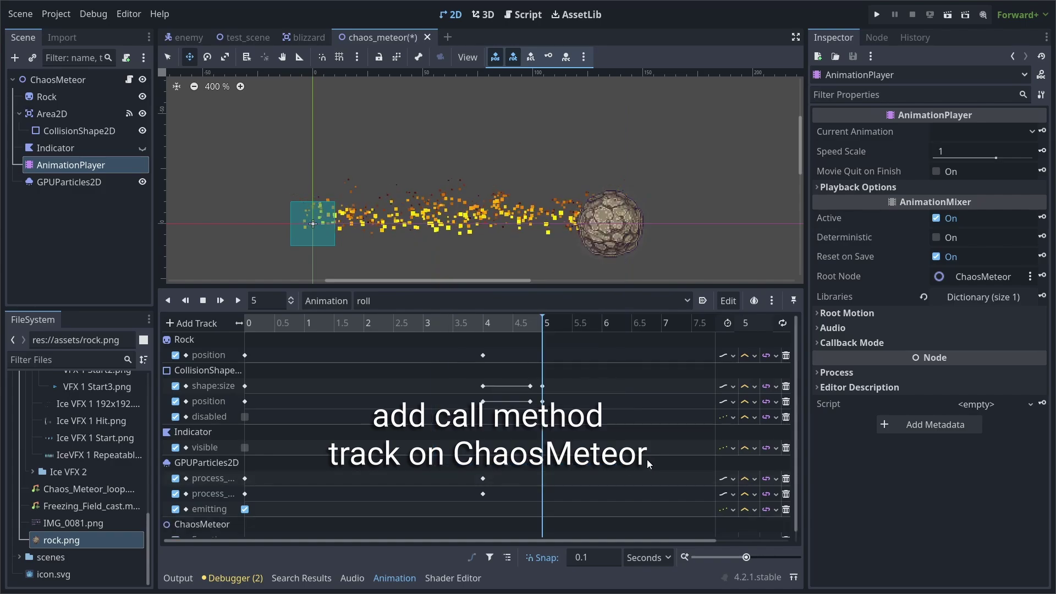
pyautogui.moveTo(597, 290); pyautogui.dragTo(600, 242)
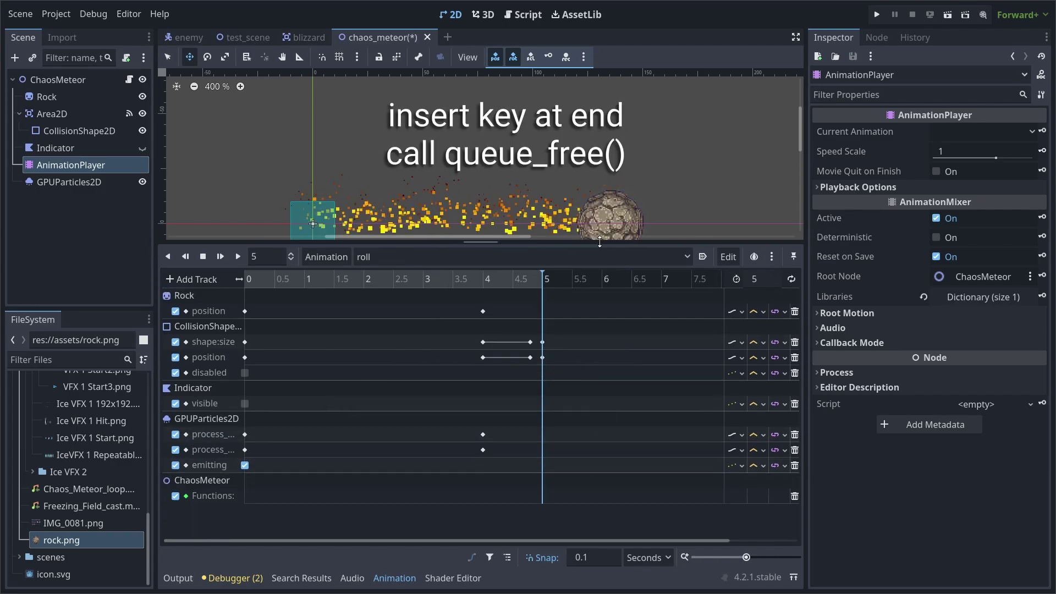
# Key a queue_free() call at 5 s, then save and run the test scene
pyautogui.rightClick(539, 498)
pyautogui.click(561, 505)
pyautogui.write('que')
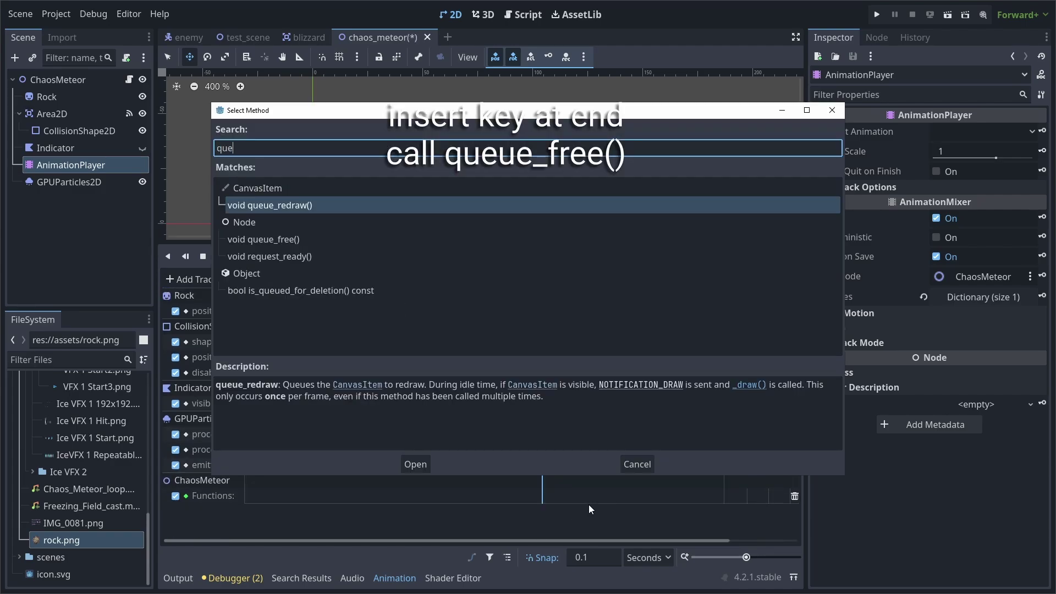
pyautogui.press('Down')
pyautogui.press('Return')
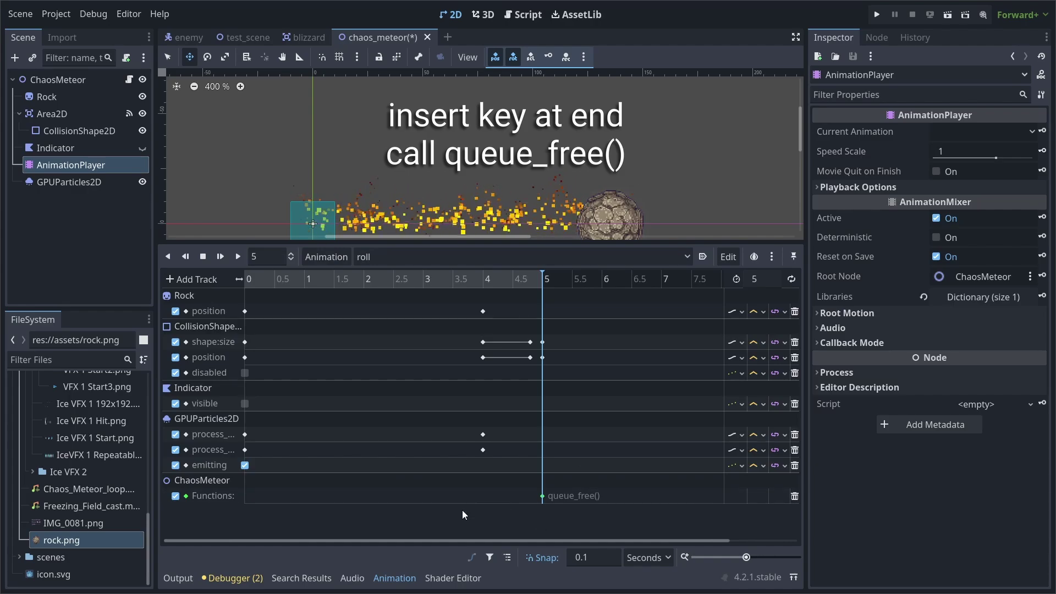
pyautogui.hotkey('ctrl', 's')
pyautogui.press('F5')
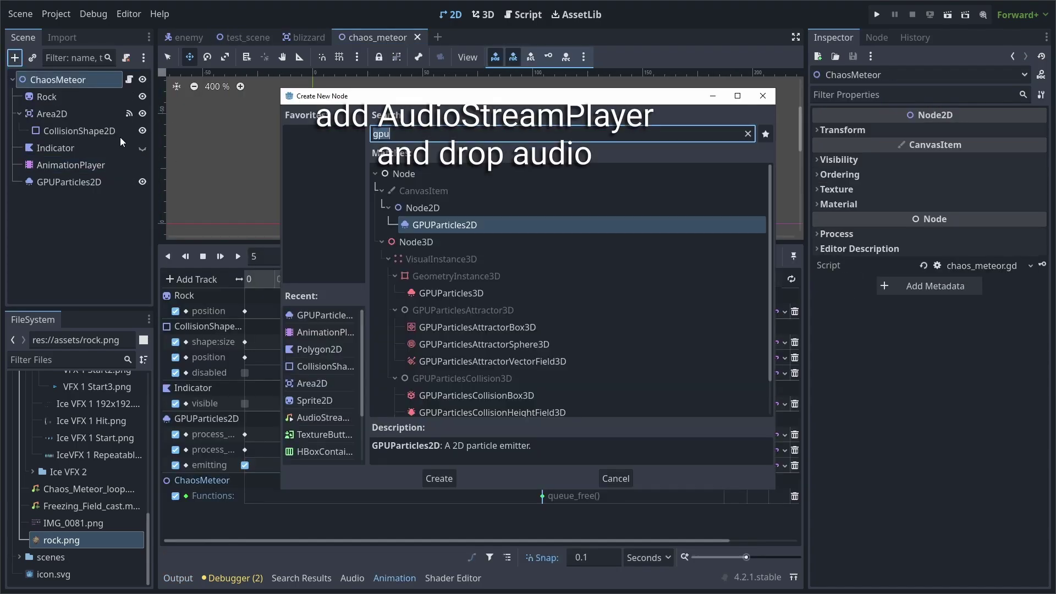
# Add an AudioStreamPlayer child node to the meteor
pyautogui.write('audio')
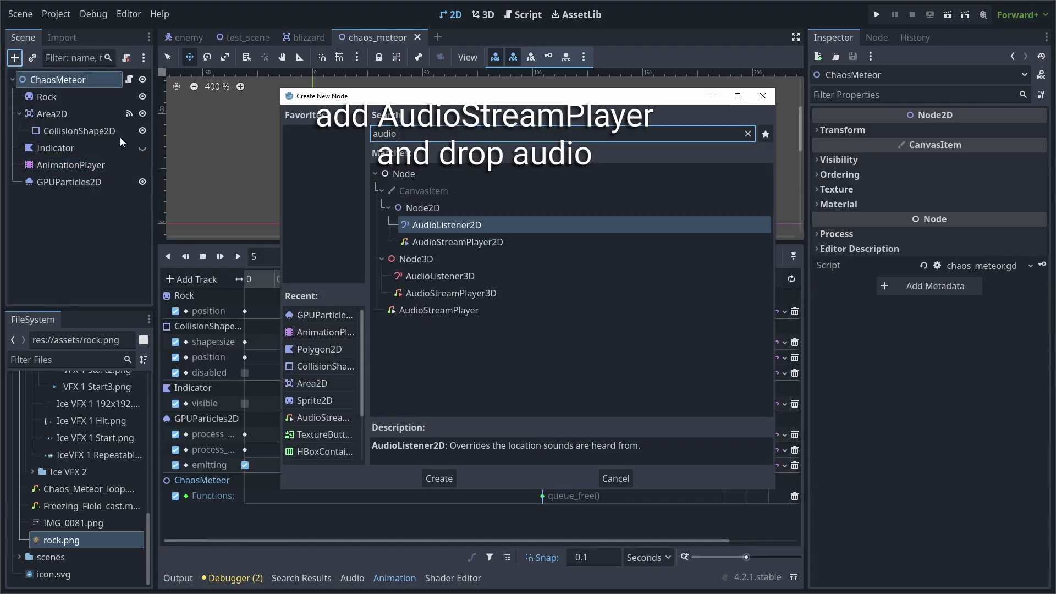
pyautogui.press('Down')
pyautogui.press('Down')
pyautogui.press('Down')
pyautogui.press('Down')
pyautogui.press('Return')
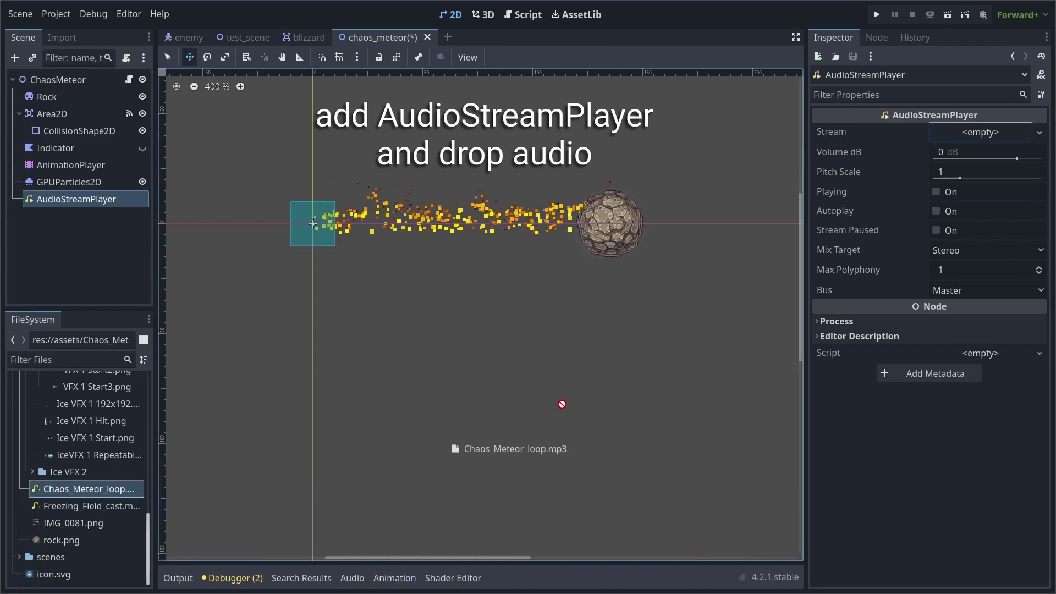
# Assign Chaos_Meteor_loop.mp3 as the player's stream with a volume of -20 dB
pyautogui.moveTo(87, 490); pyautogui.dragTo(981, 134)
pyautogui.click(952, 175)
pyautogui.write('-20')
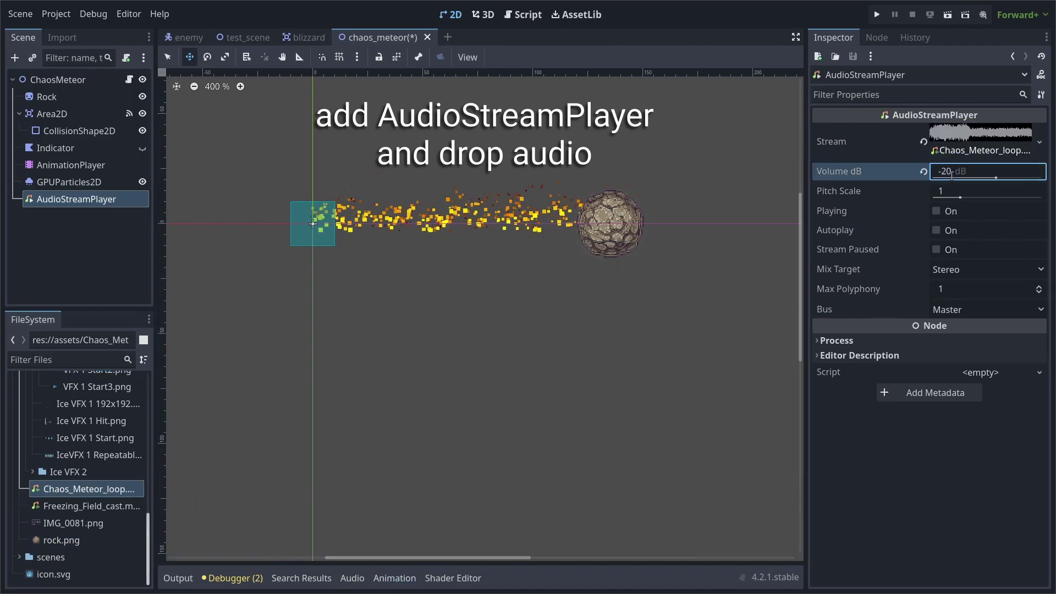
pyautogui.press('Return')
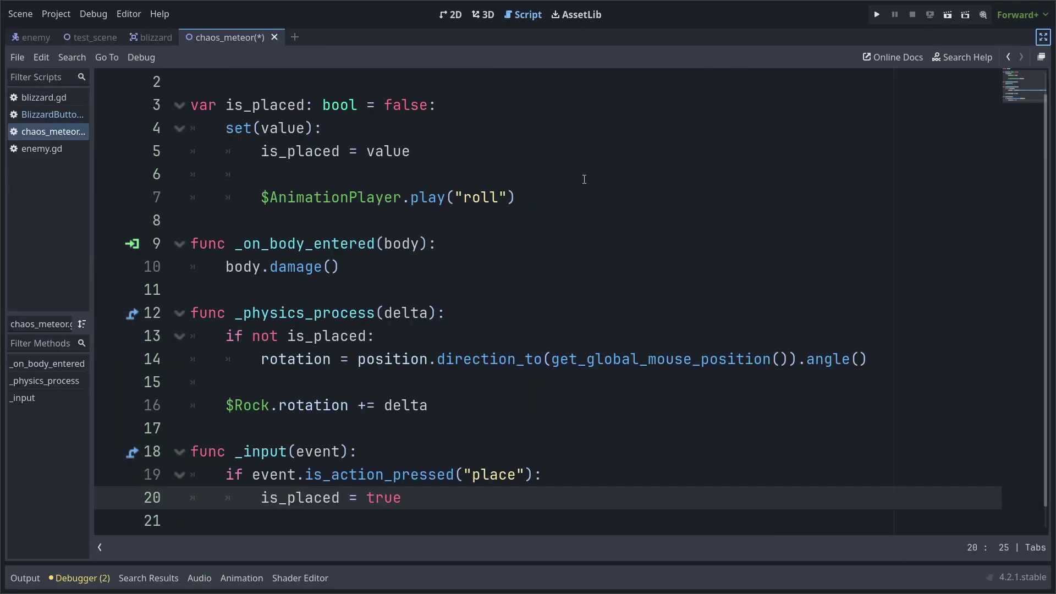
pyautogui.click(638, 223)
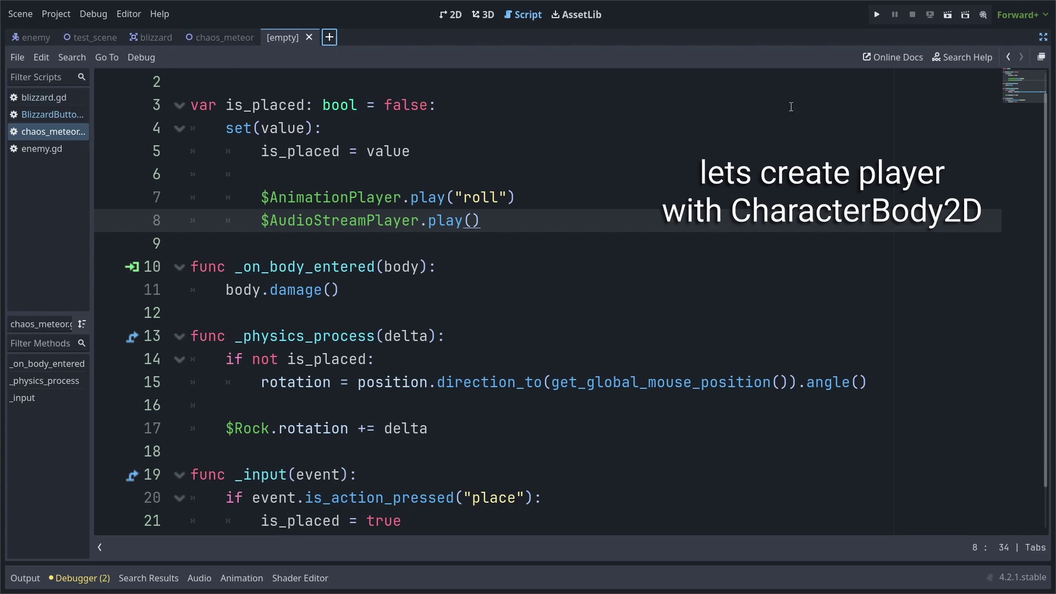
# Create a new scene with a CharacterBody2D root named Player and a Sprite2D child
pyautogui.hotkey('ctrl', 'shift', 'F11')
pyautogui.click(94, 154)
pyautogui.write('charac')
pyautogui.press('Return')
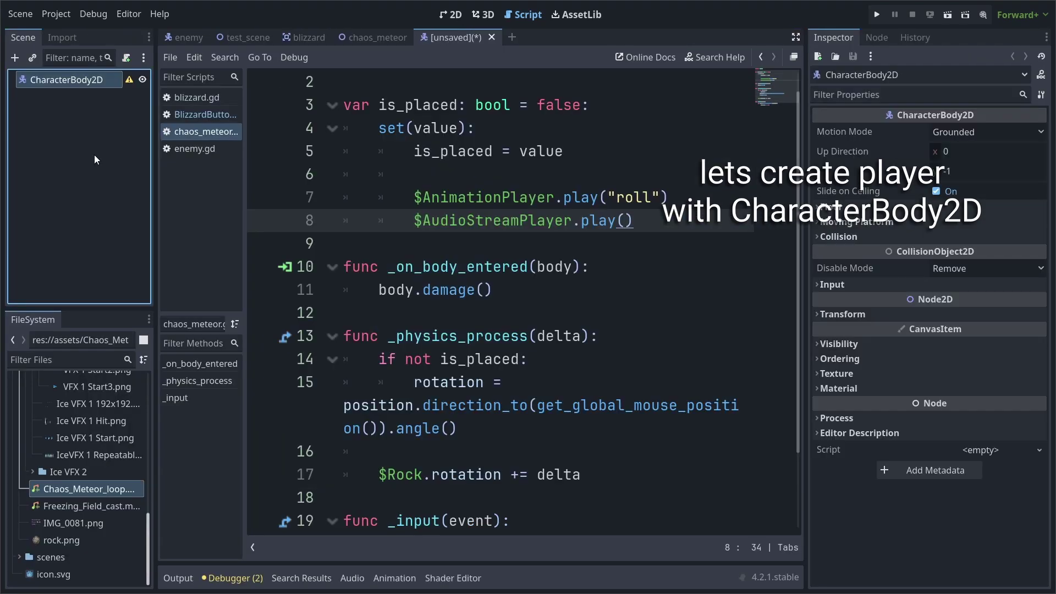
pyautogui.press('F2')
pyautogui.write('Player')
pyautogui.press('Return')
pyautogui.hotkey('ctrl', 'a')
pyautogui.write('s')
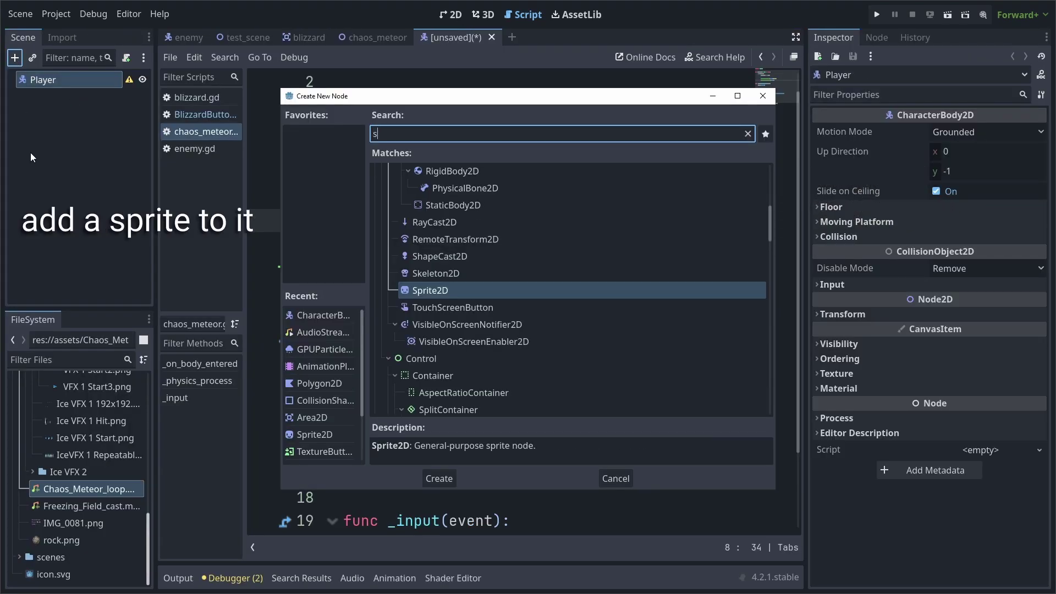
pyautogui.write('prite')
pyautogui.press('Return')
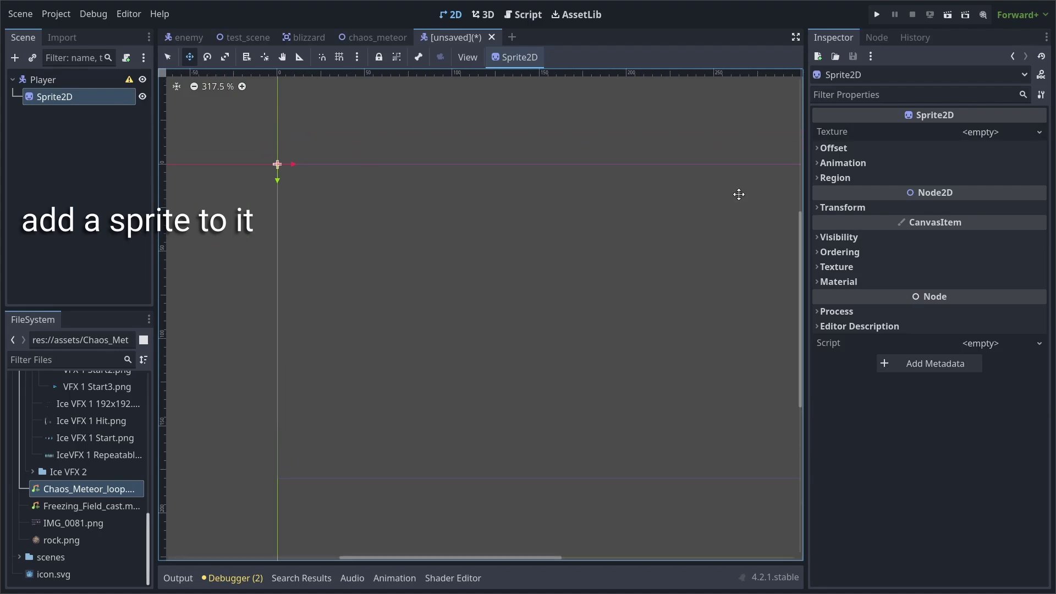
# Give the sprite a 20×20 PlaceholderTexture2D and save the scene as player.tscn
pyautogui.click(1001, 132)
pyautogui.click(946, 370)
pyautogui.press('Tab')
pyautogui.write('20')
pyautogui.press('Return')
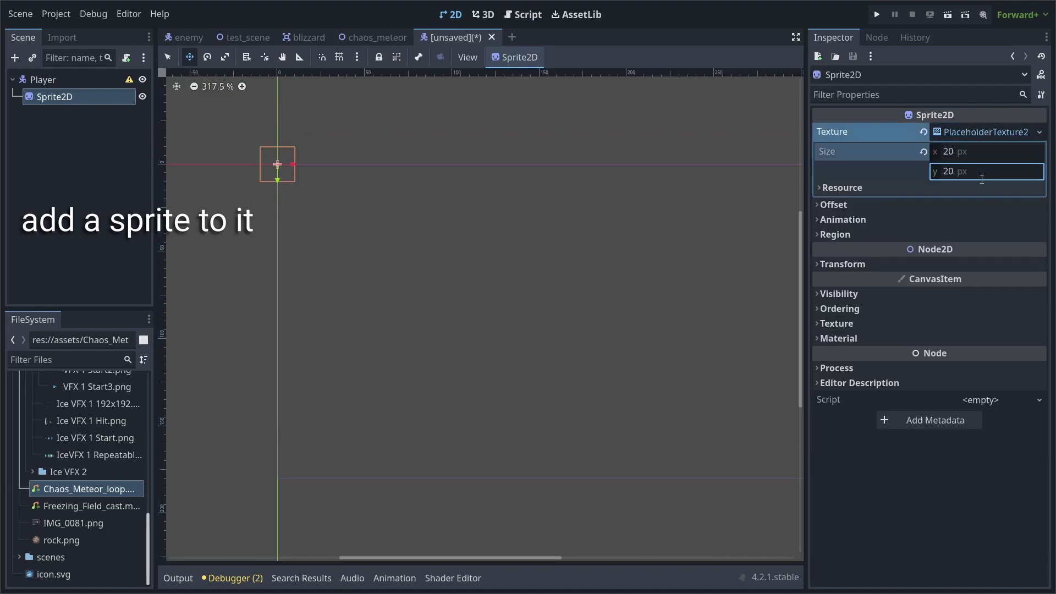
pyautogui.hotkey('ctrl', 's')
pyautogui.click(424, 480)
# Attach a new player.gd script to the Player root node
pyautogui.click(43, 79)
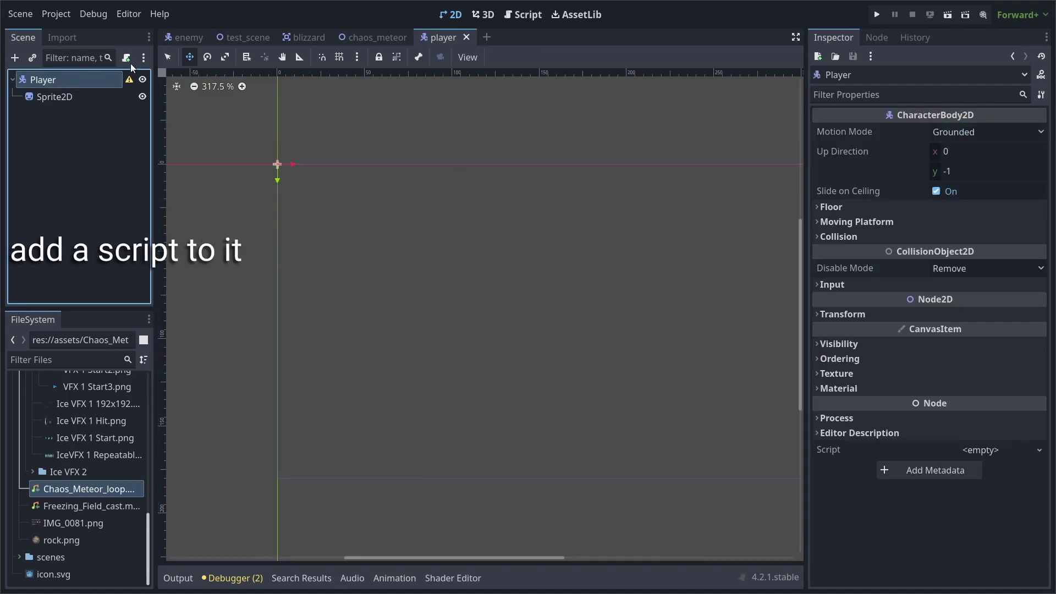
pyautogui.click(126, 58)
pyautogui.click(494, 404)
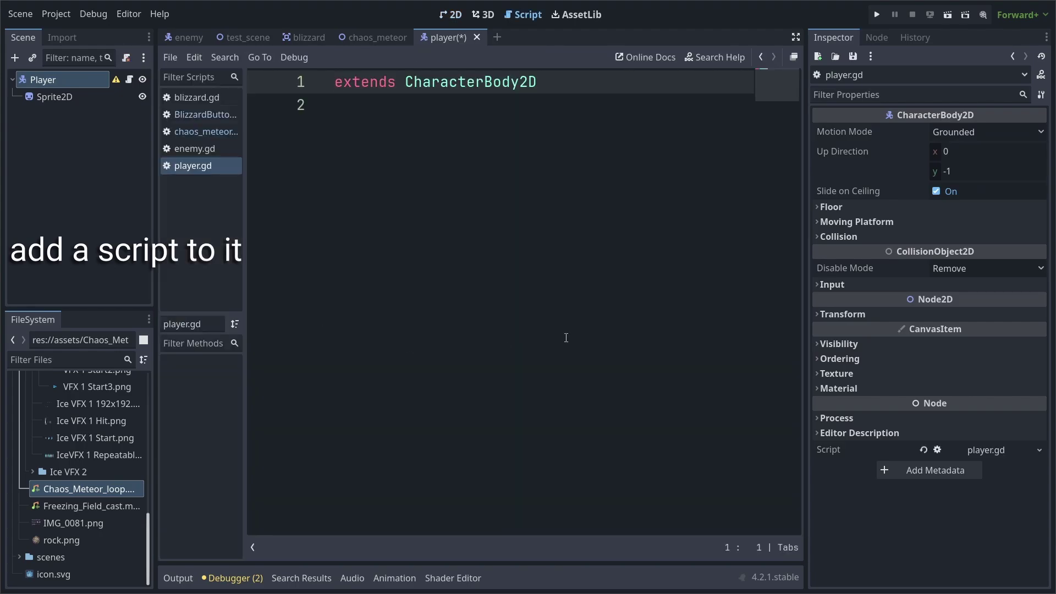
pyautogui.click(795, 37)
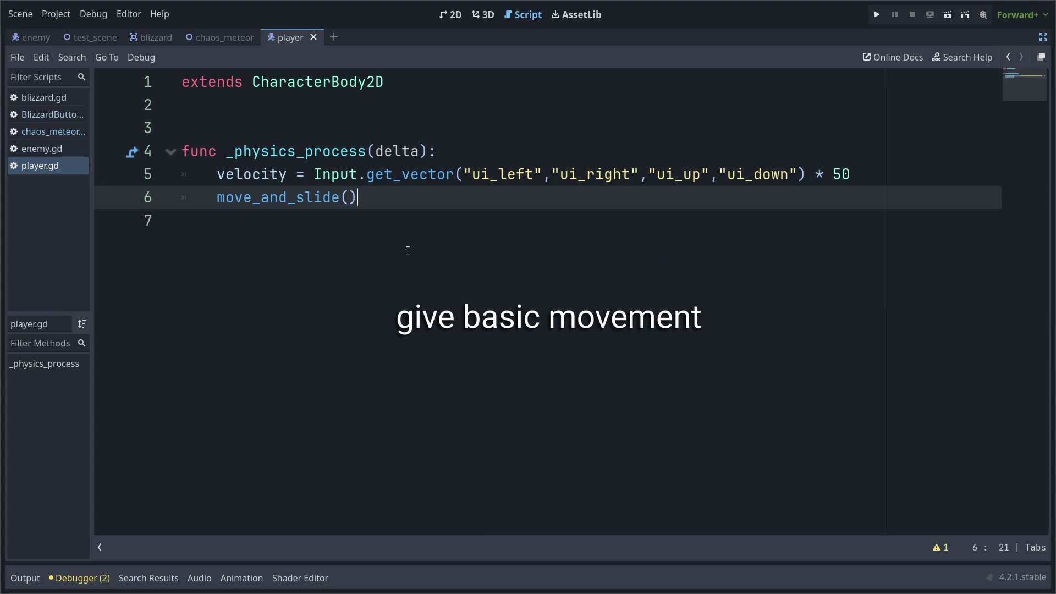
pyautogui.click(1043, 40)
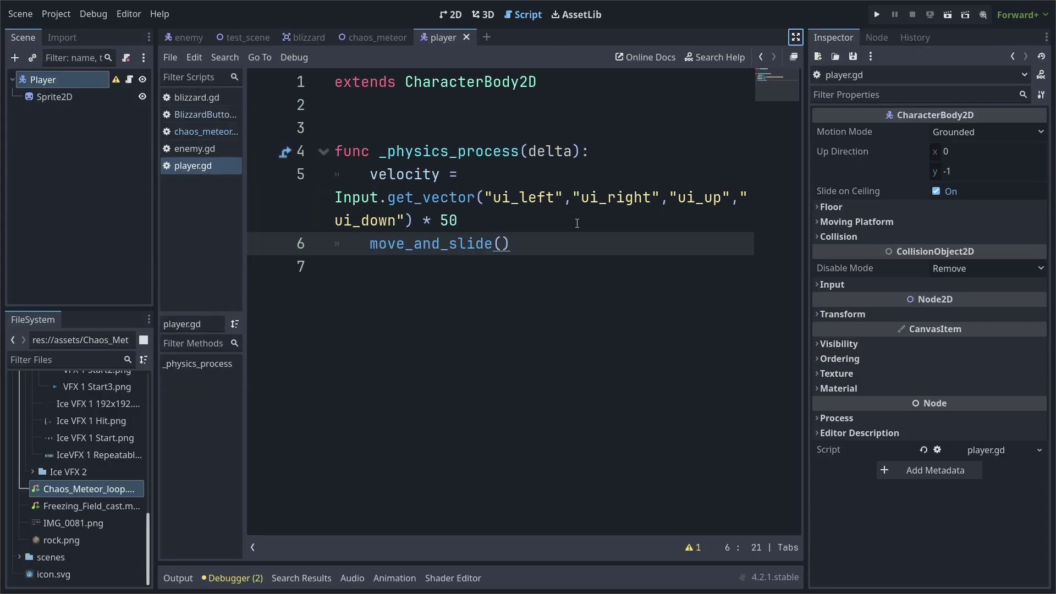
# Delete the old ChaosMeteor node from the test scene
pyautogui.click(226, 42)
pyautogui.click(47, 185)
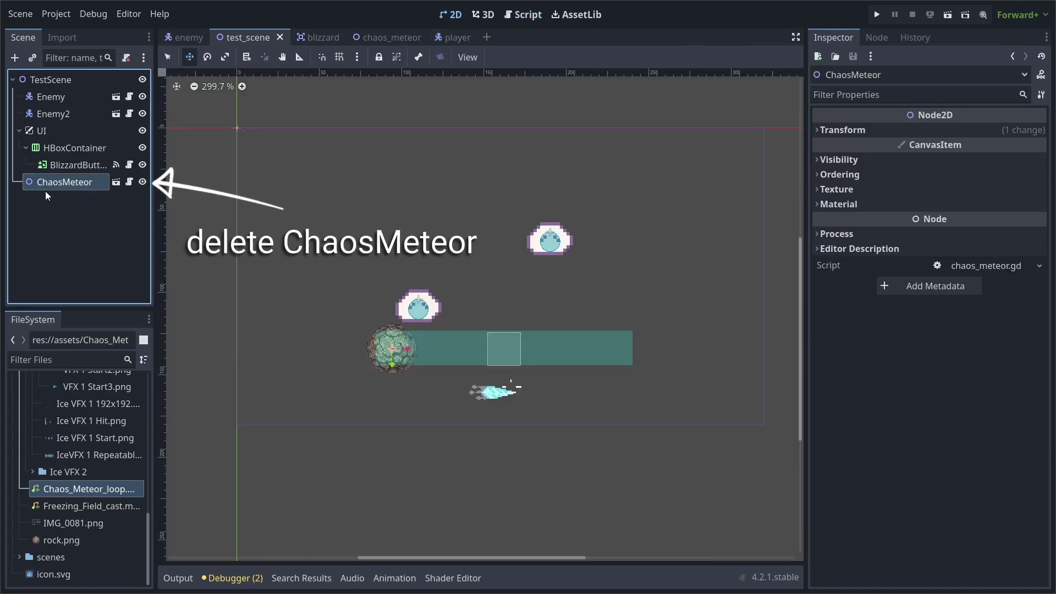
pyautogui.rightClick(71, 183)
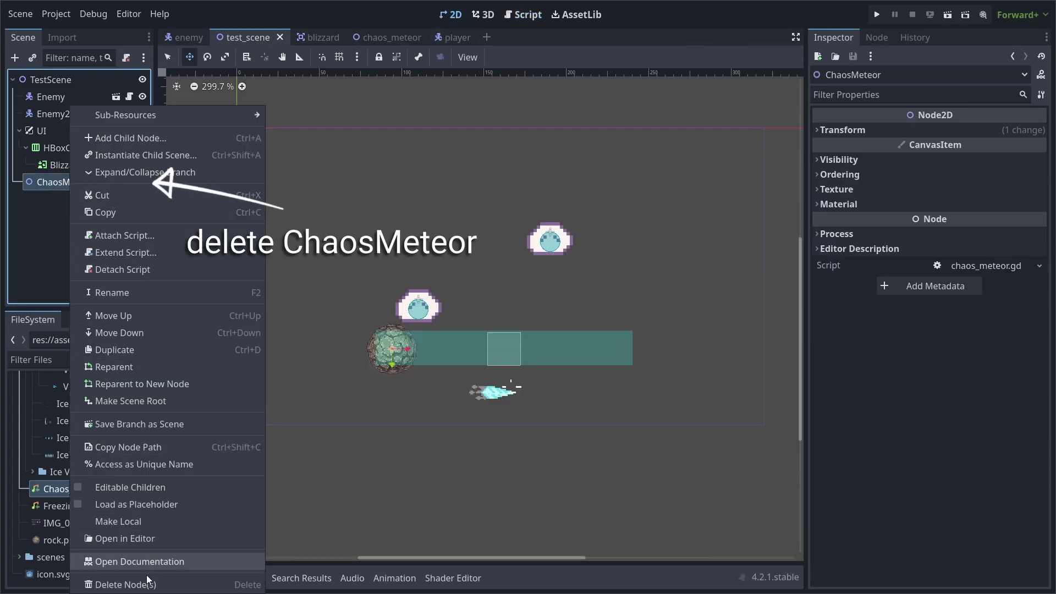
pyautogui.click(126, 583)
pyautogui.click(506, 307)
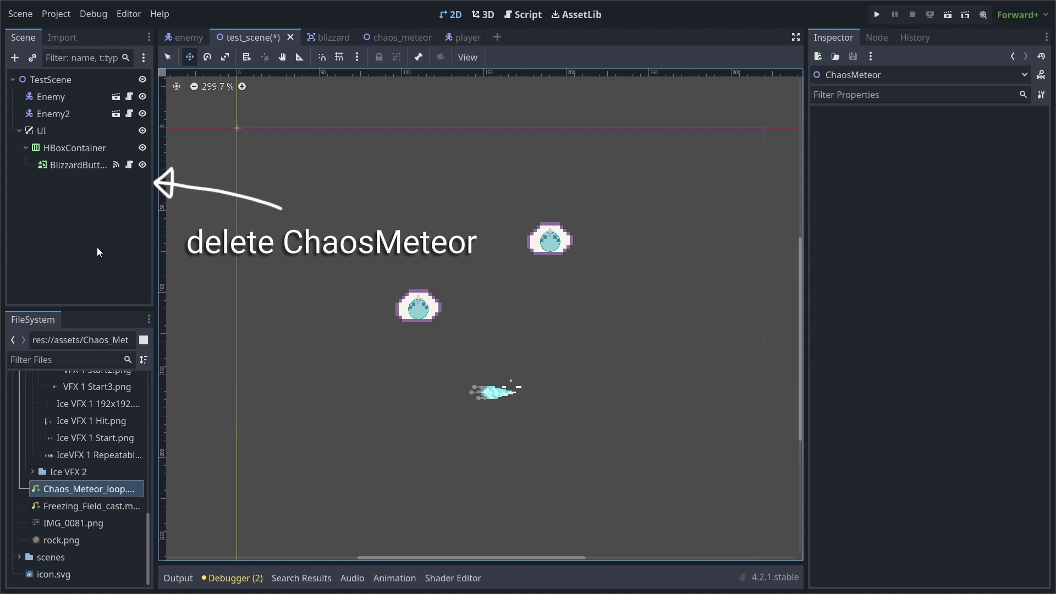
# Add a TextureButton under the HBoxContainer and rename it ChaosMeteor
pyautogui.click(75, 148)
pyautogui.click(15, 57)
pyautogui.write('texture')
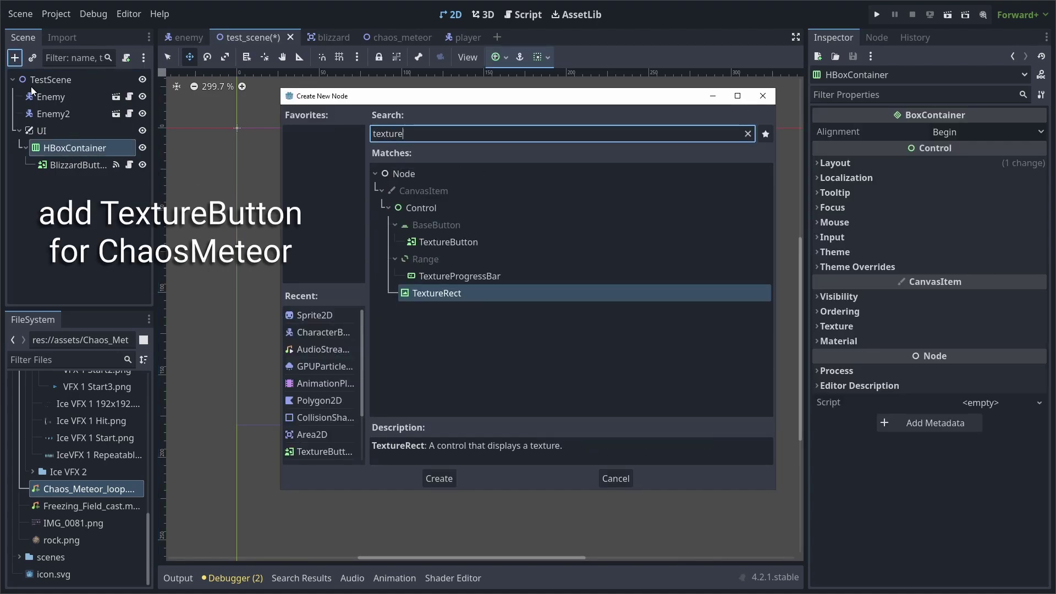
pyautogui.press('Up')
pyautogui.press('Up')
pyautogui.press('Up')
pyautogui.press('Return')
pyautogui.doubleClick(83, 186)
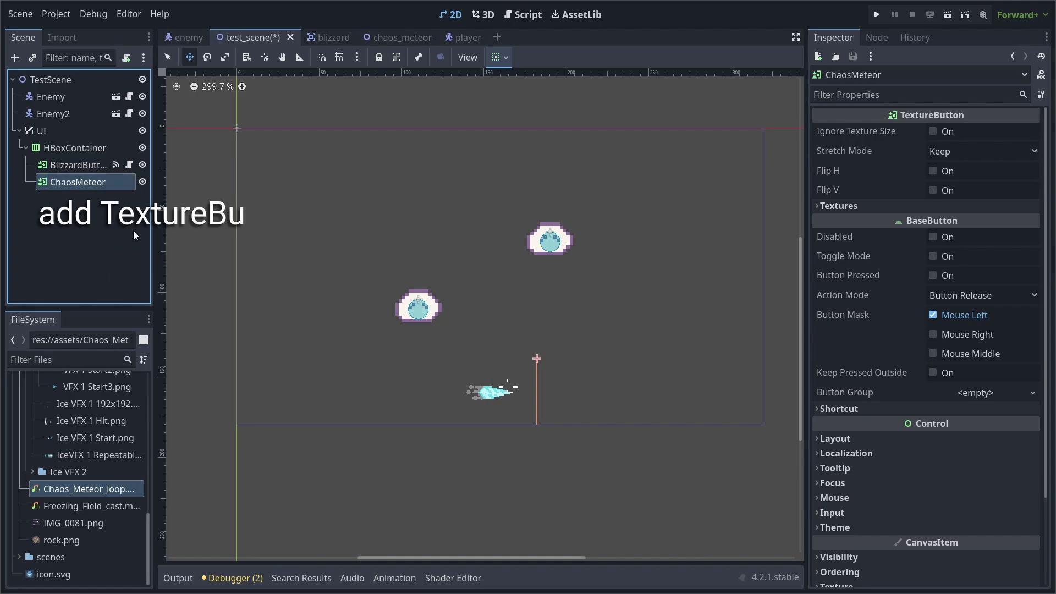
# Make the button ignore texture size, Keep Aspect Centered, with a 40 px minimum width
pyautogui.click(933, 131)
pyautogui.click(983, 151)
pyautogui.click(968, 255)
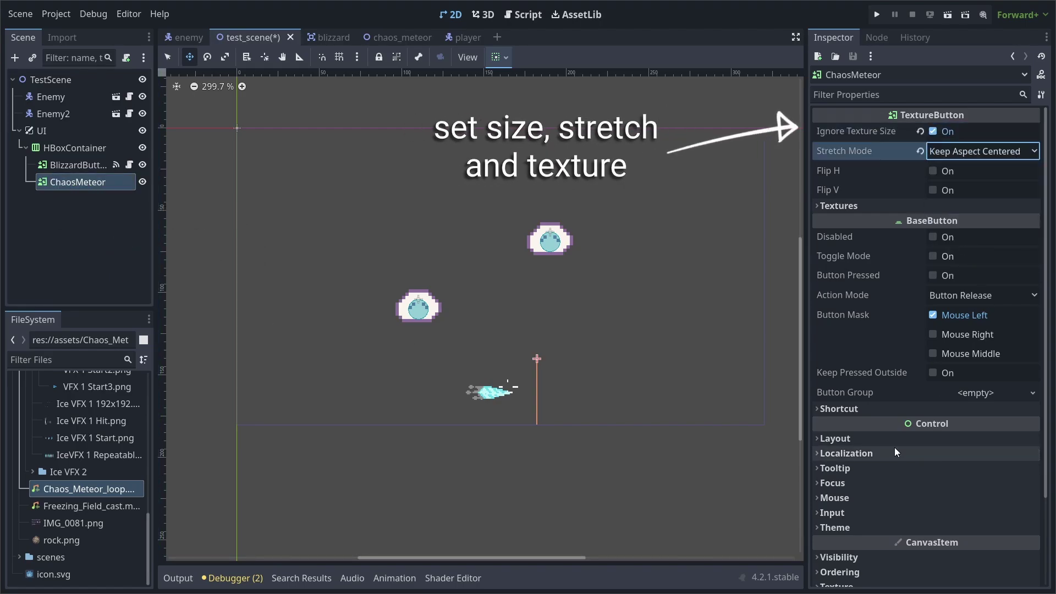
pyautogui.click(835, 438)
pyautogui.scroll(-2, 880, 434)
pyautogui.click(969, 436)
pyautogui.write('40')
pyautogui.press('Return')
# Set rock.png as the button's Normal texture and save the test scene
pyautogui.scroll(3, 937, 451)
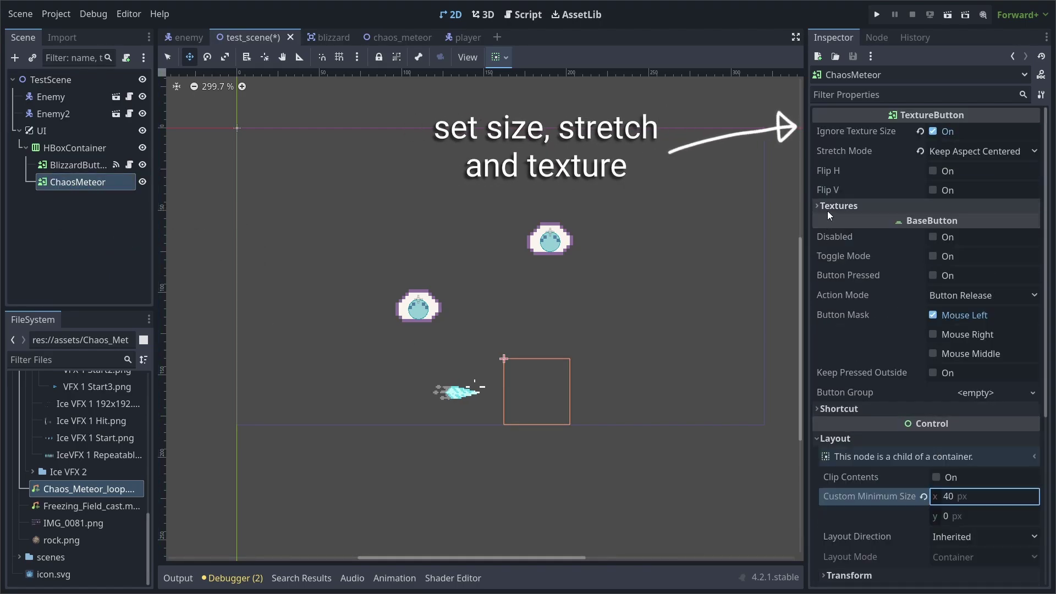
pyautogui.click(839, 208)
pyautogui.moveTo(61, 540); pyautogui.dragTo(963, 227)
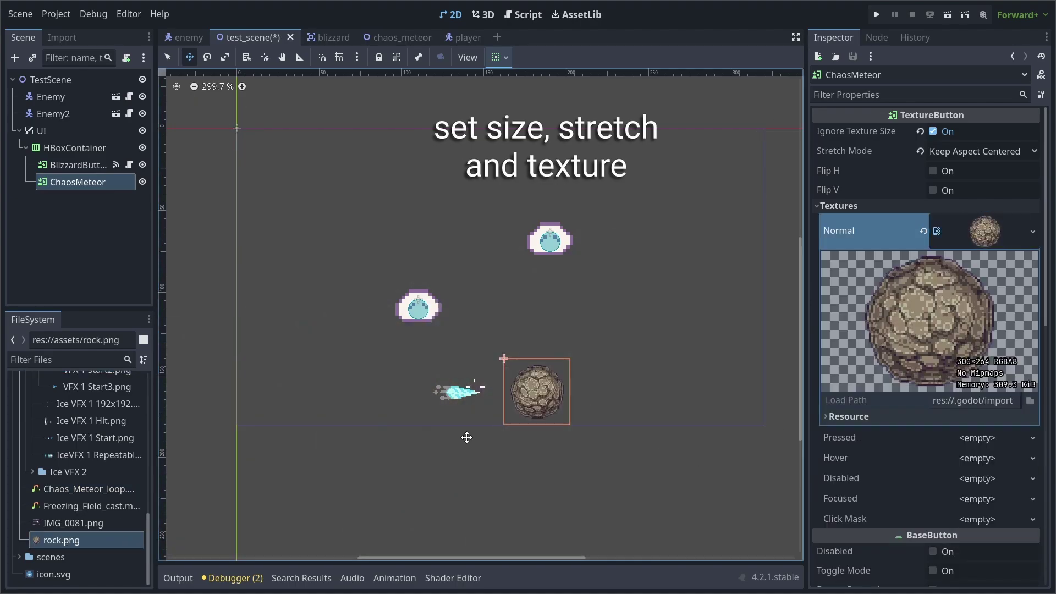
pyautogui.hotkey('ctrl', 's')
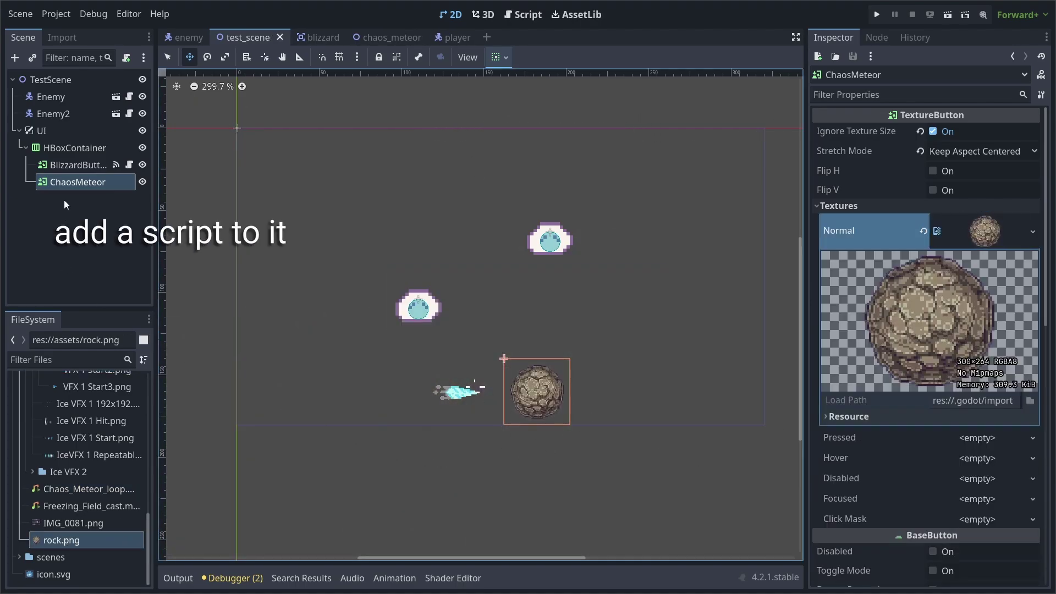
pyautogui.click(81, 184)
# Create the ChaosMeteor.gd script and delete its template code
pyautogui.click(128, 57)
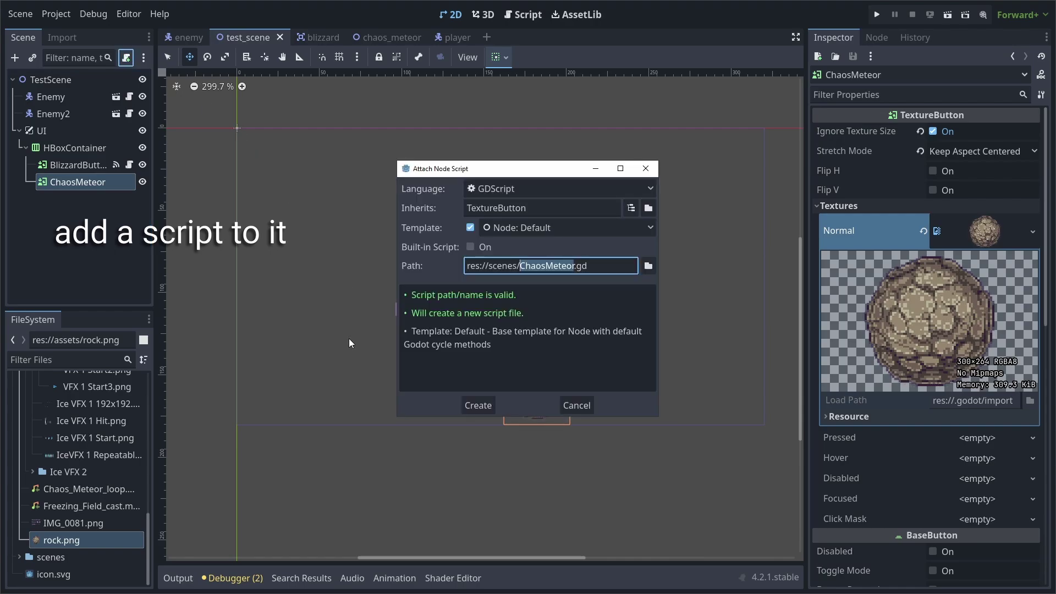
pyautogui.press('Return')
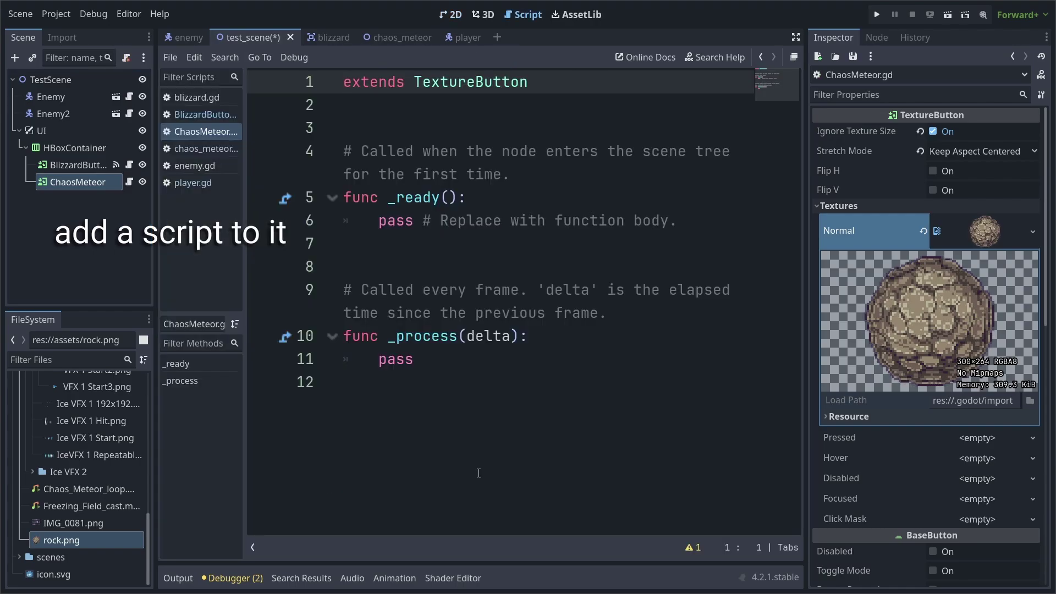
pyautogui.moveTo(556, 423); pyautogui.dragTo(344, 151)
pyautogui.press('BackSpace')
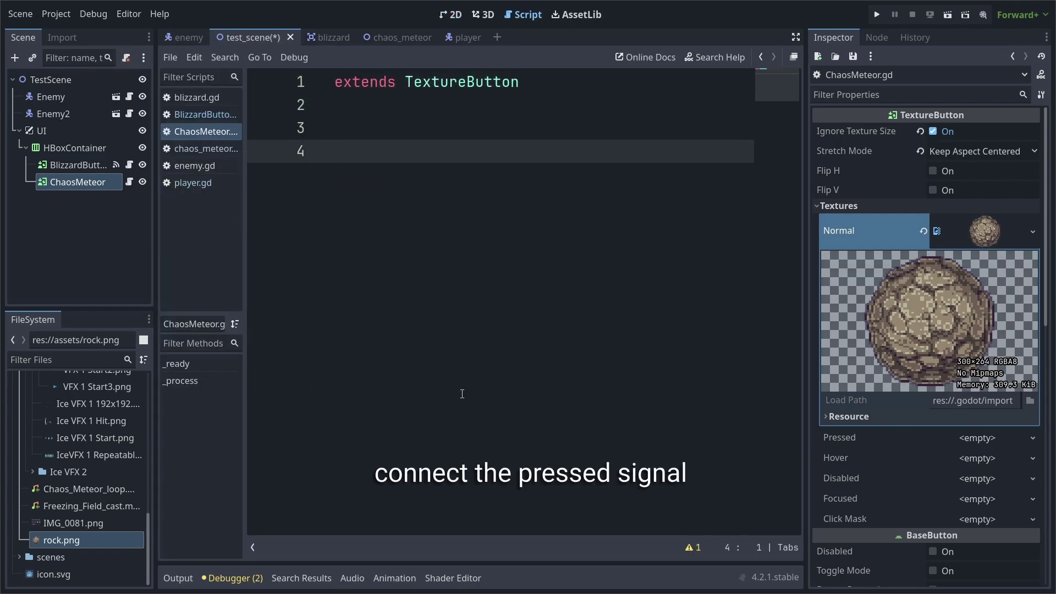
# Connect the button's pressed signal to an _on_pressed handler in ChaosMeteor.gd
pyautogui.click(876, 37)
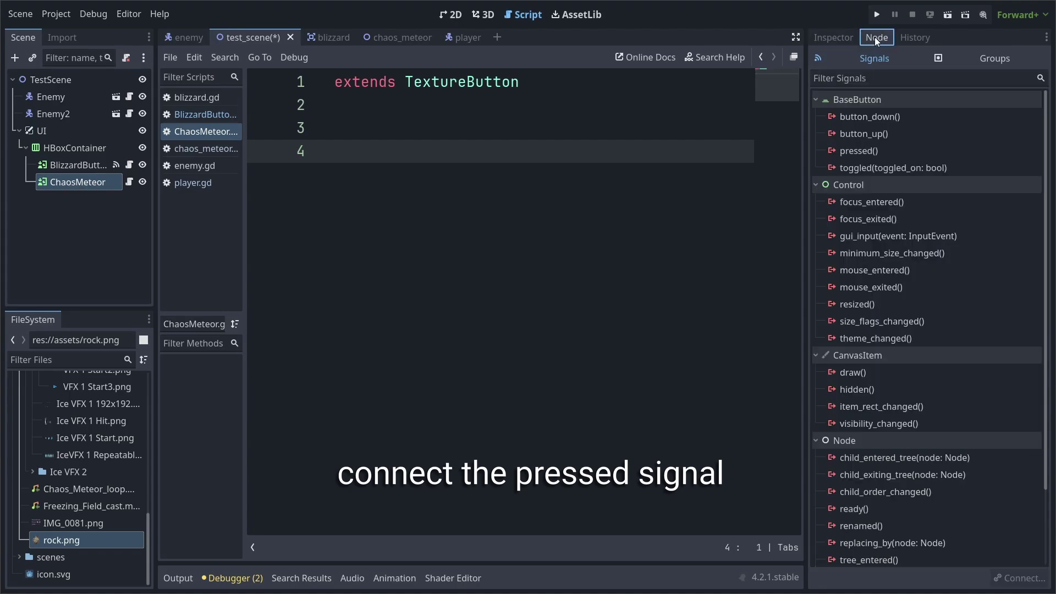
pyautogui.doubleClick(874, 150)
pyautogui.click(506, 345)
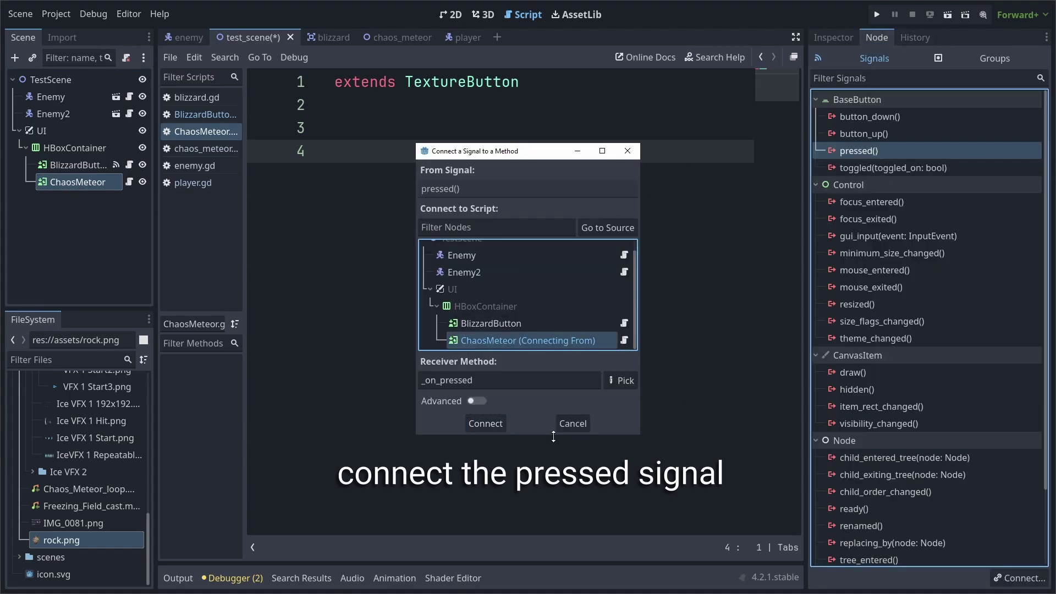
pyautogui.click(486, 423)
pyautogui.click(370, 174)
pyautogui.press('BackSpace')
pyautogui.press('BackSpace')
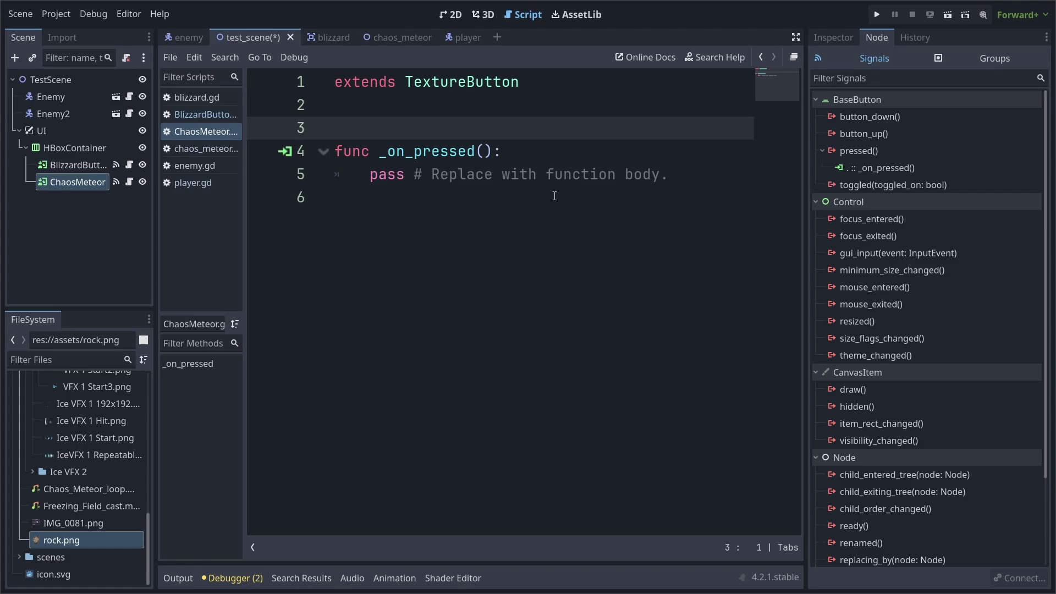
pyautogui.write('@export var skill_node : PackedScene')
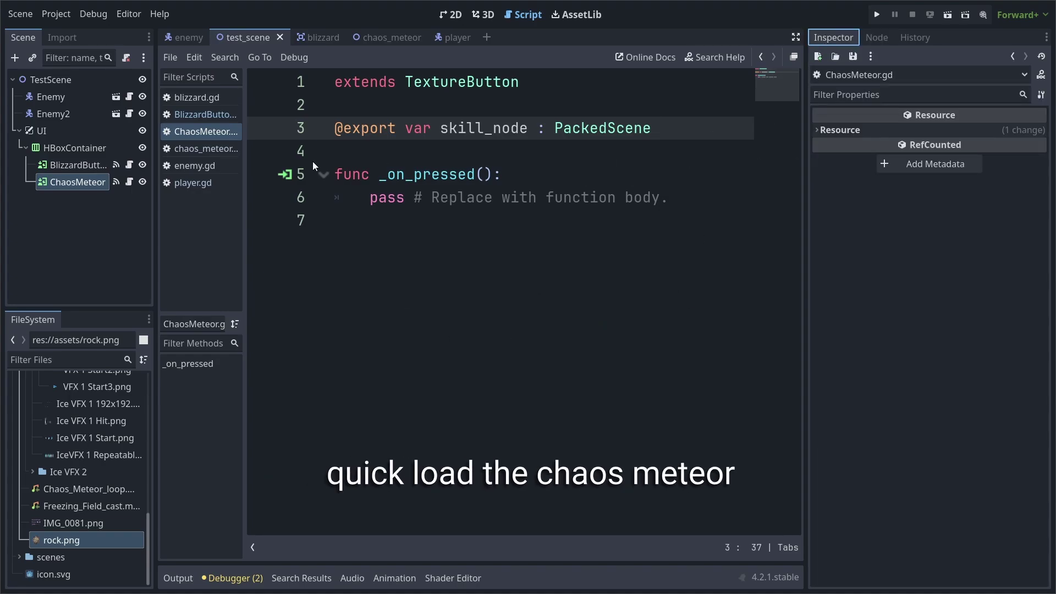
# Quick-load chaos_meteor.tscn into the button's Skill Node property
pyautogui.click(1033, 133)
pyautogui.click(969, 149)
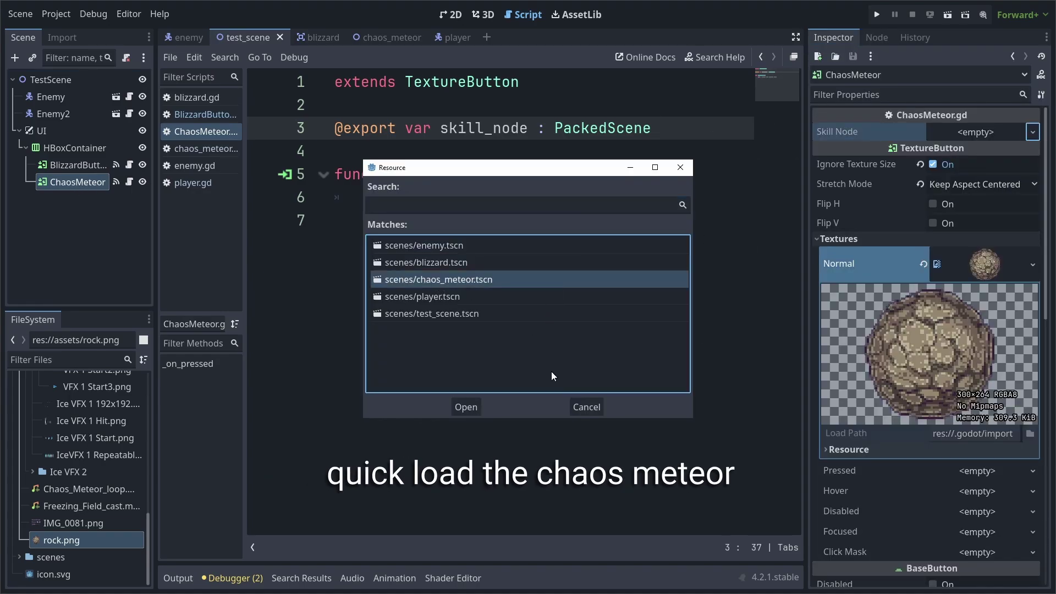
pyautogui.press('Return')
# Write the _on_pressed code spawning skill_node at the Player's position, and save
pyautogui.click(555, 200)
pyautogui.hotkey('ctrl', 'shift', 'F11')
pyautogui.hotkey('ctrl', 's')
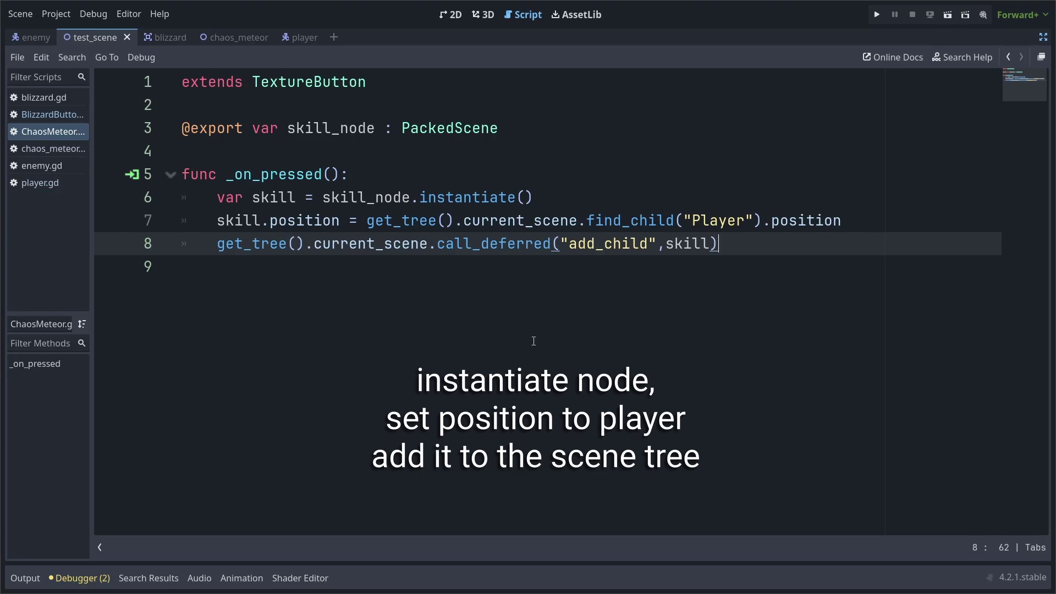
pyautogui.click(1044, 38)
# Instance player.tscn into TestScene and place the Player left of the skill icons
pyautogui.click(60, 81)
pyautogui.click(32, 57)
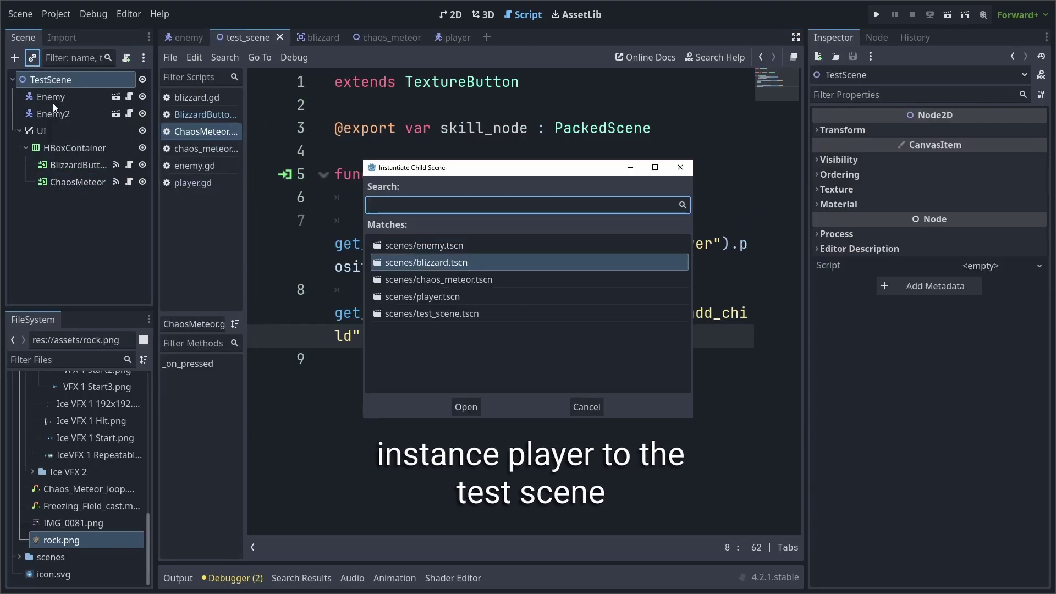
pyautogui.press('Down')
pyautogui.press('Down')
pyautogui.press('Return')
pyautogui.click(450, 14)
pyautogui.moveTo(244, 160)
pyautogui.mouseDown()
pyautogui.moveTo(336, 357)
pyautogui.moveTo(389, 393)
pyautogui.mouseUp()
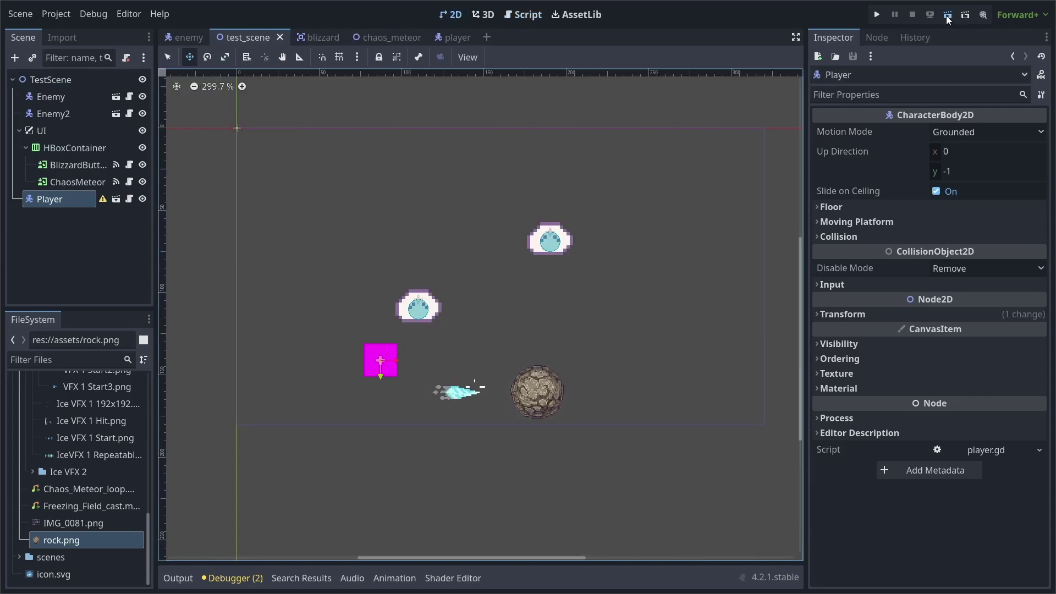
# Run the test scene, cast a blizzard on the slimes, then launch the chaos meteor
pyautogui.press('F6')
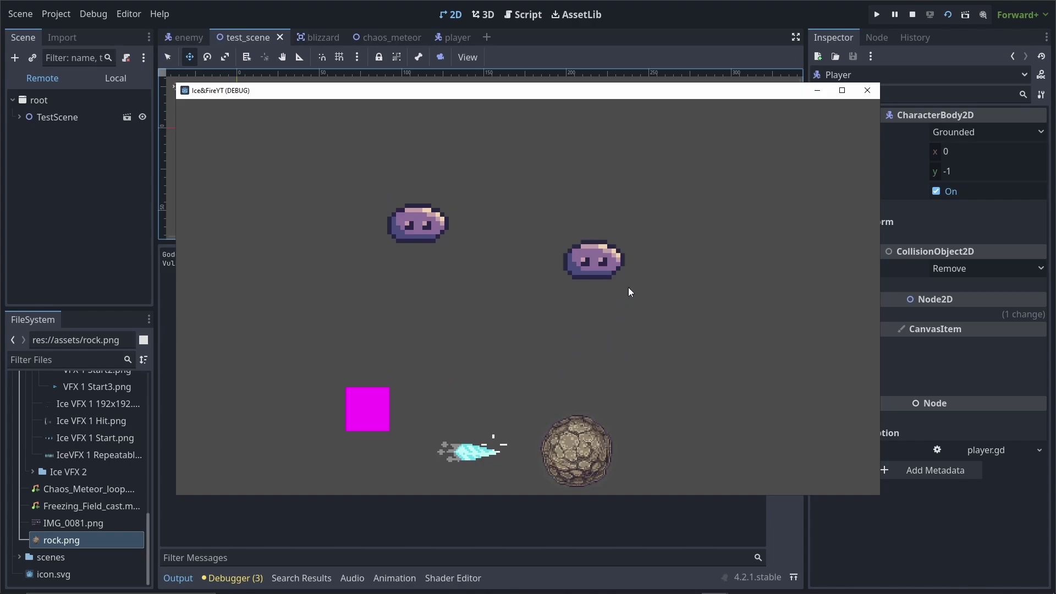
pyautogui.moveTo(574, 448); pyautogui.dragTo(609, 290)
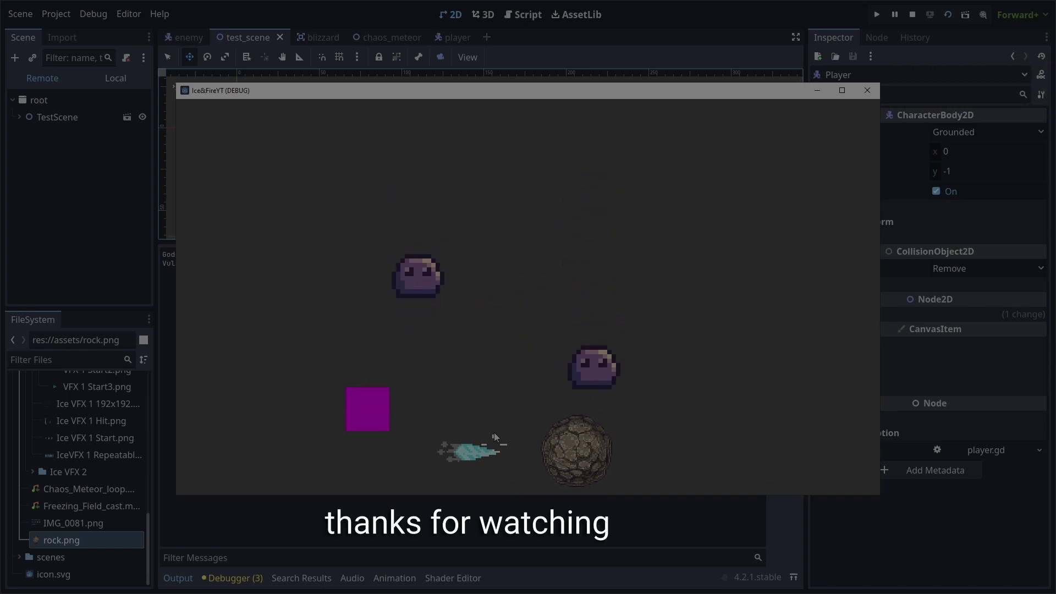
pyautogui.click(475, 456)
pyautogui.click(499, 291)
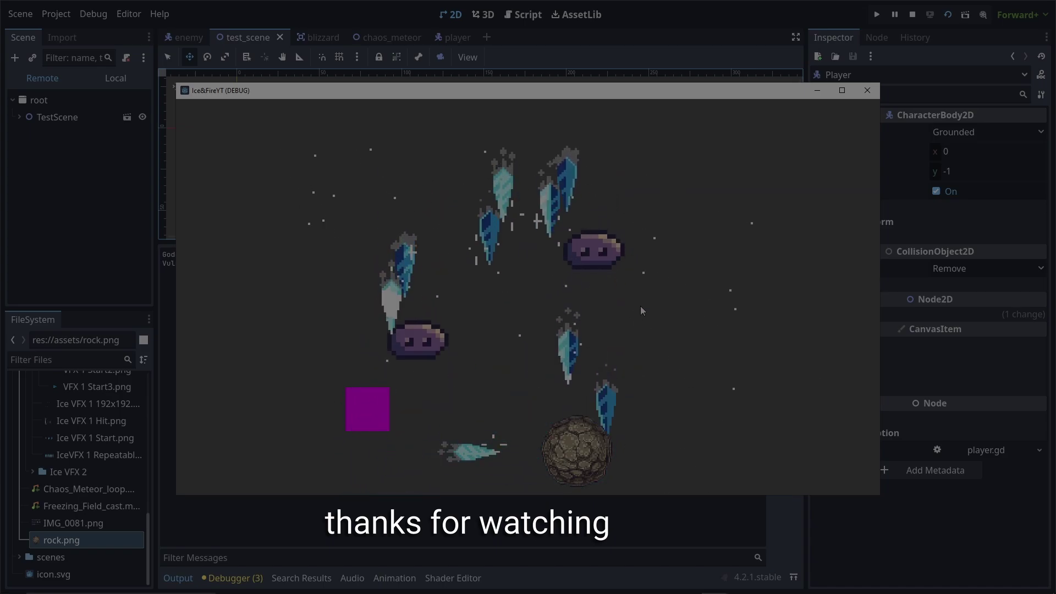
pyautogui.click(574, 435)
pyautogui.click(656, 282)
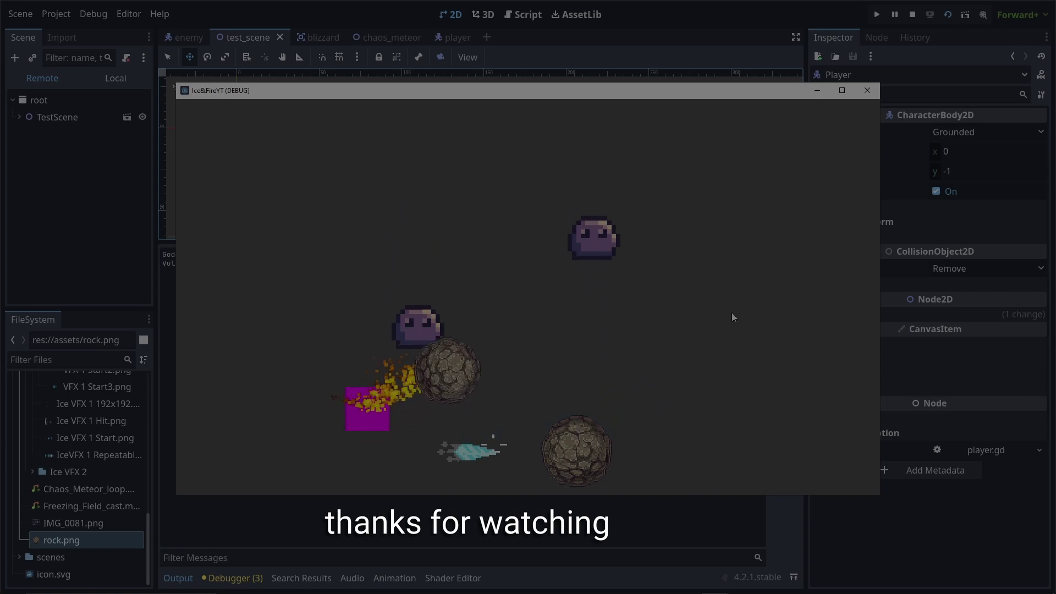